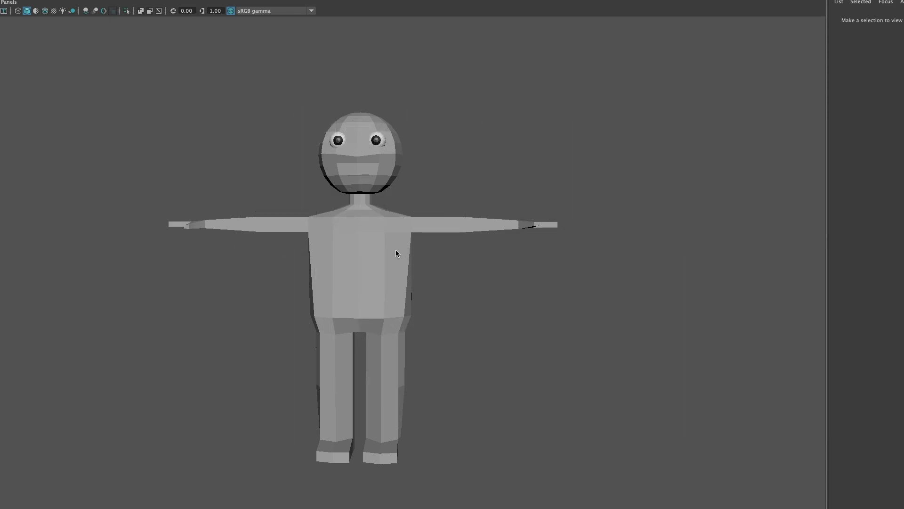
Scale the character's body mesh narrower across its width, slimming the head, torso and arm span
click(396, 250)
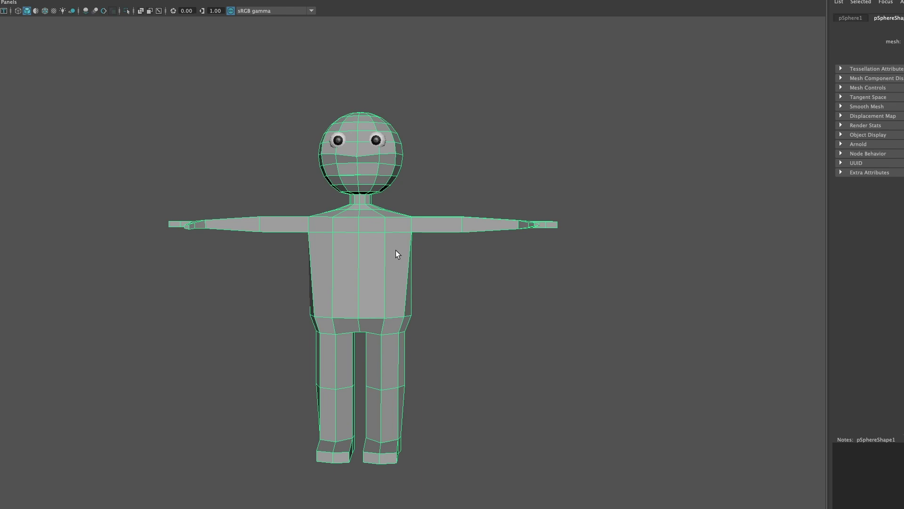
key(w)
mouse_move(315, 154)
mouse_down()
mouse_move(346, 155)
mouse_move(327, 158)
mouse_up()
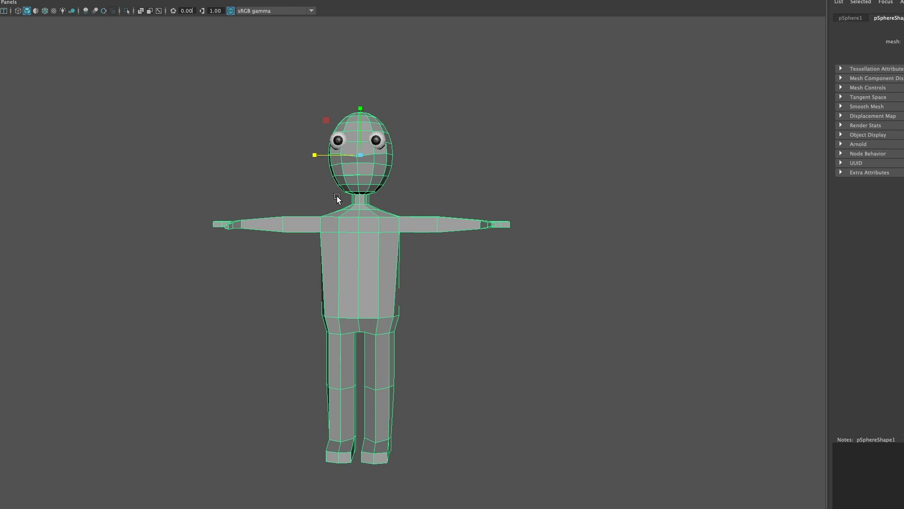
Move both eyeballs horizontally inward so they sit closer together on the narrowed head
click(339, 140)
key(w)
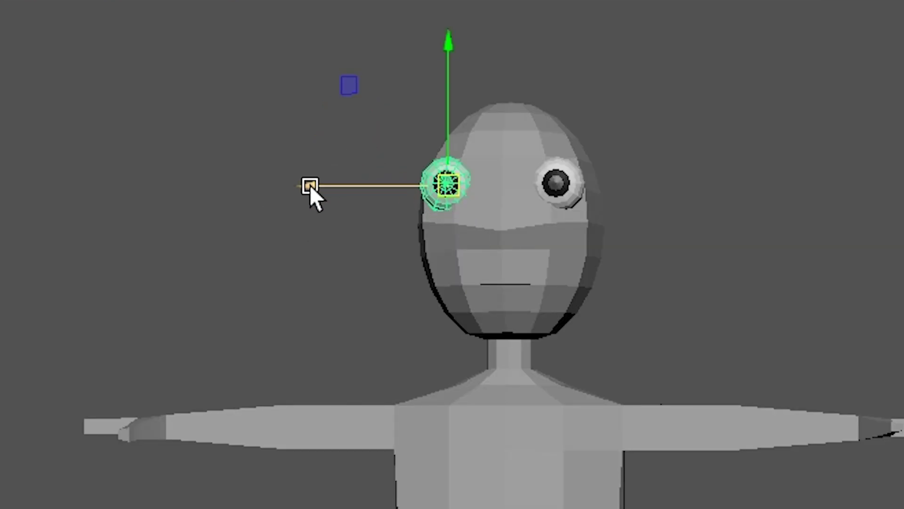
drag(309, 185, 330, 184)
click(570, 185)
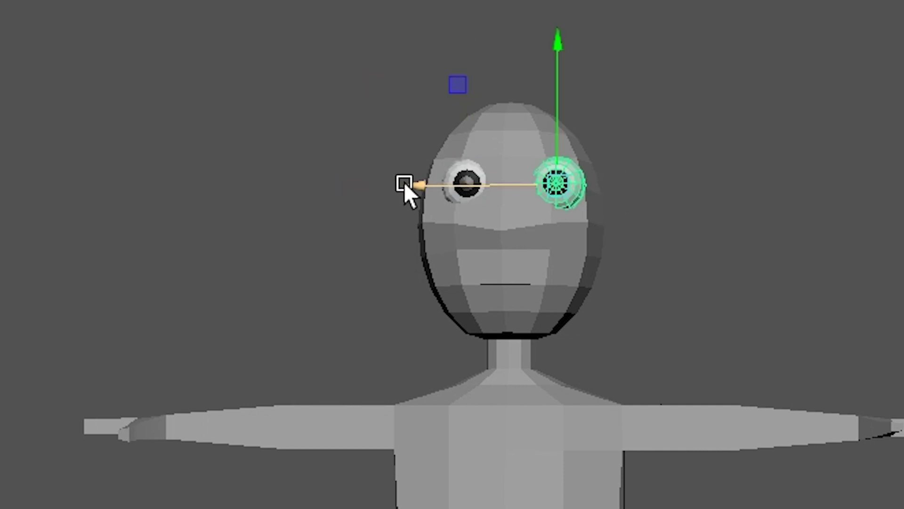
drag(413, 182, 403, 182)
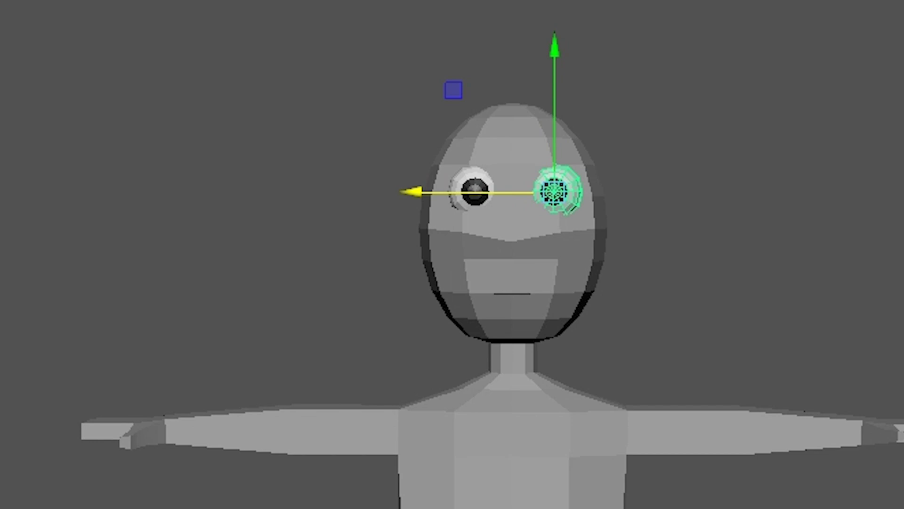
drag(419, 194, 417, 196)
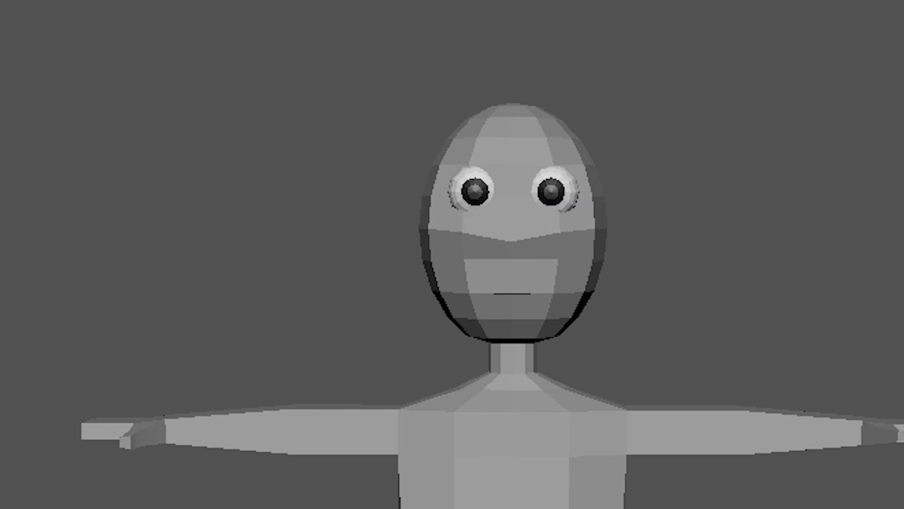
Combine both eyes and the body into a single mesh and rename it Joe
click(472, 187)
shift+click(564, 191)
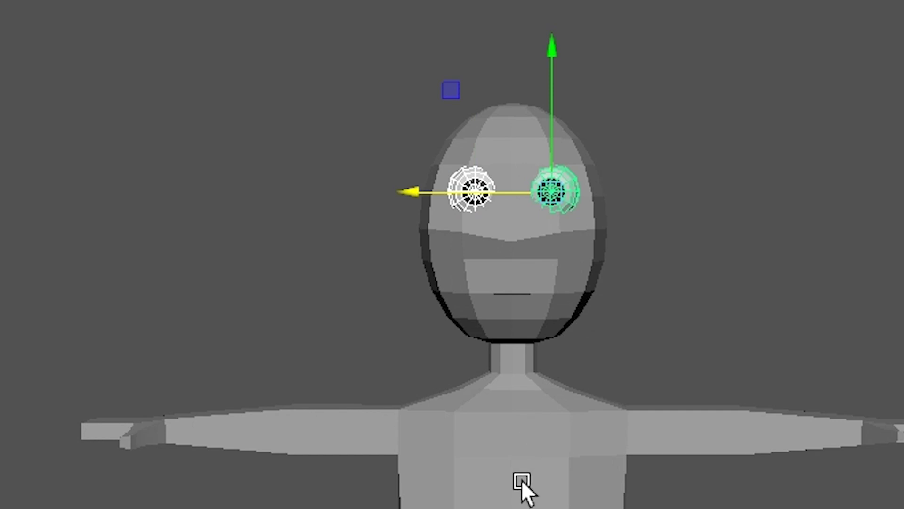
shift+click(520, 501)
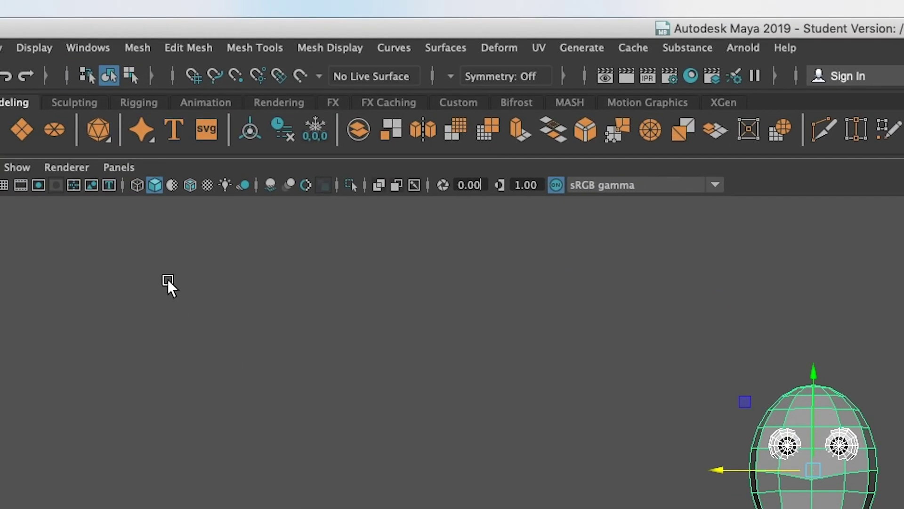
click(134, 47)
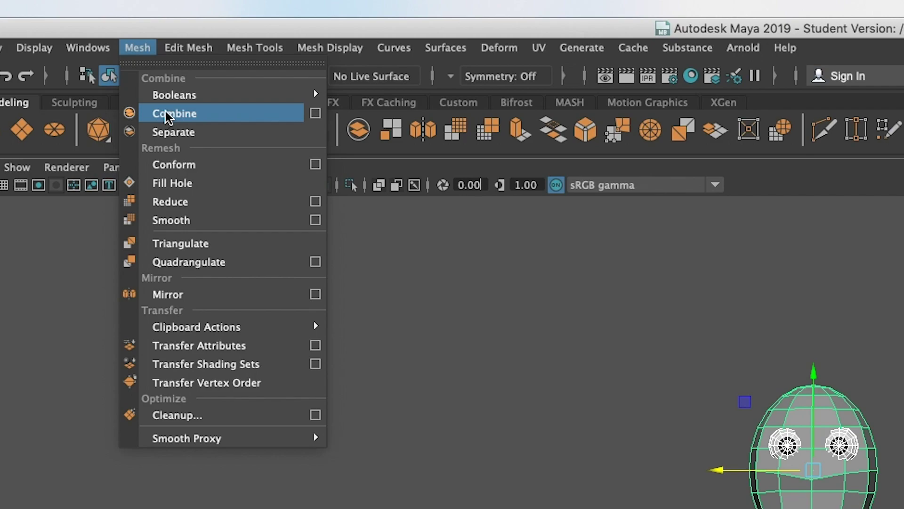
click(165, 113)
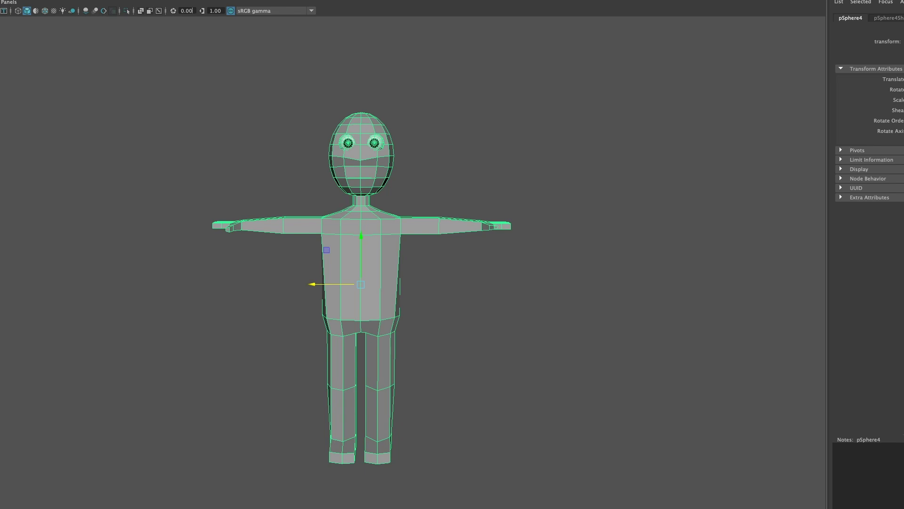
double_click(814, 109)
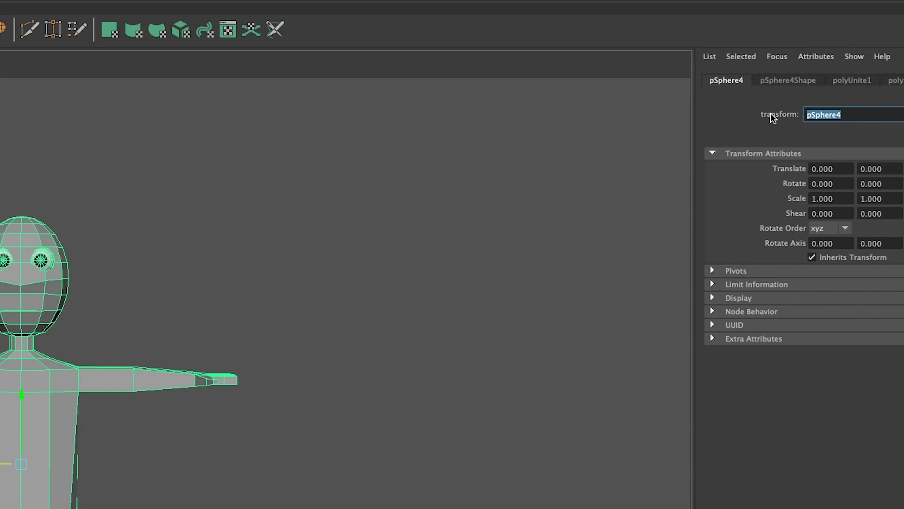
text(Joe)
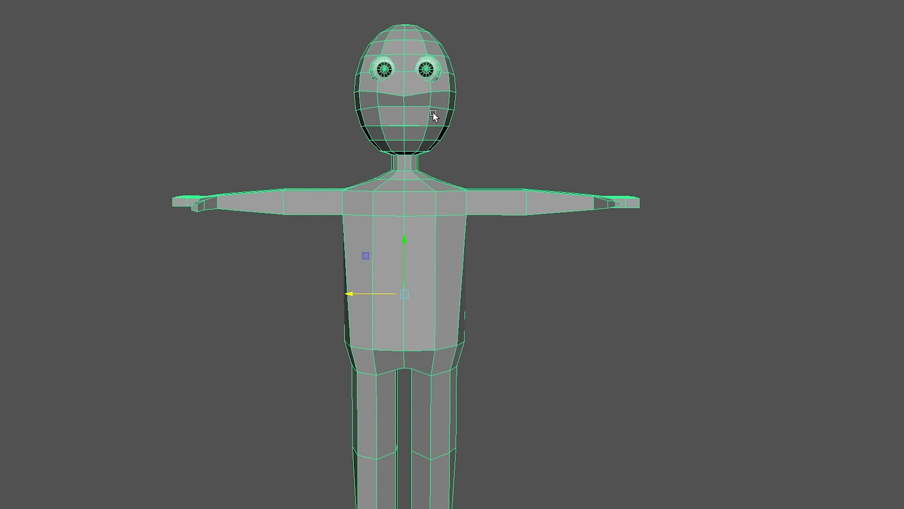
In vertex mode, move the nose-bridge vertex between the eyes back toward the head
alt+drag(441, 97, 414, 224)
scroll(413, 228, up, 5)
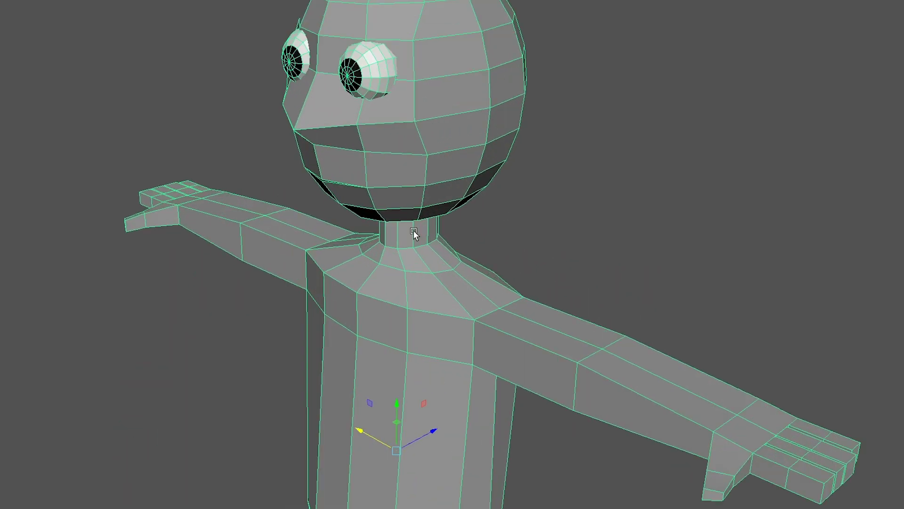
alt+middle_drag(397, 111, 428, 246)
alt+drag(326, 336, 396, 304)
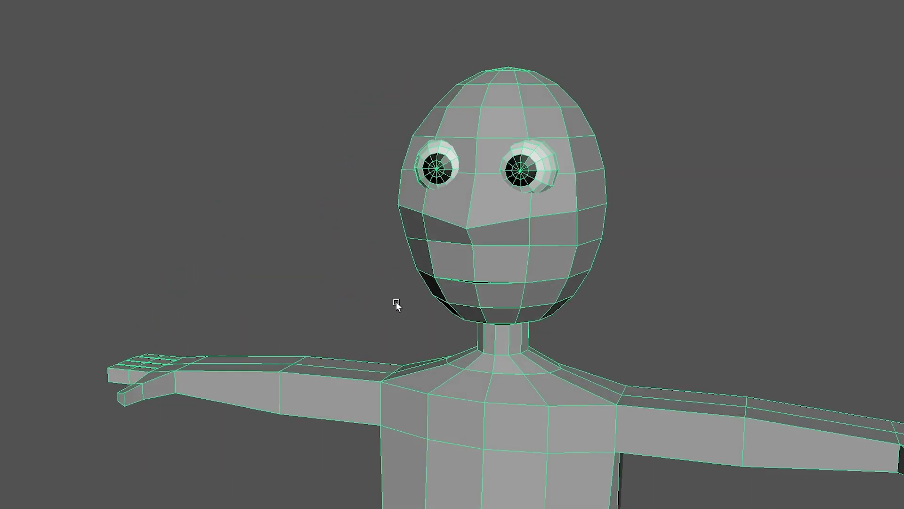
right_click(477, 178)
click(425, 176)
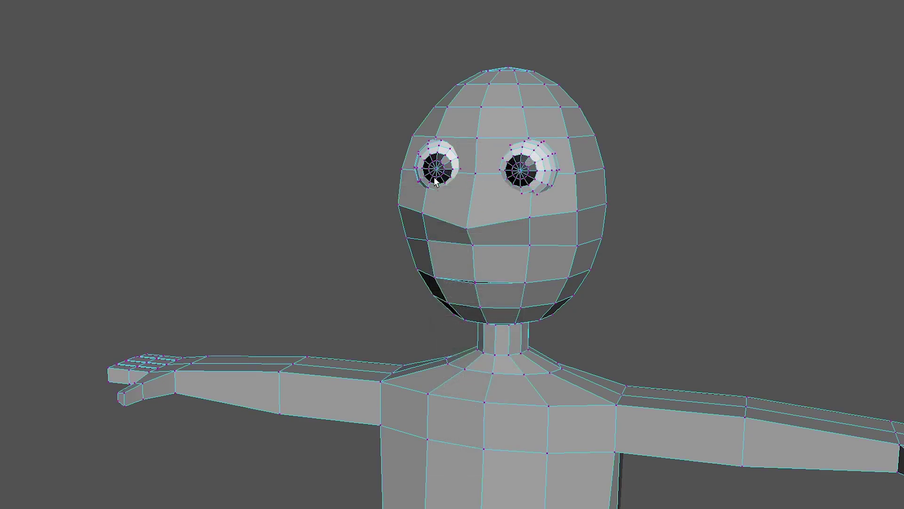
click(476, 173)
alt+drag(566, 215, 490, 195)
drag(317, 162, 333, 161)
mouse_move(318, 245)
alt+mouse_down()
mouse_move(359, 238)
mouse_move(396, 246)
mouse_move(320, 246)
alt+mouse_up()
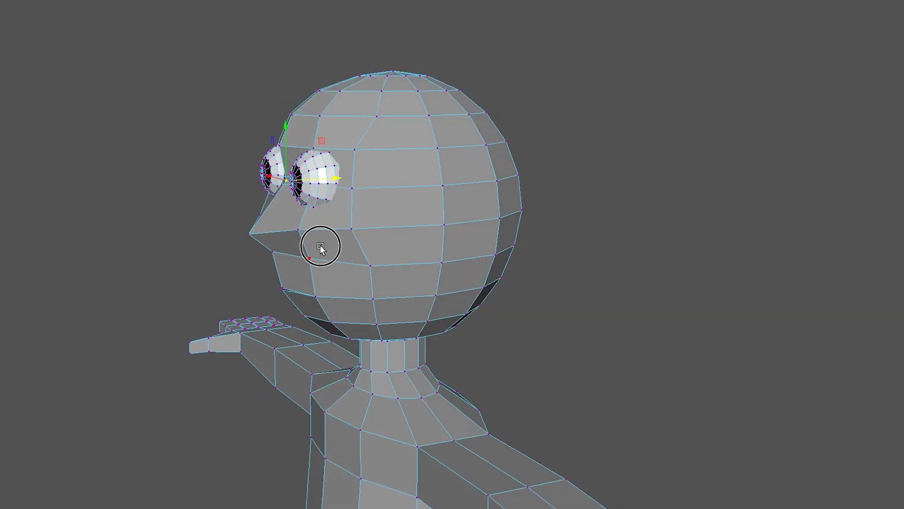
Move the four vertices at the outer sides of both eyes slightly forward together
click(355, 149)
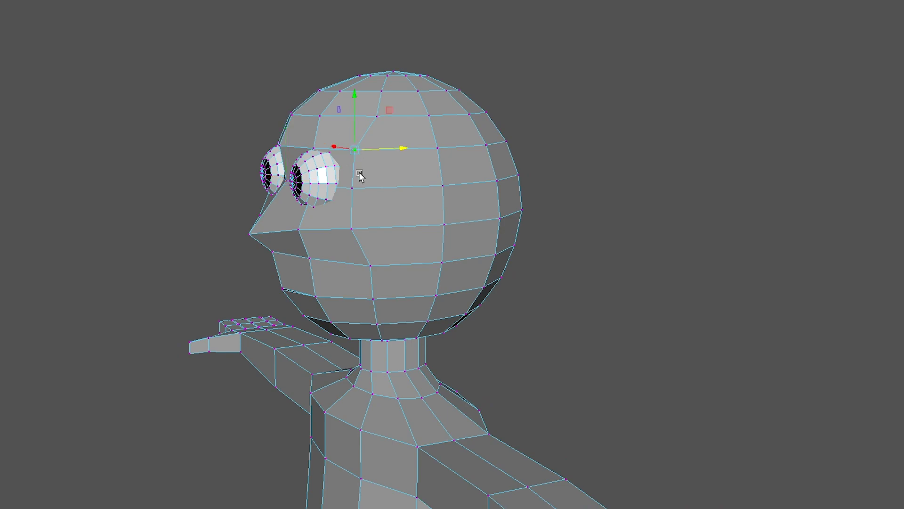
shift+click(353, 188)
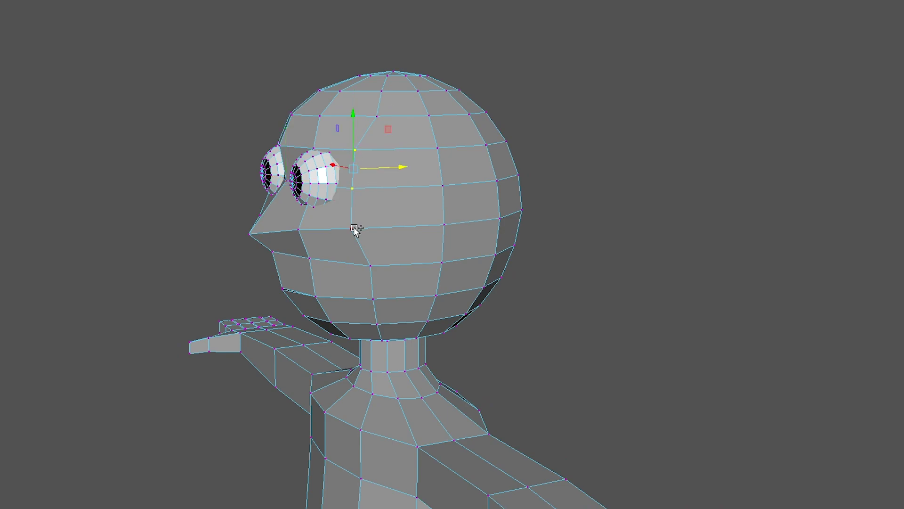
alt+drag(298, 313, 429, 222)
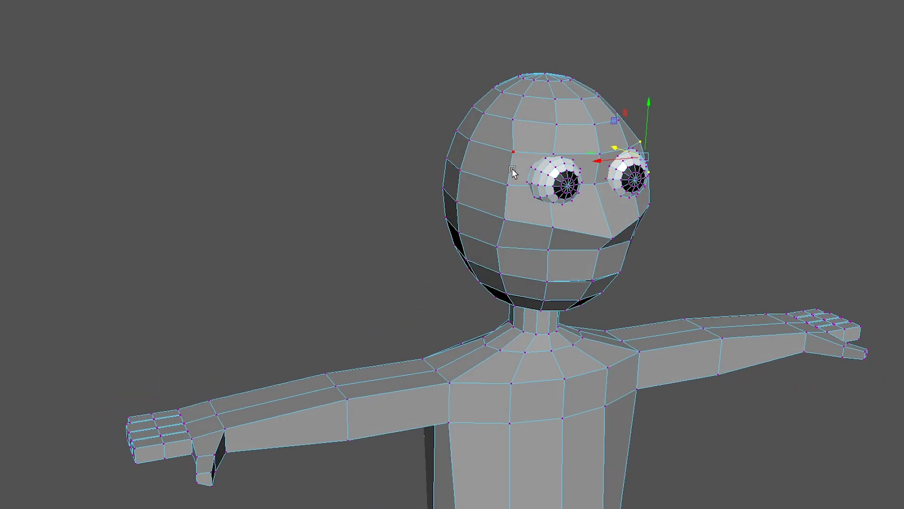
shift+click(513, 153)
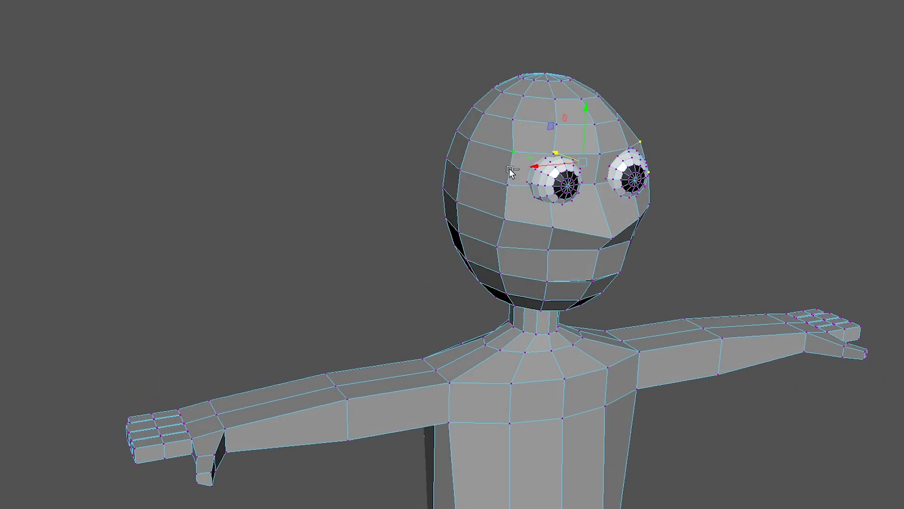
shift+click(507, 186)
drag(554, 152, 560, 158)
alt+drag(632, 335, 585, 313)
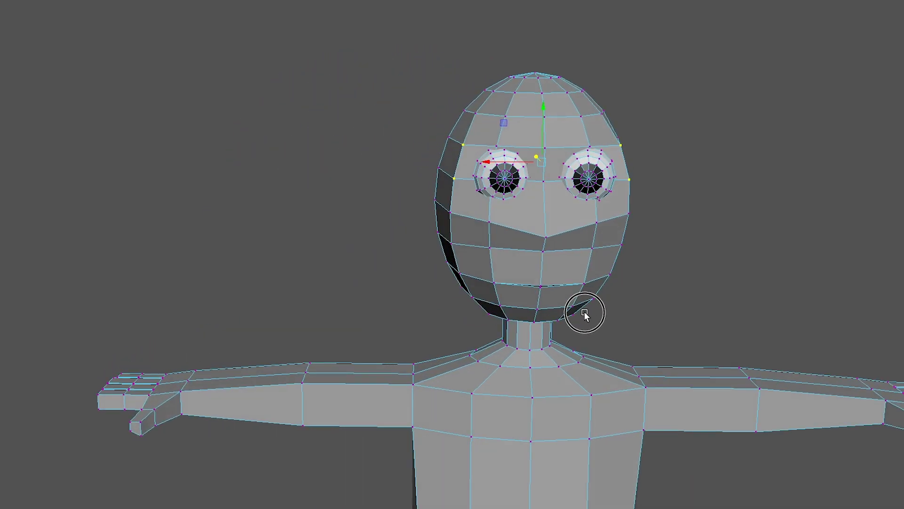
Move the two cheek vertices on either side of the nose tip slightly backward, and return to object mode
click(597, 222)
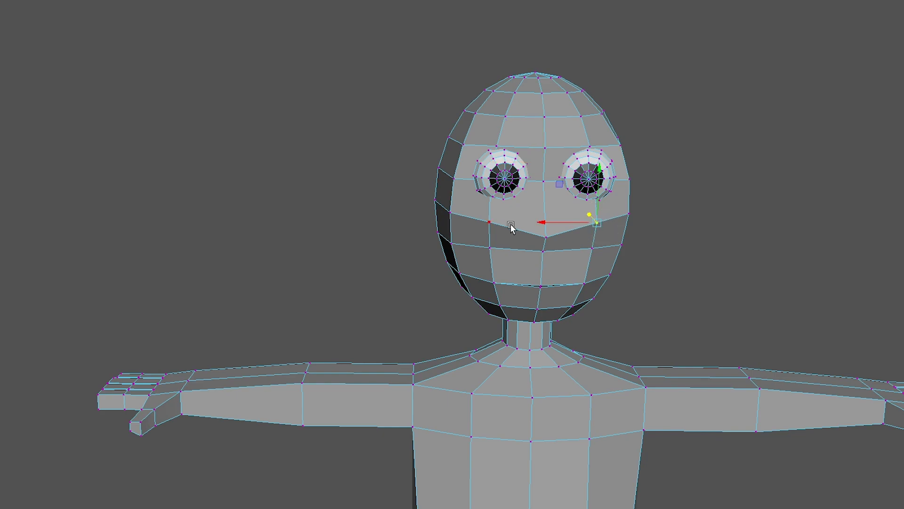
shift+click(490, 223)
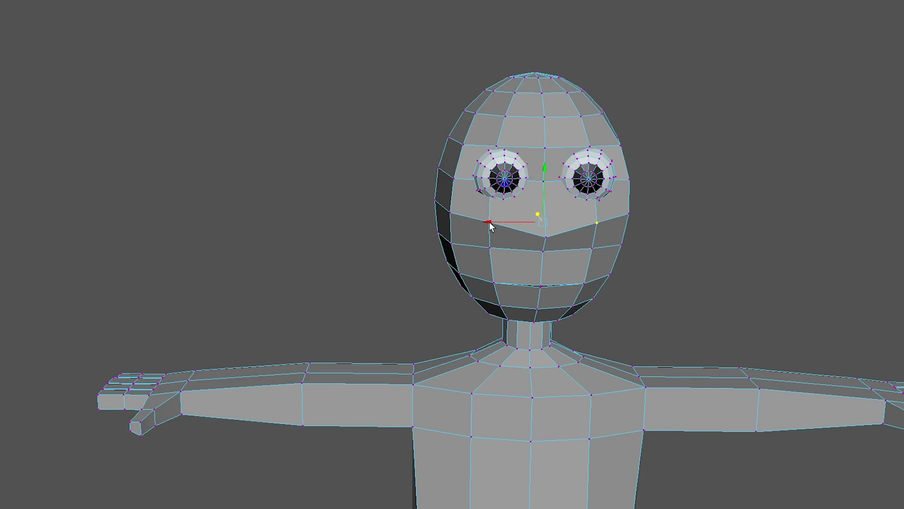
alt+drag(515, 313, 540, 309)
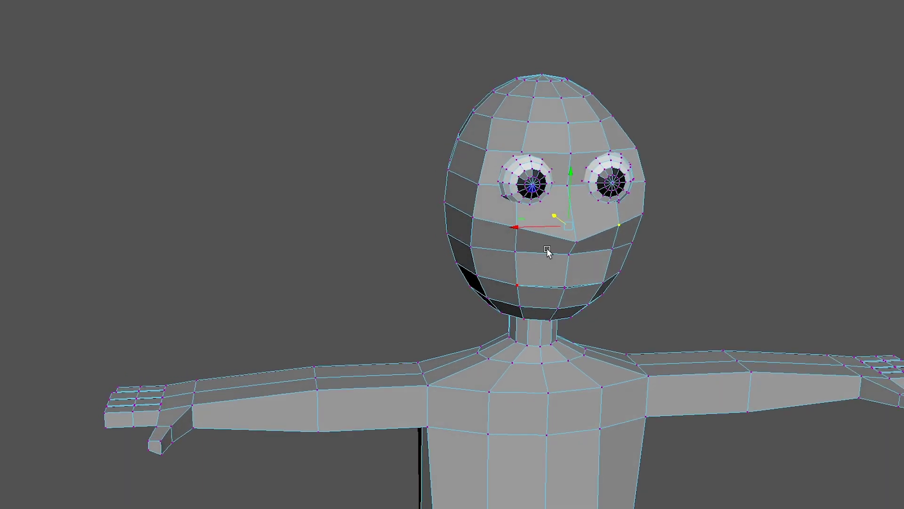
drag(554, 217, 553, 215)
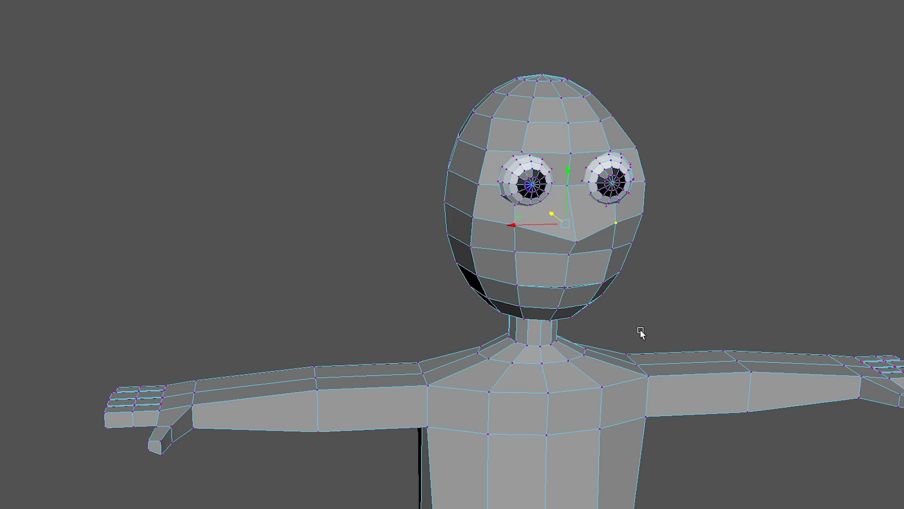
alt+drag(663, 345, 622, 344)
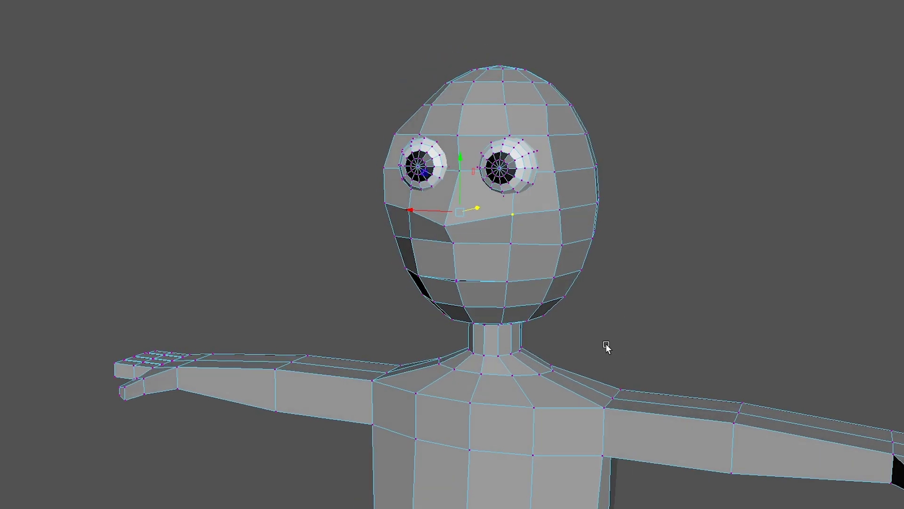
right_click(532, 229)
click(578, 212)
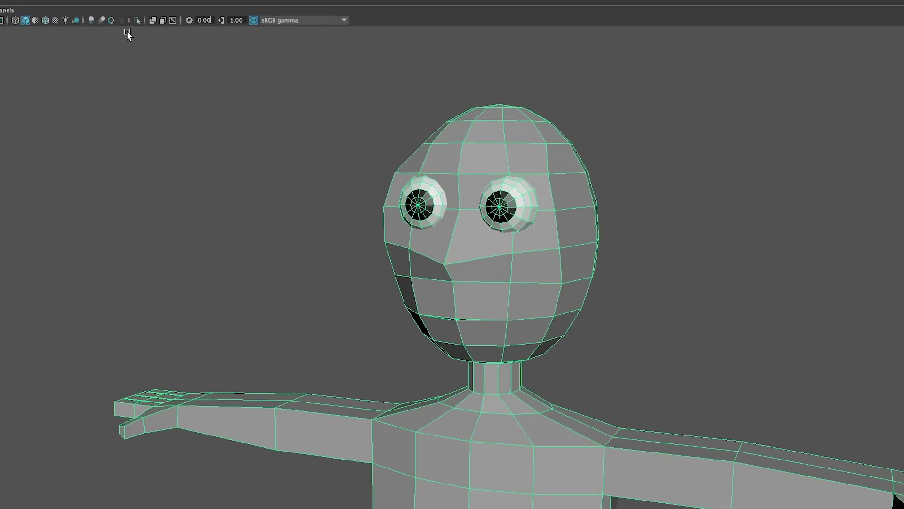
Use Multi-Cut to add an edge down the character's left side of the nose, from the bridge to below the tip
click(87, 7)
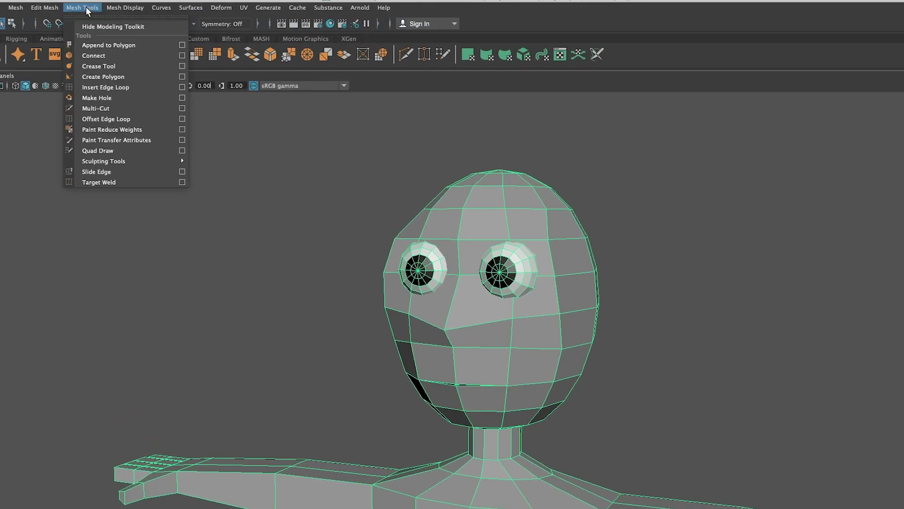
click(97, 108)
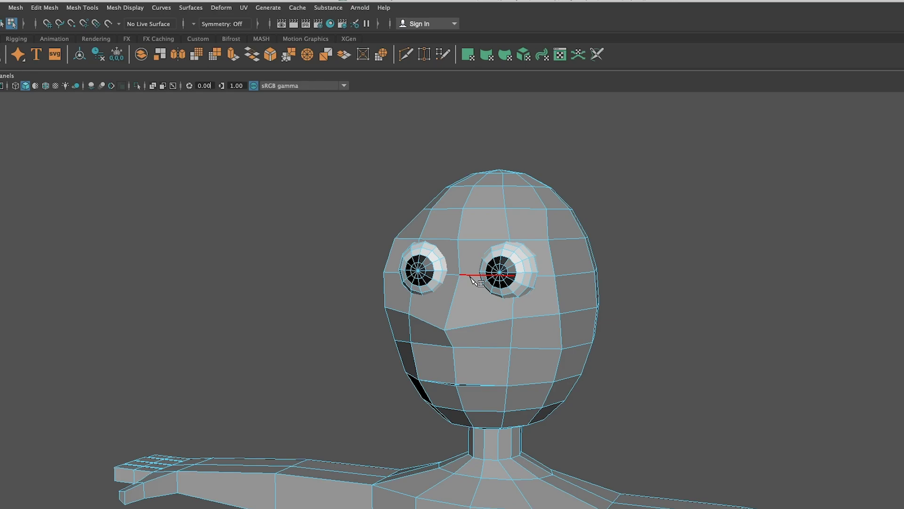
click(469, 275)
click(468, 326)
click(464, 349)
right_click(545, 335)
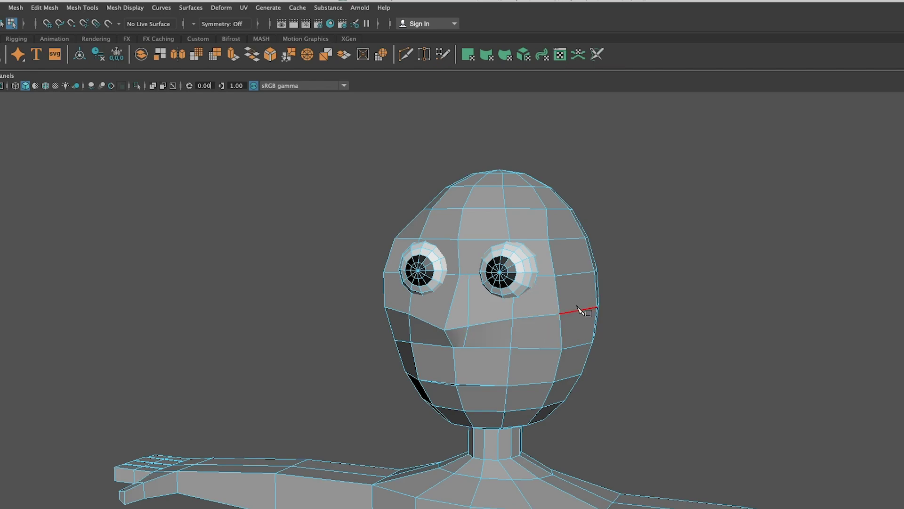
Use Multi-Cut to add a matching edge down the character's right side of the nose, from the bridge to below the tip
alt+drag(460, 317, 500, 314)
alt+drag(495, 314, 488, 313)
scroll(555, 332, up, 3)
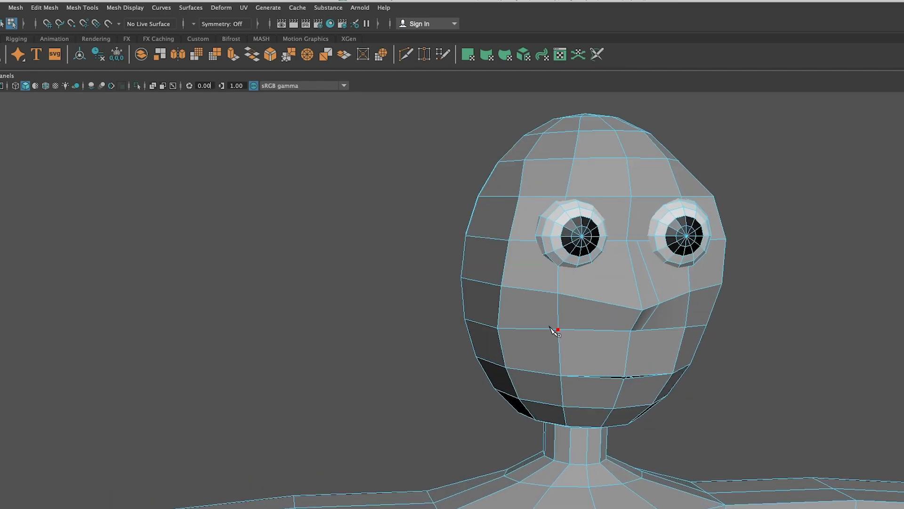
alt+drag(616, 245, 615, 247)
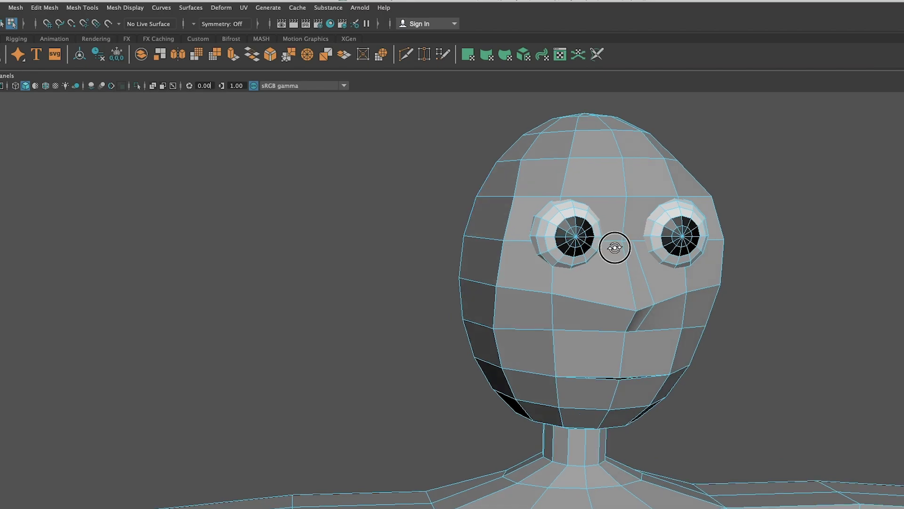
click(613, 240)
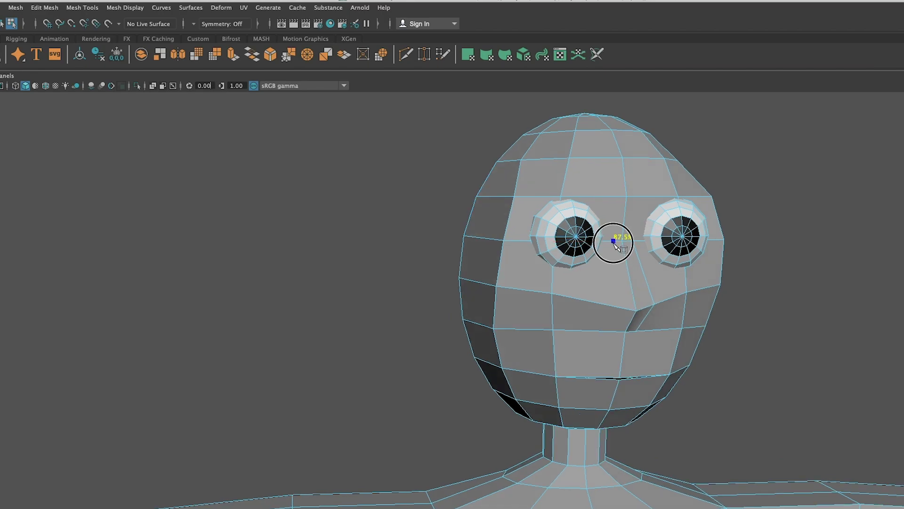
click(610, 305)
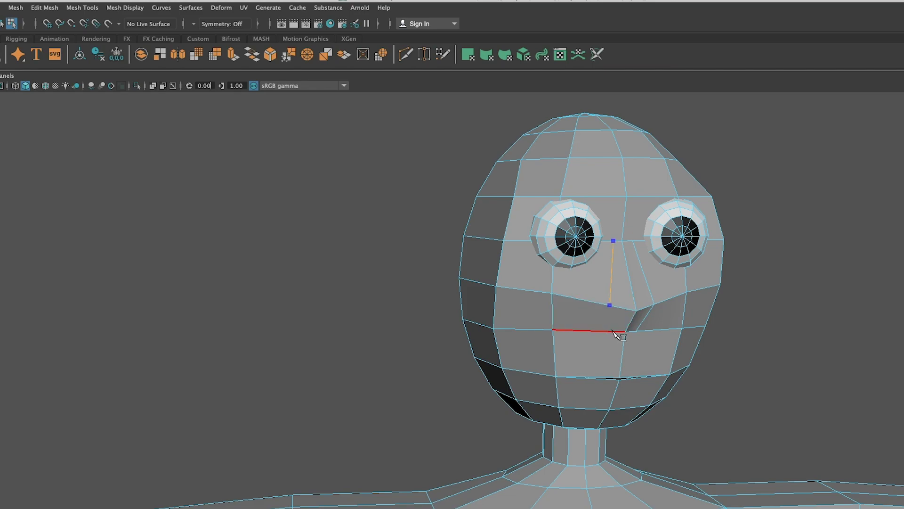
click(616, 331)
alt+drag(676, 355, 640, 351)
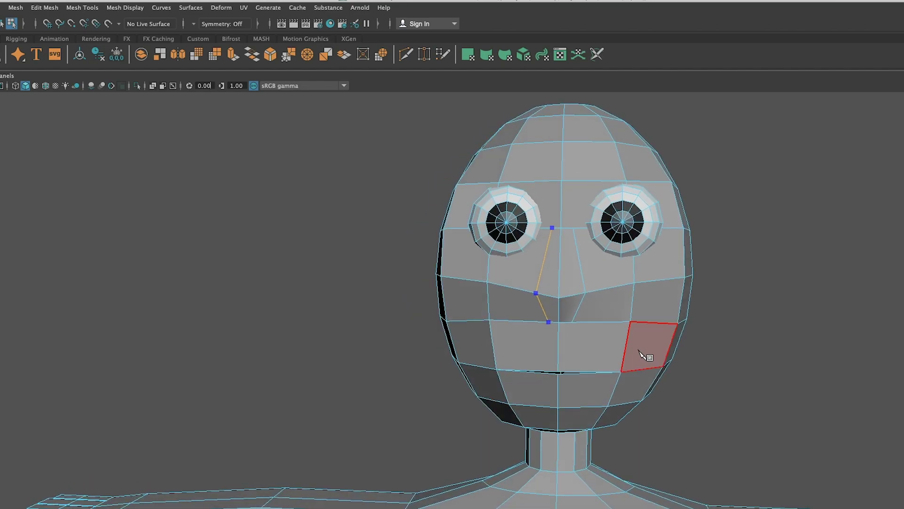
key(Return)
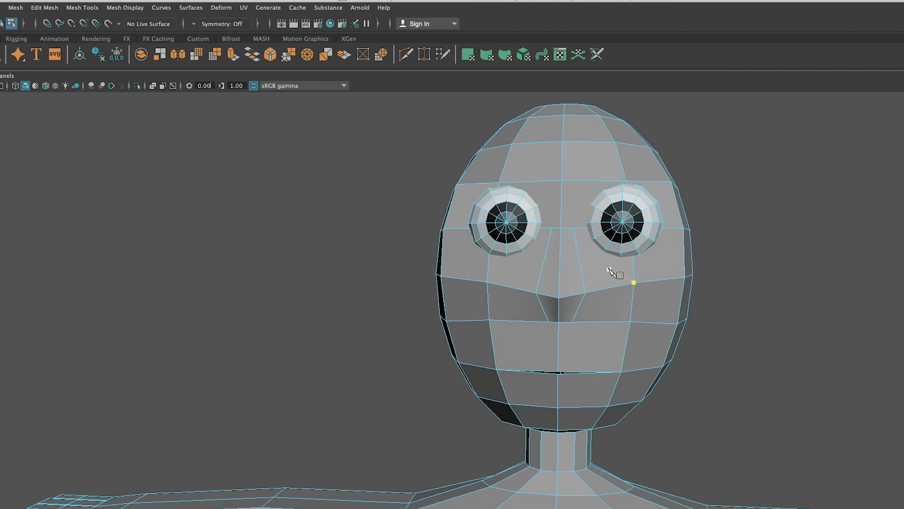
In vertex mode, shift the nose-bridge vertex on the character's left side slightly toward the centre line of the face
key(shift)
click(575, 228)
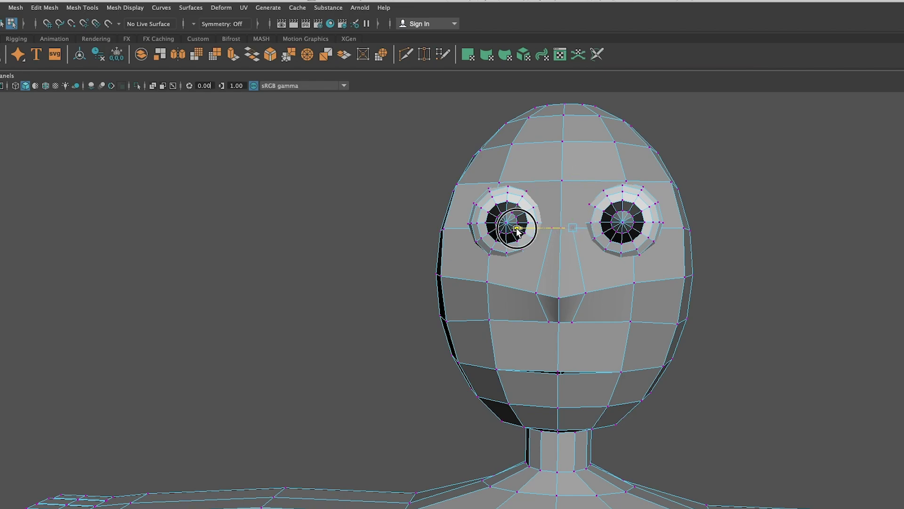
drag(516, 228, 513, 228)
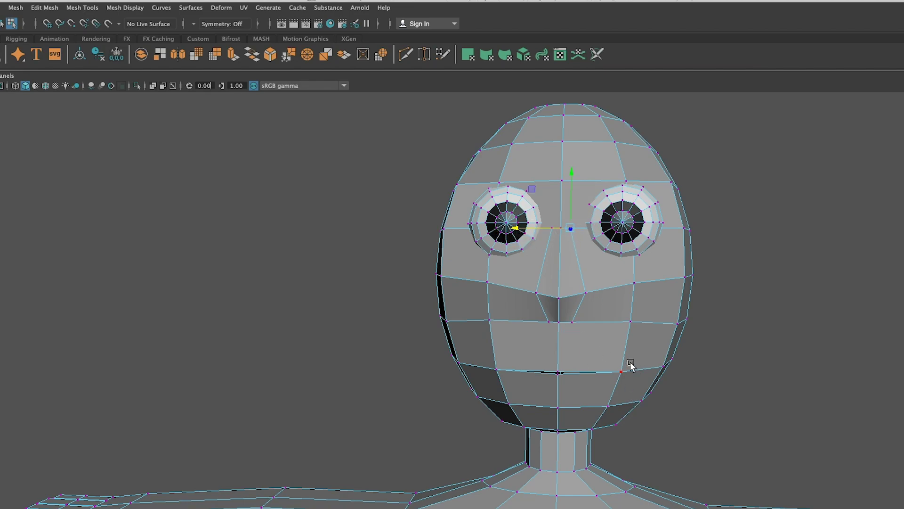
Lower the centre vertex under the nose slightly, and pull the nose-tip vertex forward away from the face
alt+drag(632, 365, 584, 364)
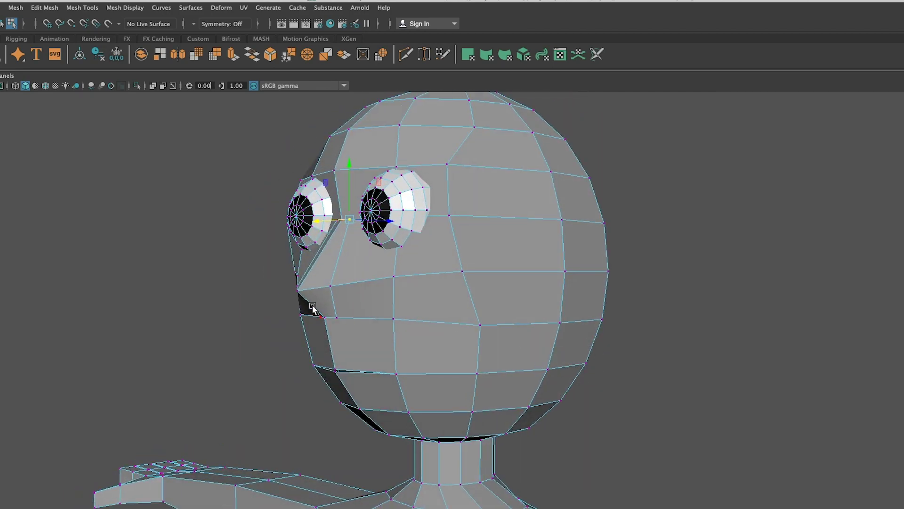
alt+drag(425, 345, 430, 349)
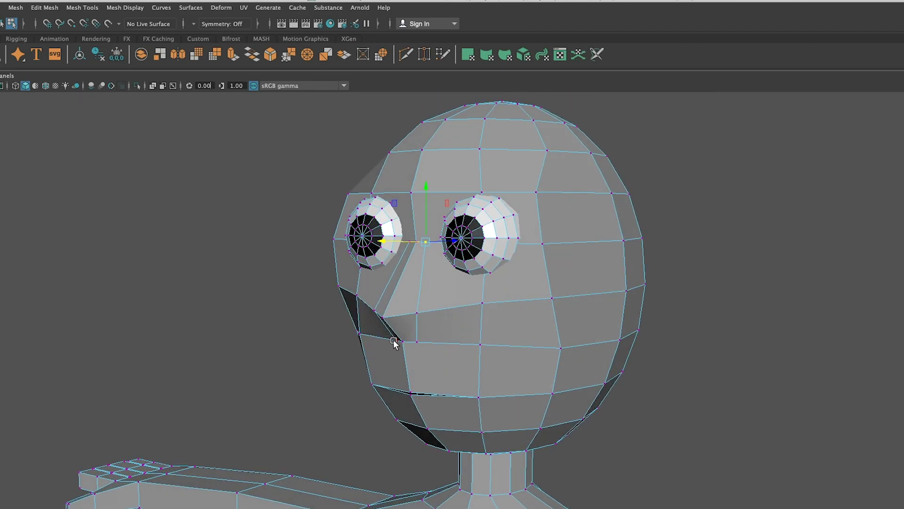
alt+drag(422, 383, 433, 385)
click(465, 332)
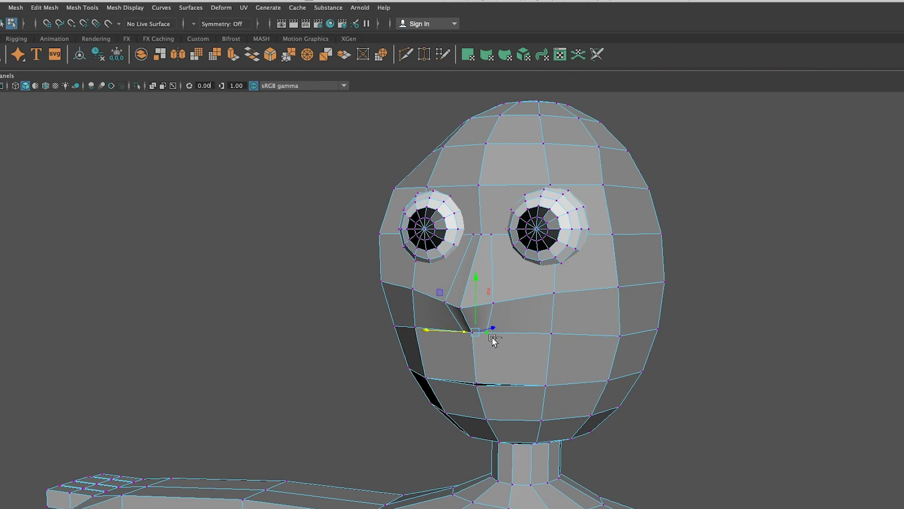
drag(476, 280, 551, 345)
click(360, 304)
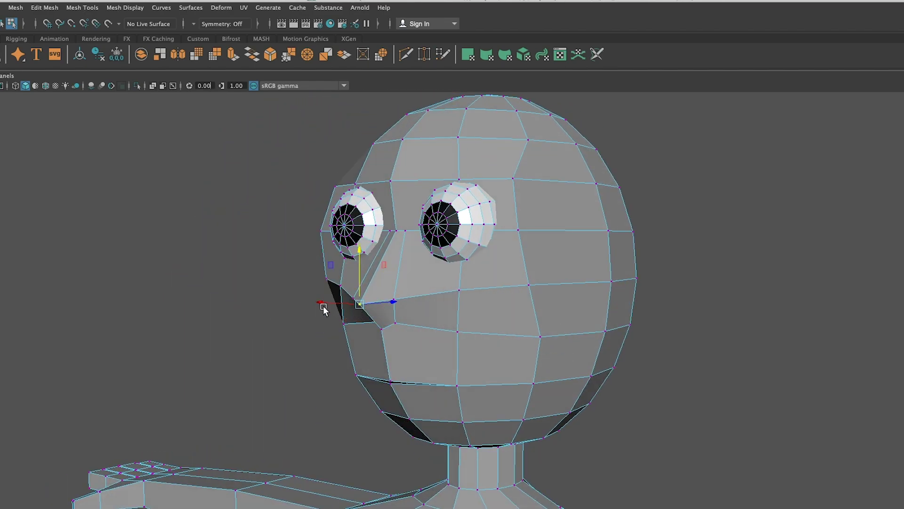
drag(393, 302, 290, 354)
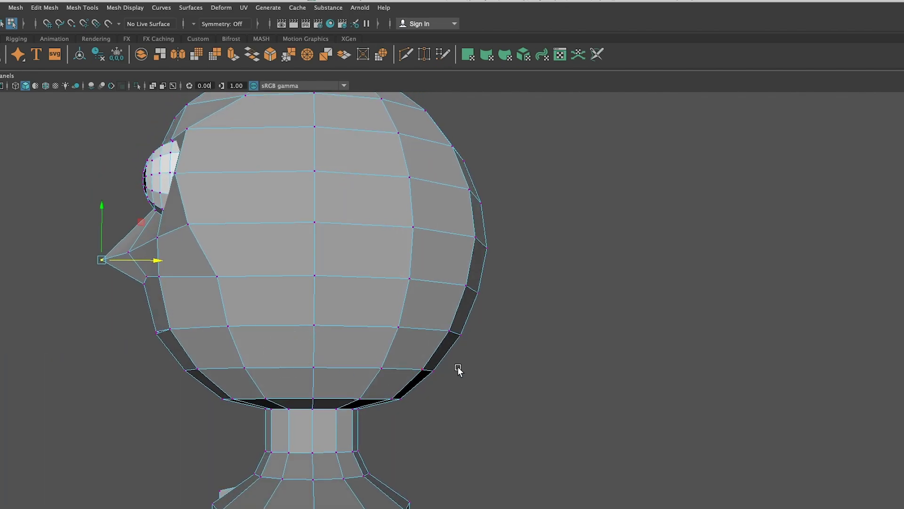
Move two rows of vertices at the lower back of the head forward to trim the skull above the neck
drag(454, 360, 389, 418)
drag(464, 385, 450, 385)
drag(477, 328, 438, 345)
drag(511, 331, 499, 363)
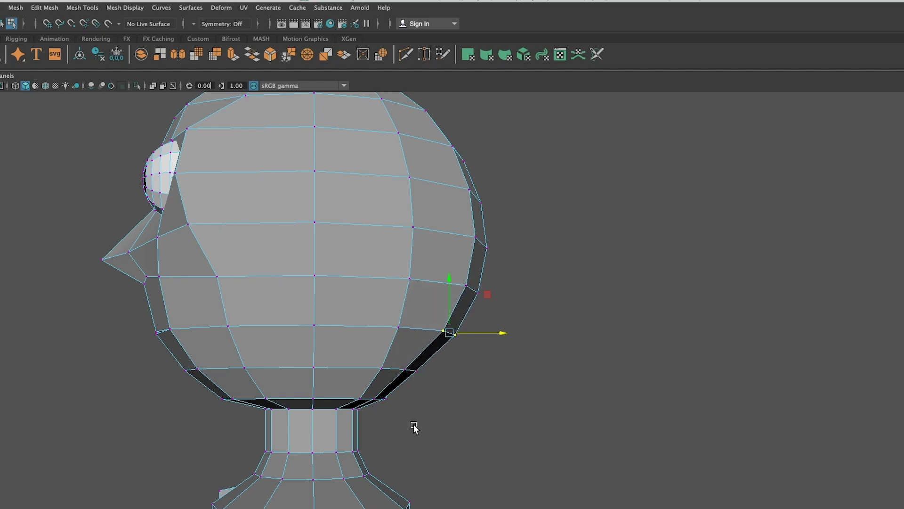
Select the vertices along the front of the chin below the mouth and move them forward
mouse_move(419, 425)
alt+mouse_down()
mouse_move(505, 422)
mouse_move(434, 424)
alt+mouse_up()
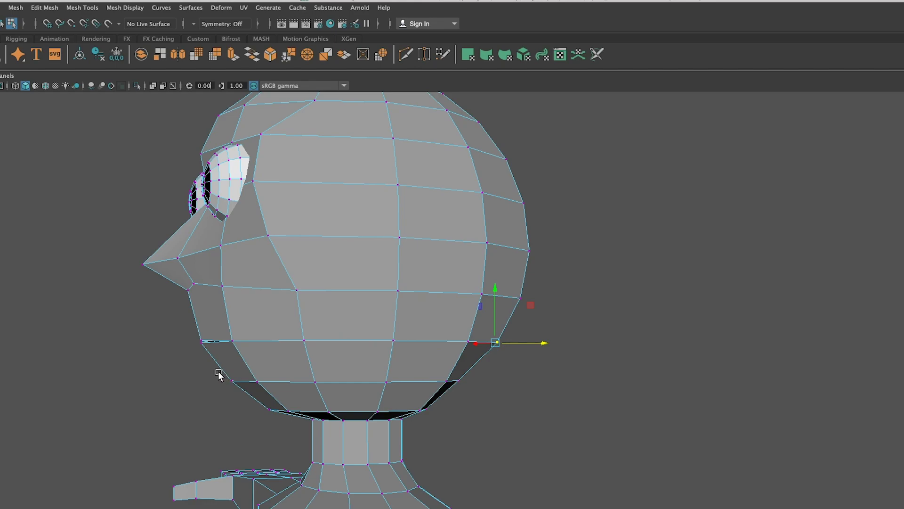
drag(213, 373, 295, 400)
alt+drag(258, 430, 347, 433)
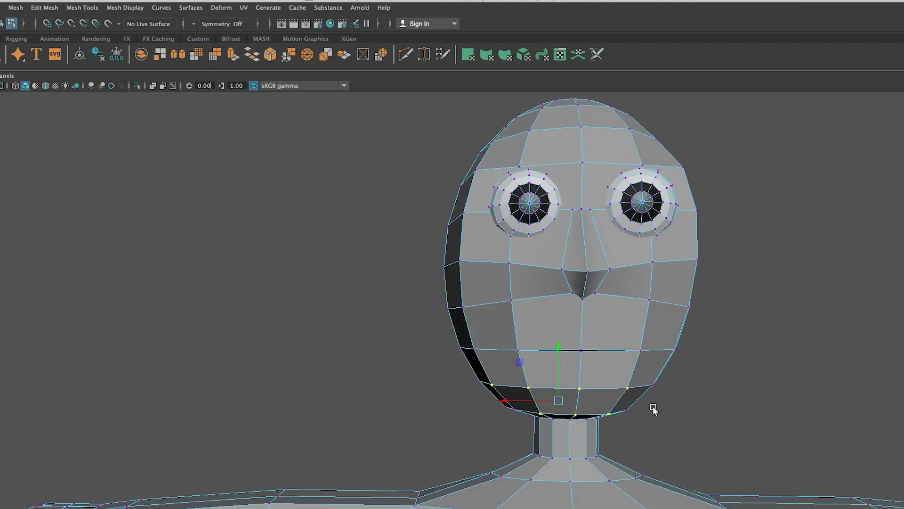
Use Multi-Cut to add upper-lip edges from a point just above the mouth's centre to both mouth corners
alt+middle_drag(535, 300, 448, 297)
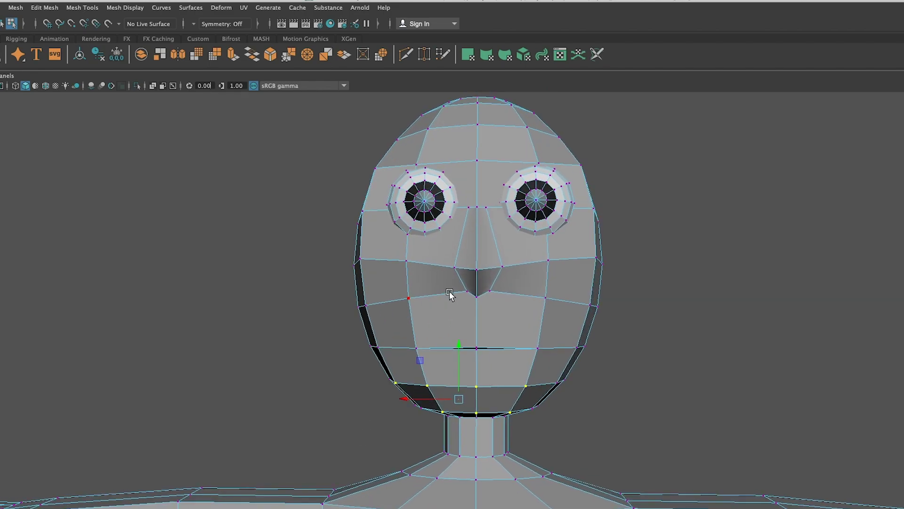
scroll(454, 276, up, 5)
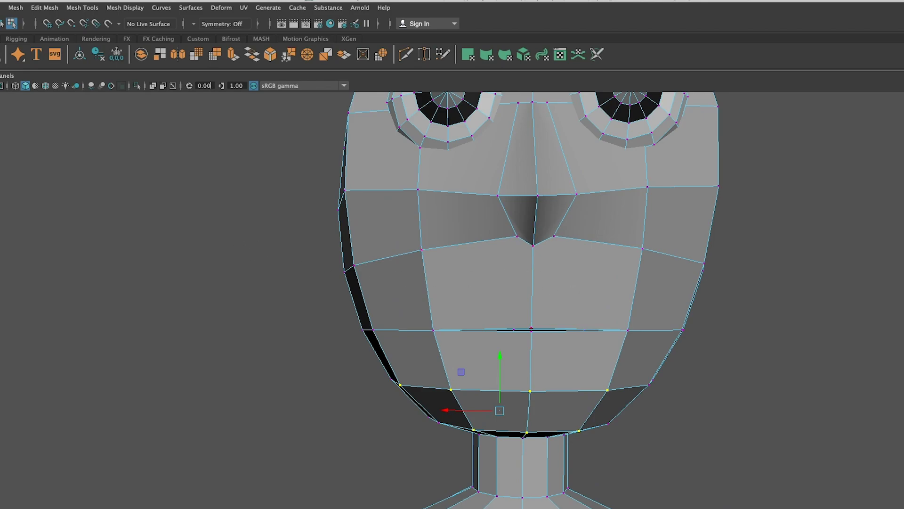
drag(554, 236, 565, 320)
click(532, 317)
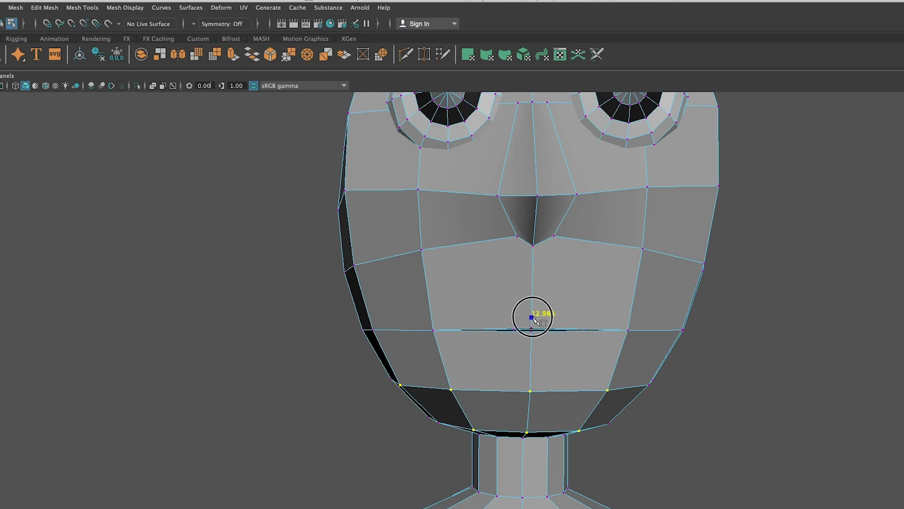
click(627, 330)
right_click(701, 330)
click(422, 250)
click(532, 318)
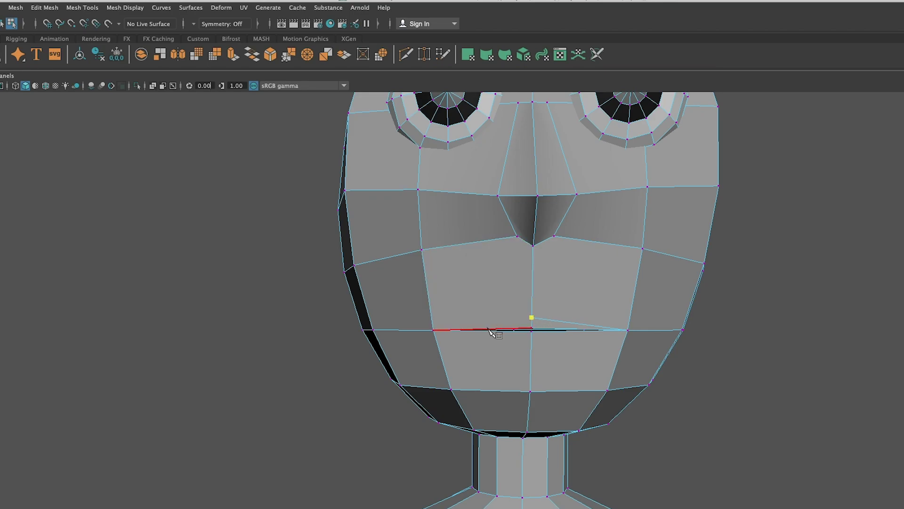
click(434, 330)
right_click(506, 320)
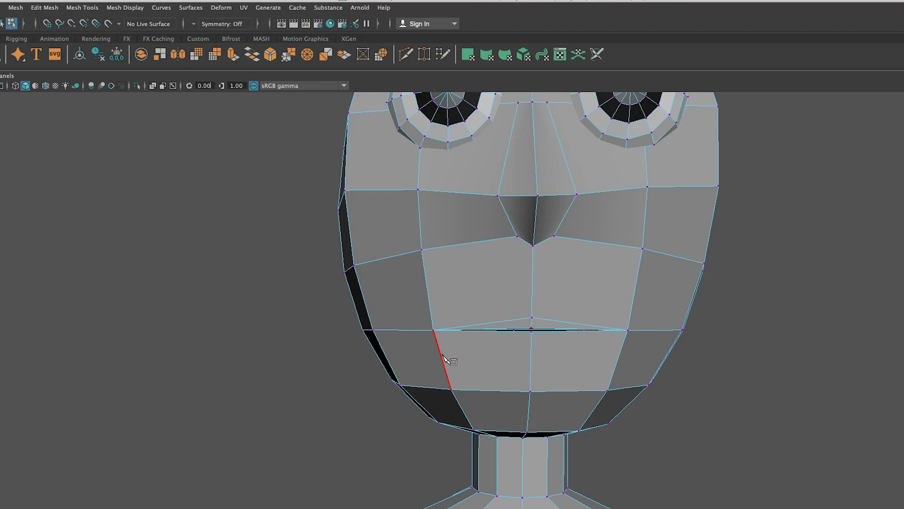
Cut lower-lip edges from one mouth corner through a point below the mouth's centre to the other corner
click(434, 331)
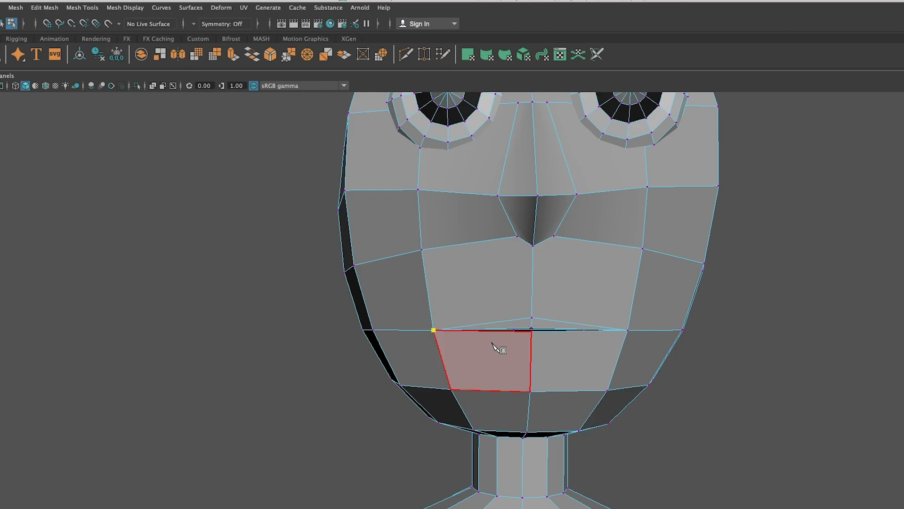
click(531, 348)
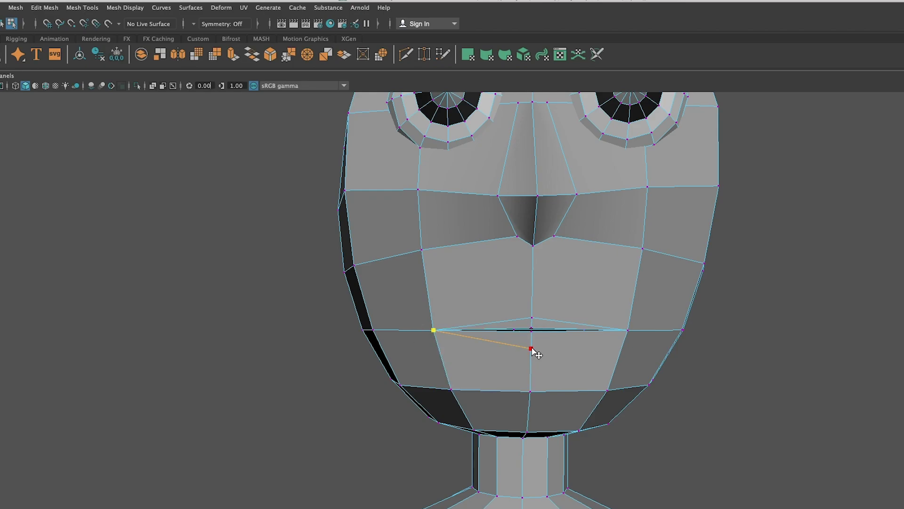
click(629, 331)
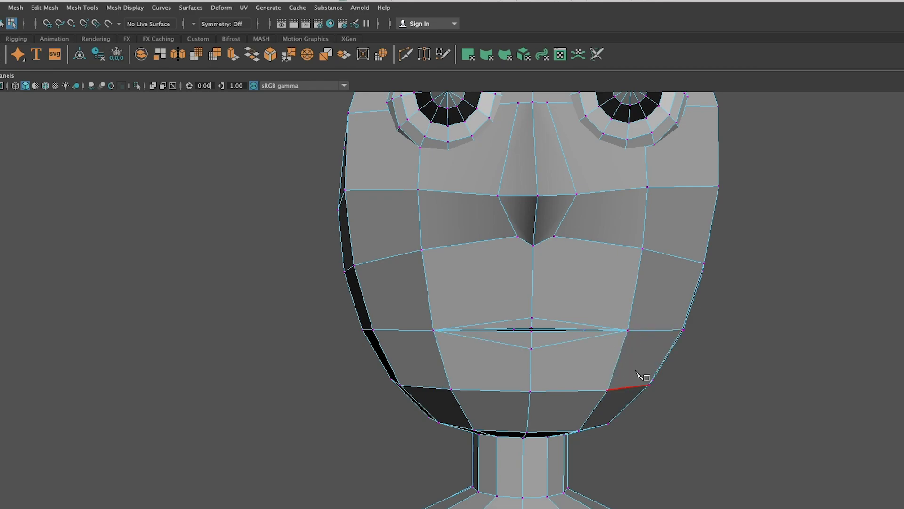
Select the vertices along the centre line of both lips and scale them vertically to thicken the lips slightly
scroll(560, 352, down, 3)
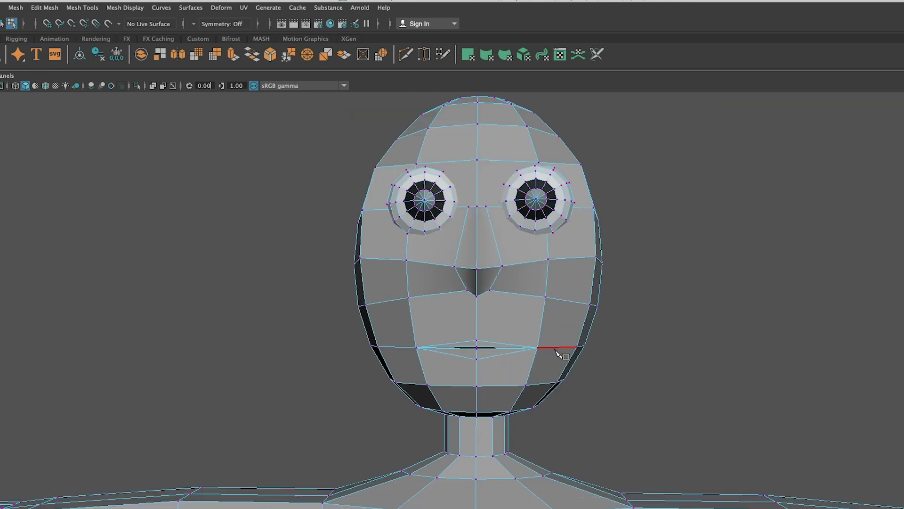
scroll(557, 351, up, 2)
click(559, 354)
alt+drag(559, 354, 528, 358)
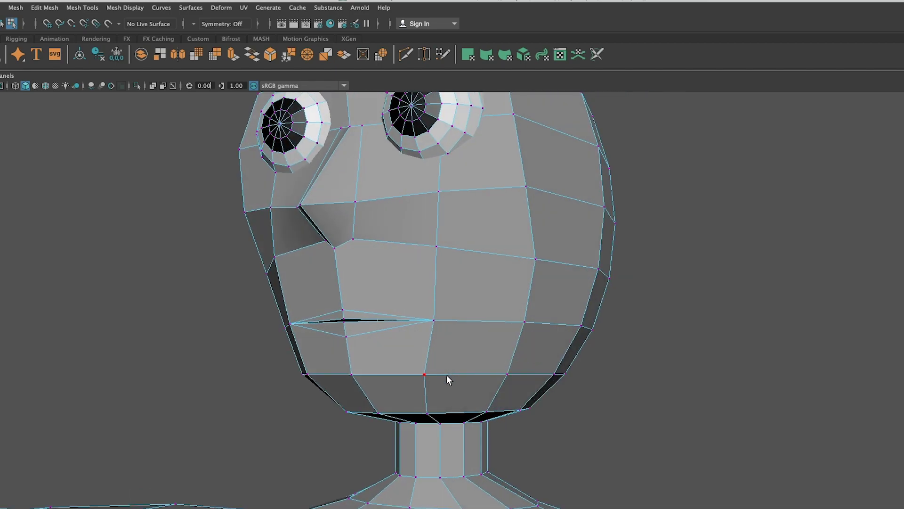
alt+drag(501, 385, 492, 382)
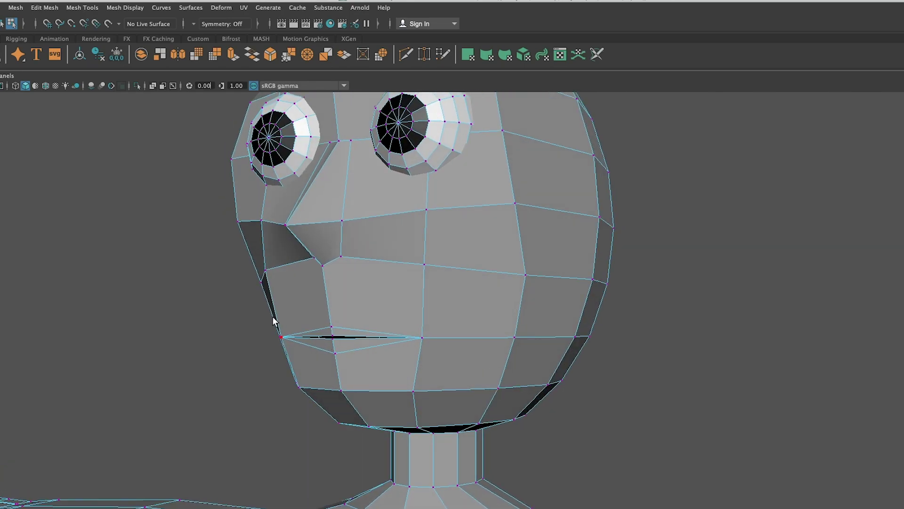
alt+drag(352, 356, 302, 356)
drag(119, 325, 132, 359)
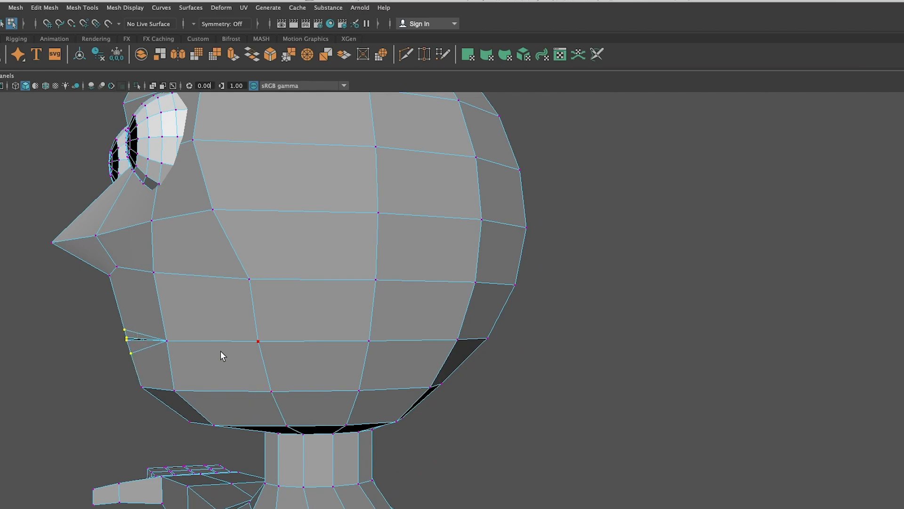
alt+drag(220, 355, 297, 351)
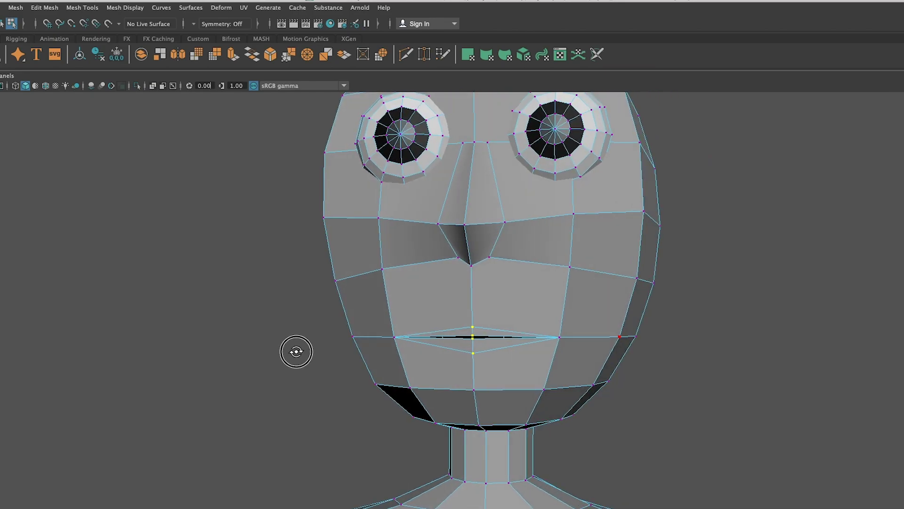
key(w)
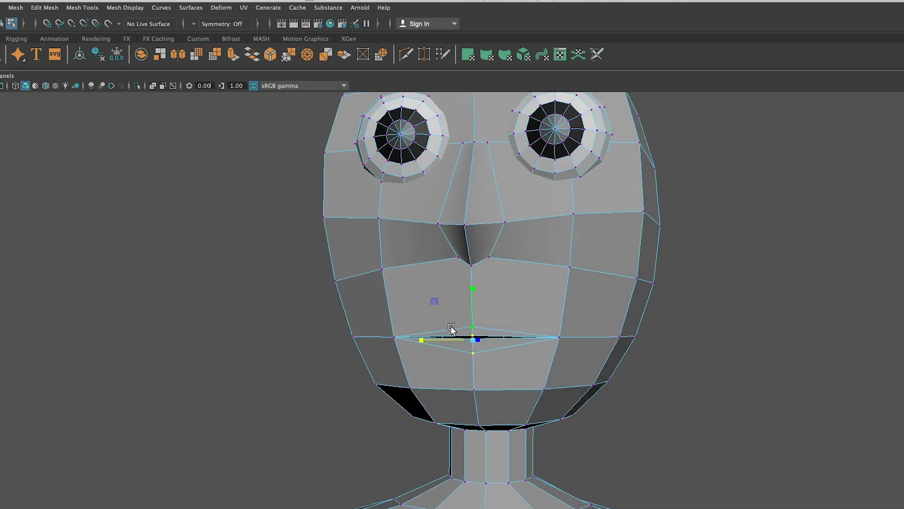
mouse_move(473, 289)
mouse_down()
mouse_move(475, 275)
mouse_move(474, 286)
mouse_up()
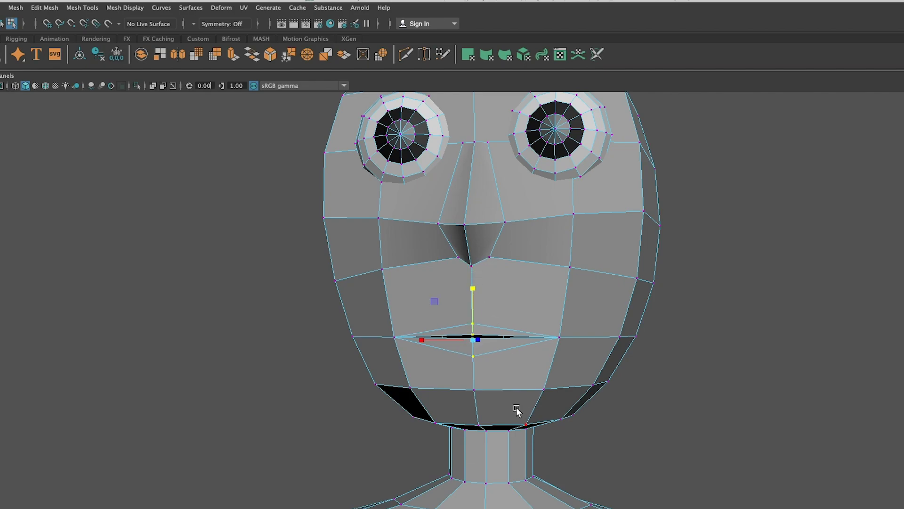
Move the central lip vertices forward, and push the innermost ones at the mouth opening slightly further forward
alt+drag(560, 378, 484, 377)
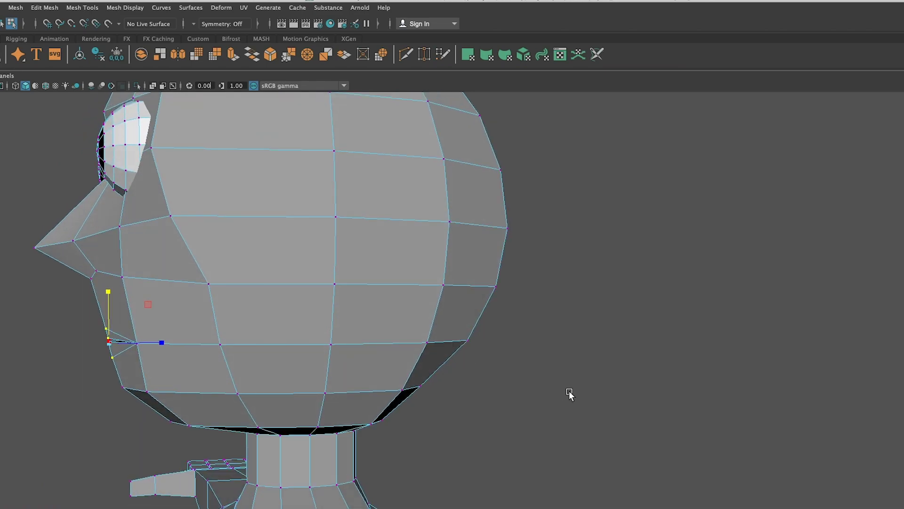
key(w)
drag(172, 347, 157, 346)
click(44, 359)
drag(95, 335, 146, 339)
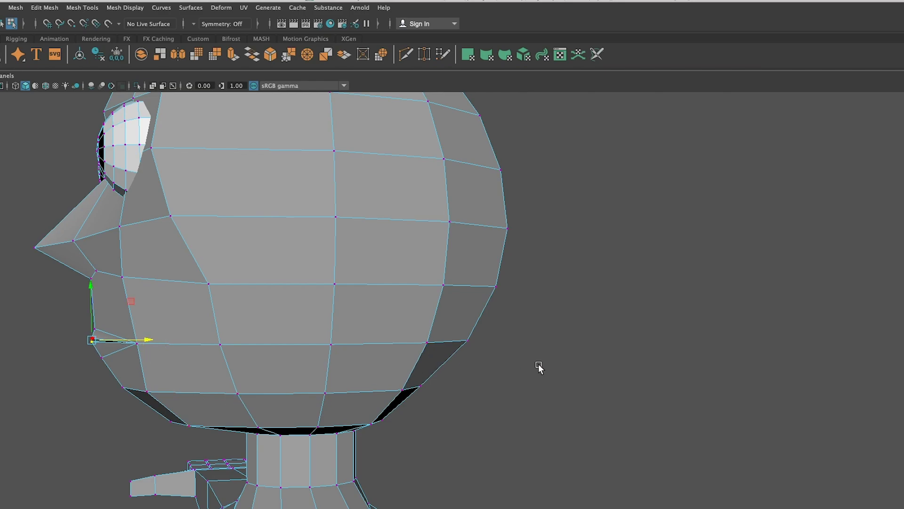
alt+drag(454, 474, 532, 461)
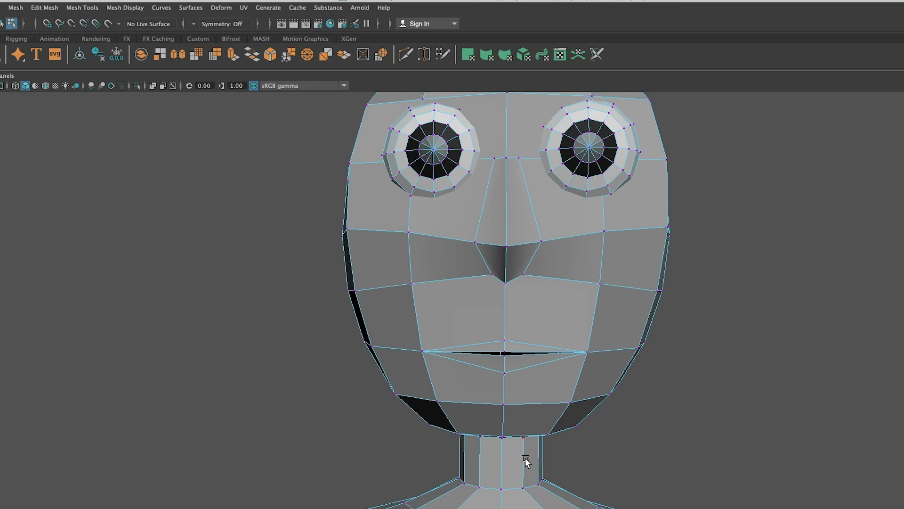
scroll(527, 461, down, 5)
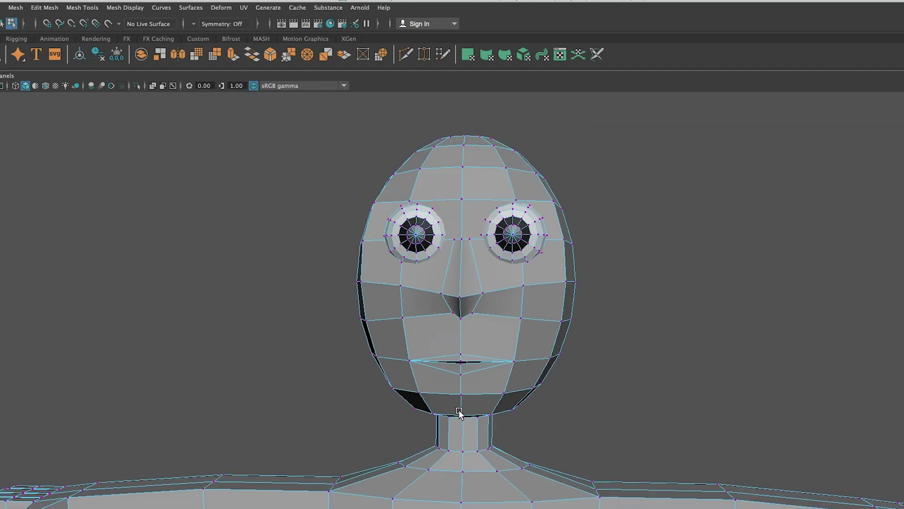
Switch the character mesh to face selection and select all hip and leg faces down to the ankles, excluding the feet
scroll(511, 414, down, 3)
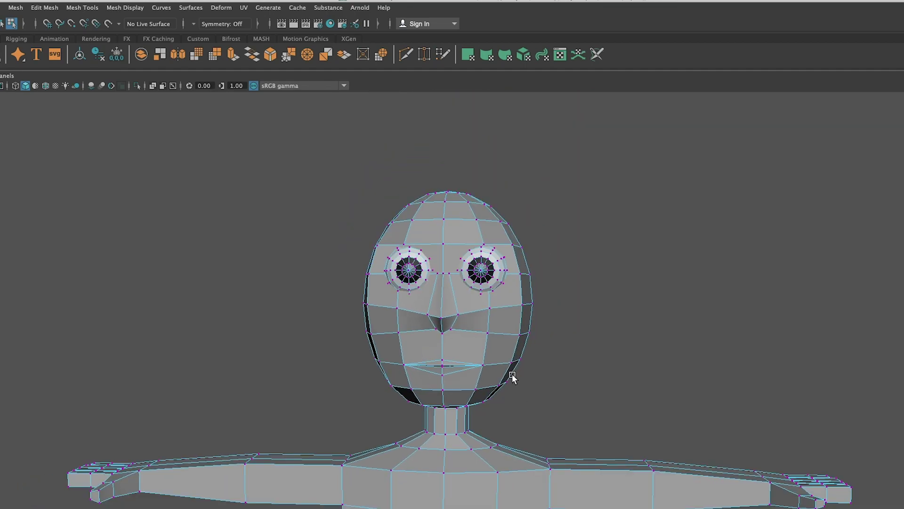
alt+middle_drag(512, 375, 534, 214)
scroll(539, 293, down, 4)
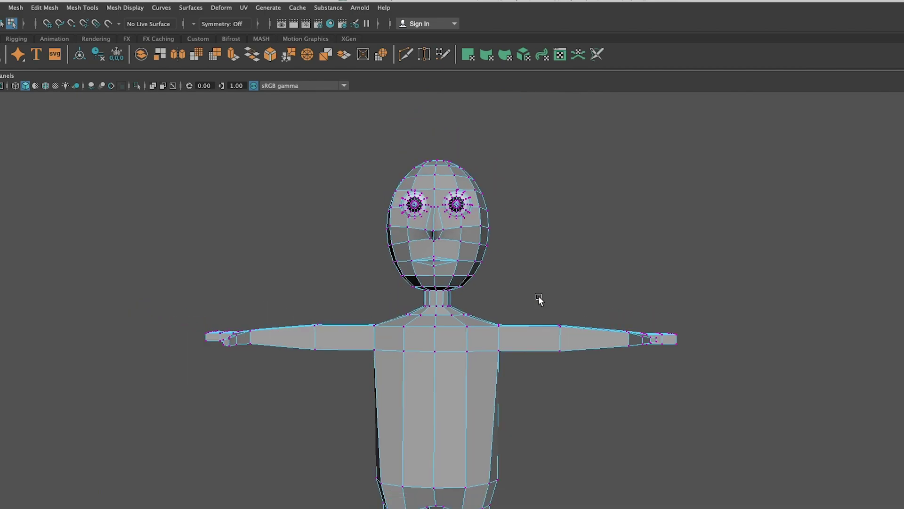
alt+drag(438, 426, 519, 348)
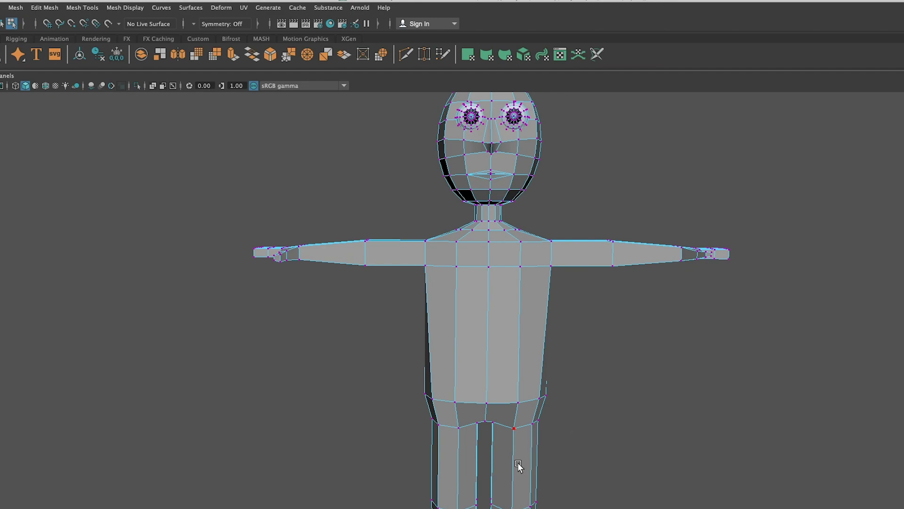
alt+middle_drag(524, 422, 418, 393)
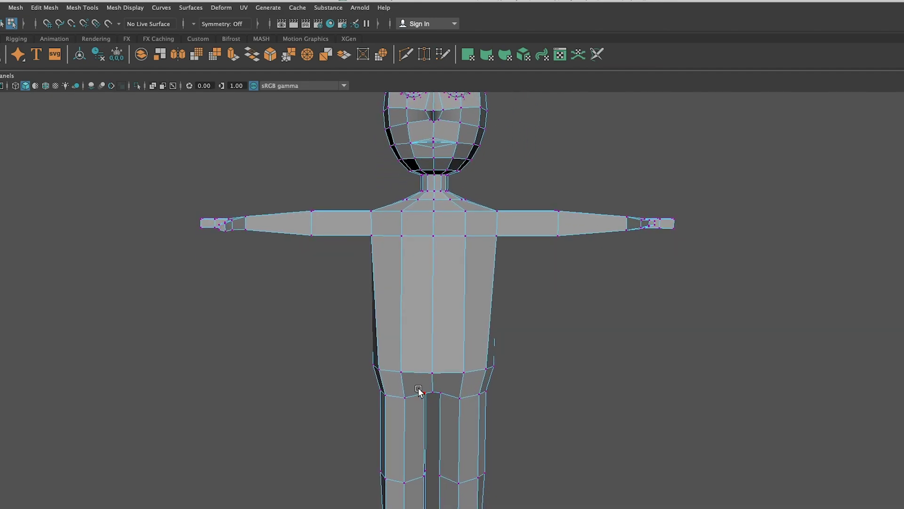
click(454, 311)
right_drag(445, 313, 458, 353)
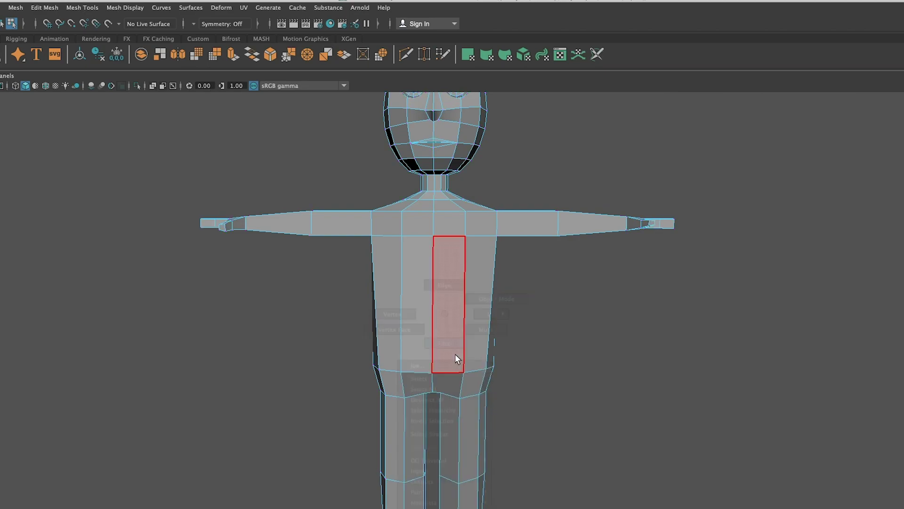
alt+drag(542, 497, 561, 495)
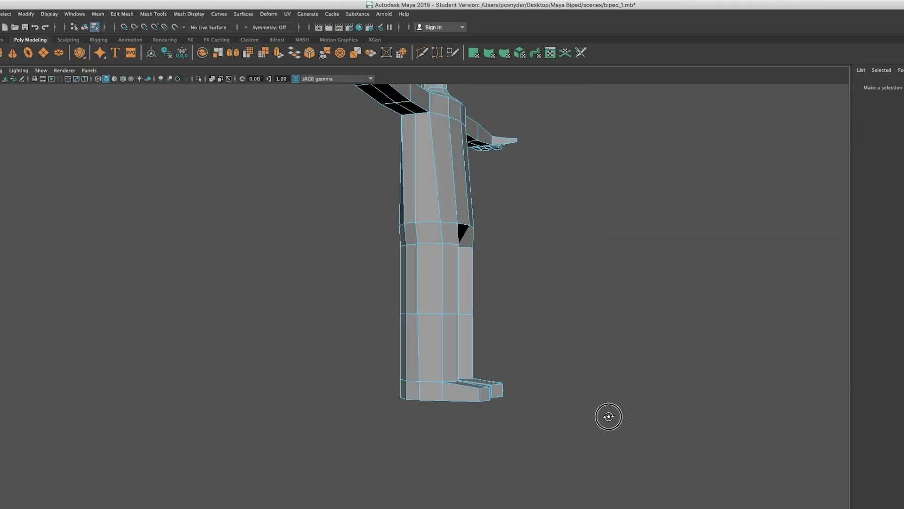
alt+drag(551, 419, 537, 416)
drag(380, 231, 533, 372)
alt+drag(649, 394, 606, 386)
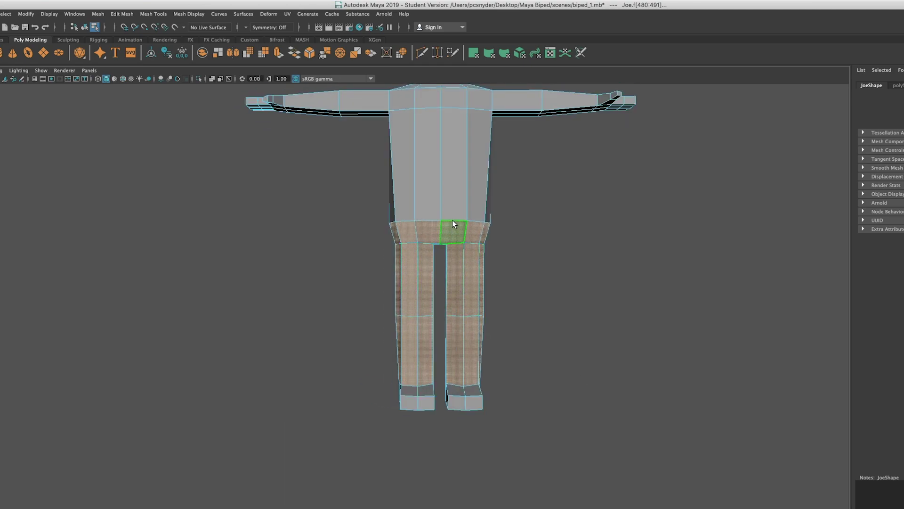
Assign a new Lambert material to the selected hip and leg faces and name it pants
right_drag(457, 234, 477, 456)
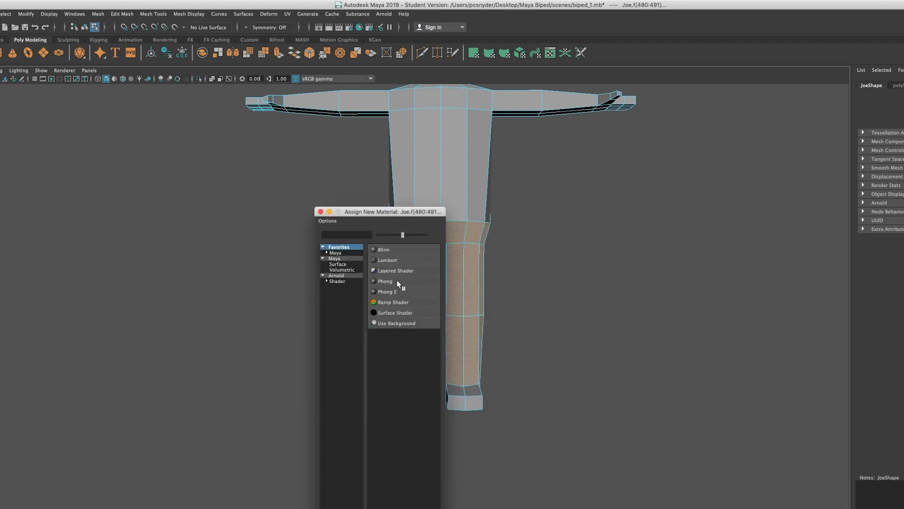
click(391, 260)
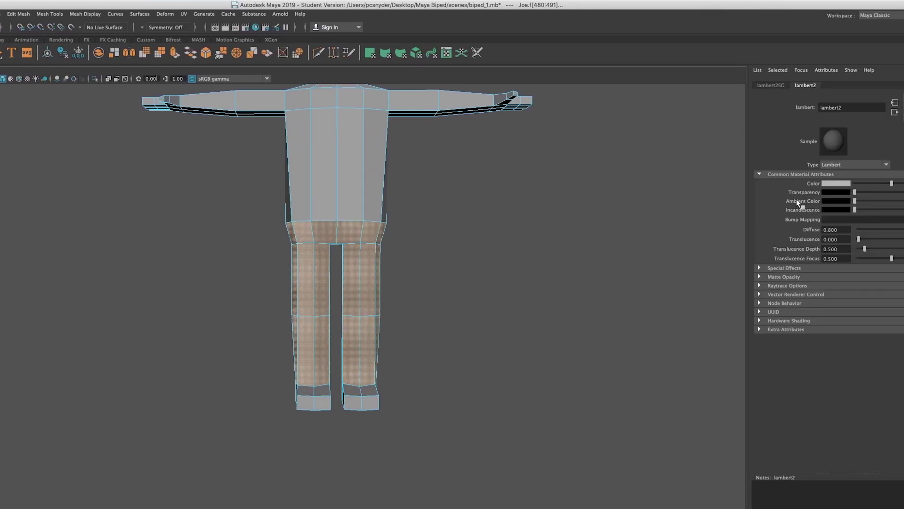
double_click(832, 108)
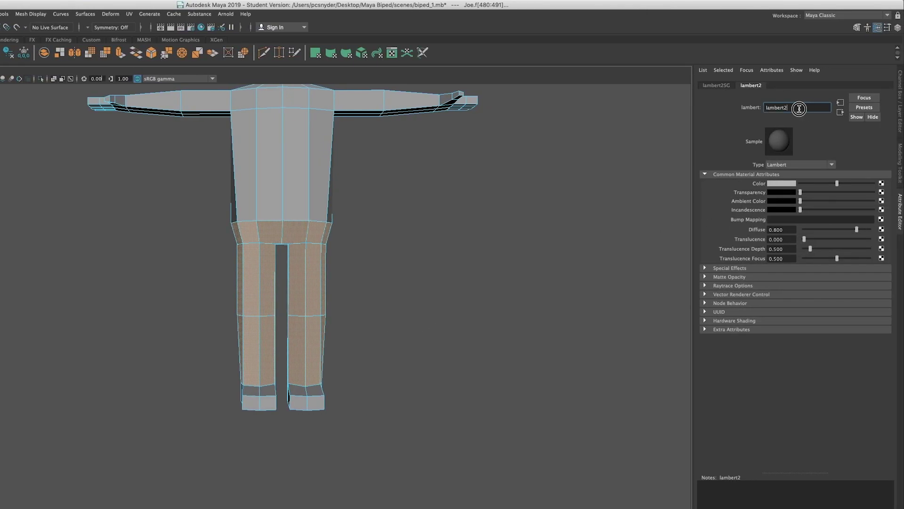
text(pants)
key(Return)
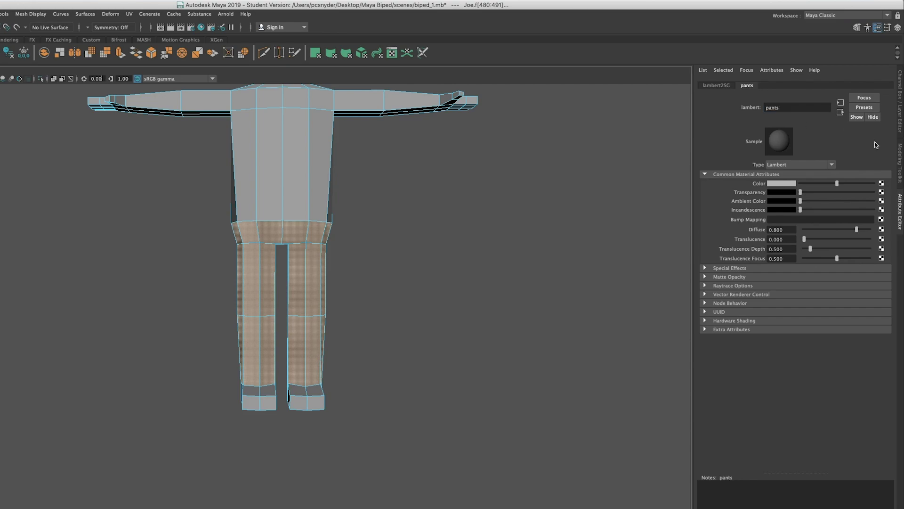
Change the pants material's color to a dark blue, darken it slightly more, and clear the face selection
click(781, 183)
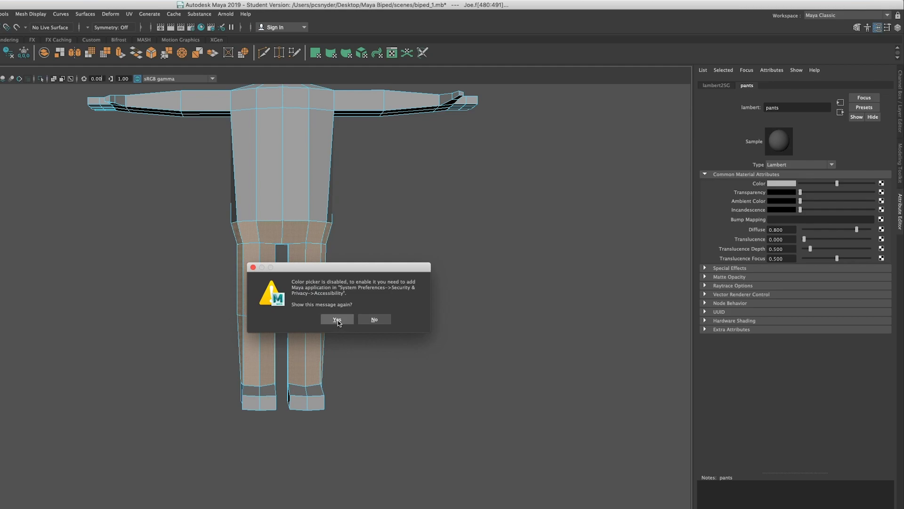
click(373, 320)
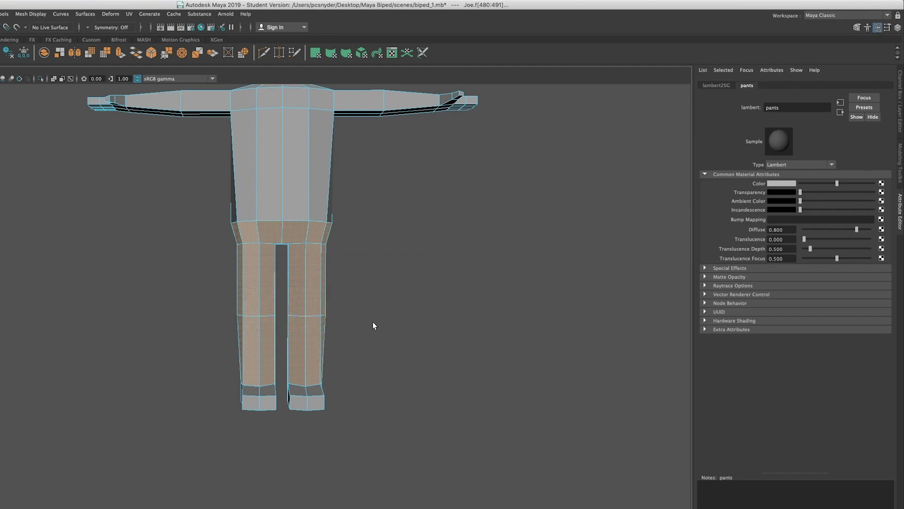
click(783, 183)
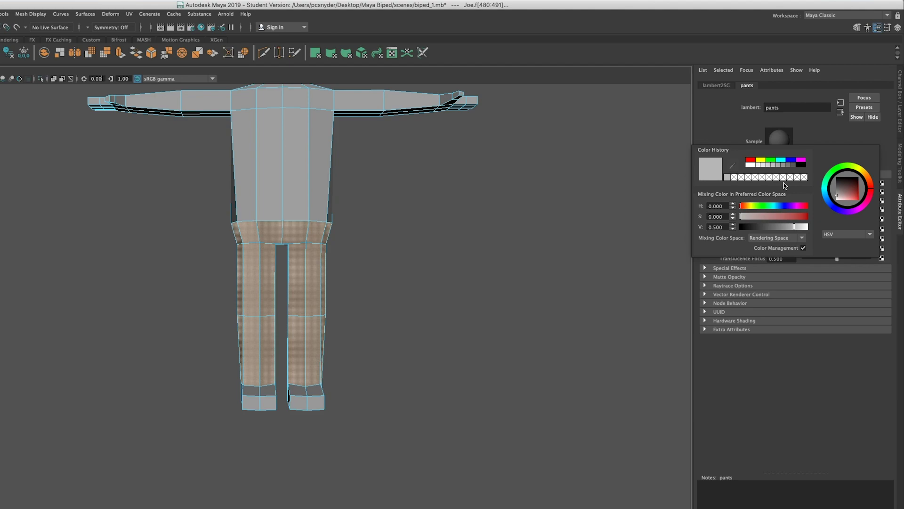
click(837, 210)
click(859, 195)
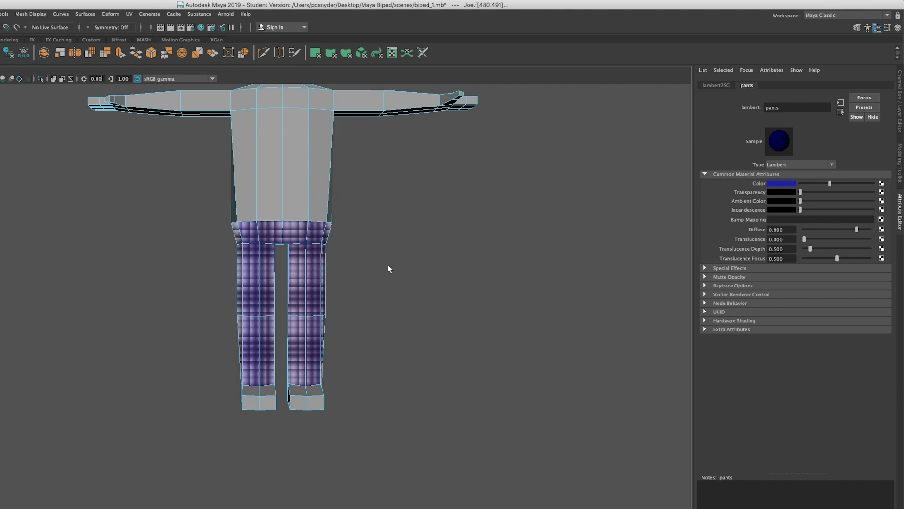
drag(832, 184, 820, 185)
click(432, 277)
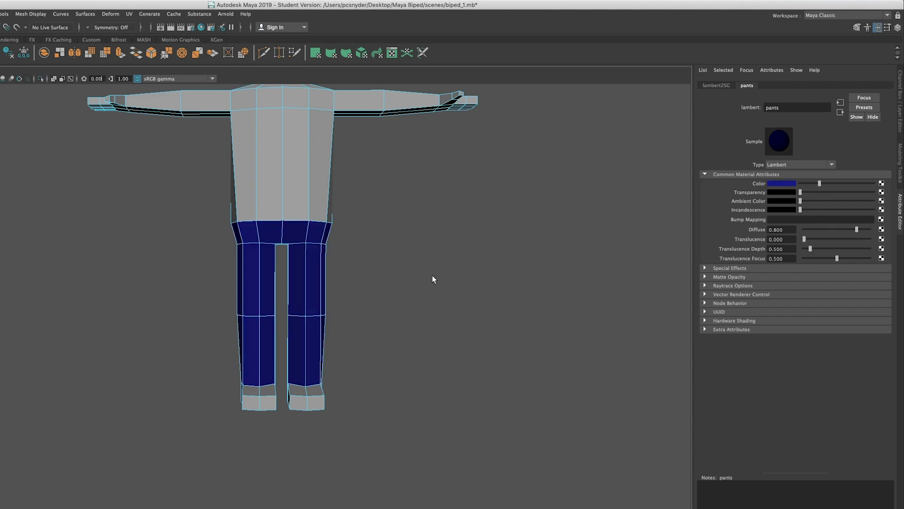
Select all faces of both feet below the pants
mouse_move(430, 278)
alt+mouse_down()
mouse_move(333, 297)
mouse_move(256, 282)
mouse_move(432, 289)
alt+mouse_up()
alt+drag(372, 248, 375, 302)
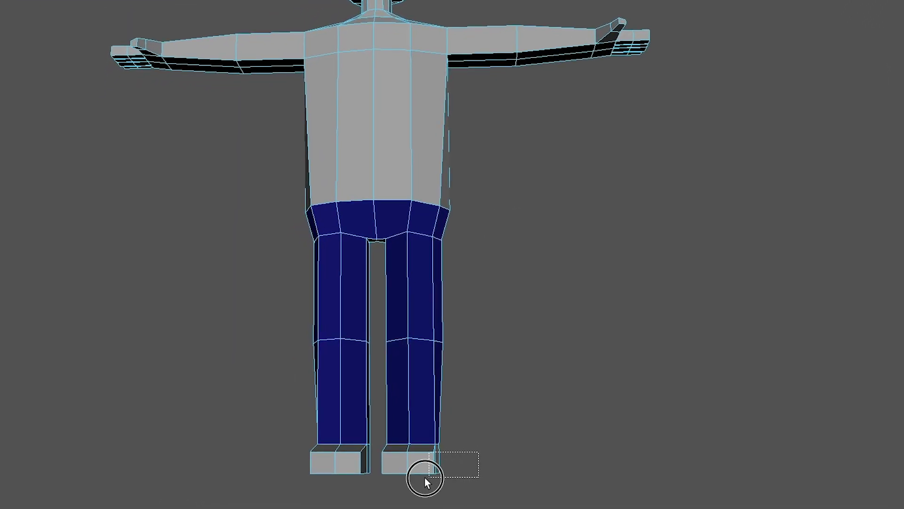
drag(425, 477, 267, 508)
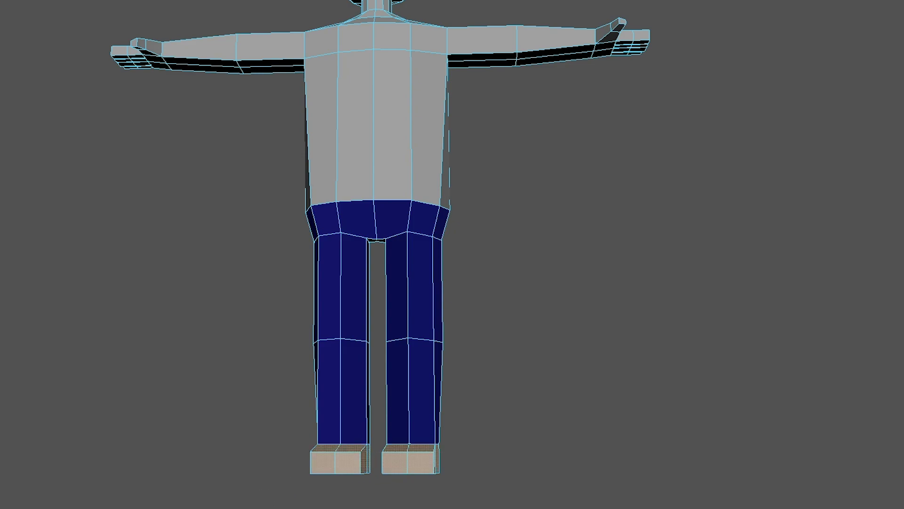
alt+drag(550, 479, 566, 505)
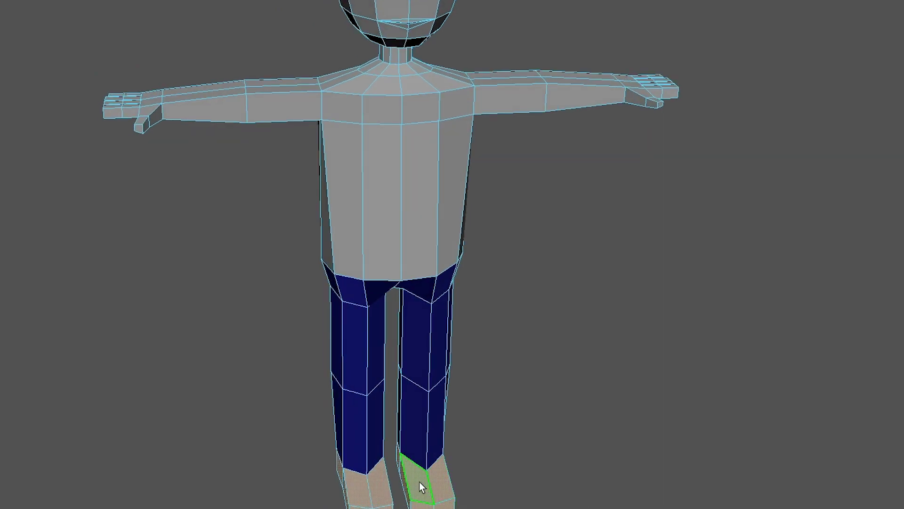
alt+drag(537, 476, 554, 409)
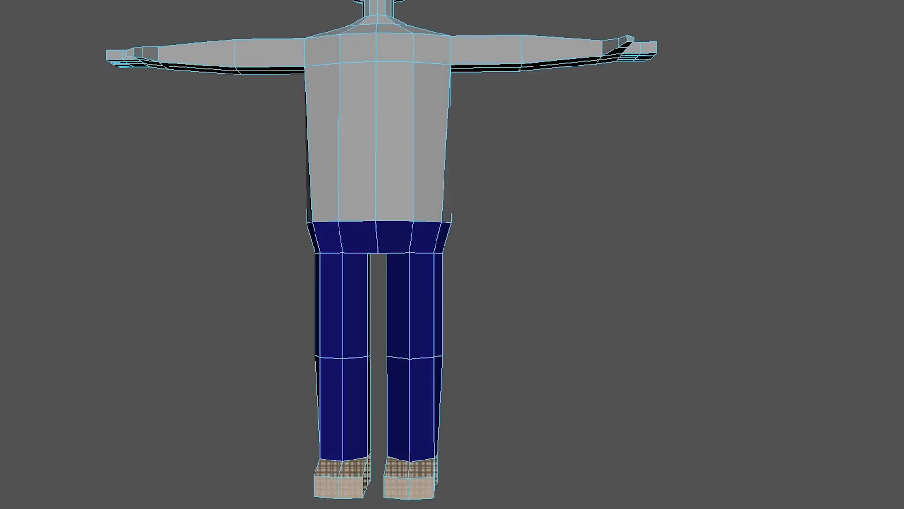
alt+middle_drag(523, 286, 561, 71)
Assign a new Blinn material to the selected foot faces and name it shoes
right_drag(465, 190, 481, 503)
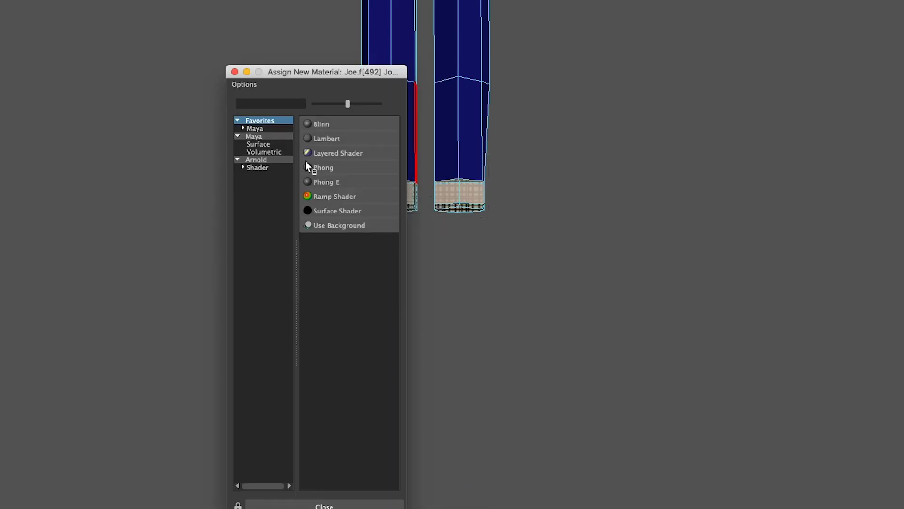
click(325, 124)
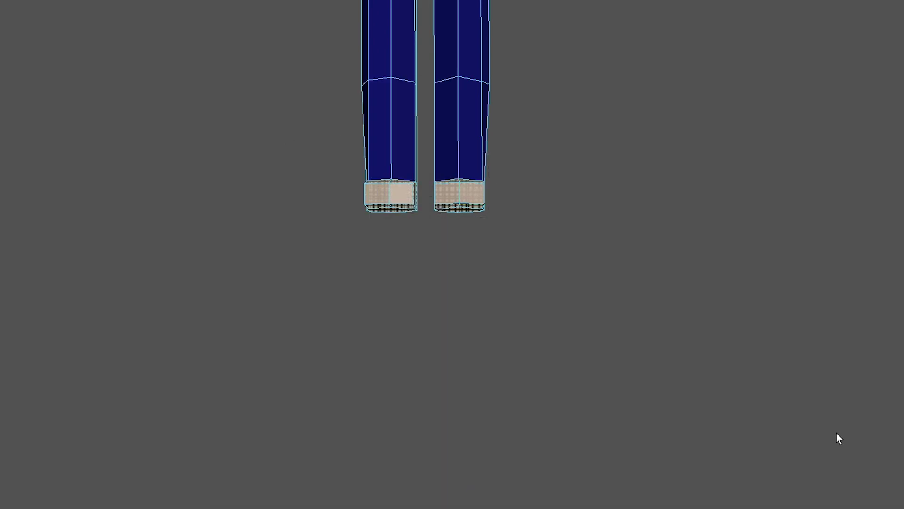
drag(849, 46, 808, 45)
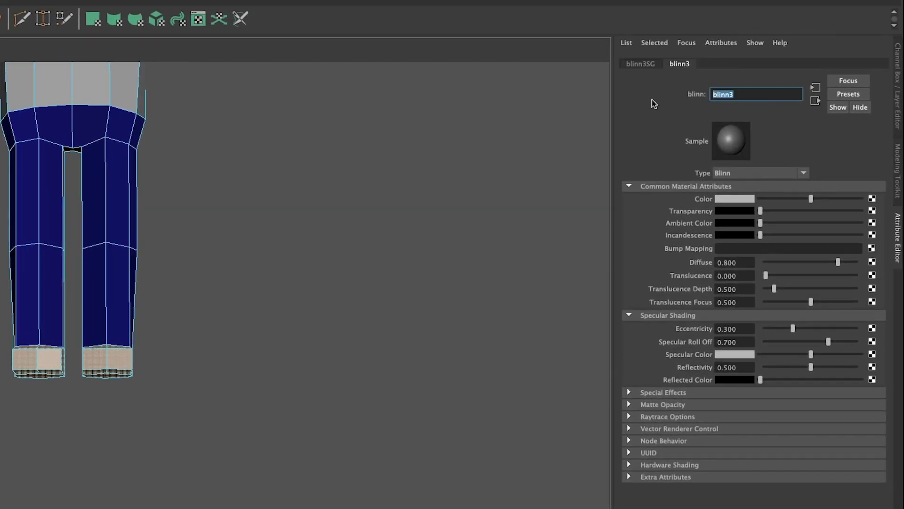
text(shoes)
key(Return)
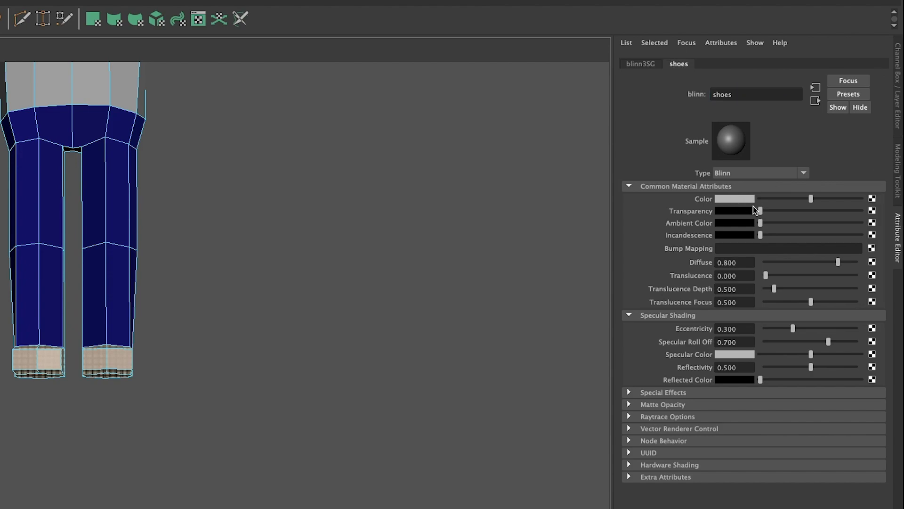
Set the shoes material's color to a very dark brown, clear the face selection, and turn on textured shading
click(736, 198)
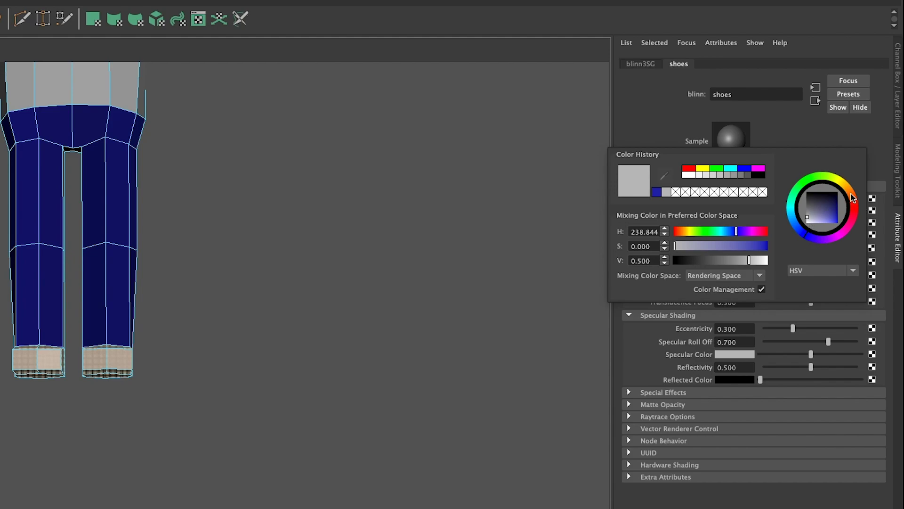
mouse_move(854, 201)
mouse_down()
mouse_move(824, 200)
mouse_move(837, 202)
mouse_up()
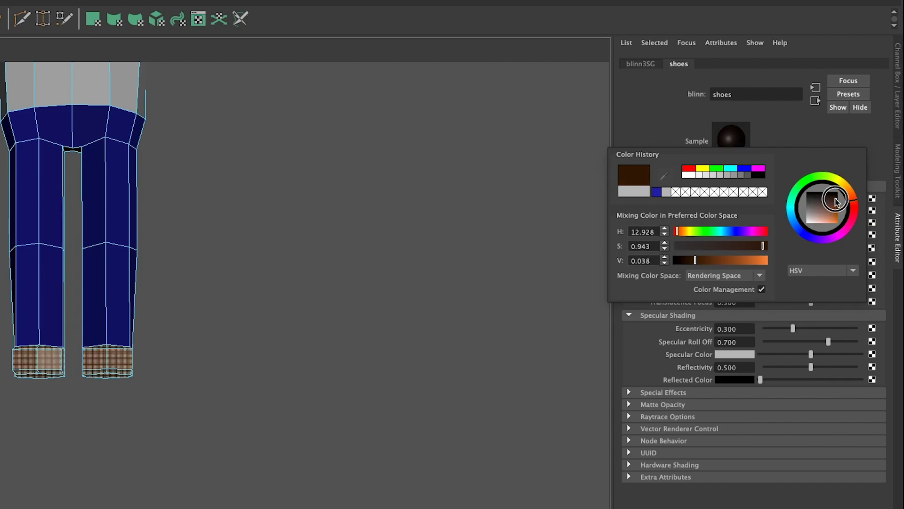
drag(836, 201, 837, 201)
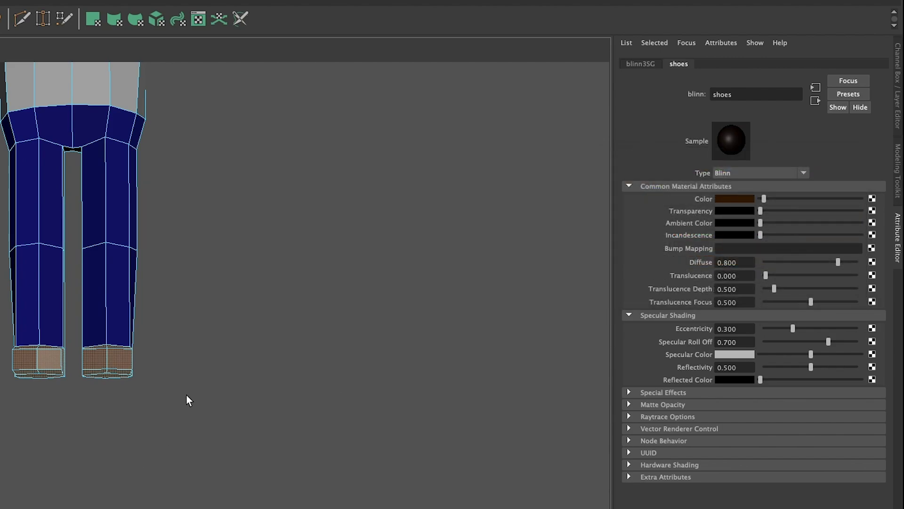
click(237, 388)
mouse_move(216, 386)
alt+mouse_down()
mouse_move(223, 423)
mouse_move(331, 412)
mouse_move(188, 405)
mouse_move(204, 391)
alt+mouse_up()
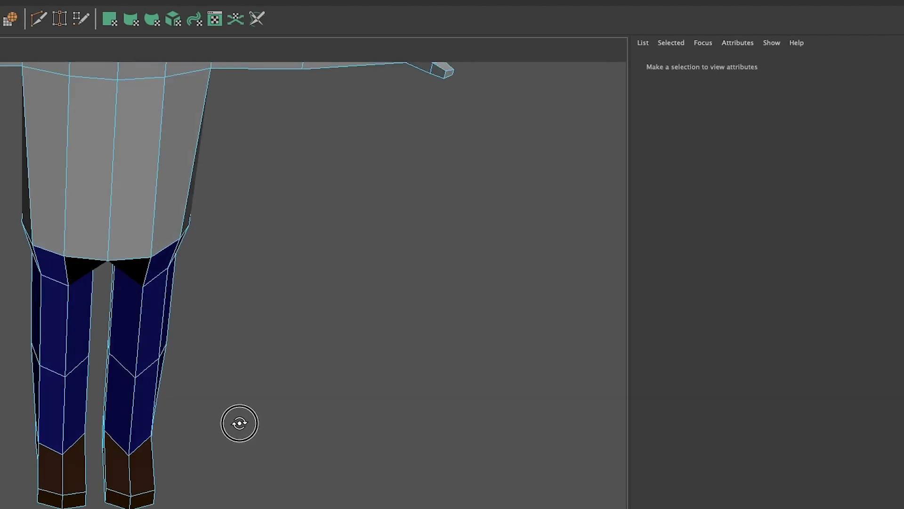
alt+drag(598, 391, 630, 414)
key(6)
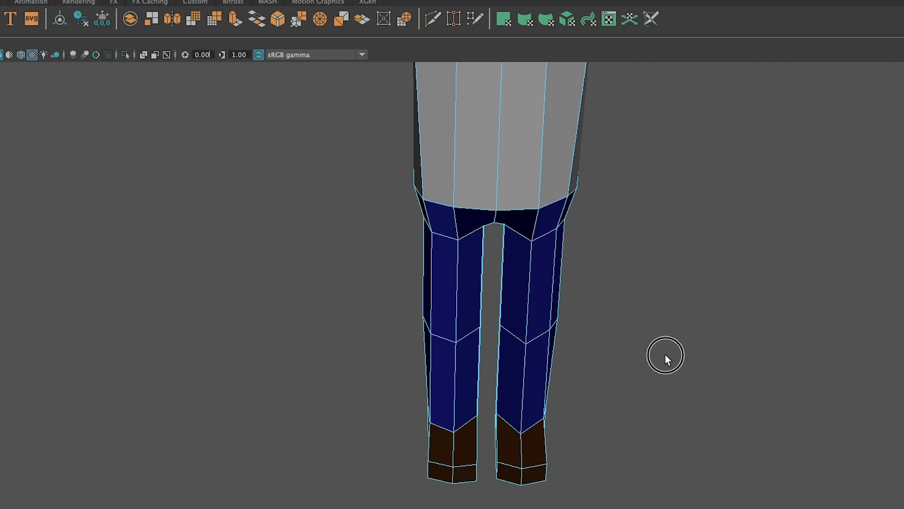
Select the torso, shoulder and arm faces between the neck, the wrists and the pants
alt+drag(641, 366, 646, 349)
alt+middle_drag(621, 296, 581, 478)
alt+drag(633, 362, 631, 366)
drag(235, 189, 681, 387)
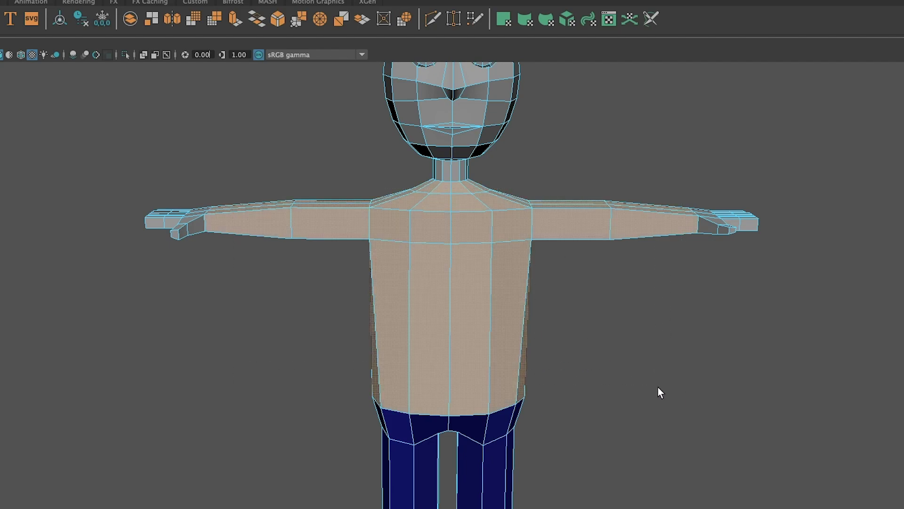
Remove the faces at the back of the hips from the torso and arm selection
alt+drag(744, 379, 462, 372)
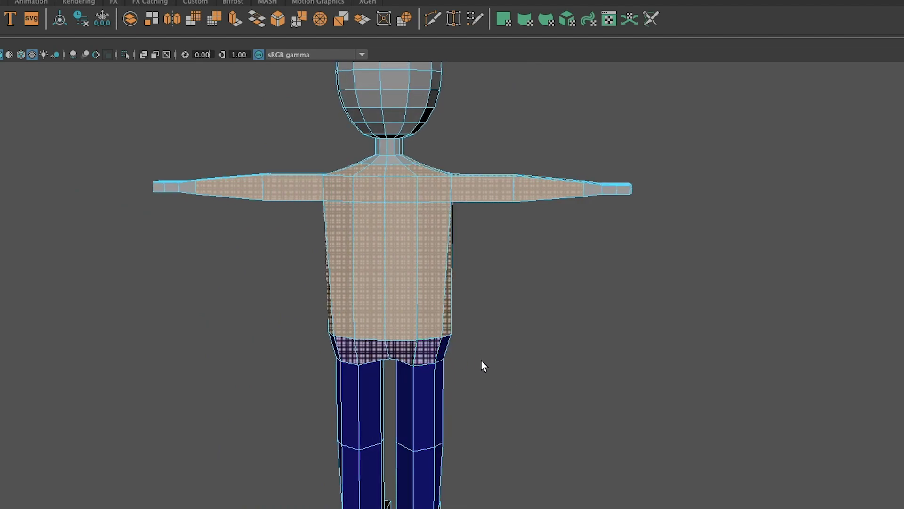
mouse_move(491, 390)
alt+mouse_down()
mouse_move(504, 388)
mouse_move(501, 404)
alt+mouse_up()
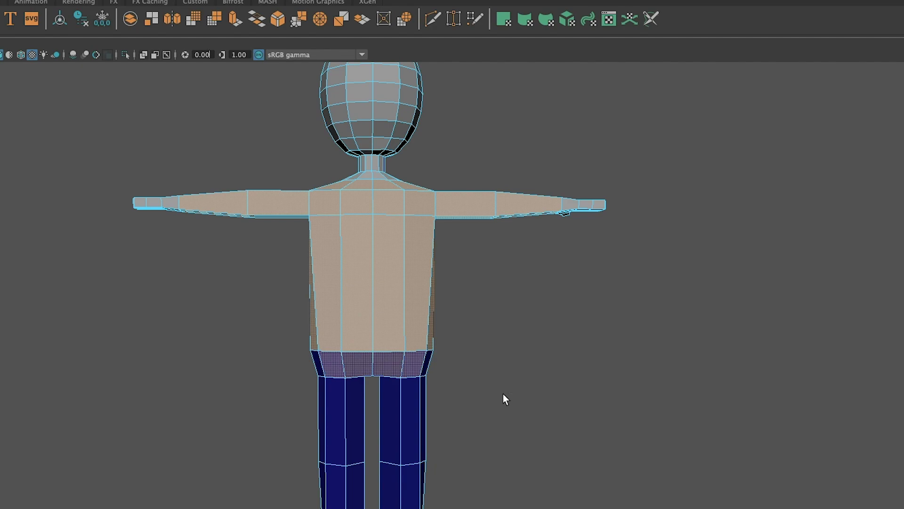
ctrl+drag(479, 359, 354, 387)
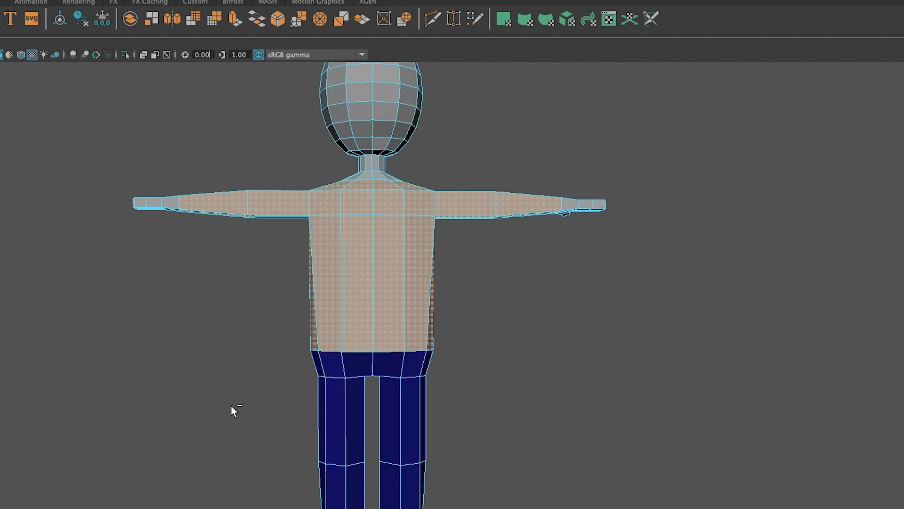
alt+drag(518, 402, 502, 435)
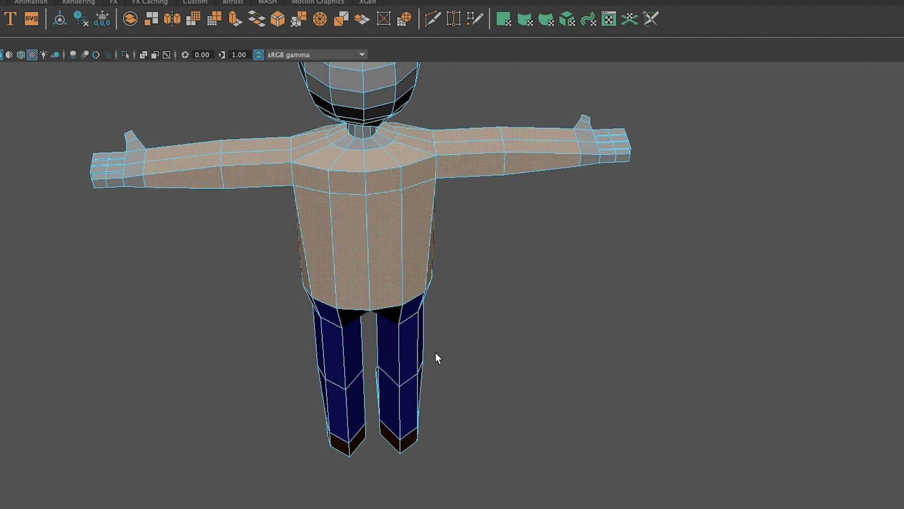
alt+middle_drag(368, 228, 384, 321)
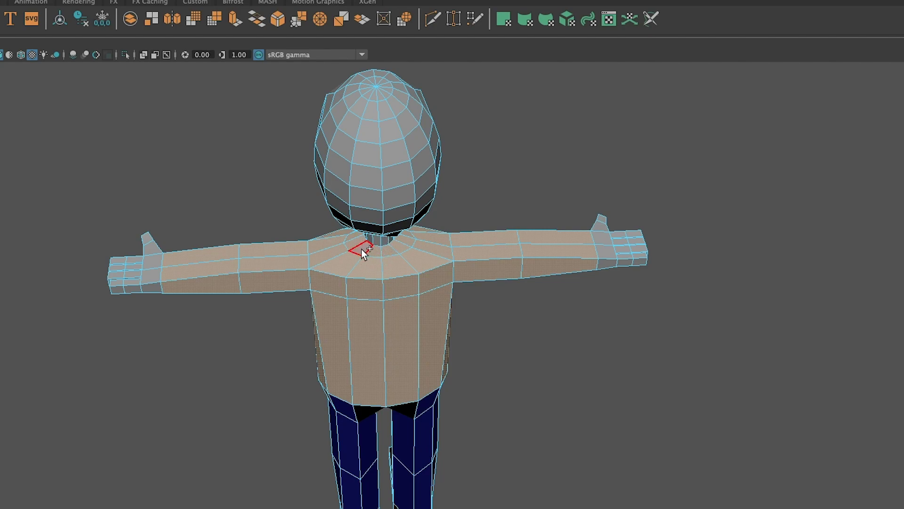
Assign a new Lambert material to the selected torso and arm faces and name it shirt
alt+drag(281, 379, 544, 338)
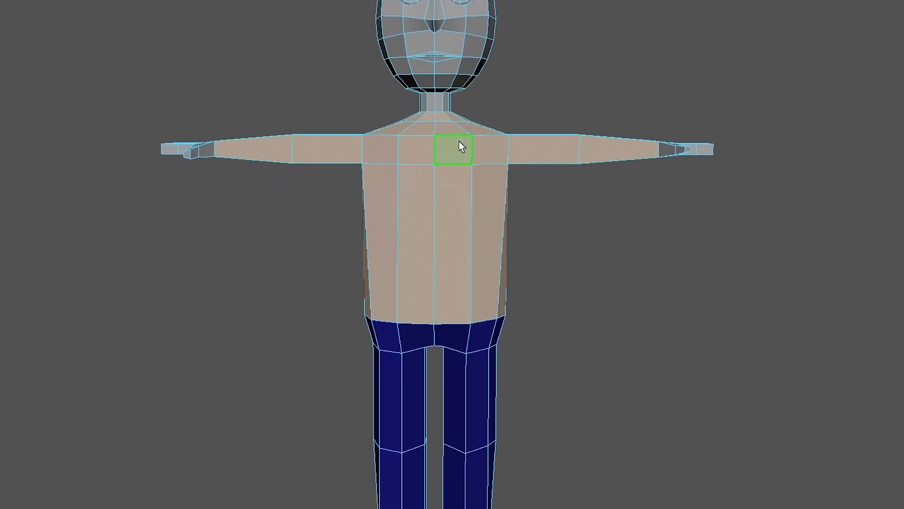
right_drag(455, 144, 490, 454)
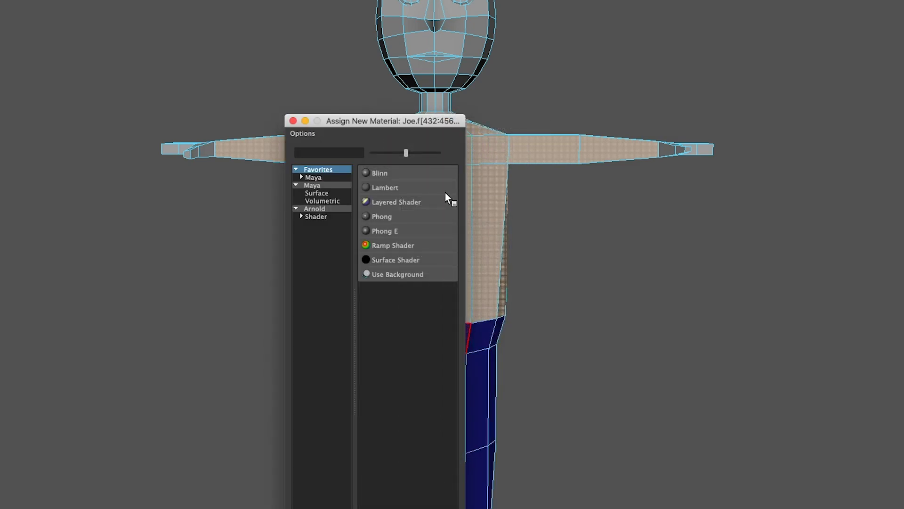
click(395, 187)
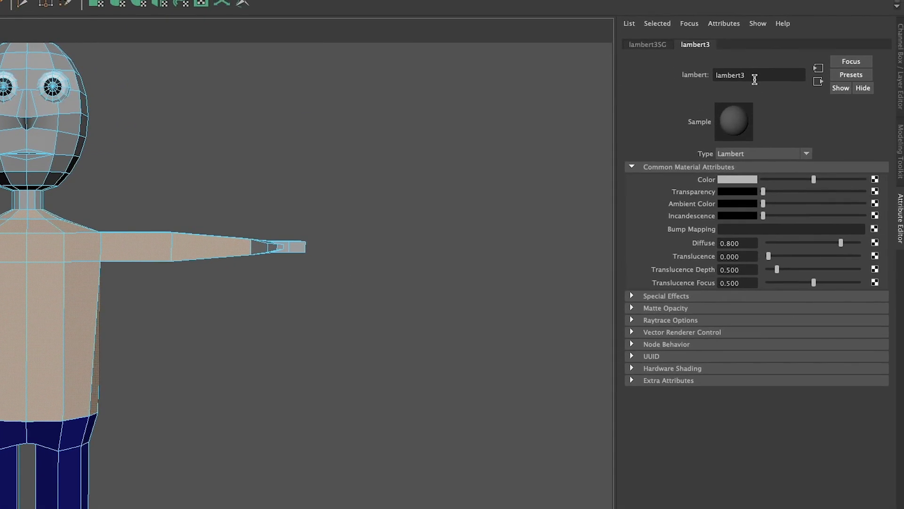
double_click(754, 79)
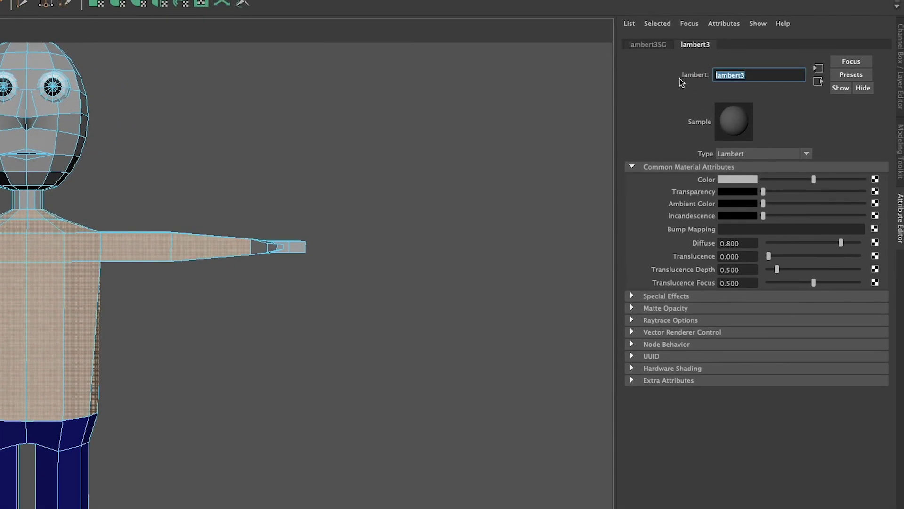
text(shirt)
key(Return)
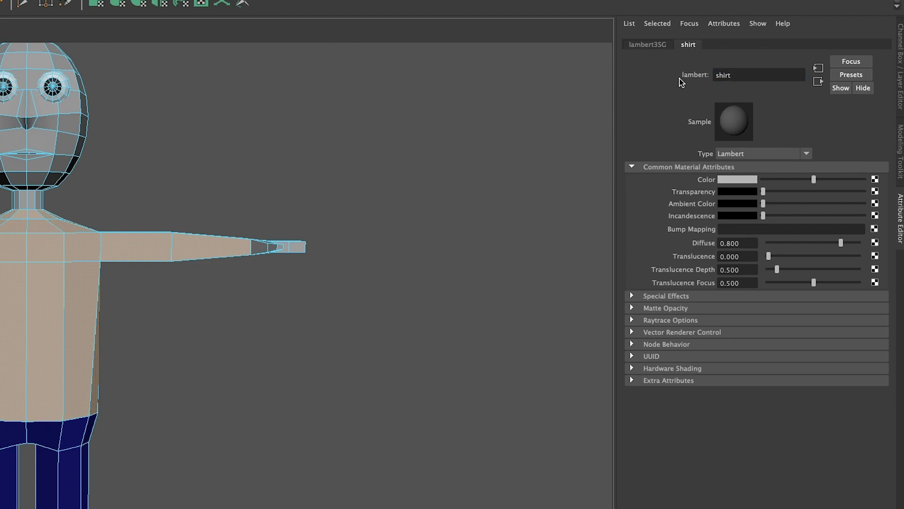
Set the shirt material's color to a dark red and clear the face selection
click(738, 179)
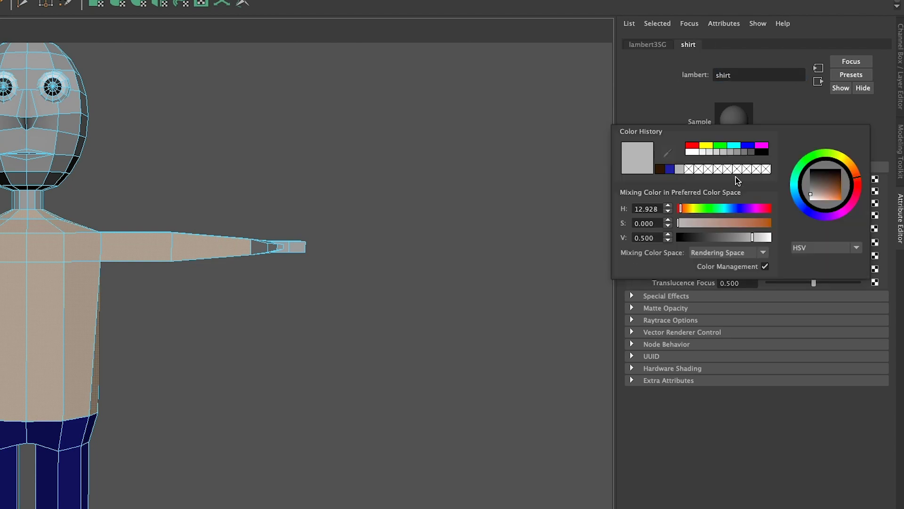
click(692, 145)
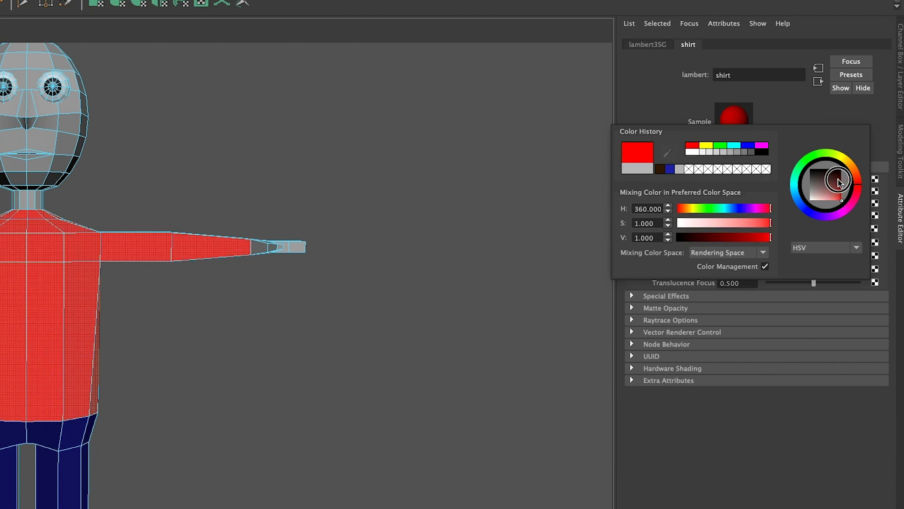
drag(838, 183, 843, 188)
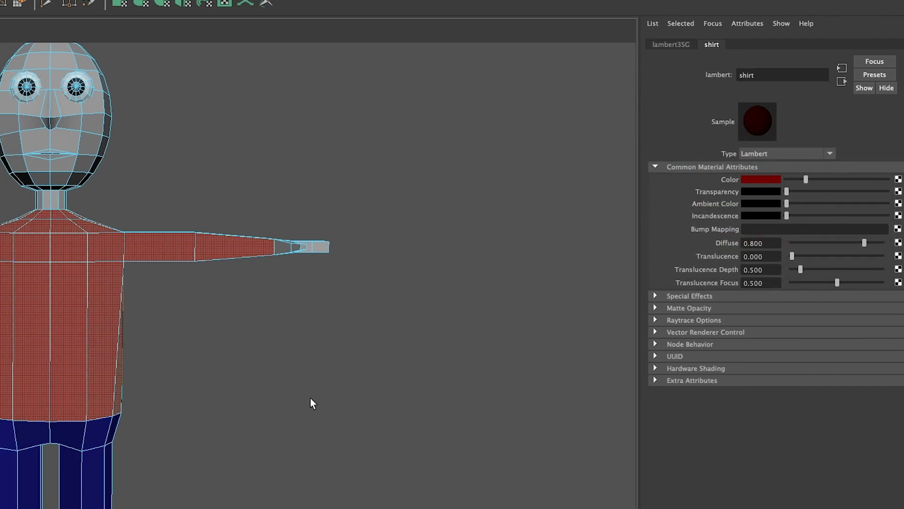
mouse_move(711, 381)
alt+mouse_down()
mouse_move(696, 382)
mouse_move(668, 426)
mouse_move(723, 402)
mouse_move(720, 382)
mouse_move(701, 370)
mouse_move(705, 397)
mouse_move(716, 392)
alt+mouse_up()
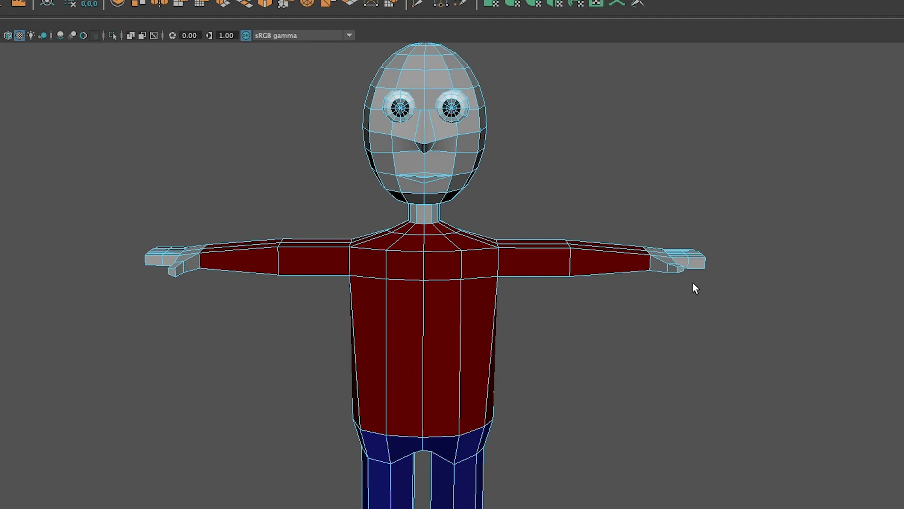
Select the faces of both hands up to the shirt's cuffs
alt+drag(726, 357, 650, 334)
mouse_move(159, 227)
alt+mouse_down()
mouse_move(151, 228)
mouse_move(171, 222)
mouse_move(163, 225)
alt+mouse_up()
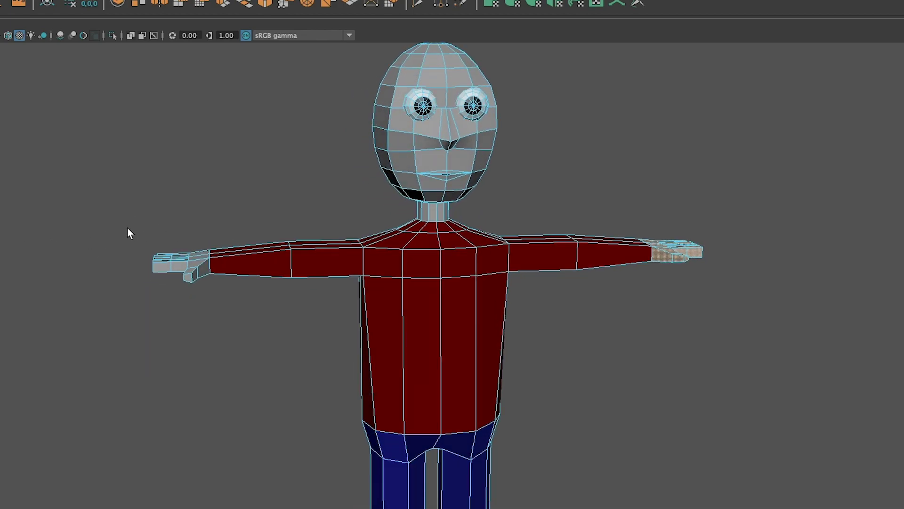
shift+drag(199, 297, 201, 296)
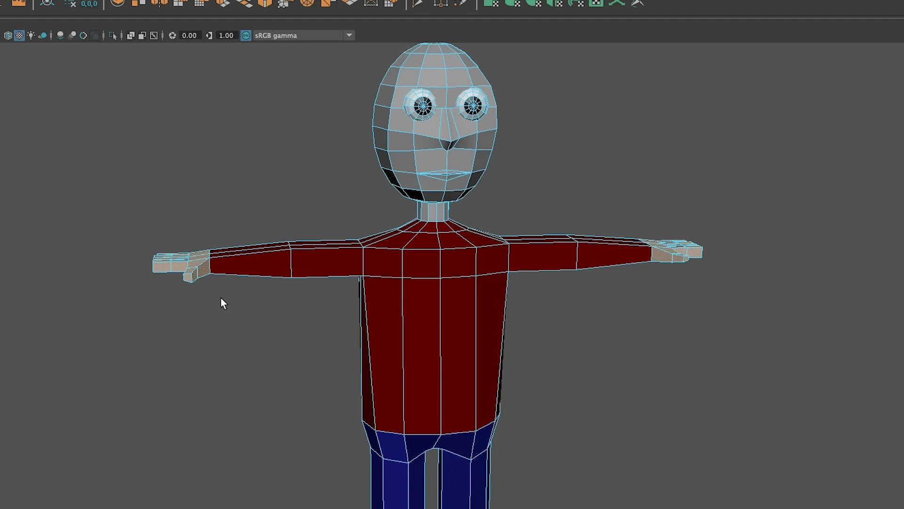
mouse_move(428, 319)
alt+mouse_down()
mouse_move(436, 420)
mouse_move(427, 339)
mouse_move(373, 301)
mouse_move(318, 281)
mouse_move(428, 307)
alt+mouse_up()
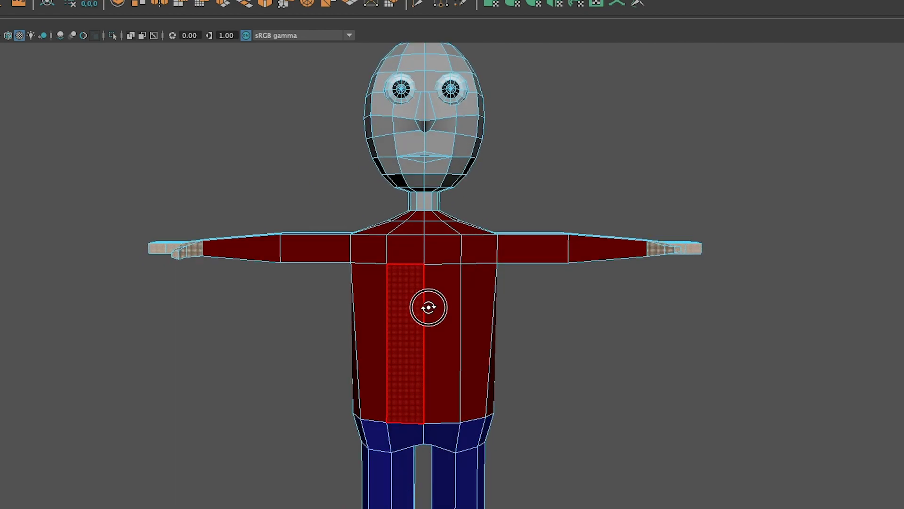
Add the head and neck faces to the hand selection
alt+middle_drag(547, 133, 562, 246)
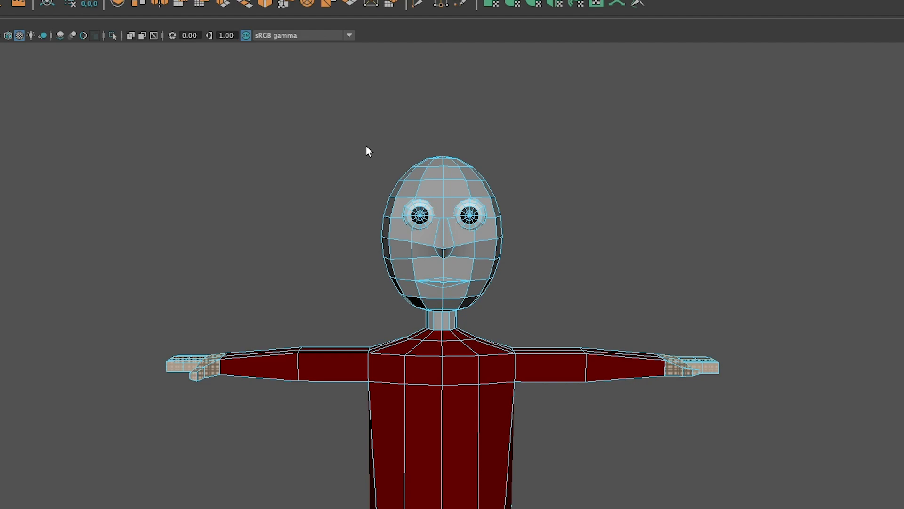
drag(503, 188, 504, 189)
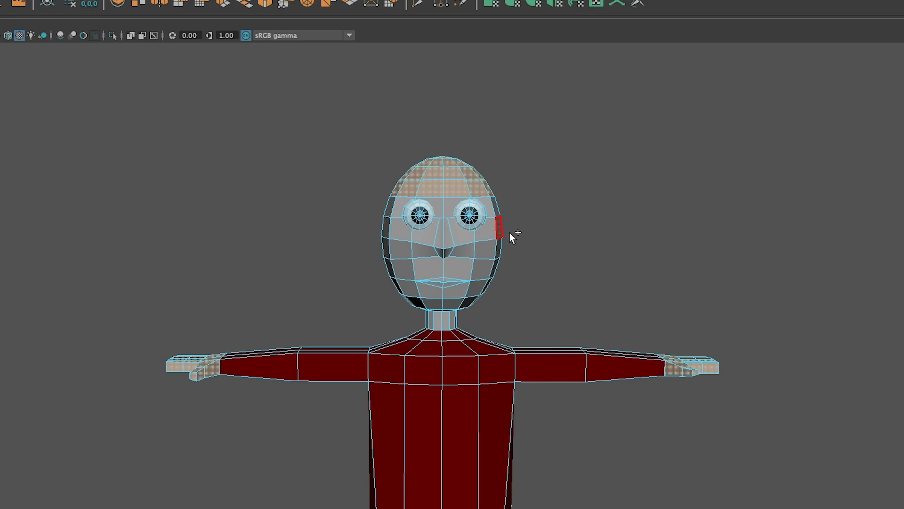
shift+drag(511, 237, 347, 322)
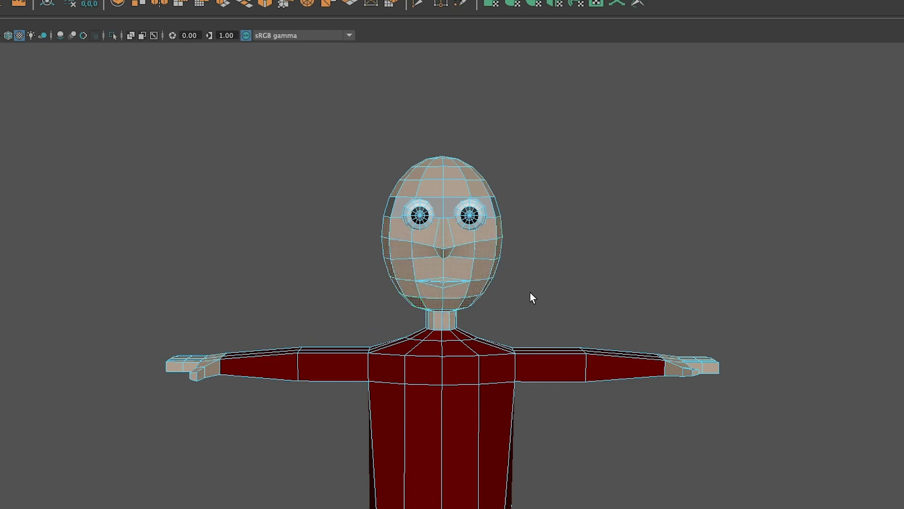
Check the head from all sides and add the missed faces at its back and around the eyes to the selection
alt+drag(531, 296, 424, 278)
mouse_move(314, 239)
ctrl+mouse_down()
mouse_move(306, 227)
mouse_move(377, 216)
ctrl+mouse_up()
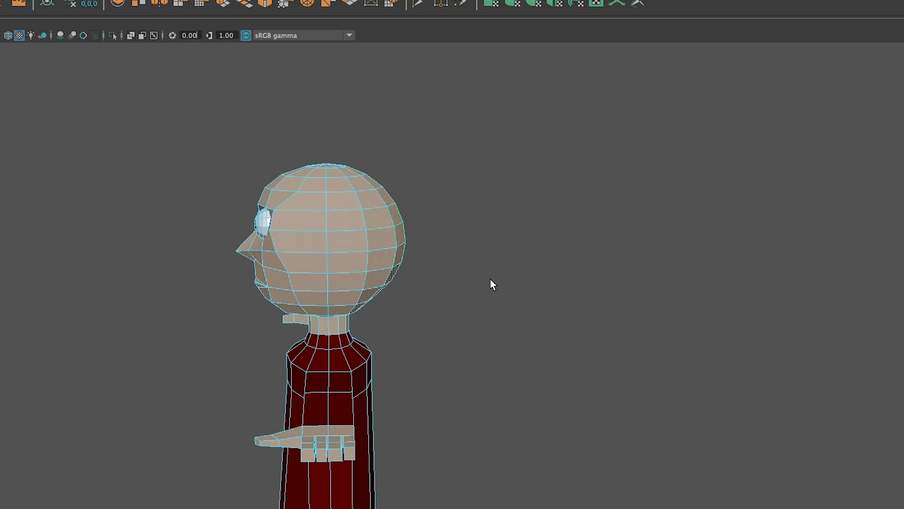
alt+drag(514, 270, 292, 278)
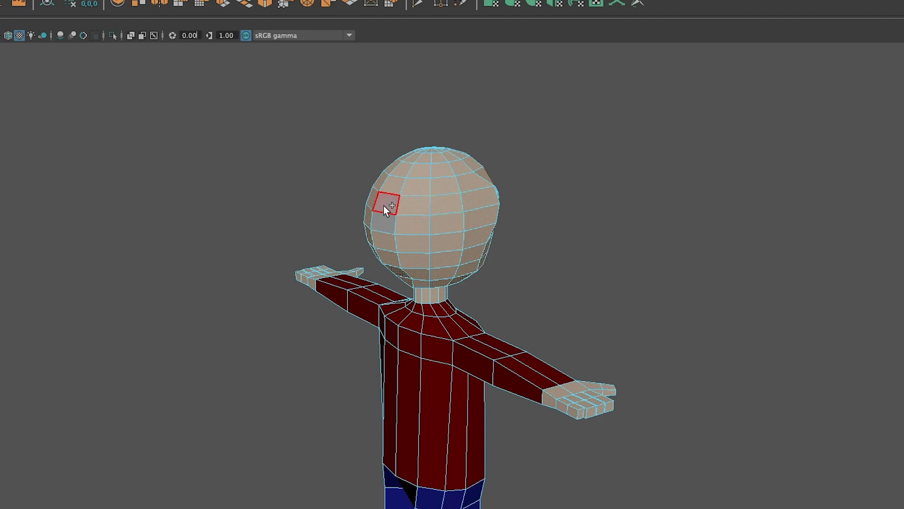
alt+drag(637, 287, 459, 276)
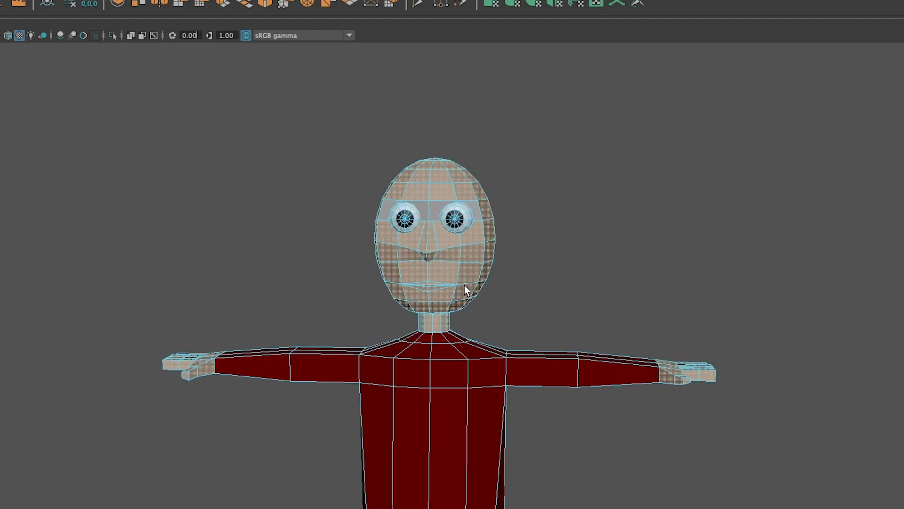
scroll(471, 289, up, 5)
key(f)
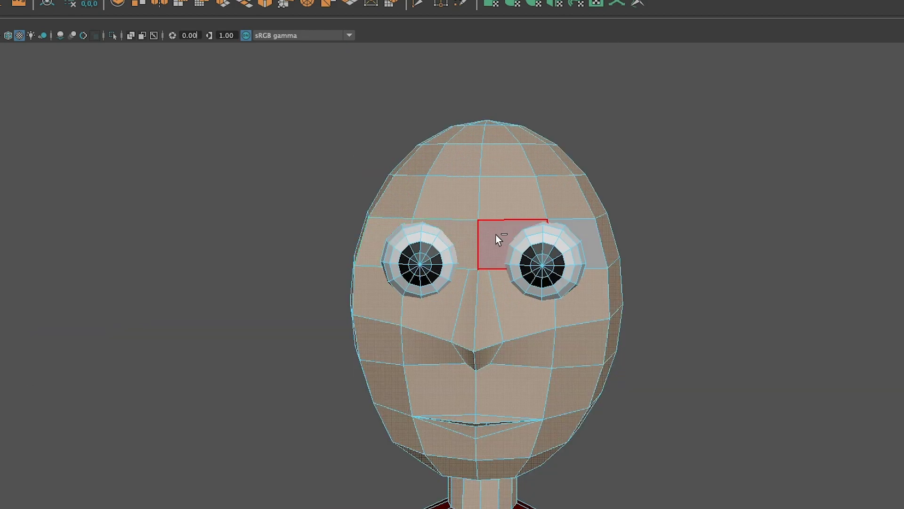
mouse_move(475, 366)
alt+mouse_down()
mouse_move(570, 375)
mouse_move(620, 339)
mouse_move(620, 352)
mouse_move(529, 315)
mouse_move(447, 335)
mouse_move(230, 318)
mouse_move(228, 377)
mouse_move(344, 408)
mouse_move(457, 377)
mouse_move(481, 358)
mouse_move(491, 363)
alt+mouse_up()
alt+middle_drag(487, 346, 445, 275)
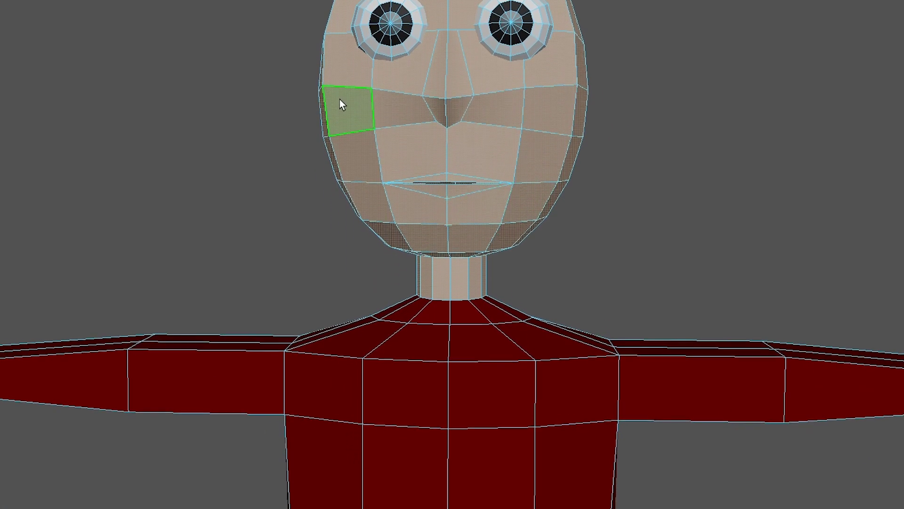
Assign a new Lambert material to the selected head, neck and hand faces and name it skin
right_click(522, 98)
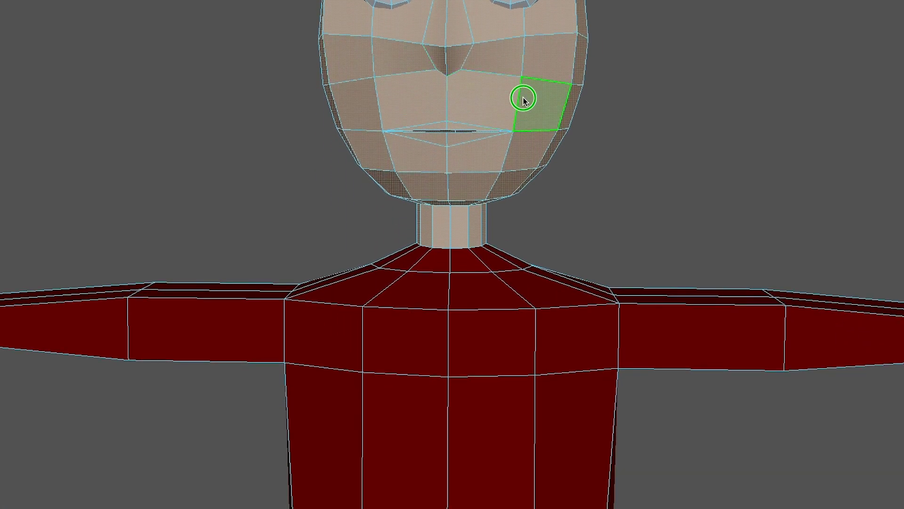
right_drag(523, 98, 563, 412)
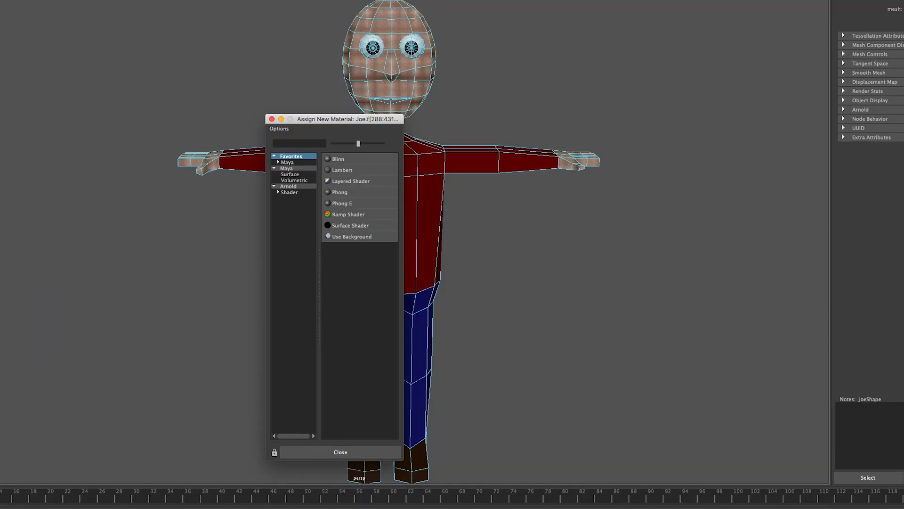
click(353, 170)
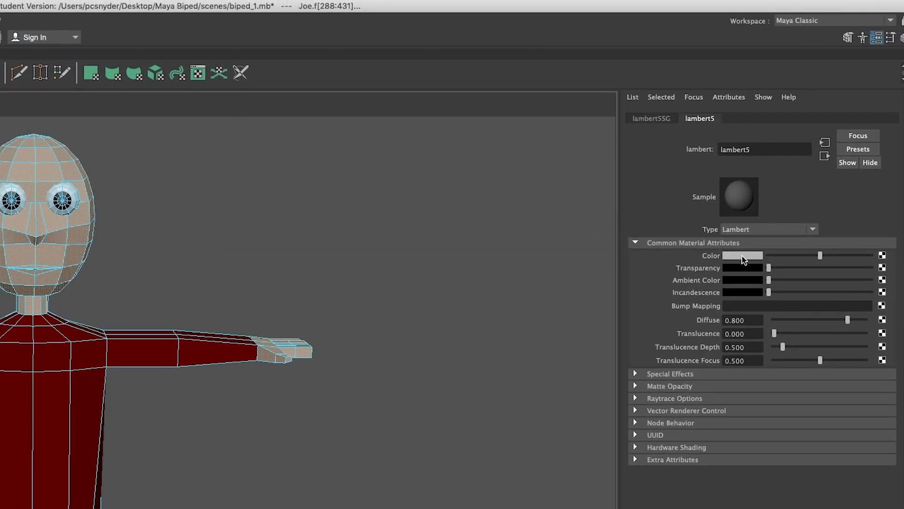
click(742, 256)
drag(760, 149, 699, 154)
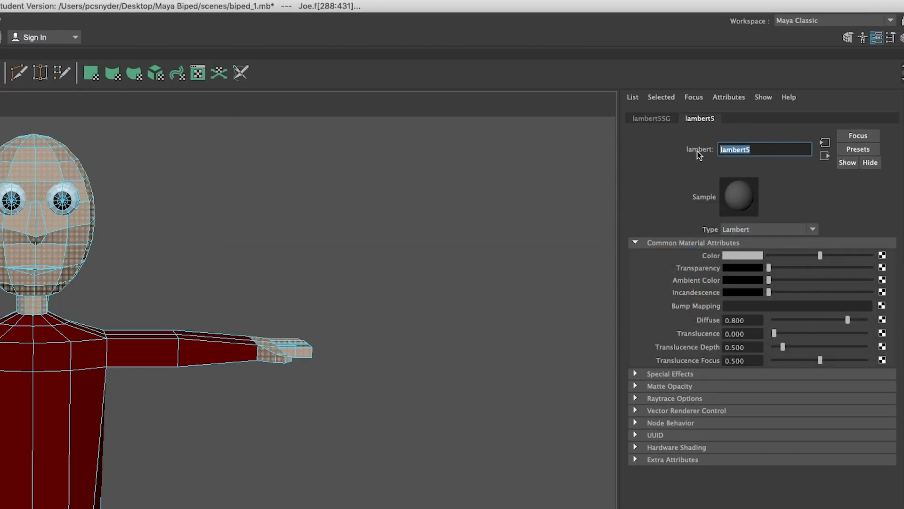
text(skin)
key(Return)
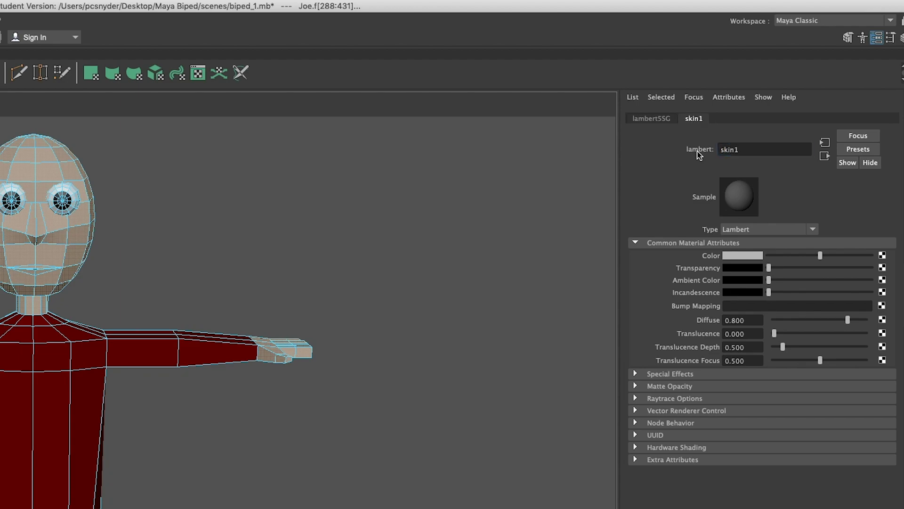
Set the skin material's color to a brown brighter than the dark brown in the color history, and clear the face selection
click(743, 260)
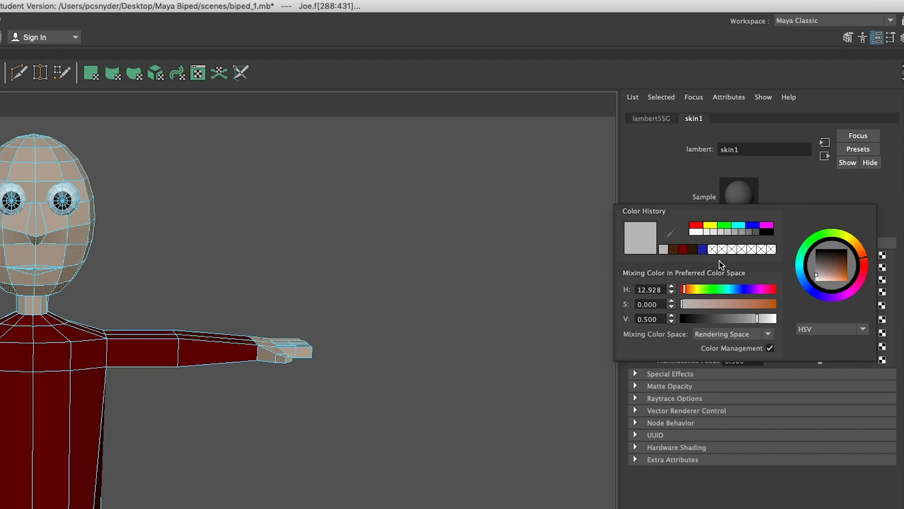
click(676, 250)
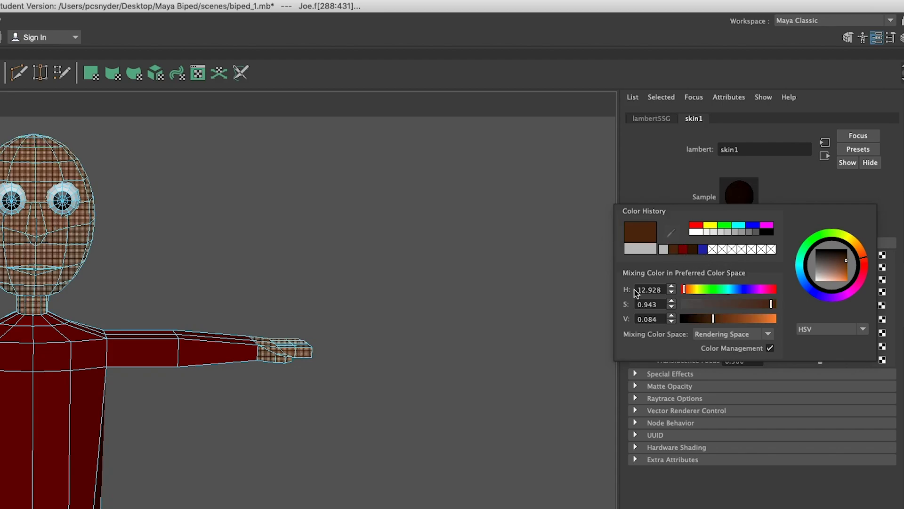
drag(713, 320, 736, 324)
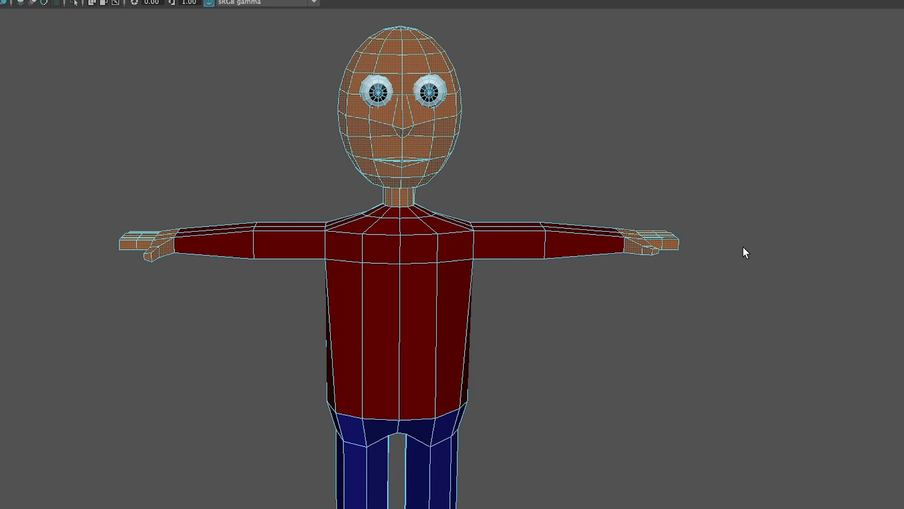
click(743, 248)
mouse_move(794, 205)
alt+mouse_down()
mouse_move(680, 187)
mouse_move(551, 191)
mouse_move(629, 182)
mouse_move(793, 187)
mouse_move(800, 197)
alt+mouse_up()
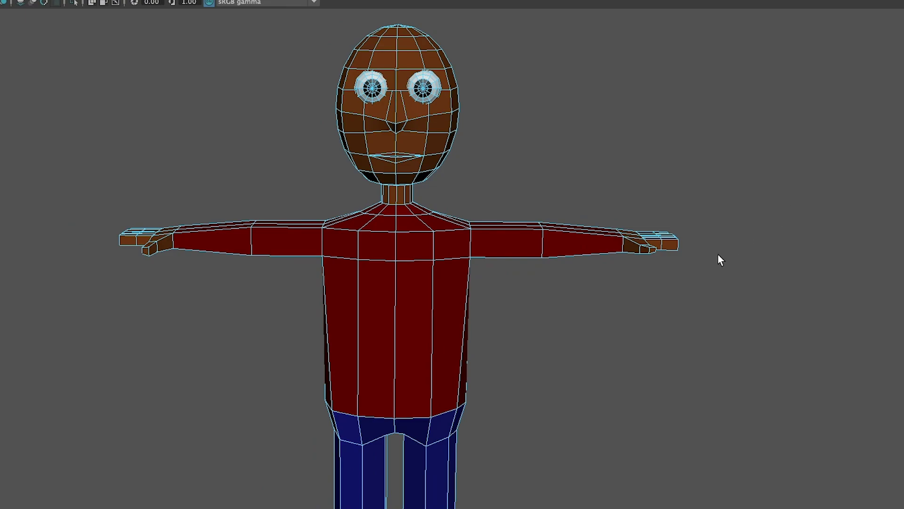
Select the faces of both arms and hands in a view from above the character
scroll(721, 257, down, 3)
alt+drag(553, 407, 585, 371)
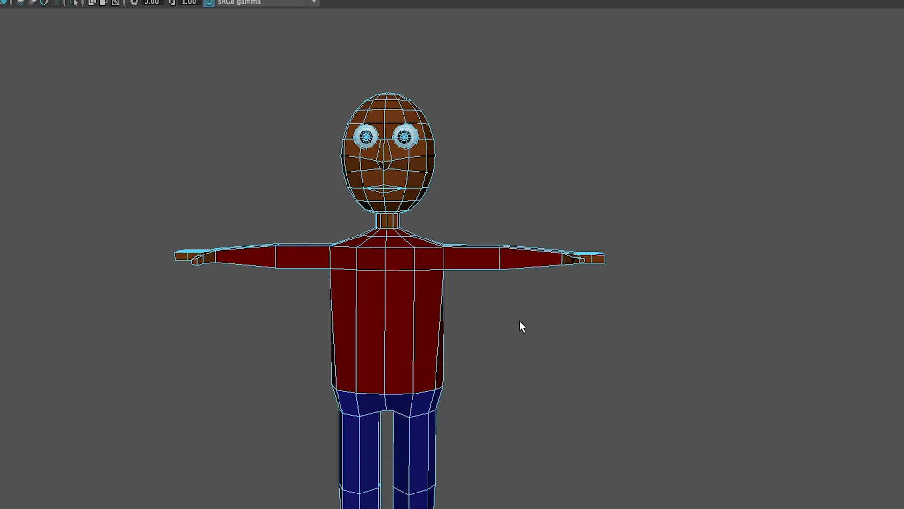
alt+drag(508, 308, 509, 388)
drag(654, 325, 452, 477)
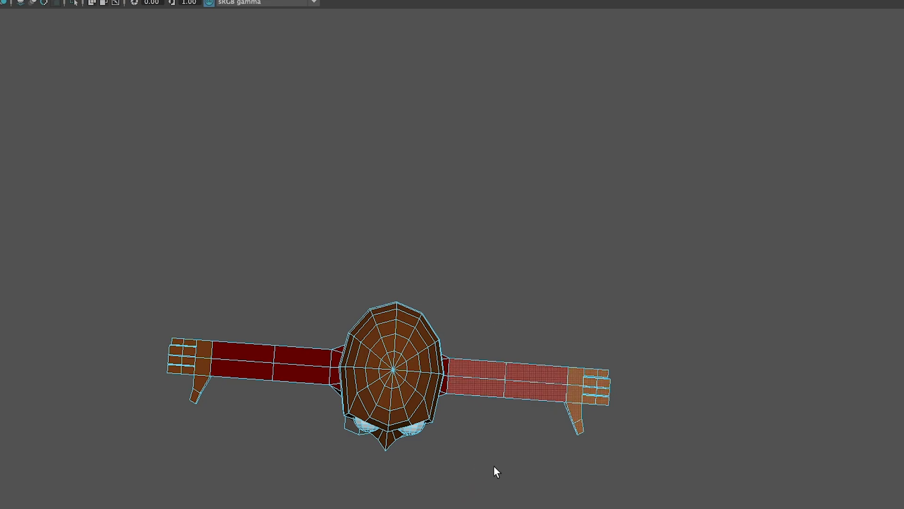
shift+drag(106, 301, 322, 420)
Move both arms together slightly along the front-to-back axis to line them up with the middle of the torso
alt+drag(410, 504, 431, 478)
key(w)
drag(393, 326, 392, 344)
key(q)
key(r)
alt+drag(579, 489, 756, 489)
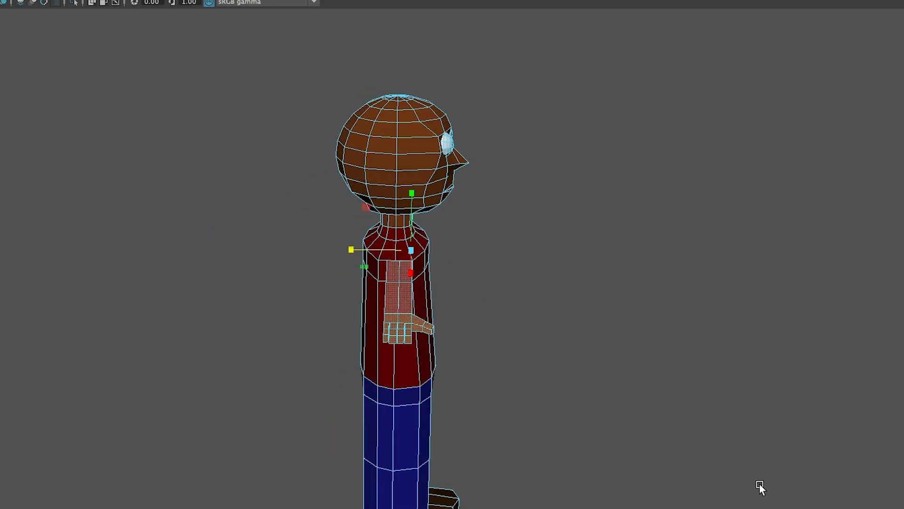
key(w)
mouse_move(343, 254)
mouse_down()
mouse_move(334, 252)
mouse_move(341, 258)
mouse_up()
Clear the arm selection and return the character mesh to object mode
alt+drag(535, 405, 437, 395)
click(566, 380)
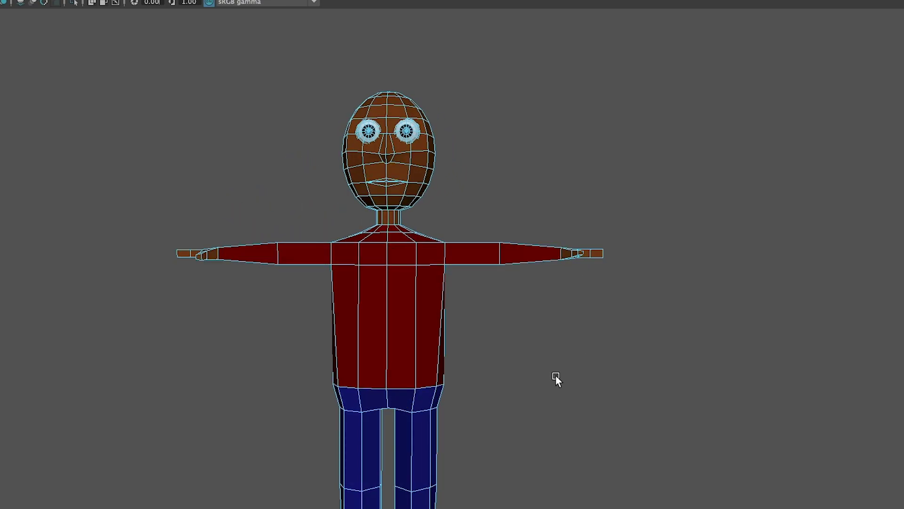
right_click(412, 306)
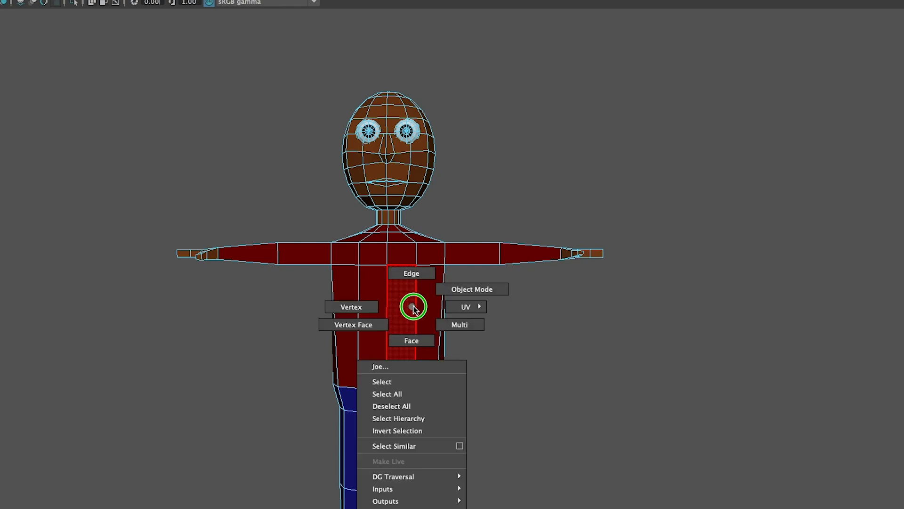
click(465, 290)
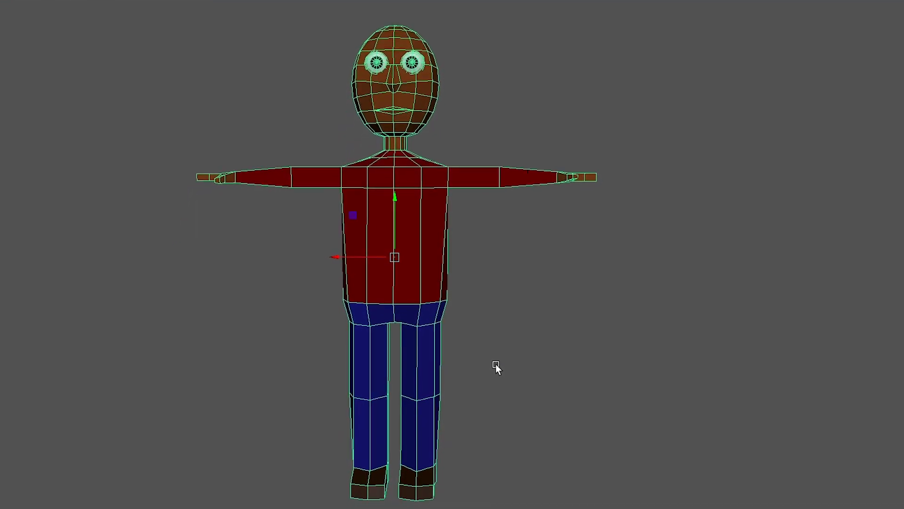
Display the character with smooth mesh preview and clear the selection to check its rounded shape
key(3)
click(500, 344)
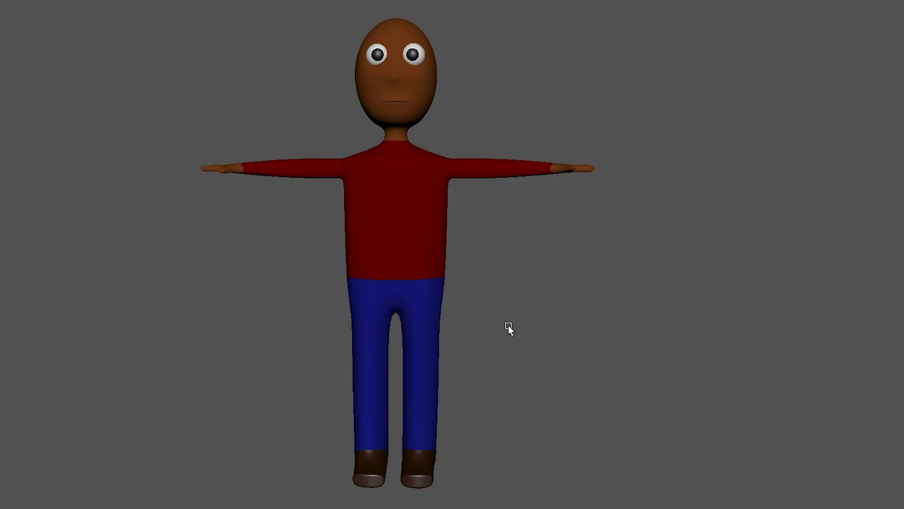
alt+drag(503, 333, 528, 295)
Select the whole character and scale it slightly narrower along its width
drag(607, 1, 166, 501)
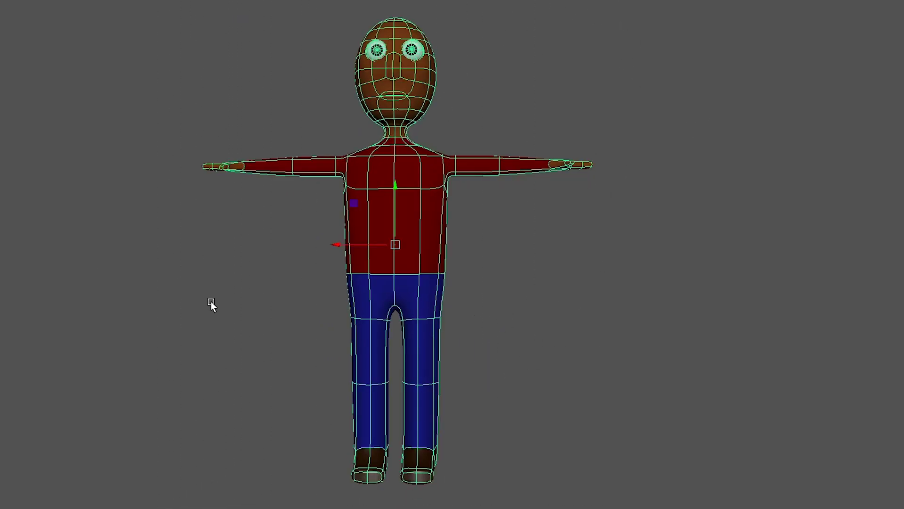
key(r)
drag(339, 244, 343, 245)
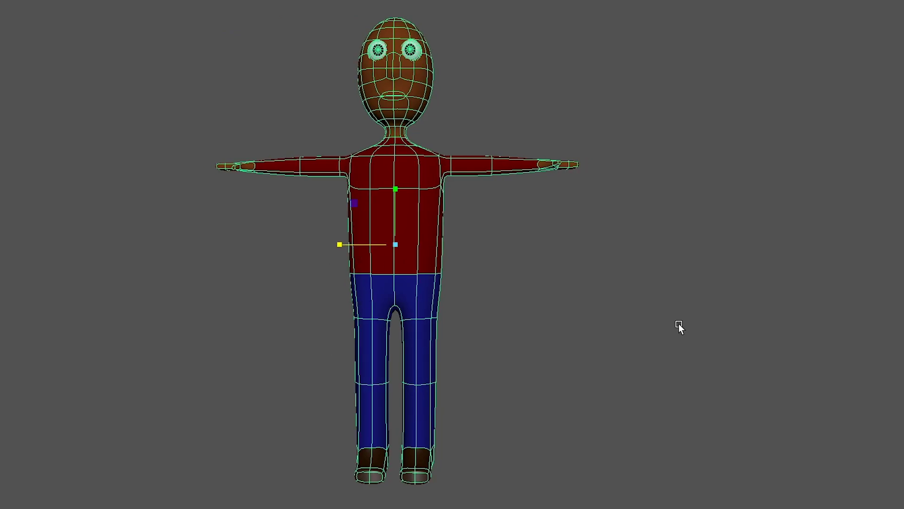
click(615, 322)
Widen the top of the head slightly by scaling its upper vertices sideways, and return the mesh to object mode
alt+drag(615, 322, 509, 353)
click(401, 49)
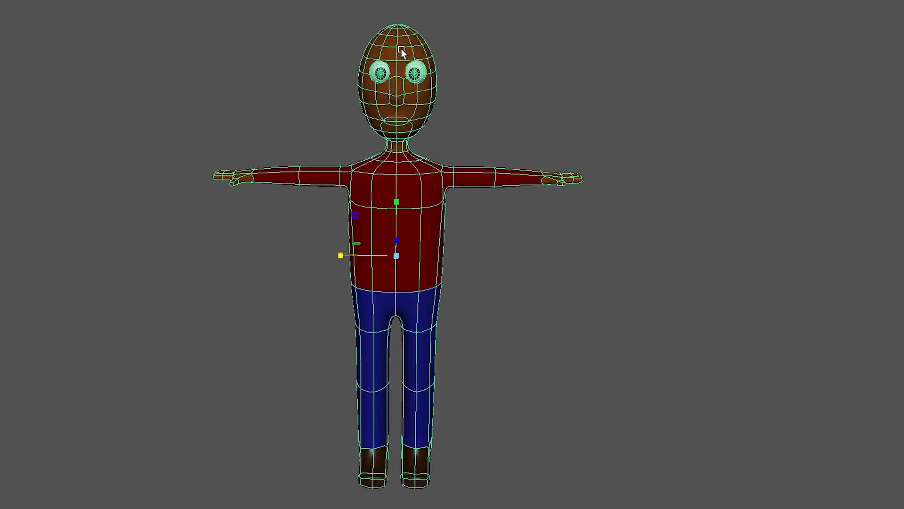
right_drag(383, 25, 323, 55)
drag(367, 1, 505, 68)
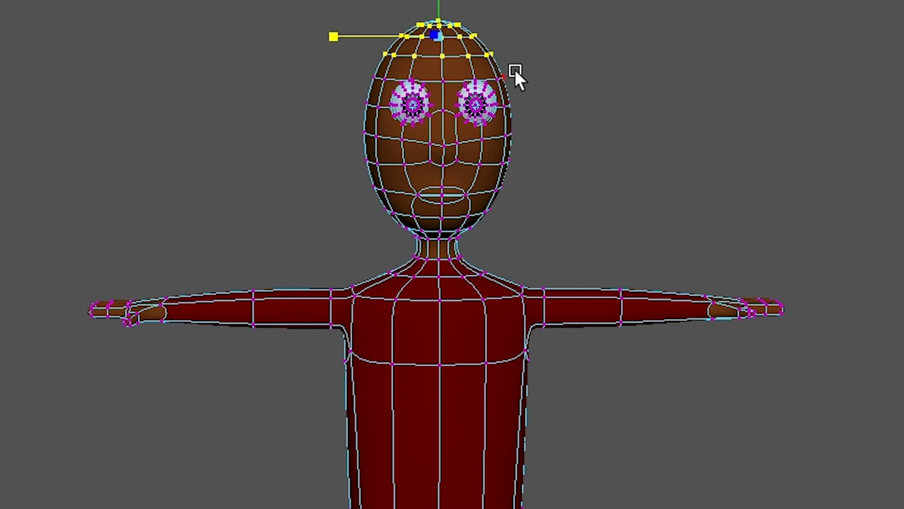
drag(334, 33, 320, 33)
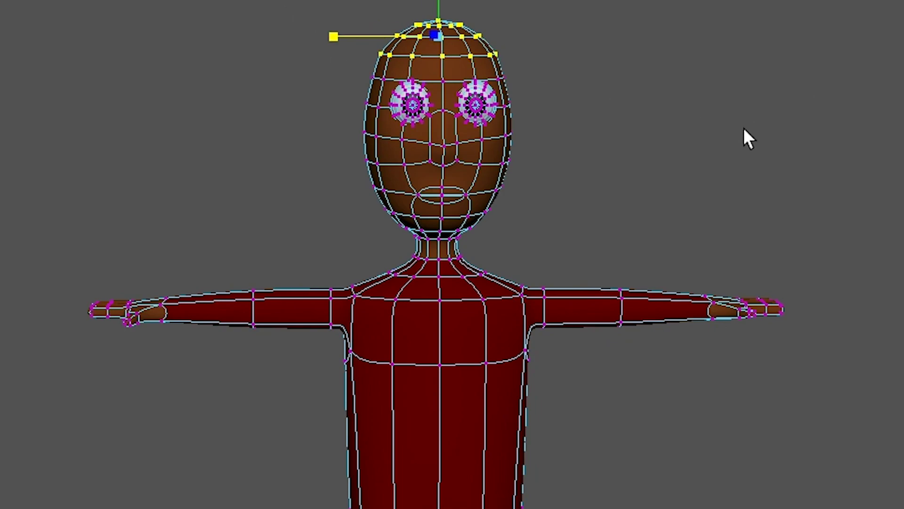
click(713, 140)
right_drag(448, 188, 530, 167)
click(625, 174)
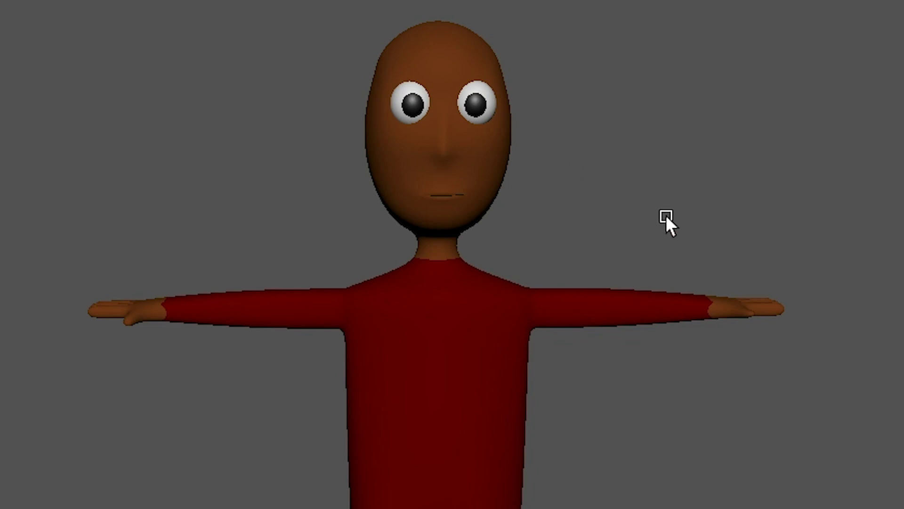
mouse_move(670, 219)
alt+mouse_down()
mouse_move(609, 218)
mouse_move(665, 216)
alt+mouse_up()
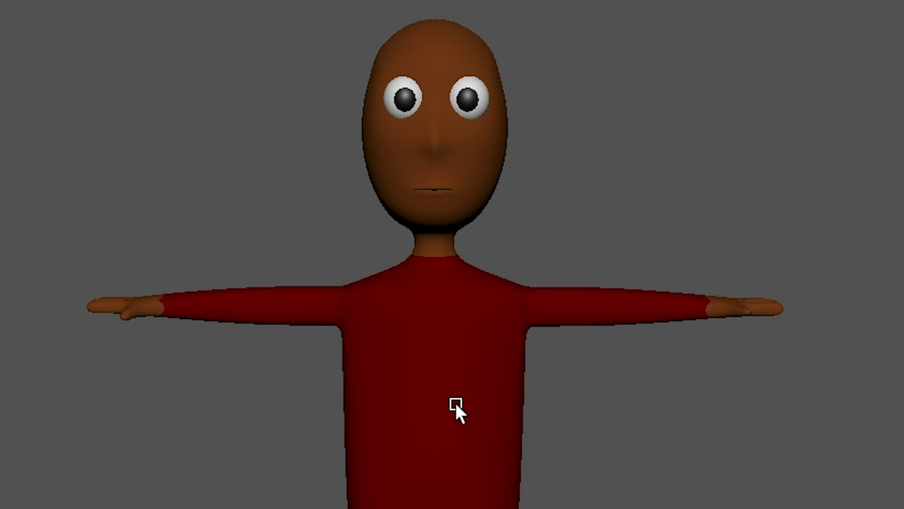
Select the character and turn off its smooth mesh preview to show the low-poly shape
click(456, 402)
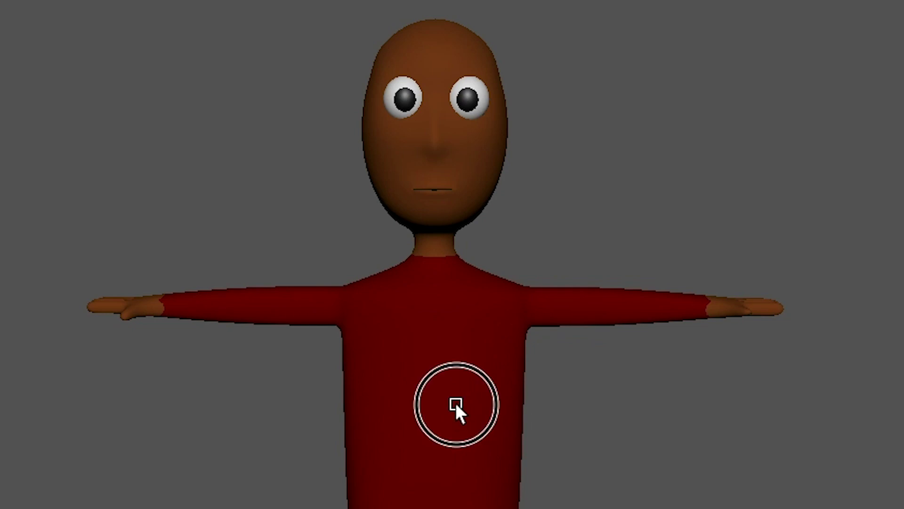
key(q)
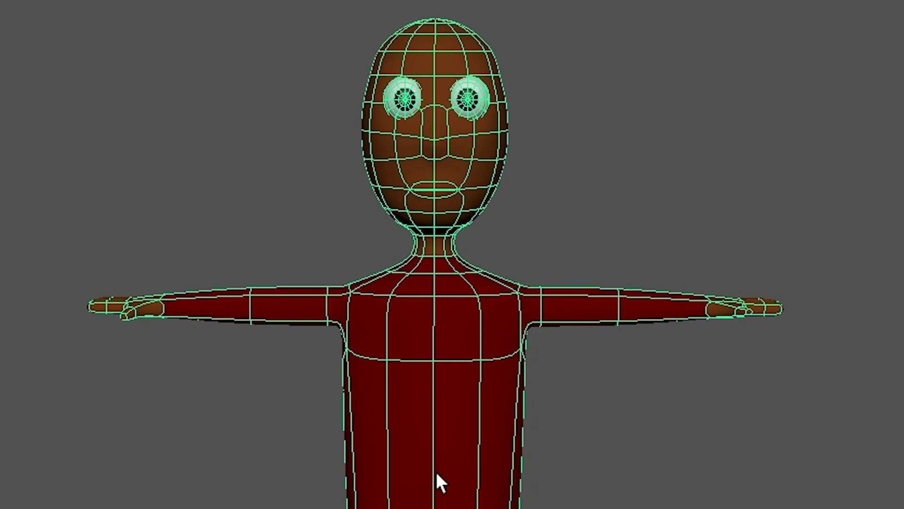
key(1)
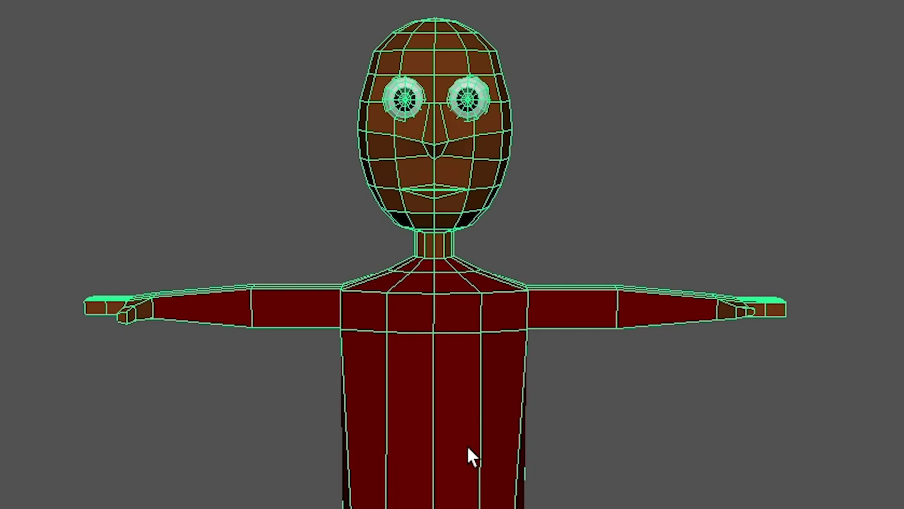
Duplicate the character and move the copy out past the original's left arm and upward
click(434, 302)
scroll(319, 440, down, 3)
alt+drag(319, 440, 633, 367)
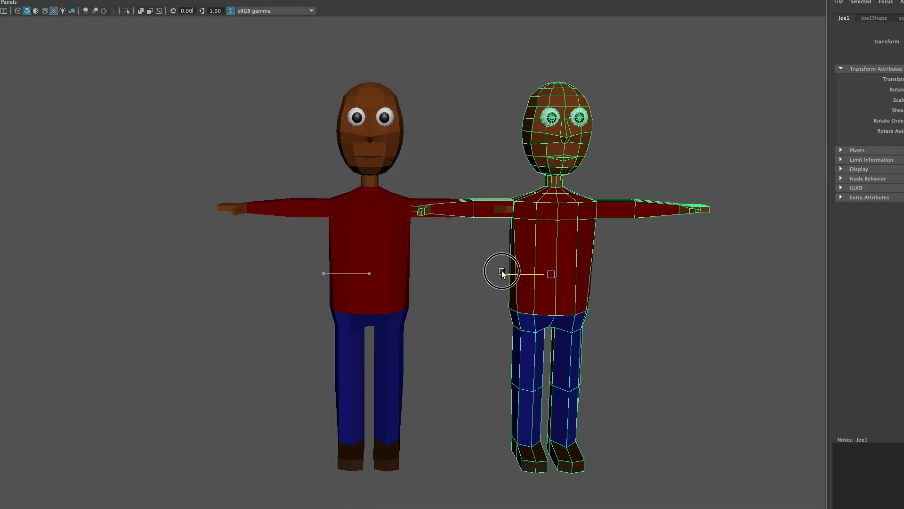
drag(502, 273, 542, 277)
drag(597, 220, 599, 178)
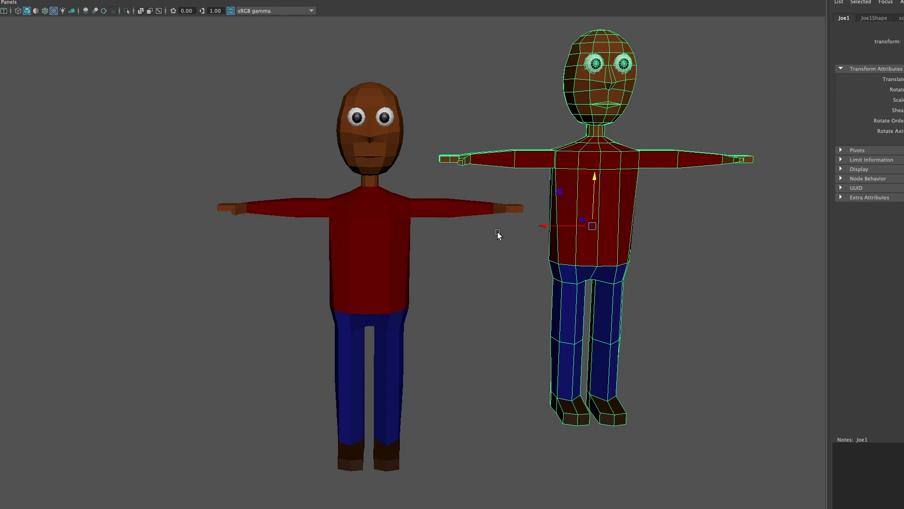
Duplicate the original again, place this copy raised on the opposite side, and move the first copy slightly farther out
click(384, 248)
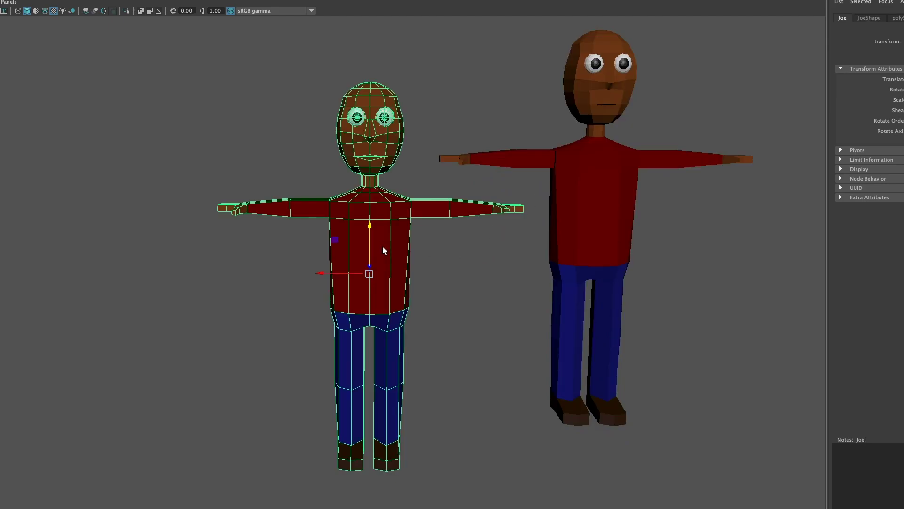
key(ctrl+d)
drag(322, 273, 118, 173)
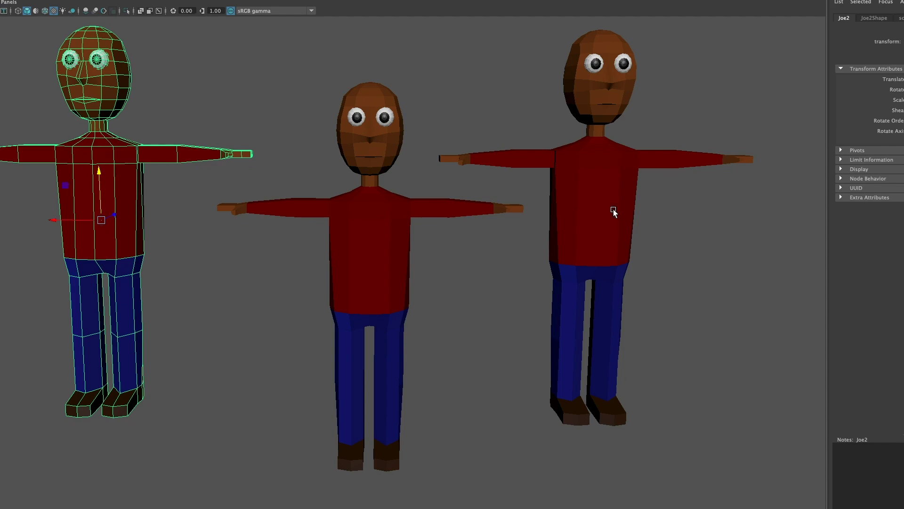
click(593, 214)
drag(541, 226, 574, 226)
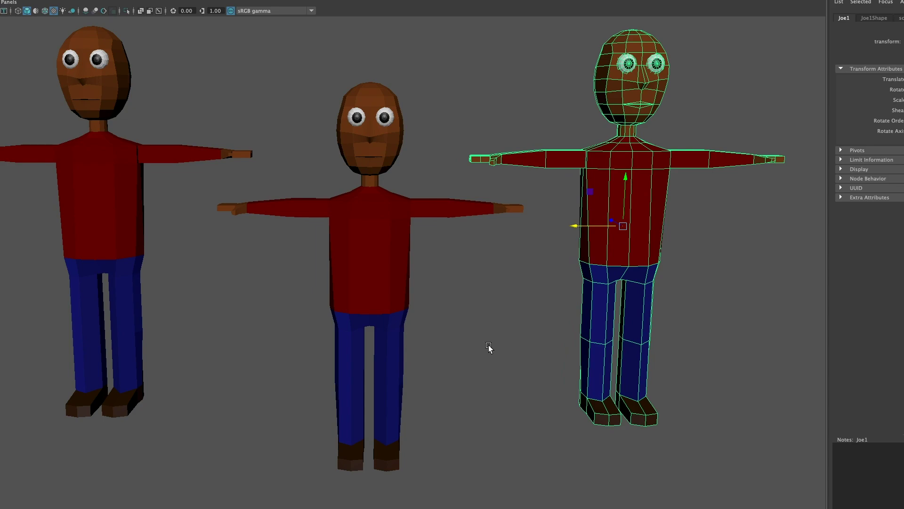
Open the first copy's mouth by raising the upper lip's centre vertices and lowering the lower lip's centre vertices
right_click(633, 116)
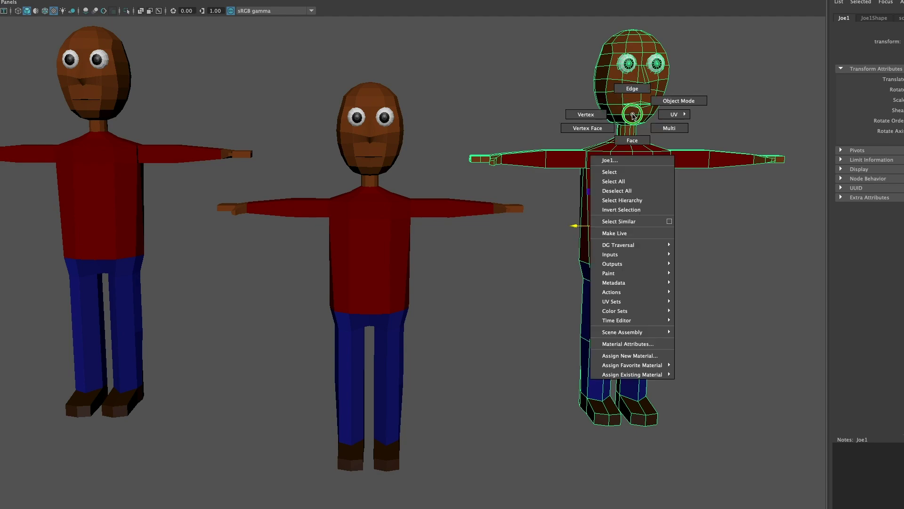
click(589, 115)
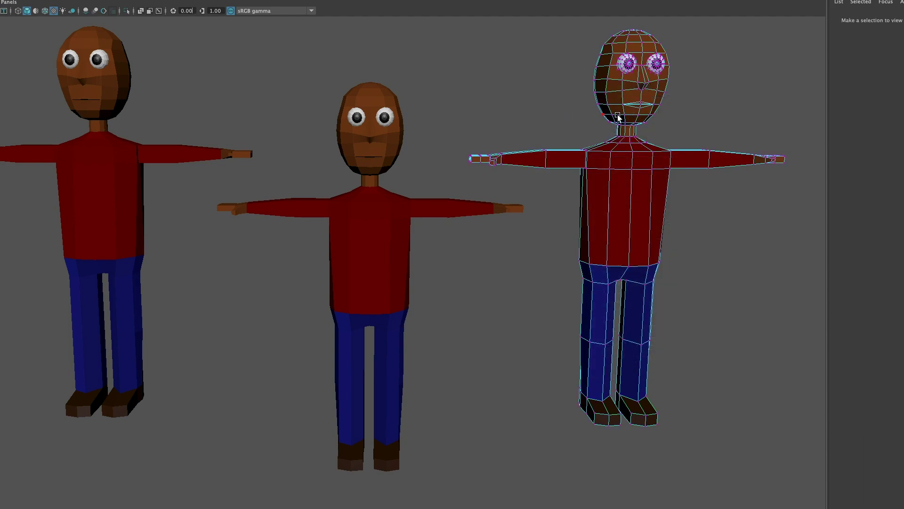
scroll(670, 136, up, 2)
scroll(669, 134, up, 2)
alt+middle_drag(795, 109, 596, 194)
scroll(581, 181, up, 5)
alt+middle_drag(632, 89, 539, 241)
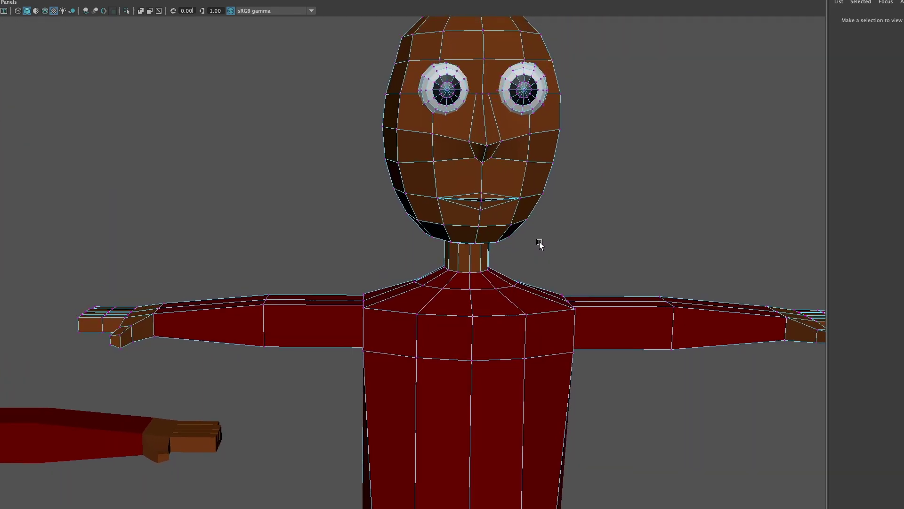
click(484, 195)
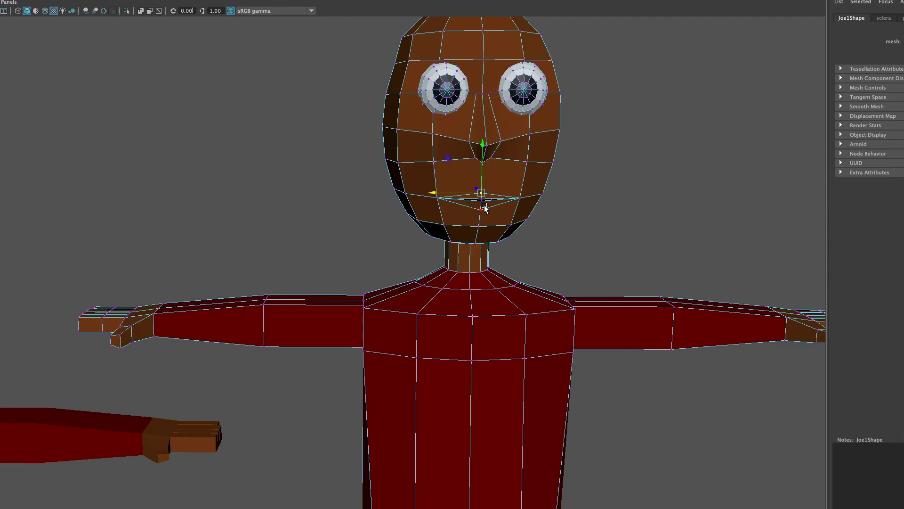
key(q)
scroll(483, 203, up, 3)
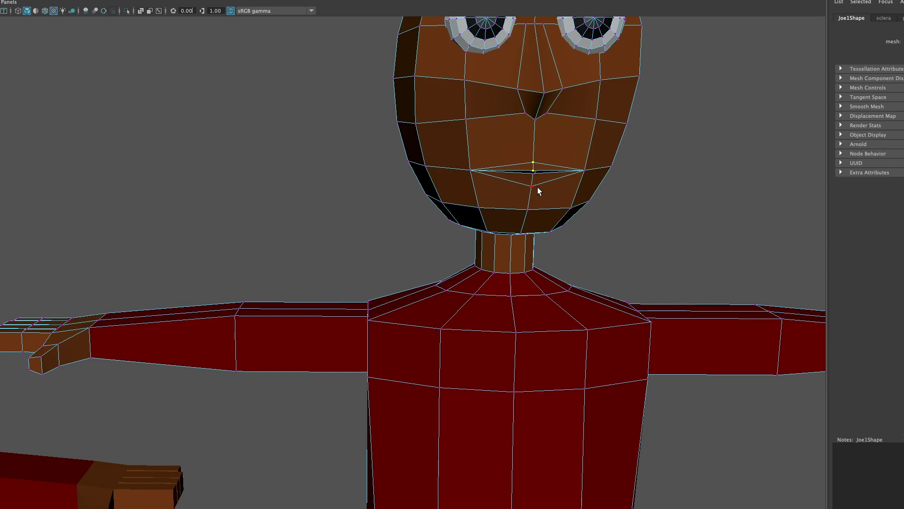
key(w)
drag(534, 119, 536, 105)
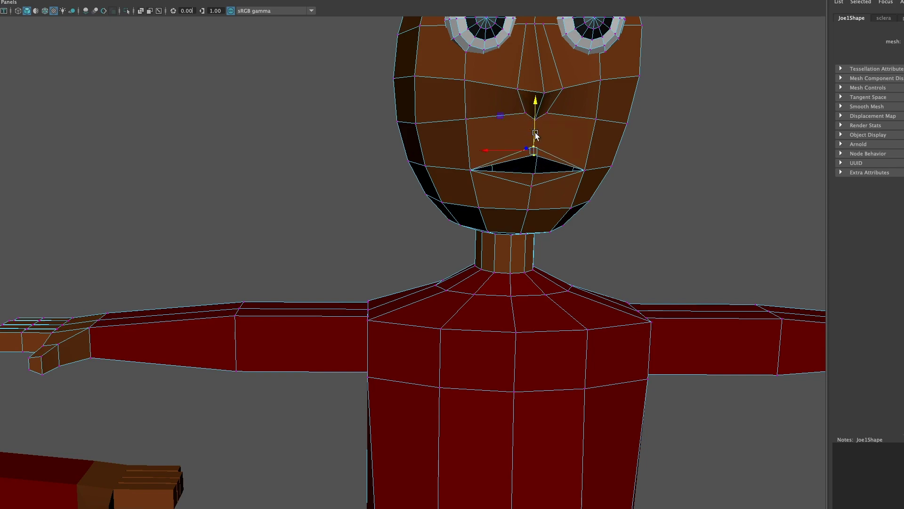
click(534, 173)
drag(534, 131, 533, 145)
Scale the first copy's two mouth corner vertices closer together and nudge them slightly along the front-to-back axis
click(467, 172)
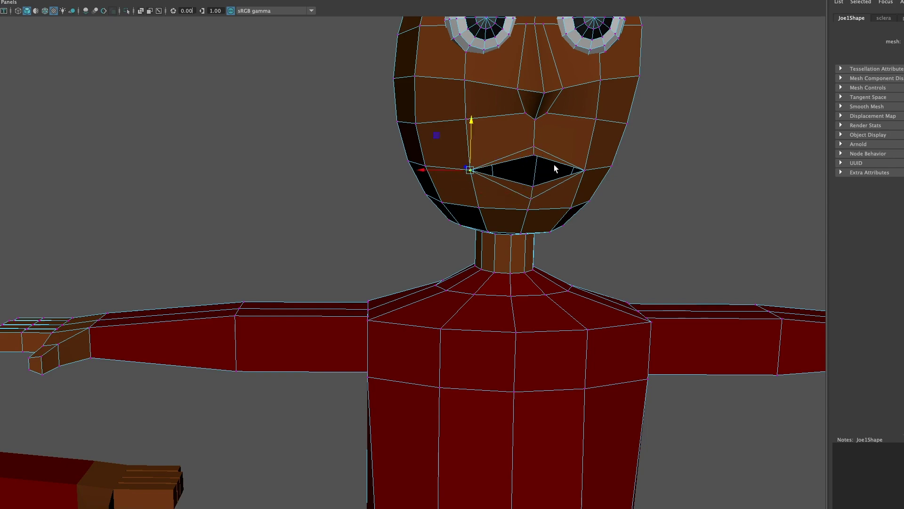
shift+click(584, 169)
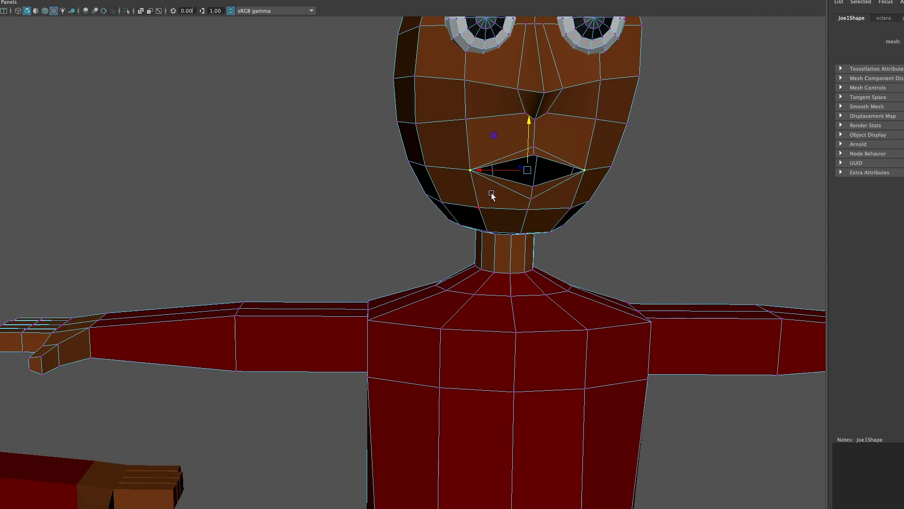
key(r)
drag(481, 168, 493, 169)
key(w)
alt+drag(499, 277, 563, 253)
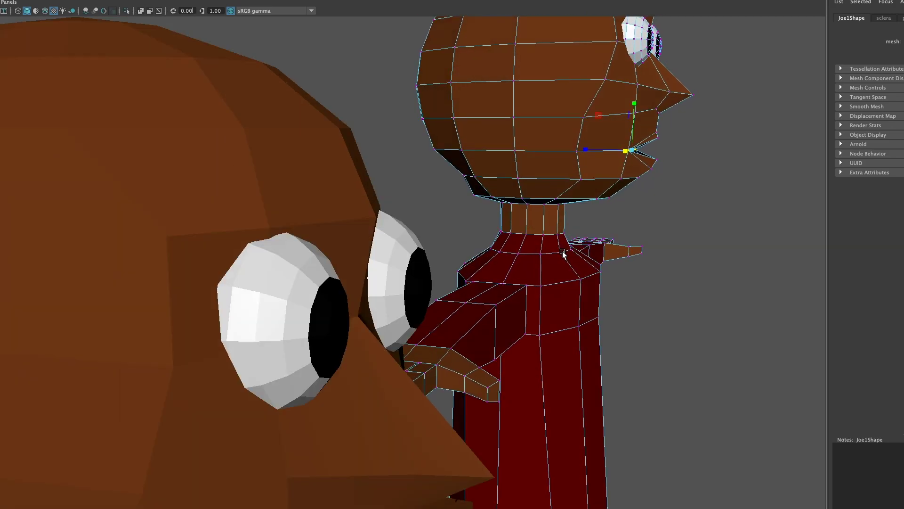
click(585, 151)
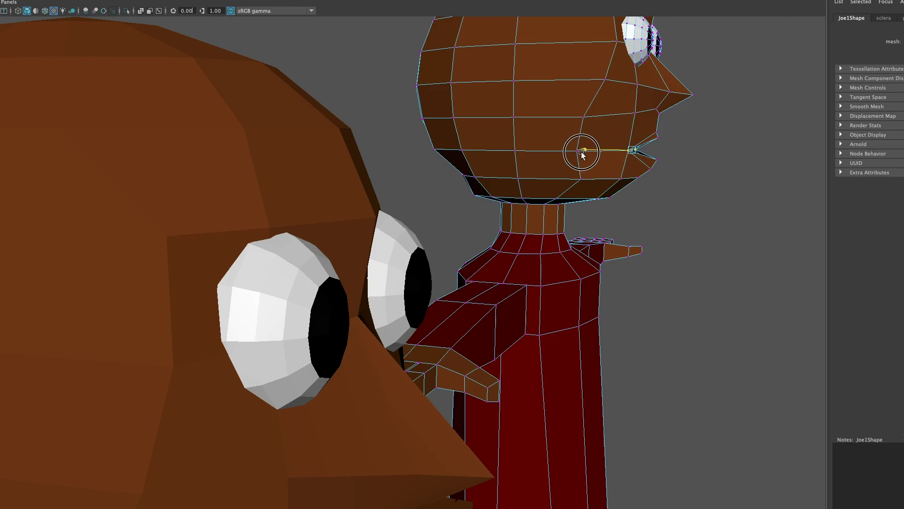
drag(587, 151, 589, 151)
alt+drag(775, 325, 672, 319)
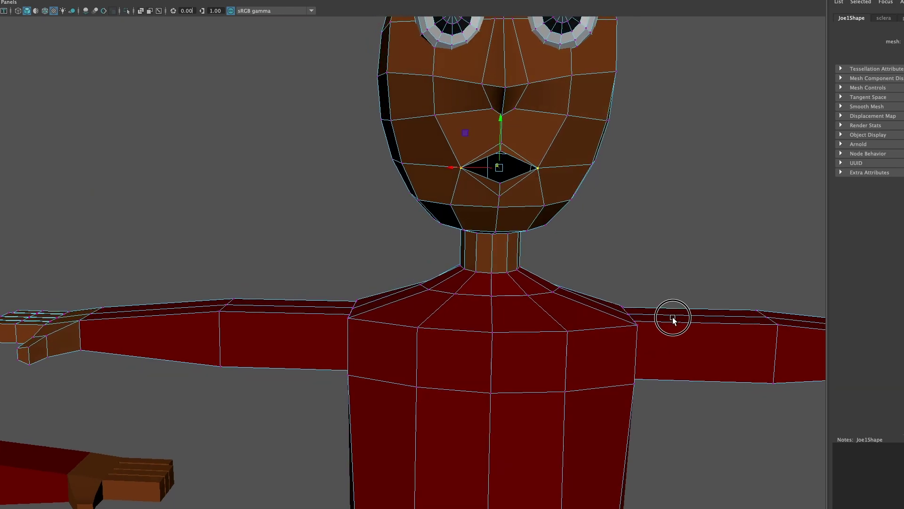
Raise the centre vertices of the upper lip slightly on the second copy
scroll(582, 262, down, 5)
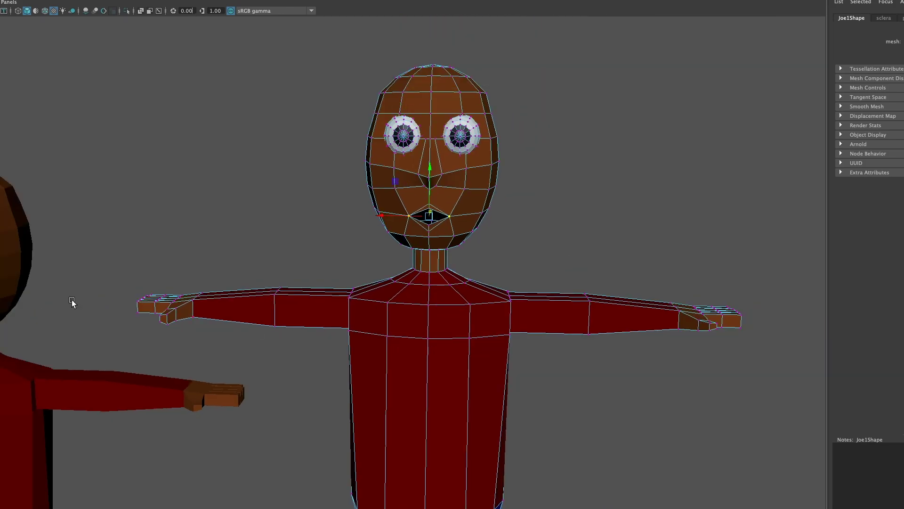
scroll(158, 264, down, 1)
alt+middle_drag(158, 265, 803, 266)
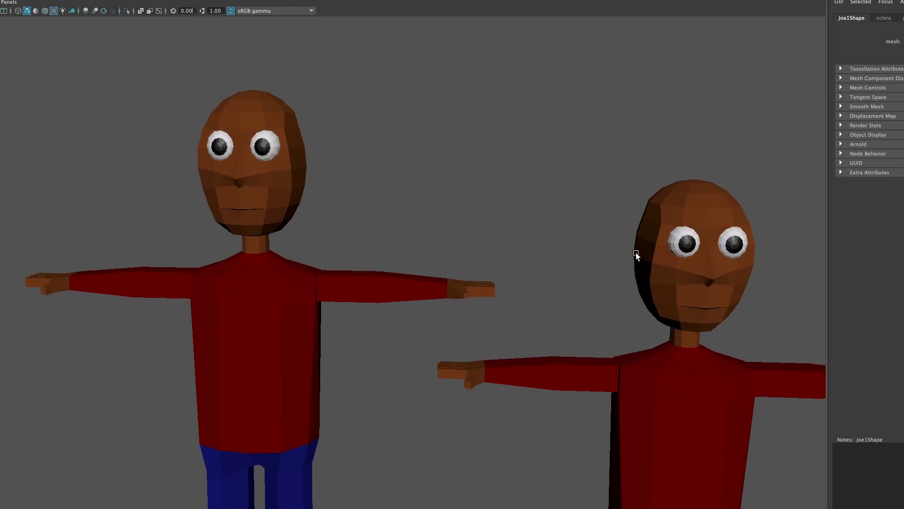
click(276, 211)
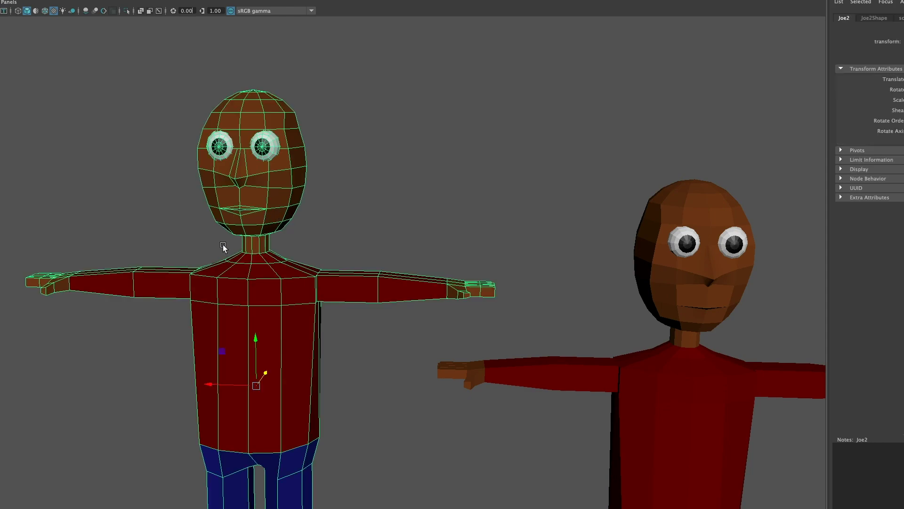
scroll(222, 244, up, 2)
mouse_move(178, 289)
alt+mouse_down()
mouse_move(200, 284)
mouse_move(190, 296)
alt+mouse_up()
scroll(197, 242, up, 3)
alt+middle_drag(165, 196, 282, 291)
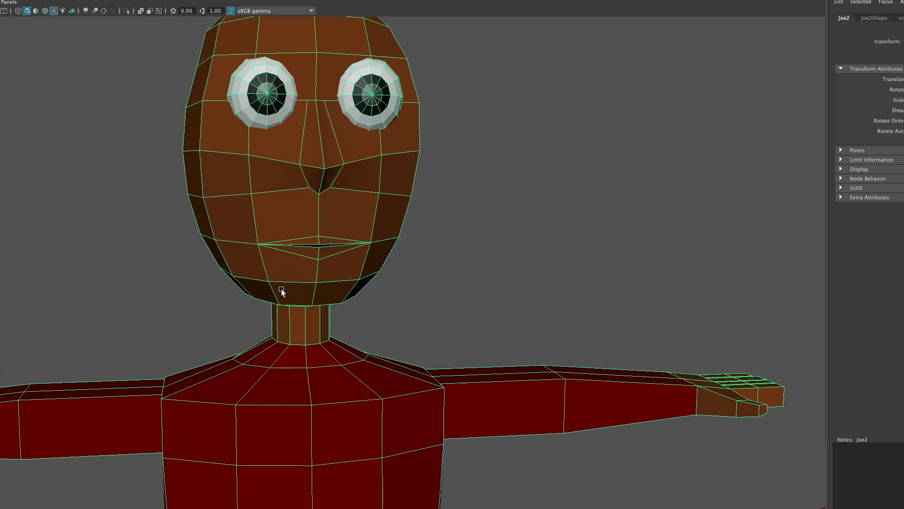
right_drag(324, 232, 287, 235)
click(319, 236)
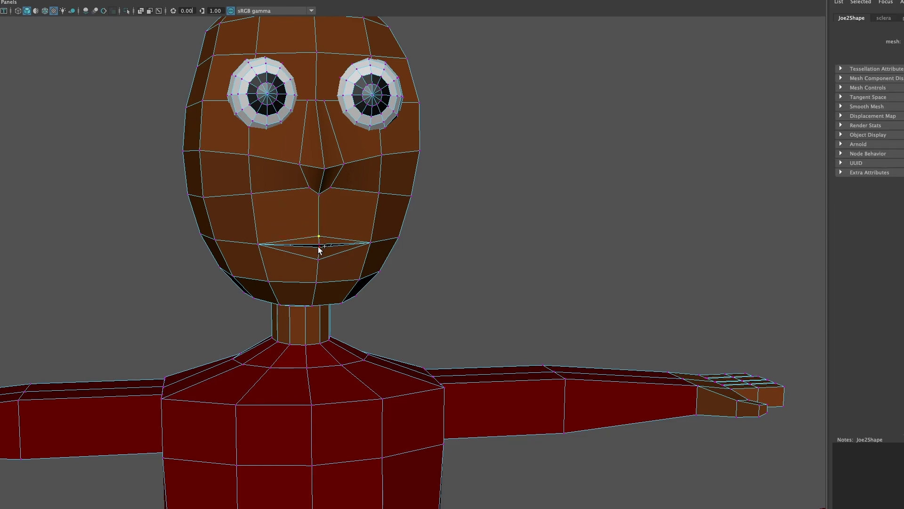
shift+click(319, 245)
drag(319, 190, 319, 186)
Lower the centre vertices of the second copy's lower lip slightly
click(319, 247)
shift+click(318, 259)
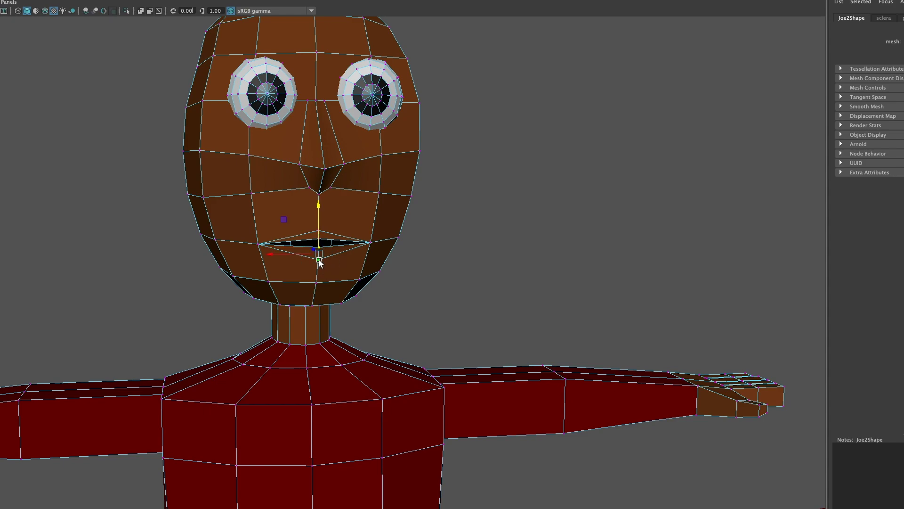
drag(319, 207, 320, 213)
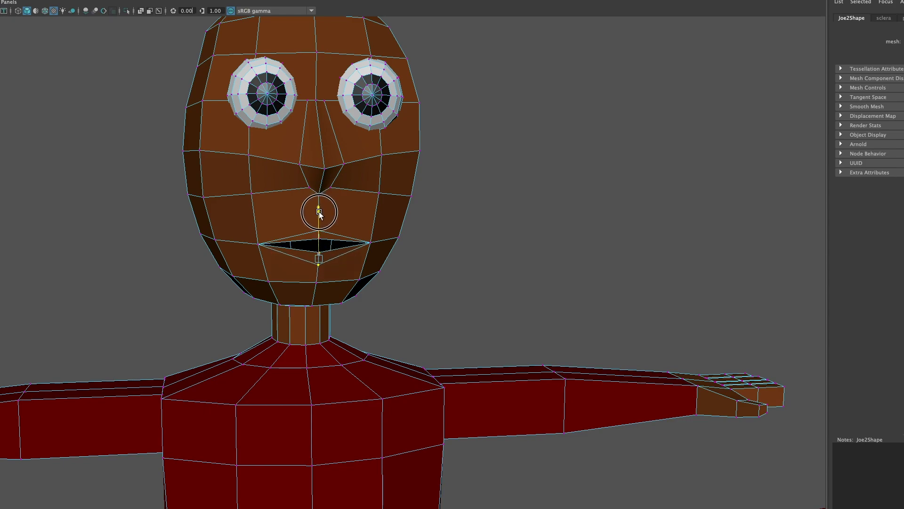
Raise the second copy's two mouth corner vertices and the two cheek vertices above them slightly to form a smile
click(259, 244)
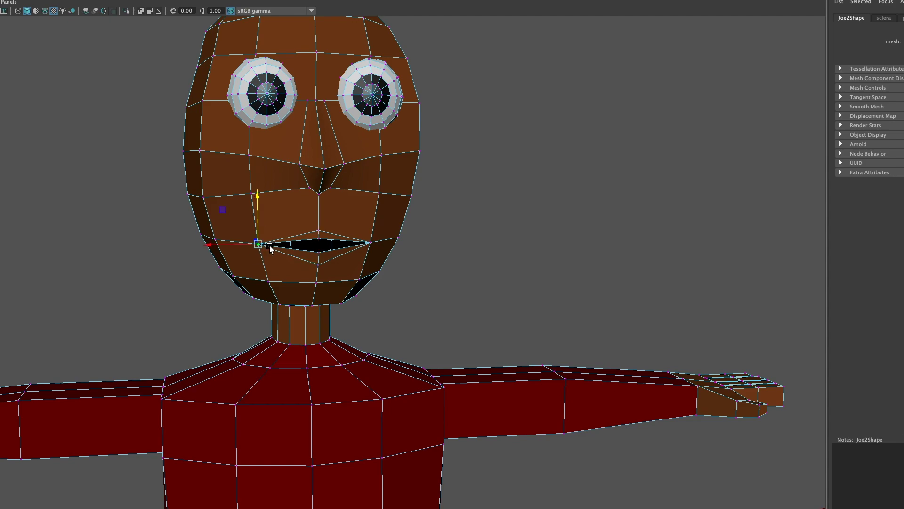
shift+click(372, 244)
drag(316, 195, 320, 184)
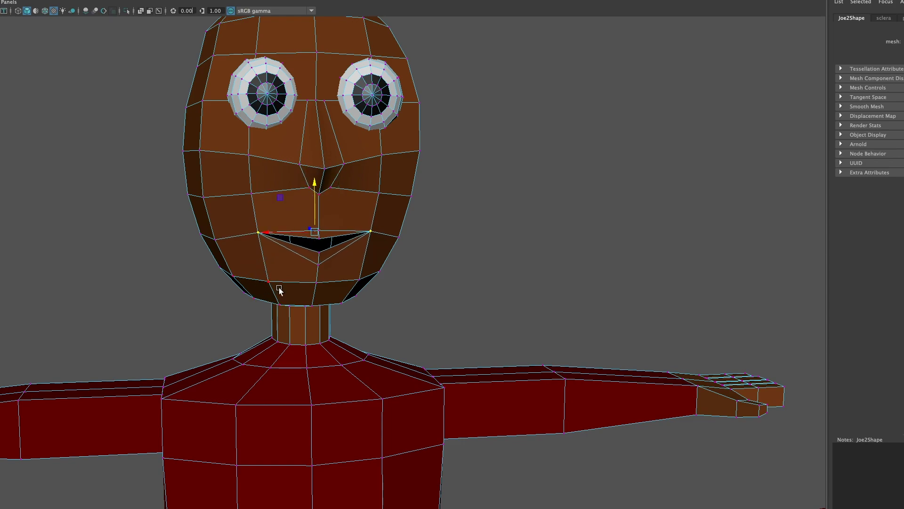
click(251, 194)
shift+click(381, 194)
drag(316, 143, 317, 136)
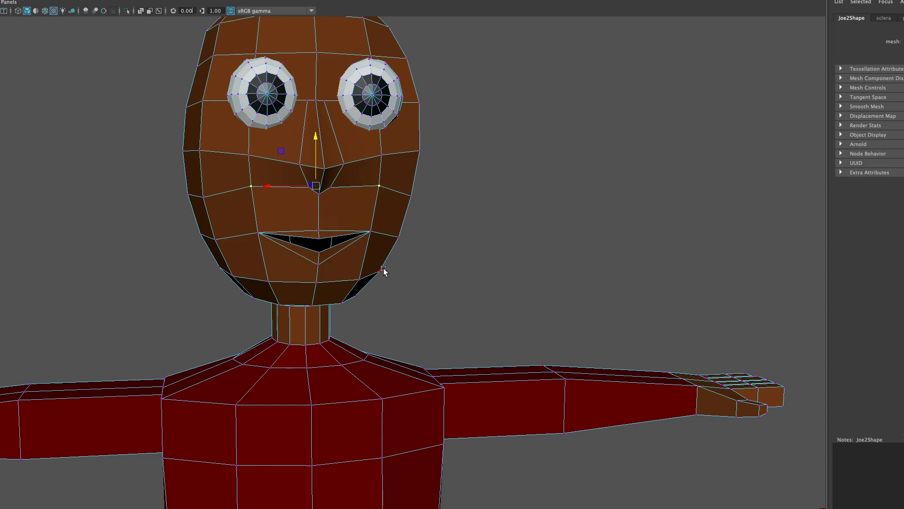
Return the smiling copy to object mode and create a blend shape named smile_open, using that copy as target and the original character as base
scroll(409, 238, down, 3)
scroll(408, 240, down, 2)
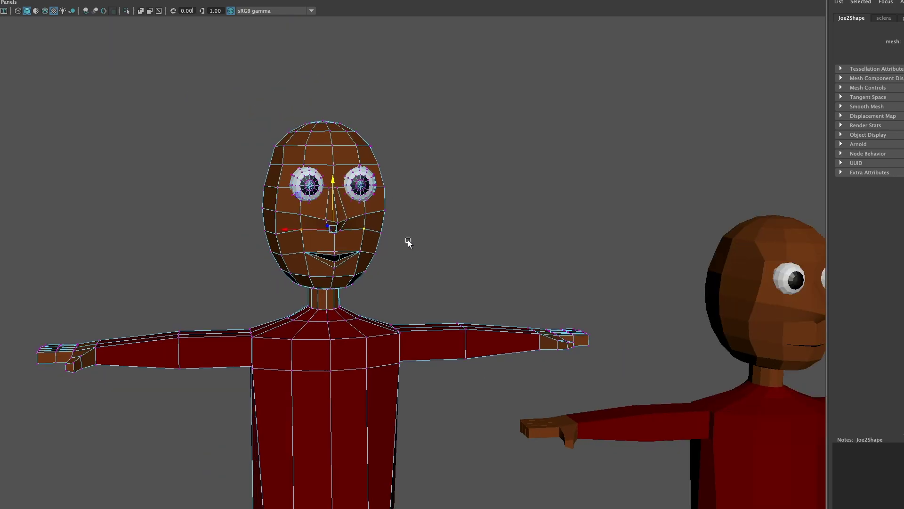
right_drag(367, 216, 404, 209)
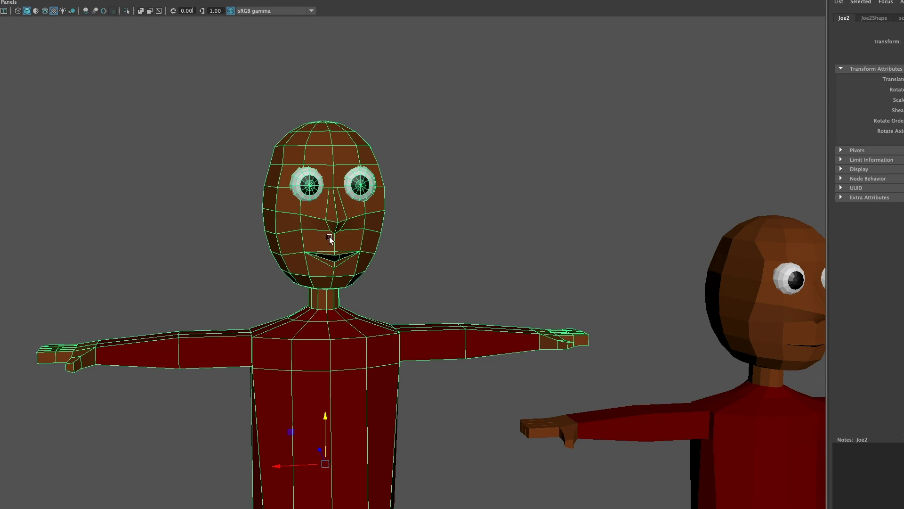
click(758, 329)
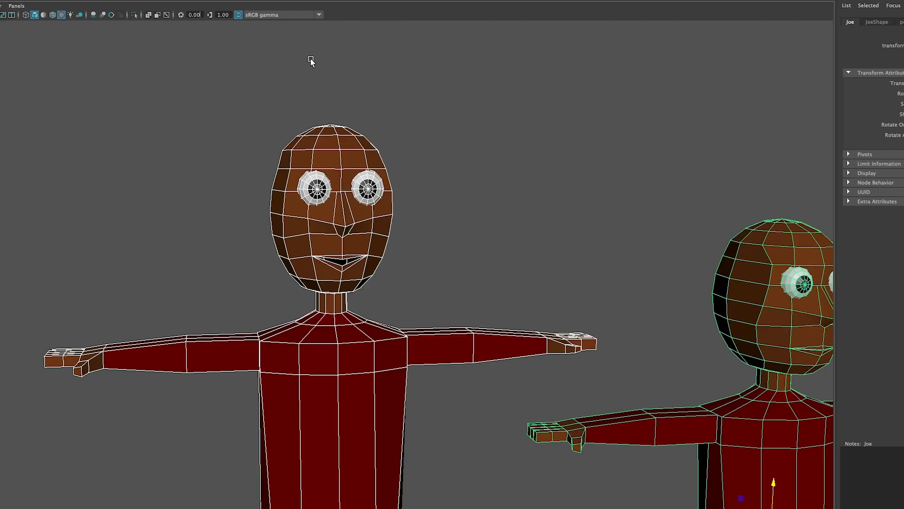
click(46, 35)
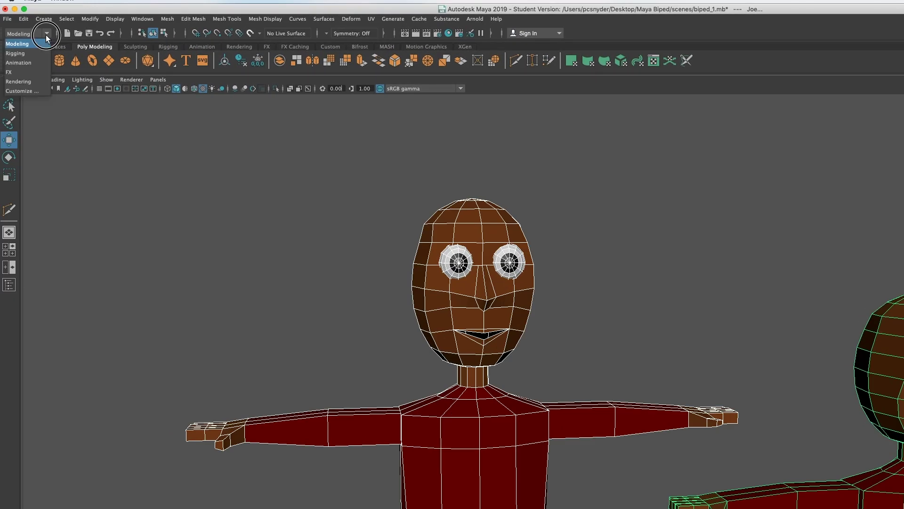
click(39, 53)
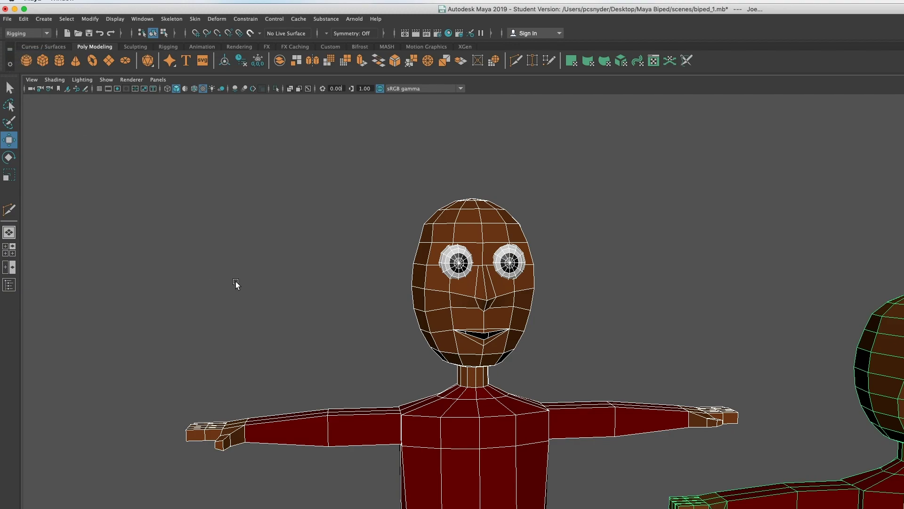
click(218, 19)
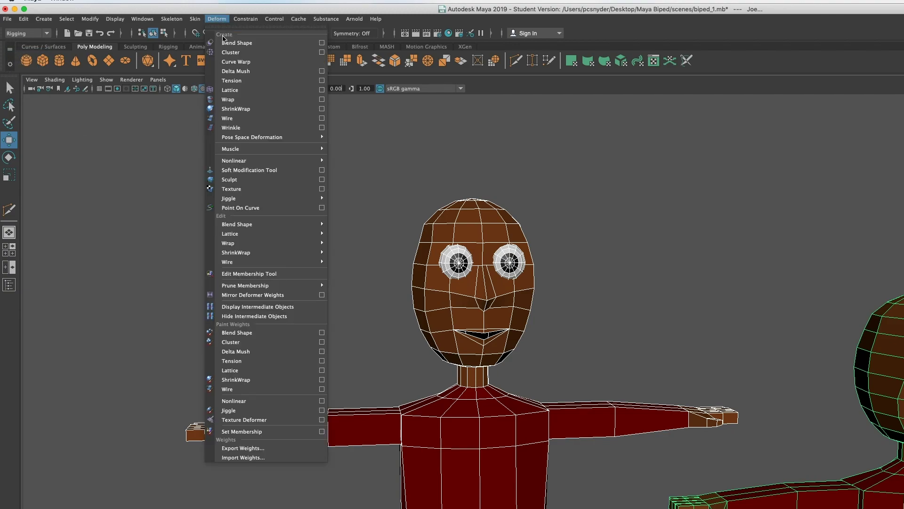
click(322, 43)
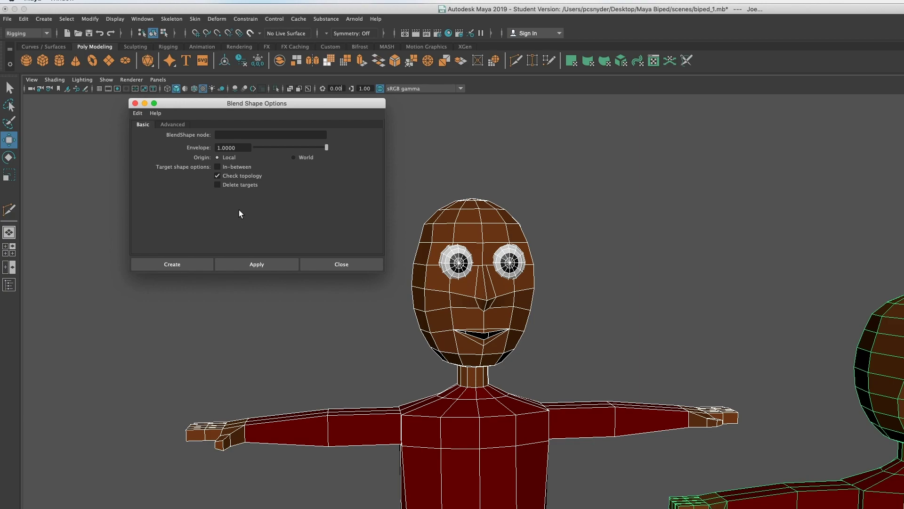
click(244, 135)
click(184, 268)
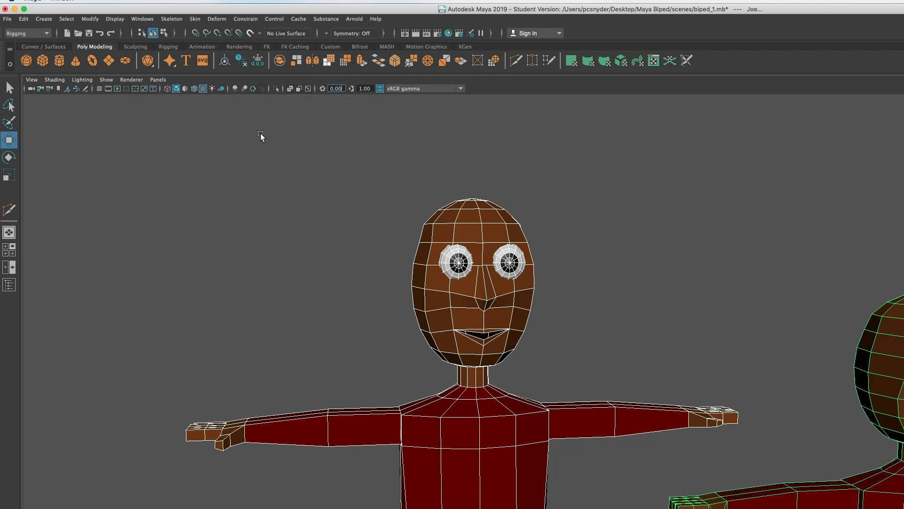
Open the Shape Editor, test the Joe2 target's weight and return it to 0, and move the editor clear of the original character
click(143, 20)
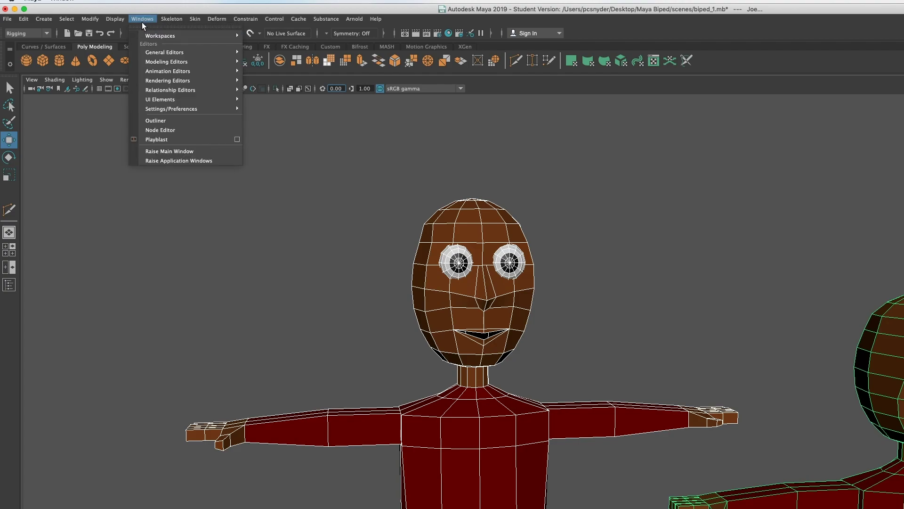
mouse_move(164, 73)
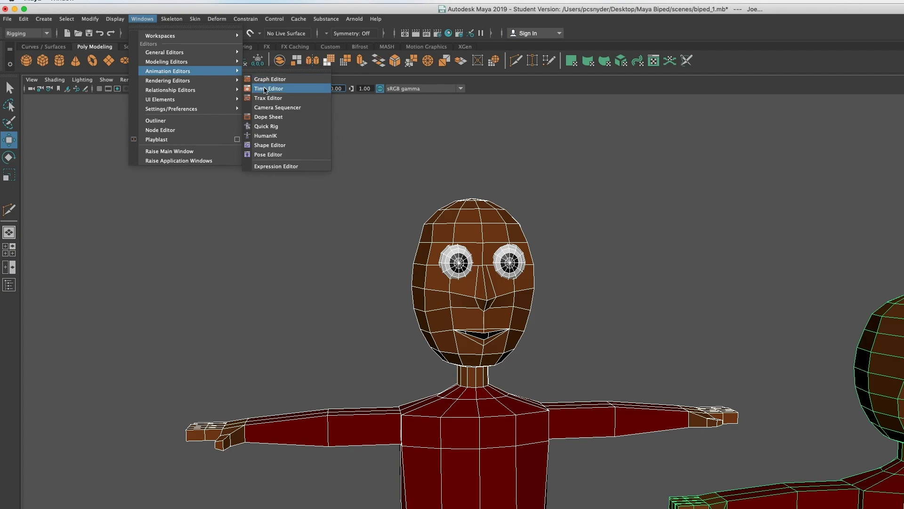
click(277, 147)
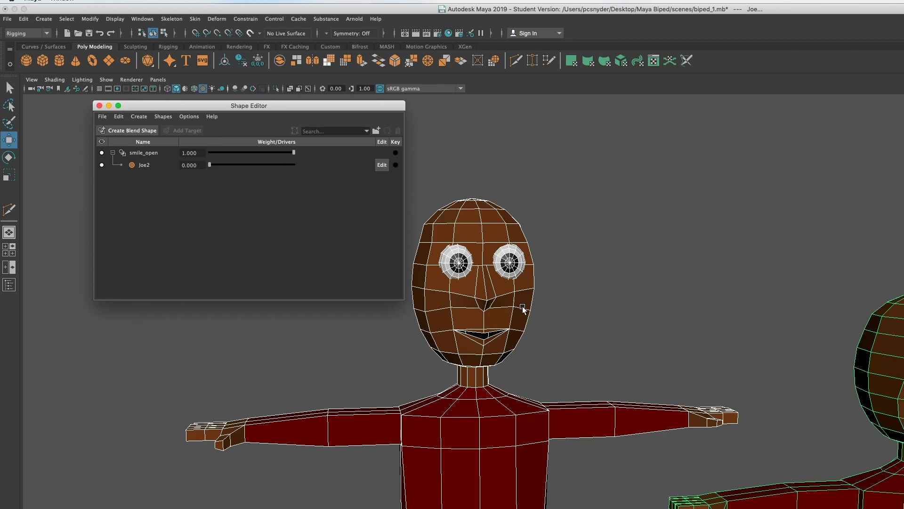
alt+middle_drag(644, 365, 444, 390)
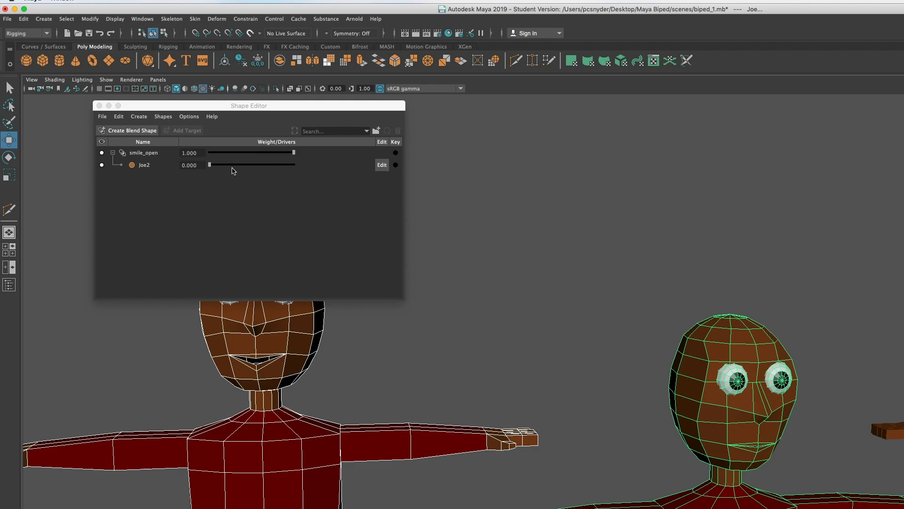
drag(210, 166, 188, 164)
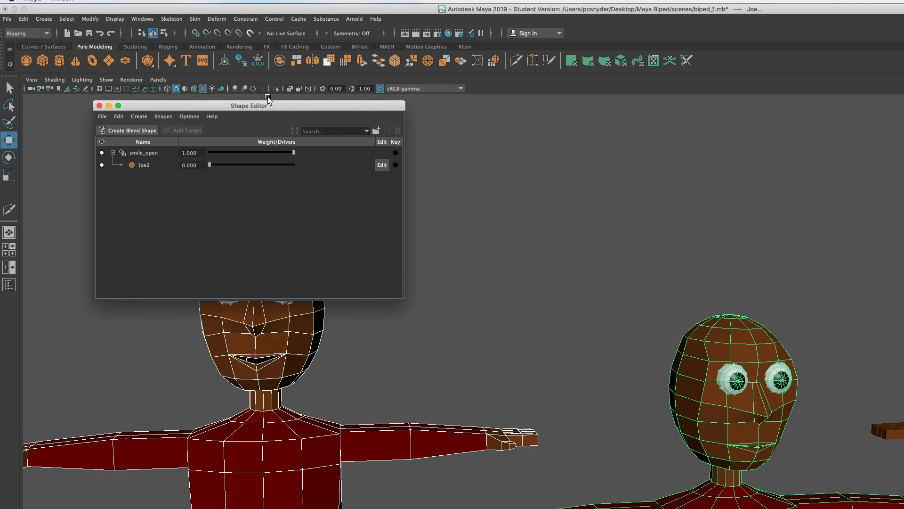
drag(283, 107, 561, 84)
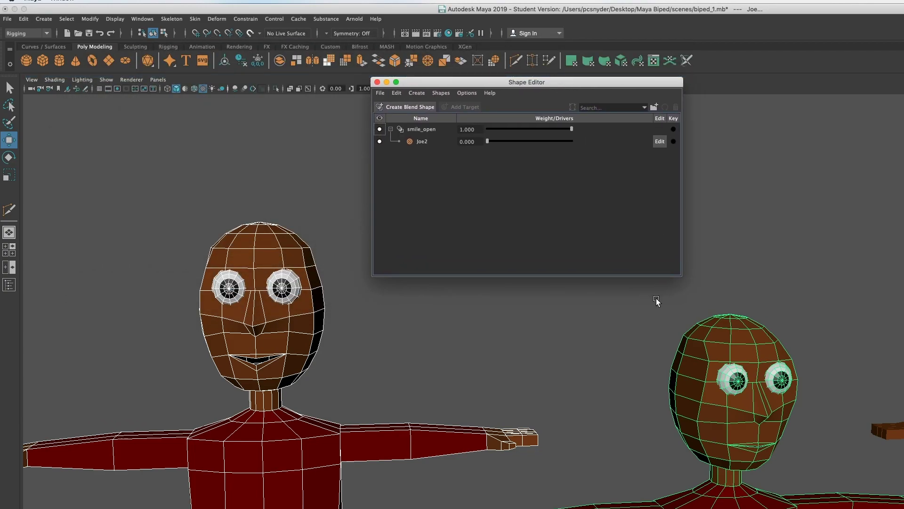
Create a blend shape named Oh_oo_r from the Shape Editor, using the open-mouthed copy as target and the original character as base
alt+middle_drag(725, 375, 396, 376)
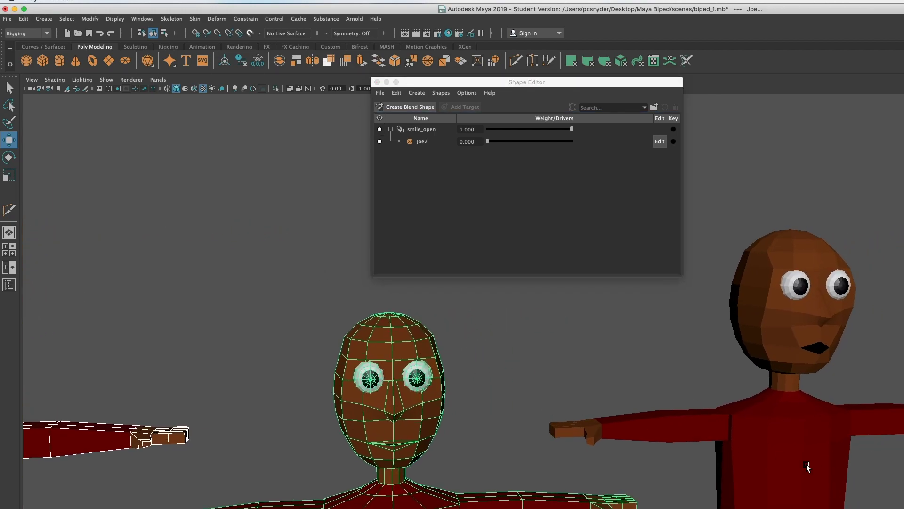
click(805, 466)
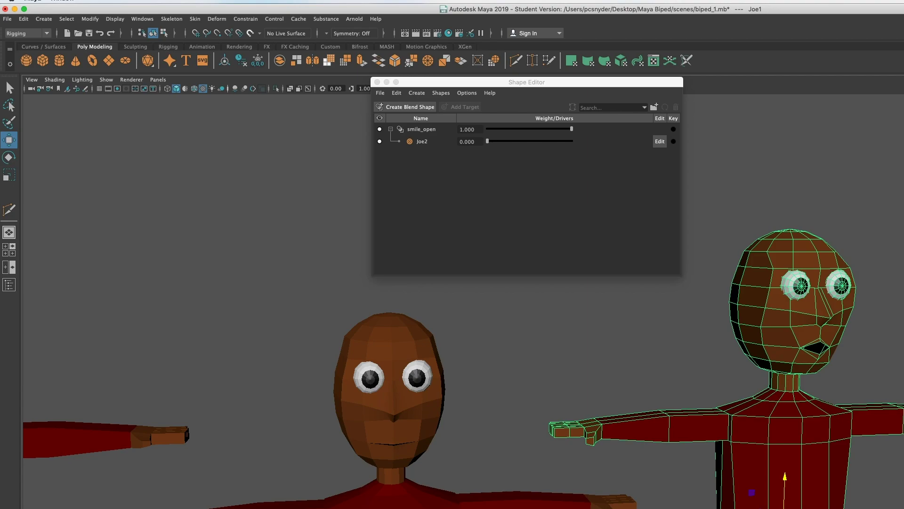
shift+click(409, 507)
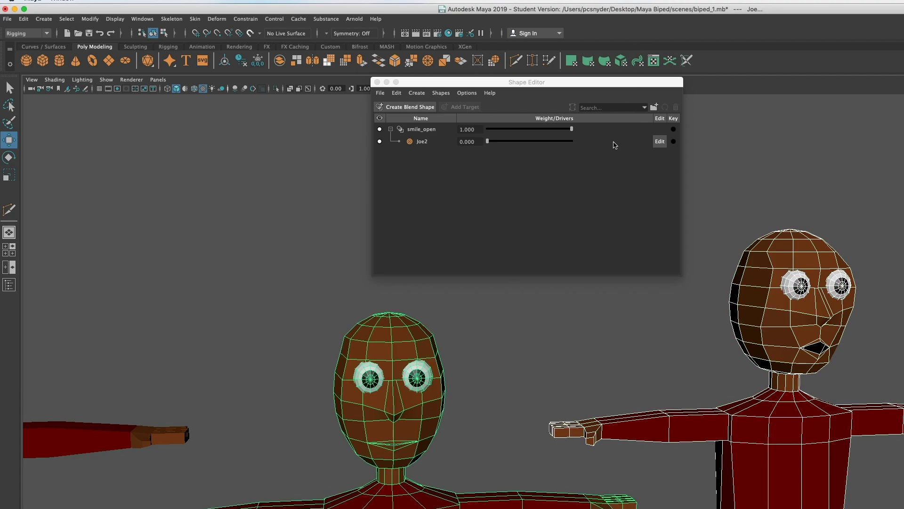
click(380, 94)
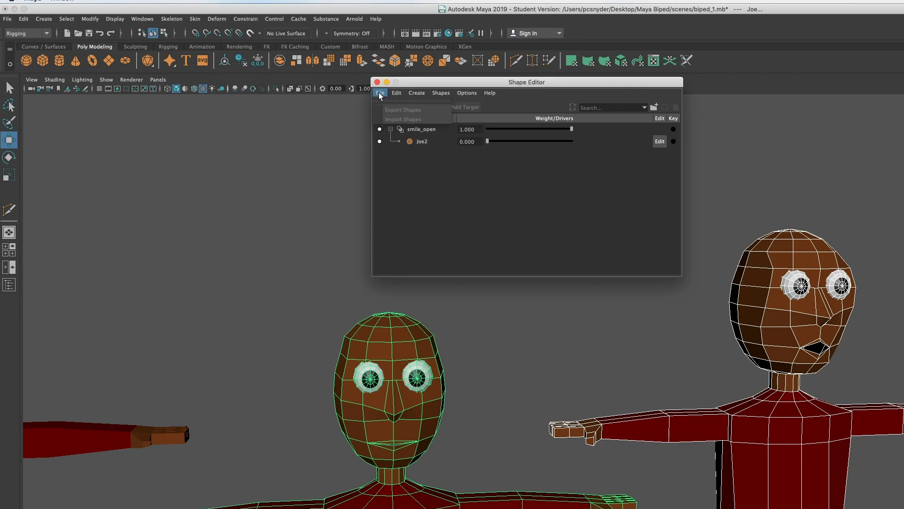
mouse_move(420, 95)
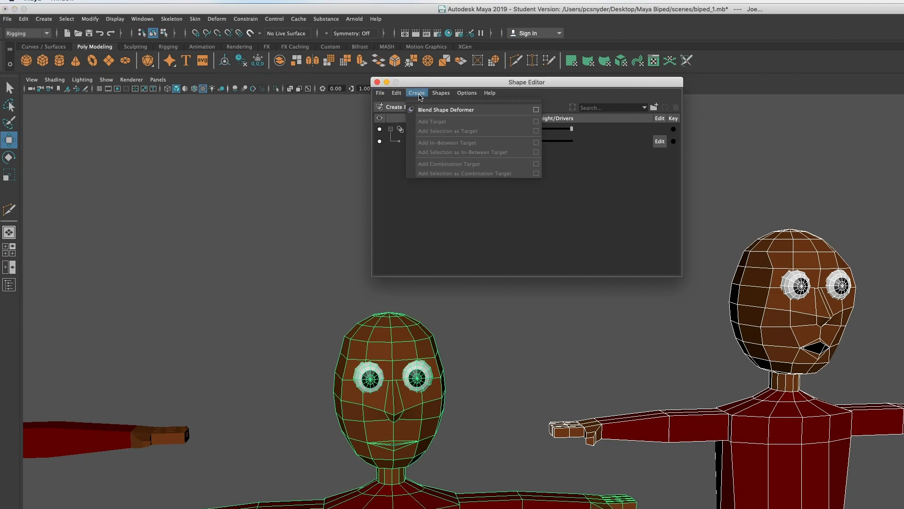
click(418, 95)
click(418, 94)
click(536, 110)
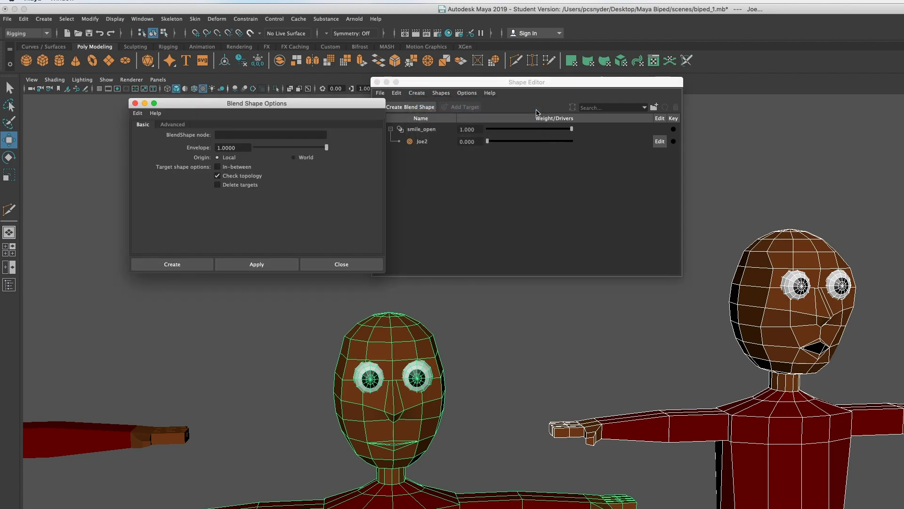
click(239, 135)
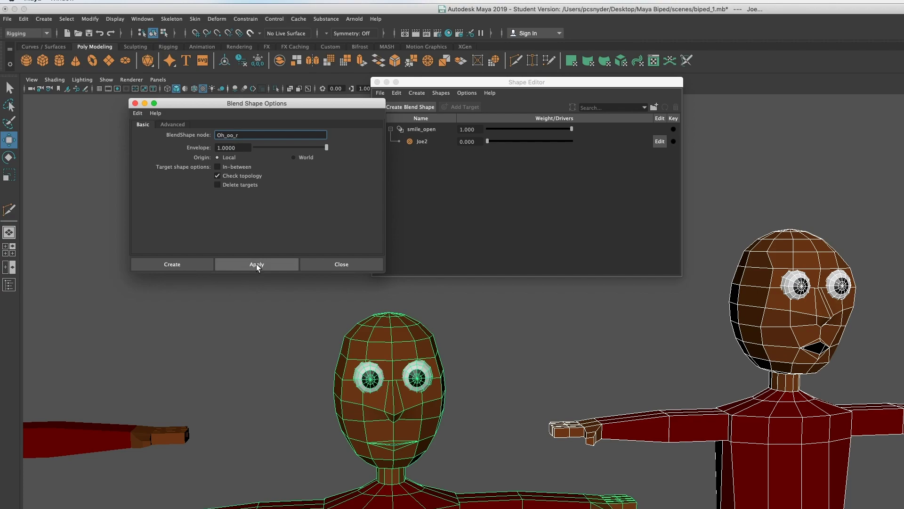
click(179, 265)
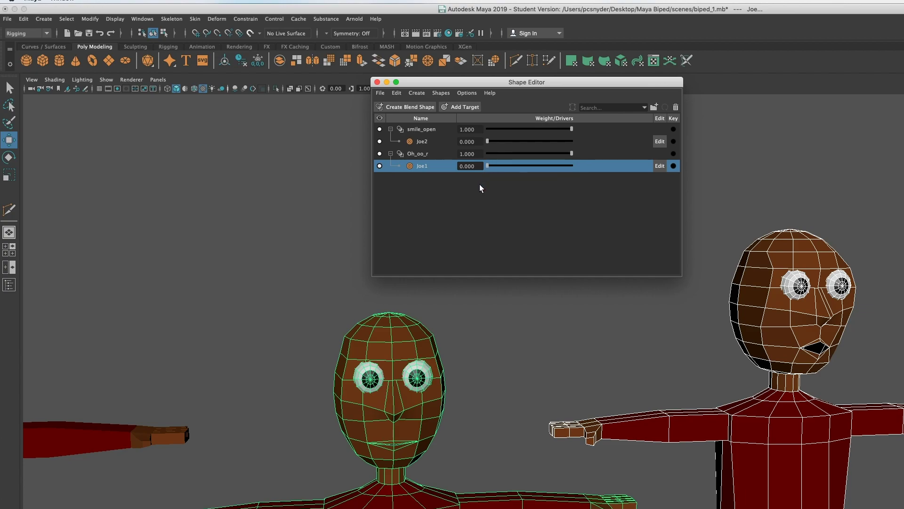
Test the Joe1 target's weight, return it to 0 and minimise the Shape Editor
drag(488, 165, 475, 145)
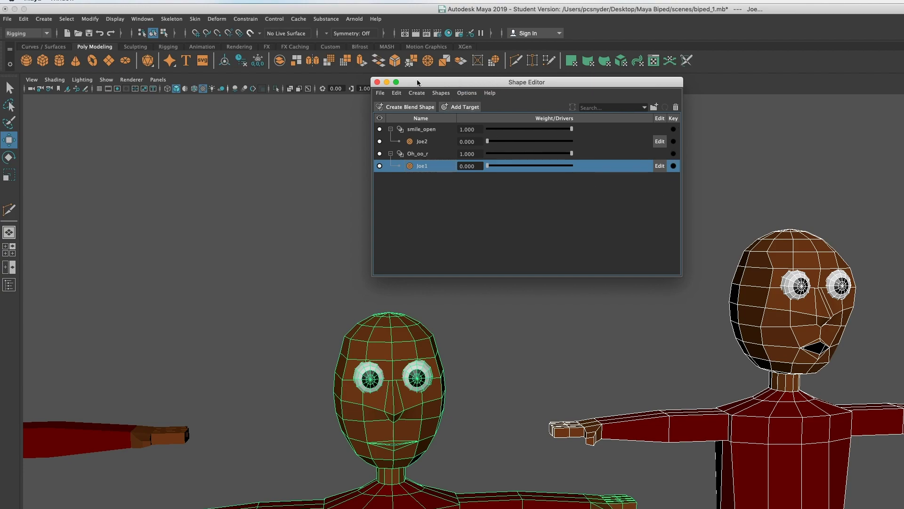
click(387, 82)
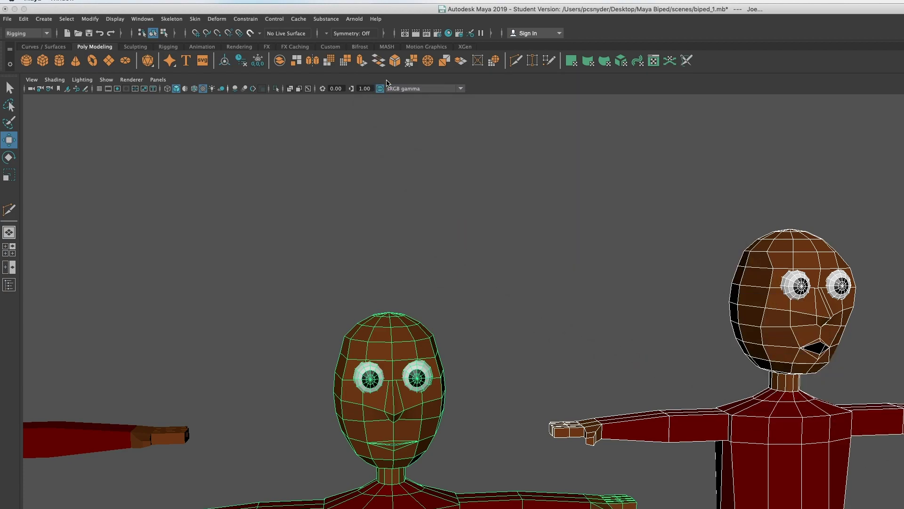
Hide the open-mouthed copy and the smiling copy, leaving the original character in view
scroll(688, 456, down, 5)
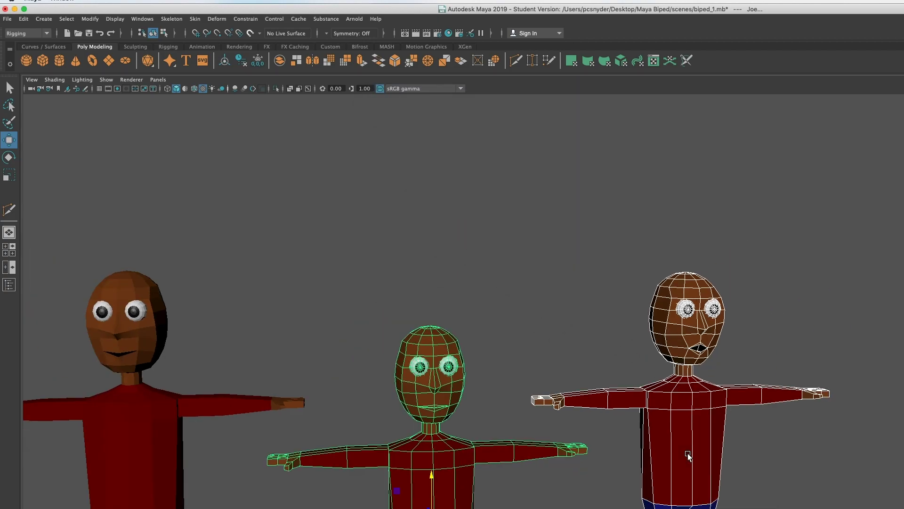
alt+middle_drag(545, 508, 620, 369)
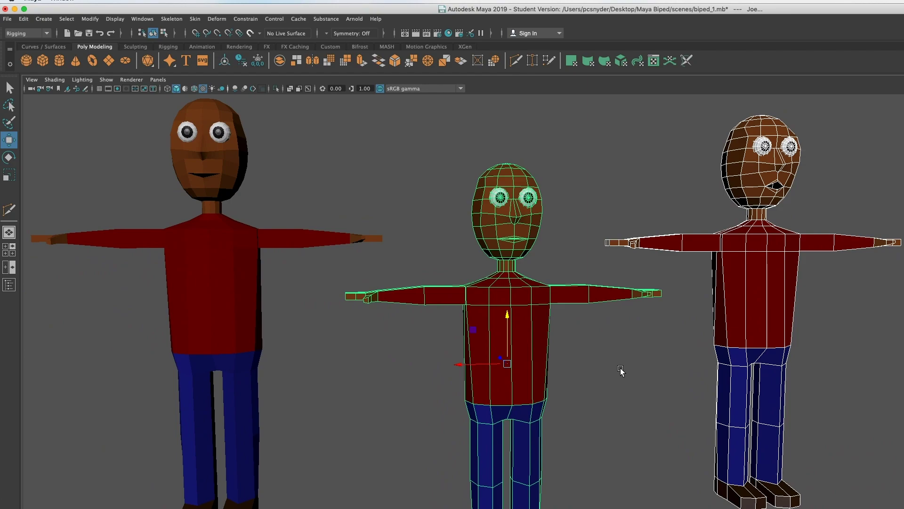
click(818, 341)
click(733, 317)
click(202, 323)
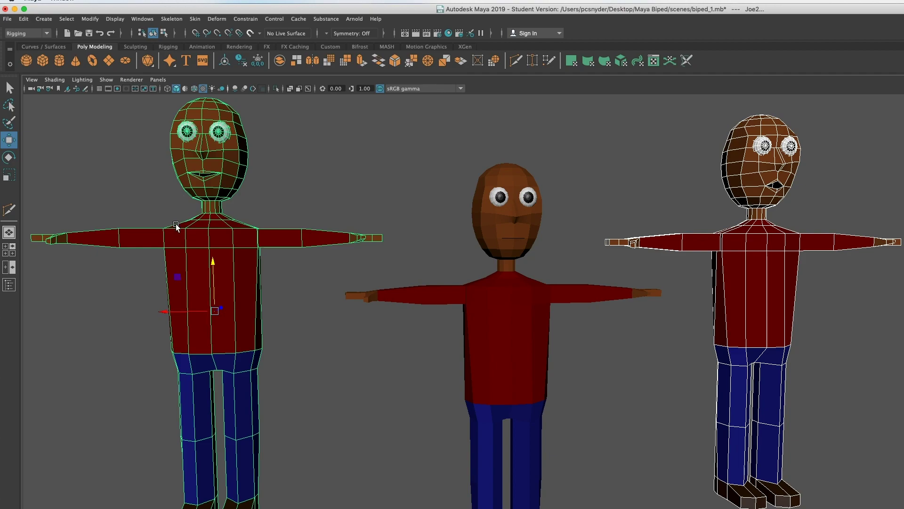
click(115, 19)
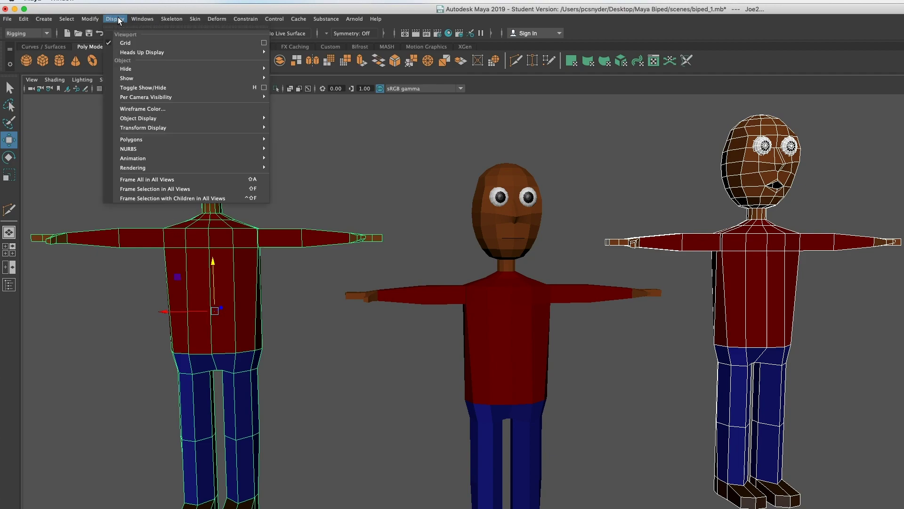
mouse_move(191, 68)
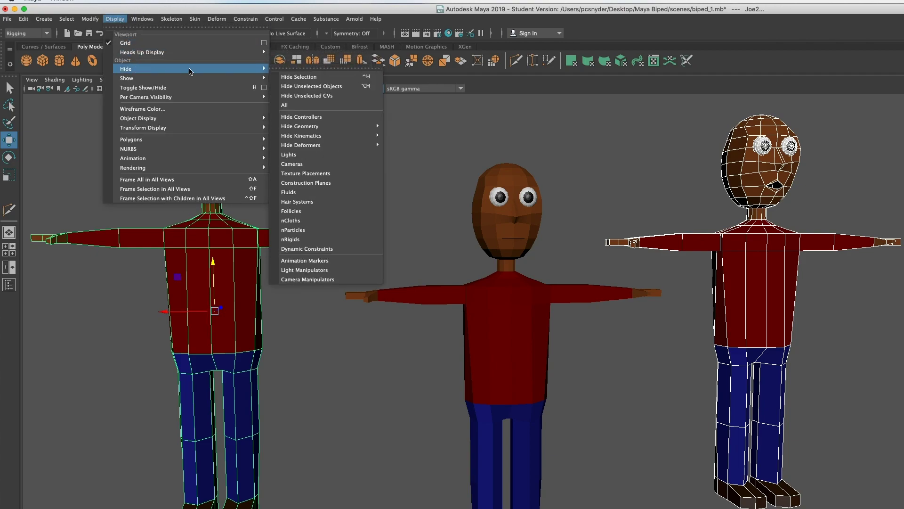
click(293, 77)
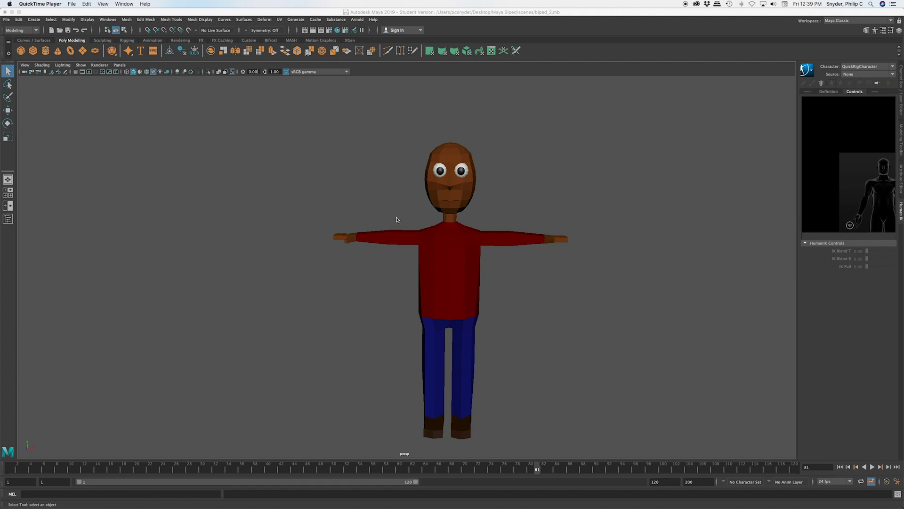
click(454, 292)
alt+middle_drag(461, 289, 439, 270)
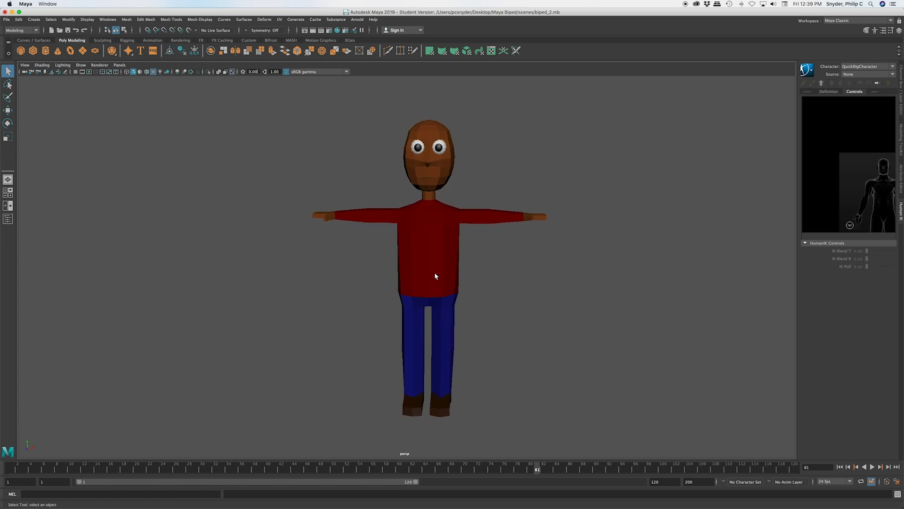
mouse_move(433, 275)
alt+mouse_down()
mouse_move(469, 268)
mouse_move(363, 264)
mouse_move(434, 265)
mouse_move(433, 273)
alt+mouse_up()
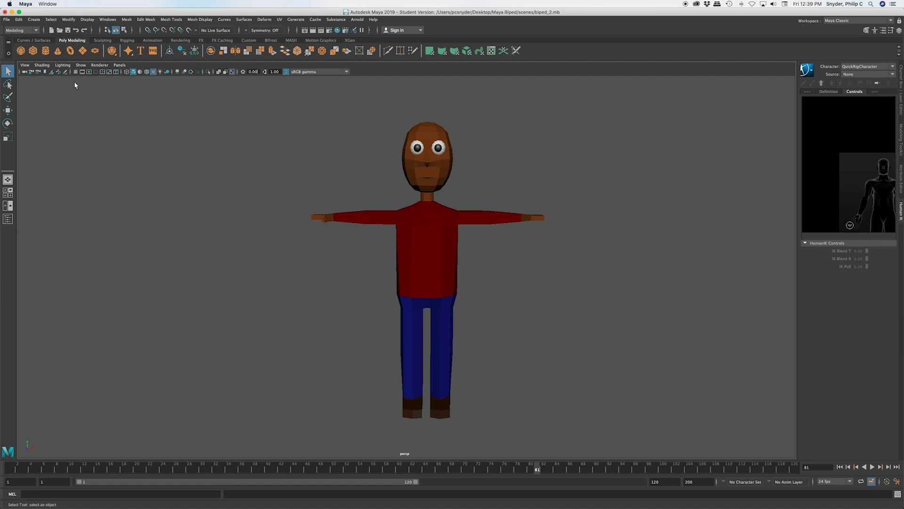
Show the grid in the perspective view and raise the character in the side view until its feet rest on the ground line
click(81, 66)
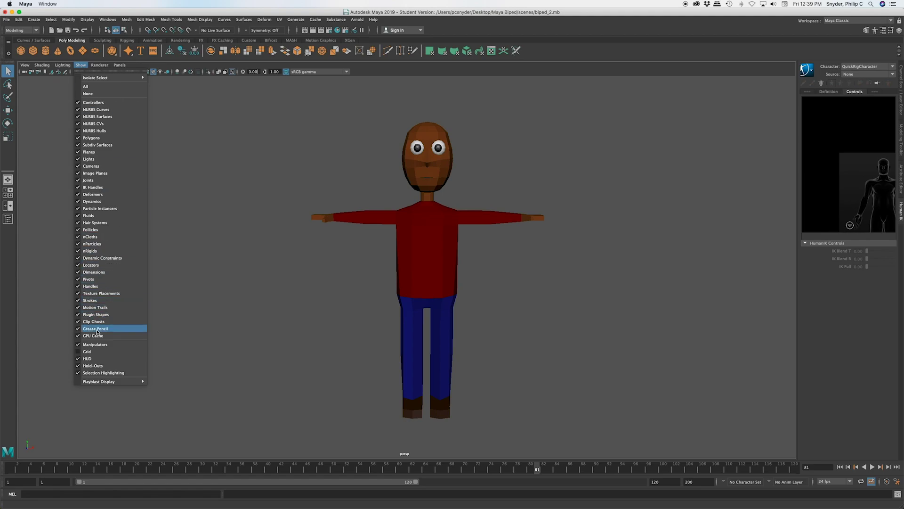
click(87, 351)
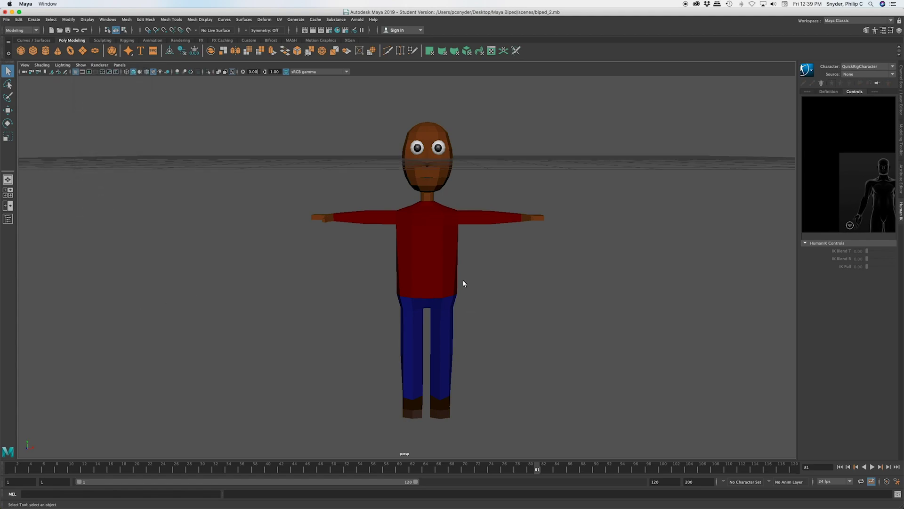
scroll(447, 264, down, 5)
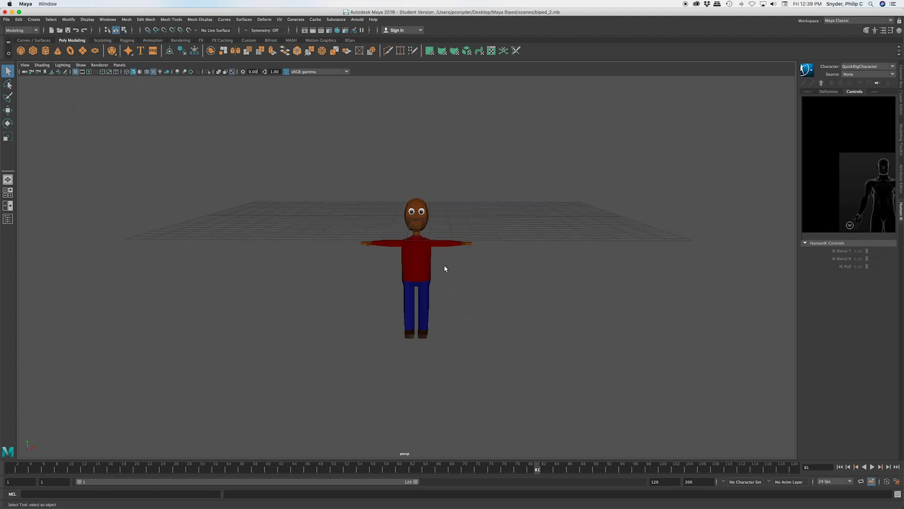
click(422, 272)
key(w)
middle_drag(416, 207, 416, 107)
key(space)
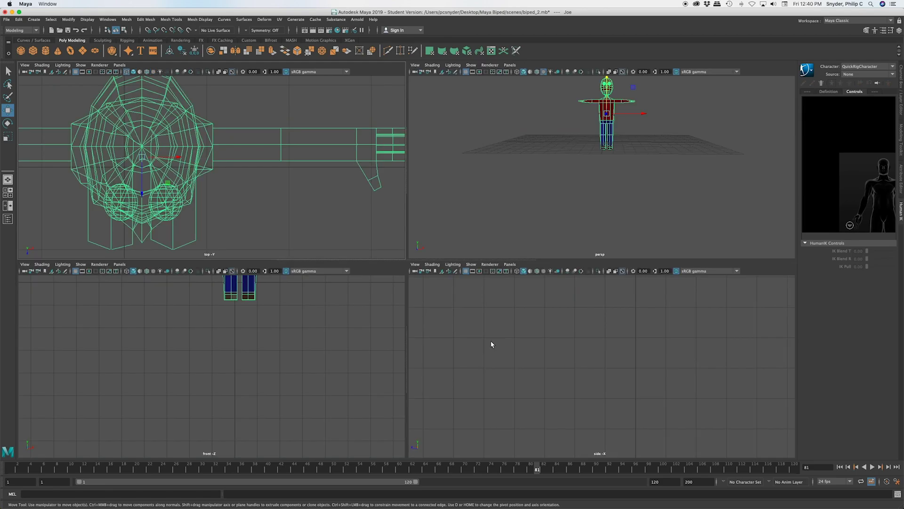
key(space)
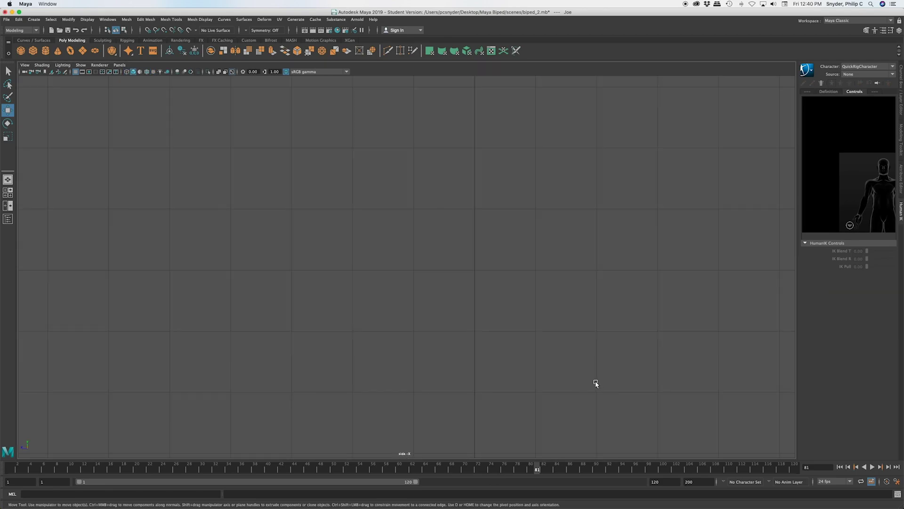
key(f)
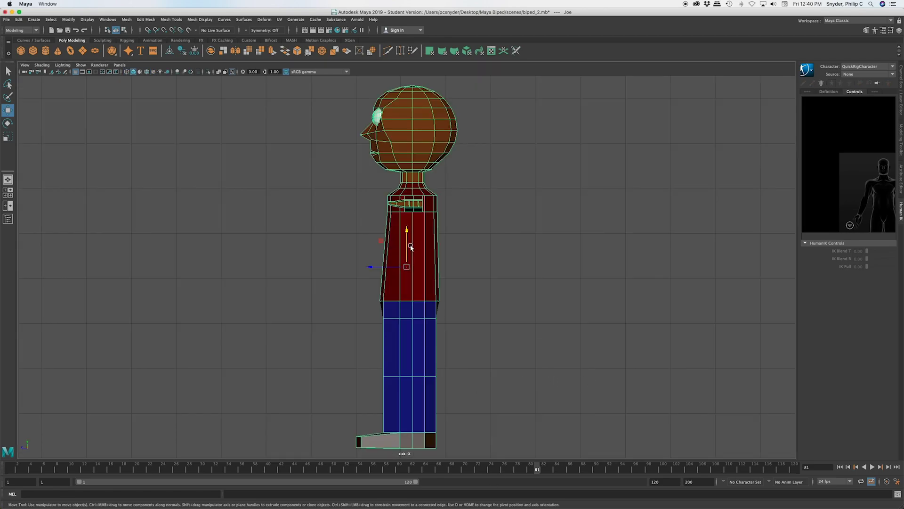
drag(407, 233, 406, 197)
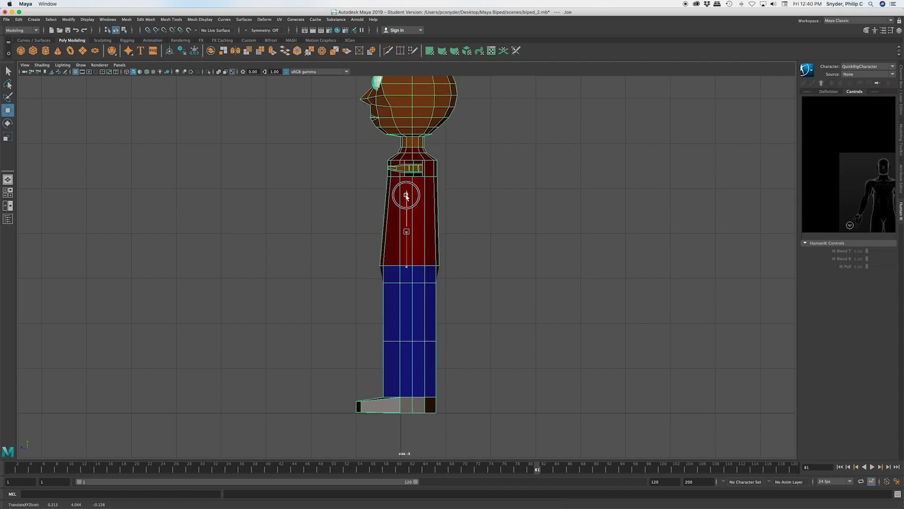
Frame the character in the front, top and perspective views, deselect it and return to the full perspective view
key(space)
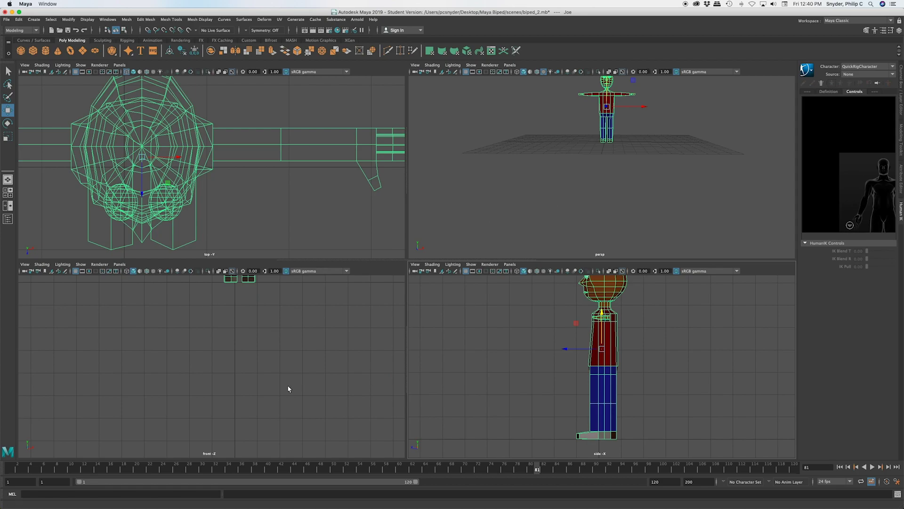
key(f)
key(f)
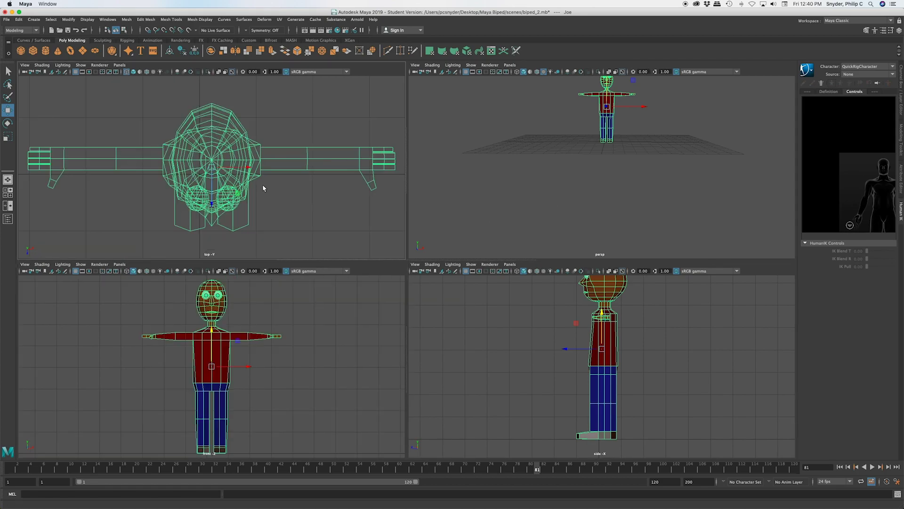
key(f)
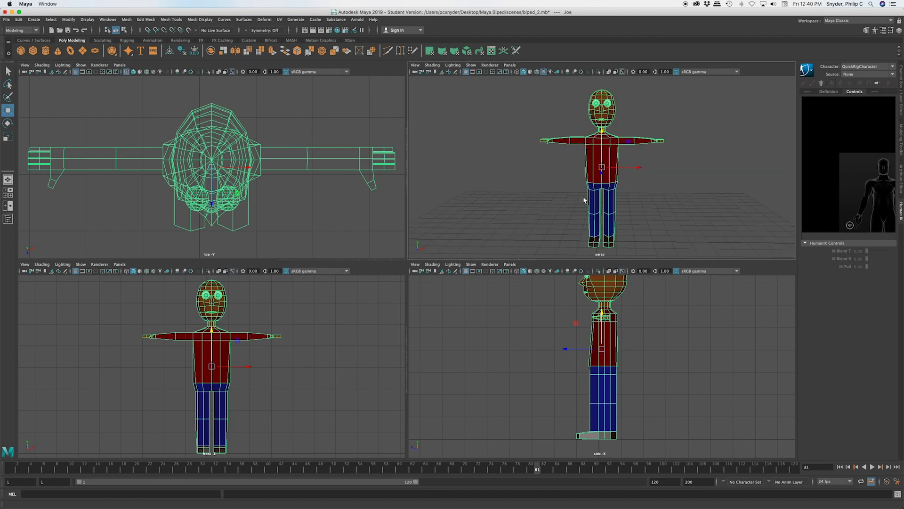
scroll(584, 200, down, 5)
click(615, 192)
scroll(615, 192, up, 5)
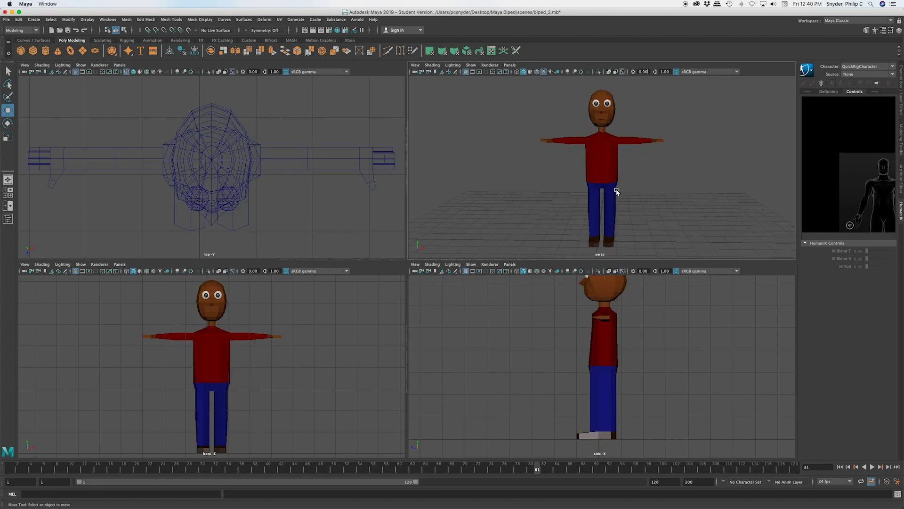
key(space)
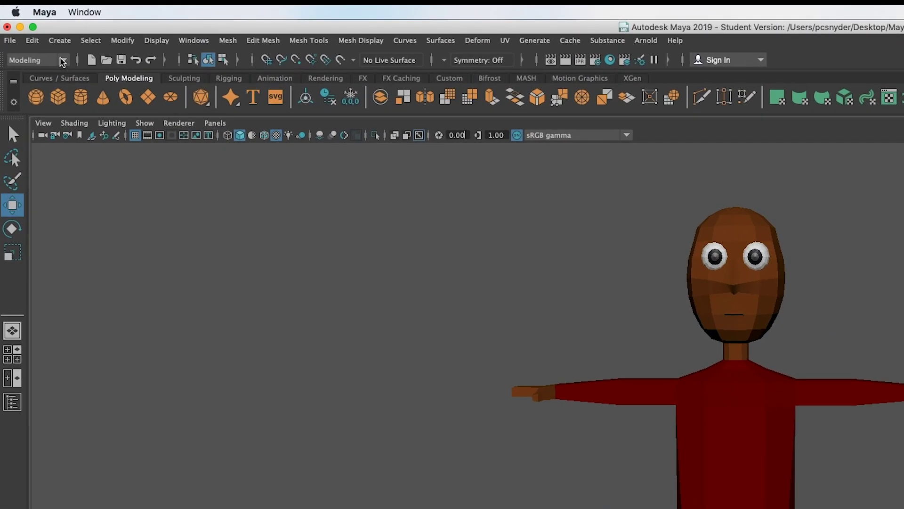
Switch to the Rigging toolset and display the character as wireframe in the perspective view
click(62, 60)
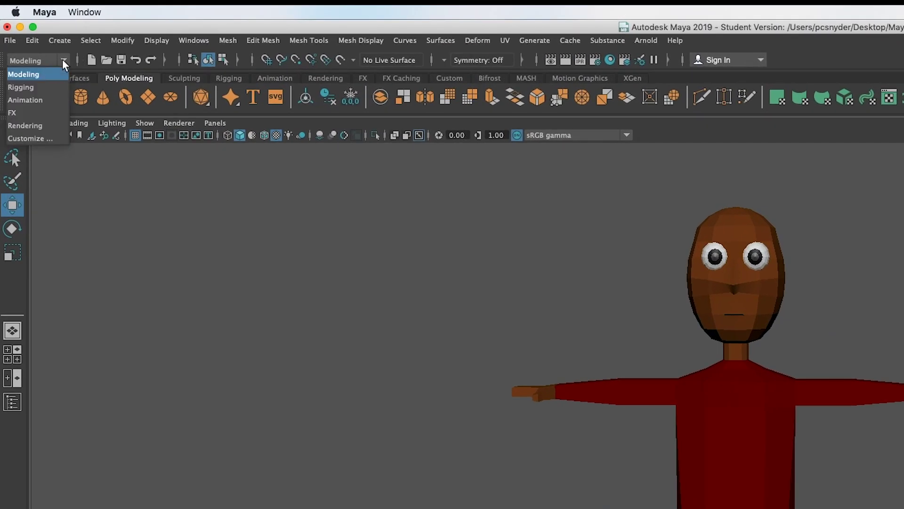
click(61, 86)
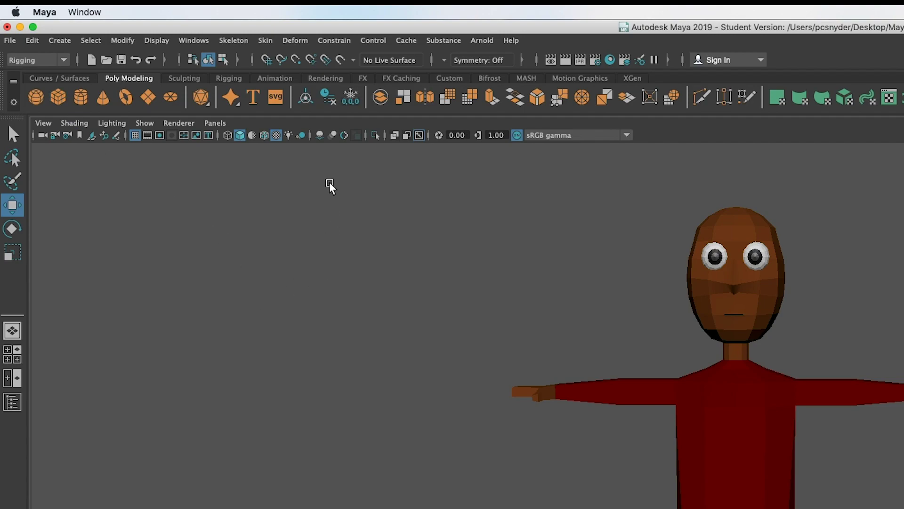
click(243, 41)
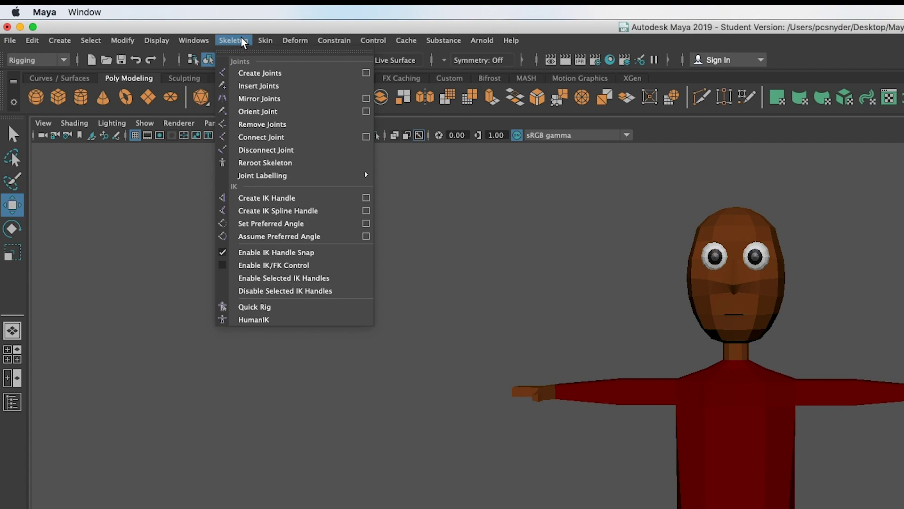
click(276, 78)
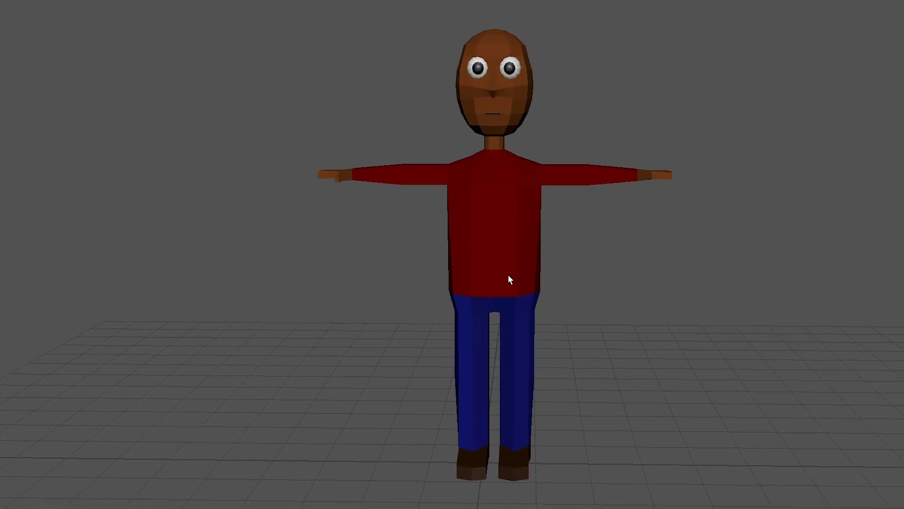
key(4)
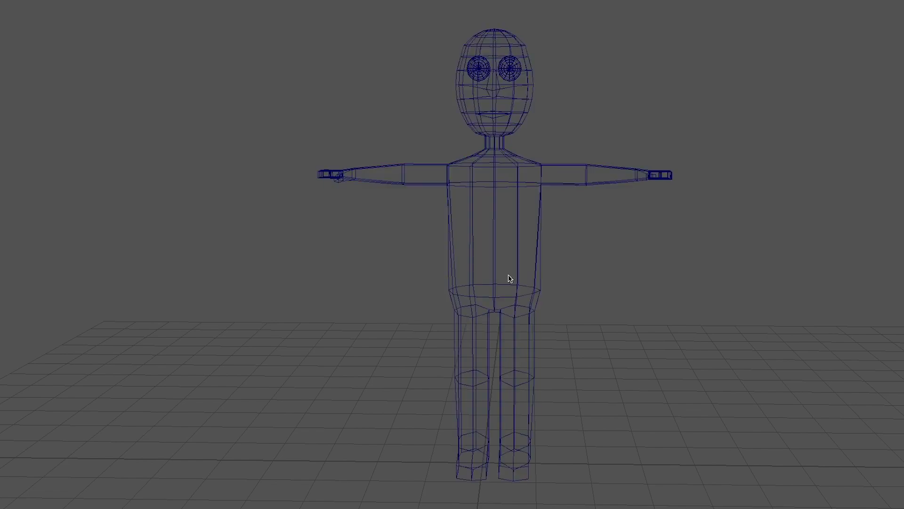
Create a joint chain from the pelvis through the character's left hip, knee and ankle to the toe, placing the toe joint in the side view
key(space)
key(space)
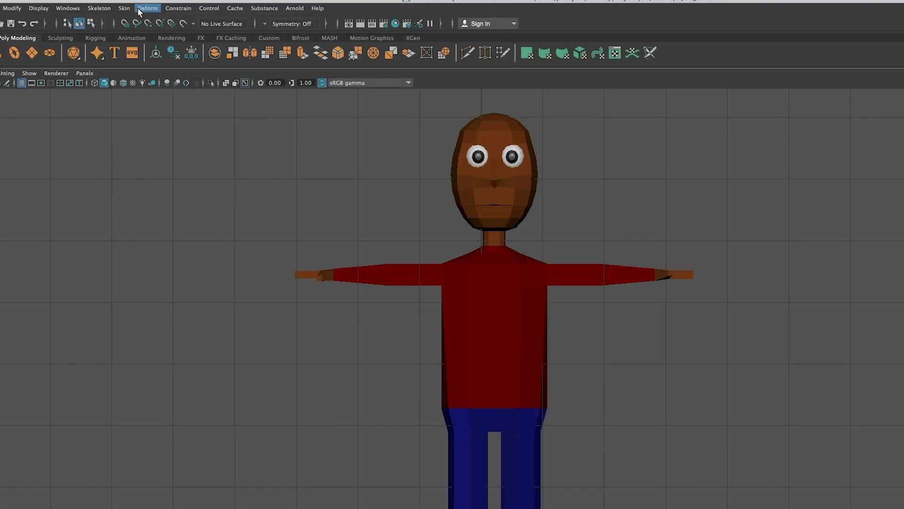
click(108, 8)
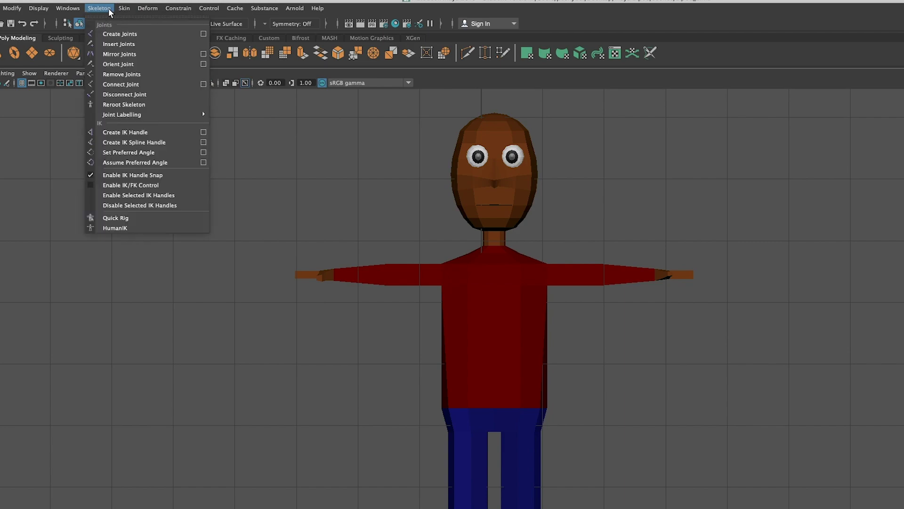
click(115, 33)
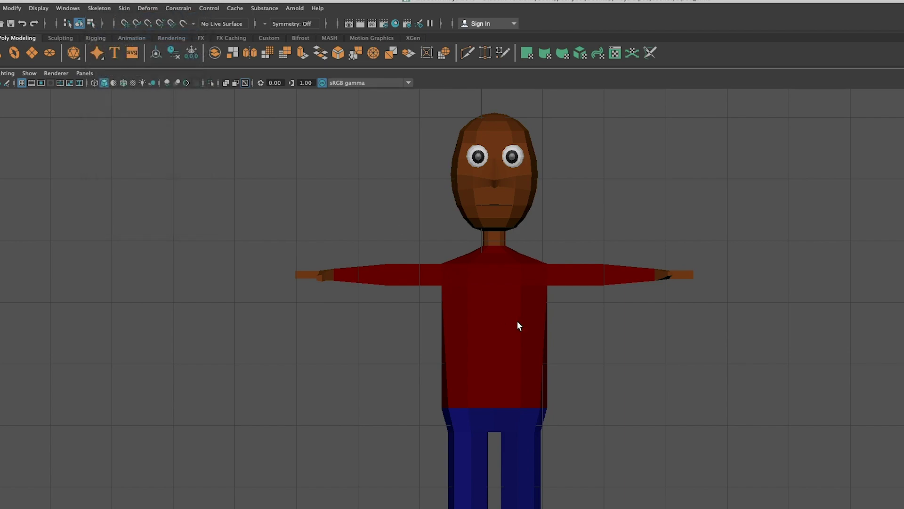
click(494, 393)
click(522, 426)
click(520, 372)
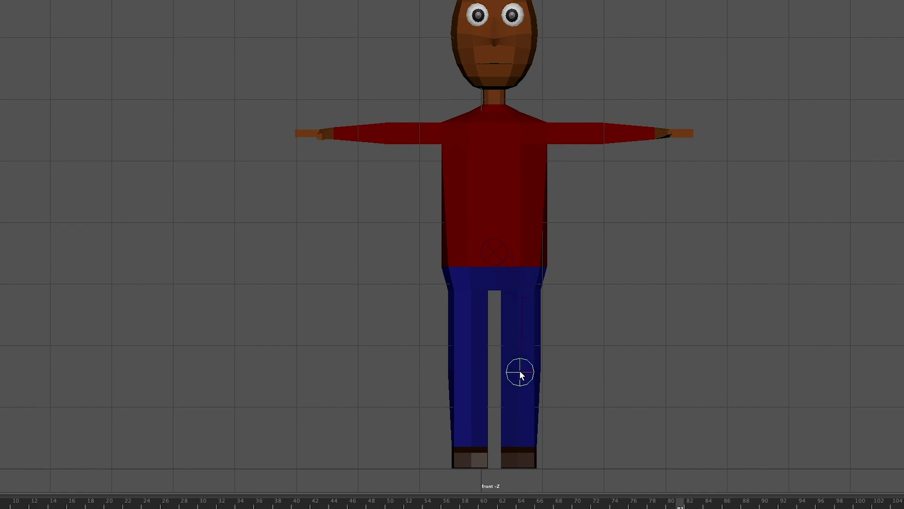
click(518, 446)
key(space)
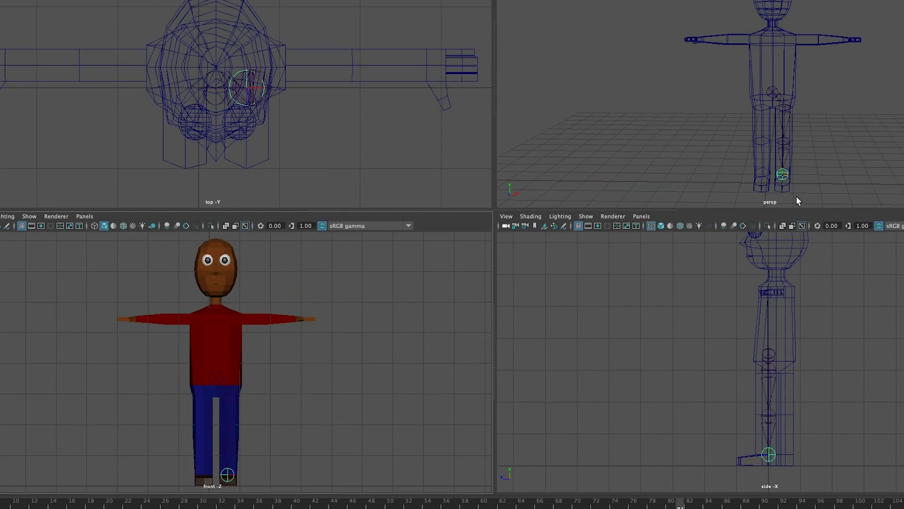
key(space)
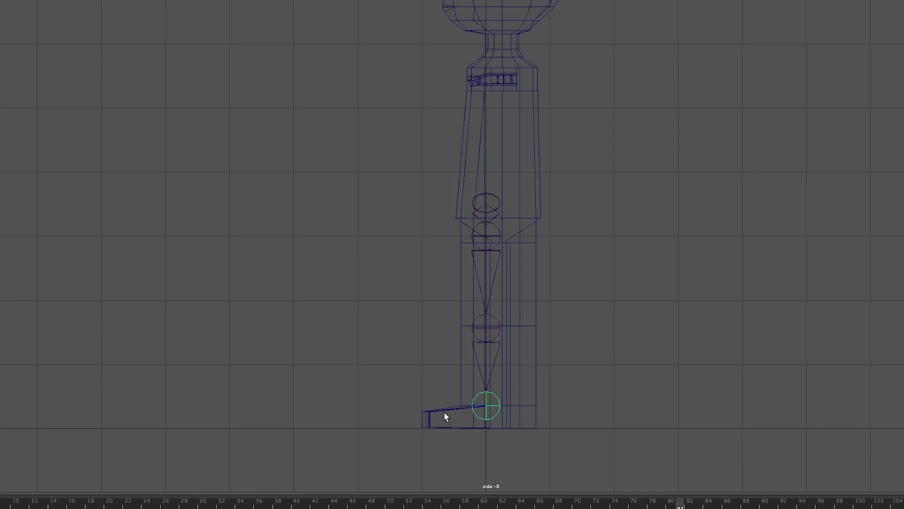
click(435, 416)
key(Return)
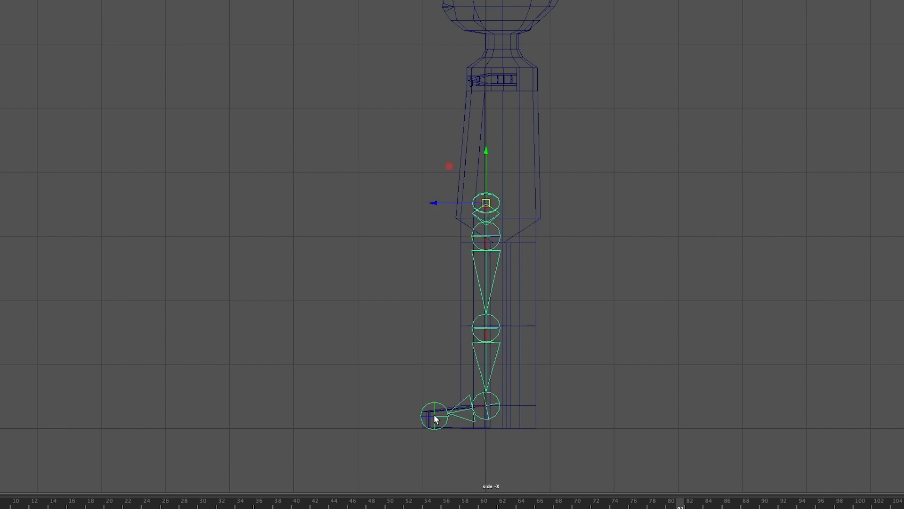
Branch a second joint chain from the pelvis joint through the character's right hip, knee and ankle to the toe
key(space)
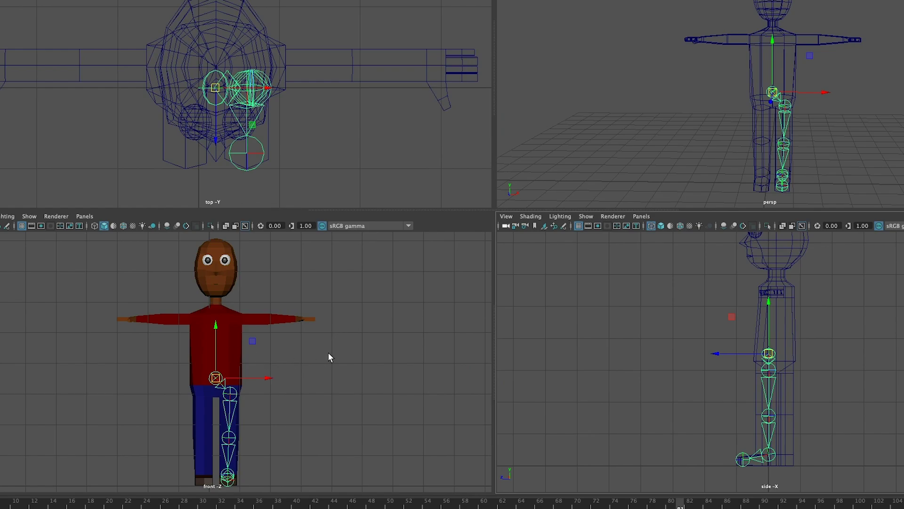
key(space)
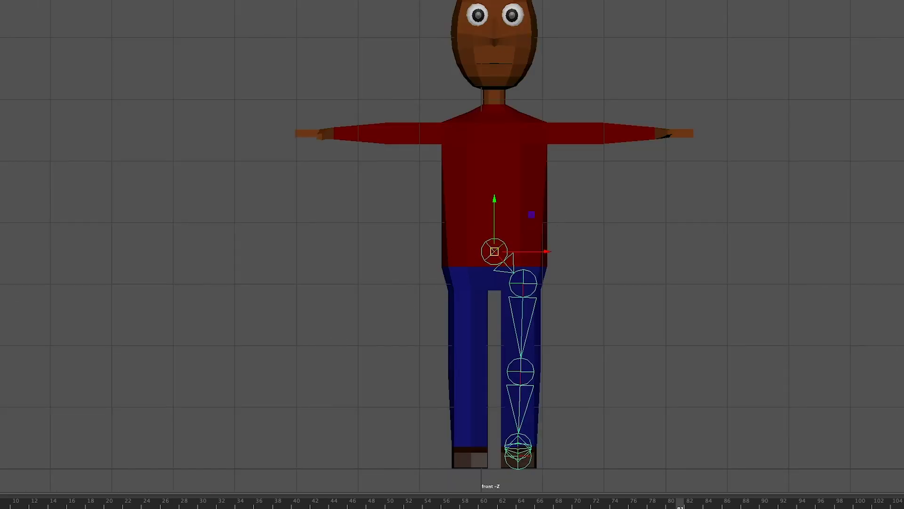
click(297, 101)
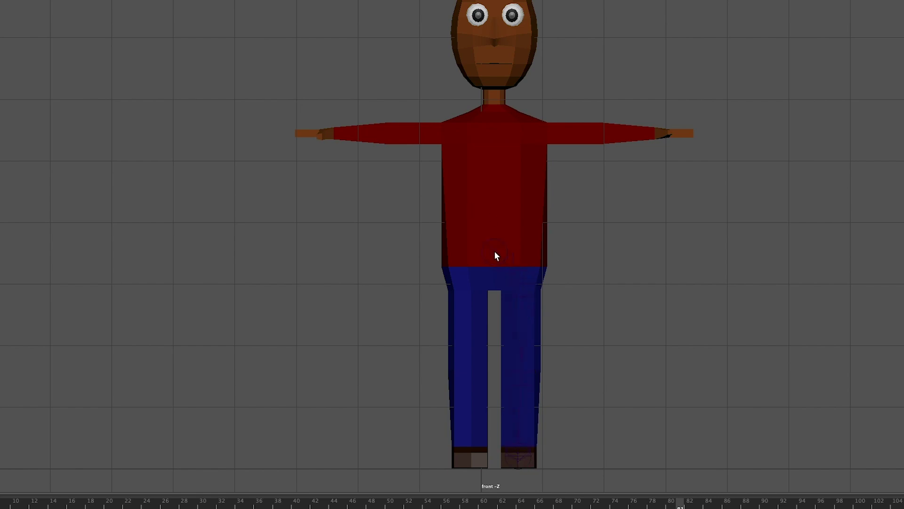
click(493, 252)
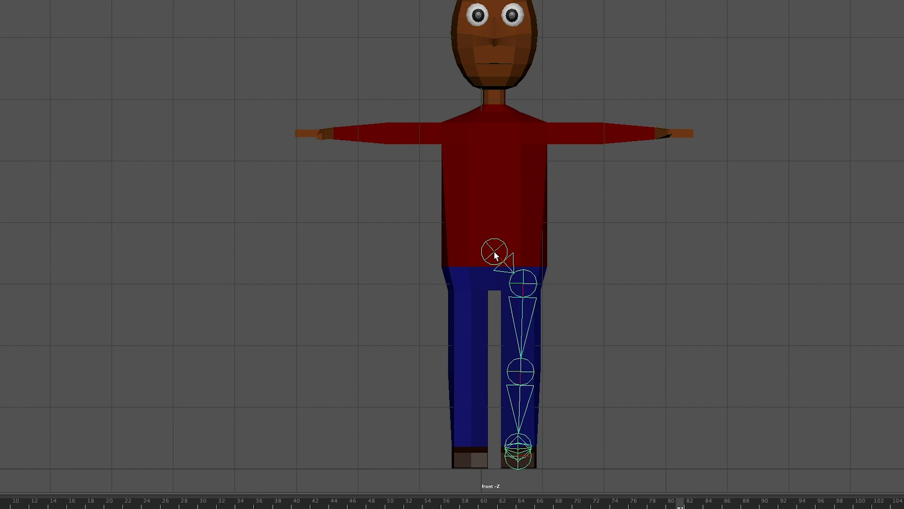
click(470, 287)
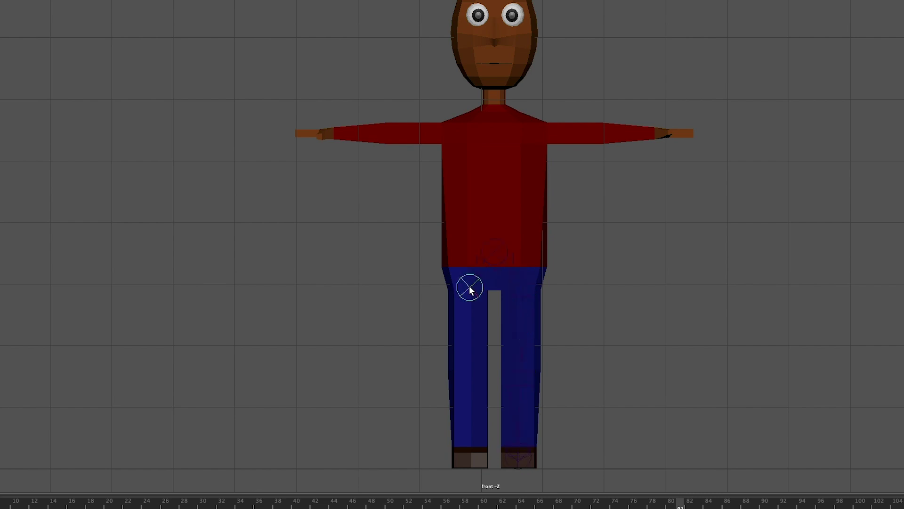
click(470, 370)
click(471, 453)
key(space)
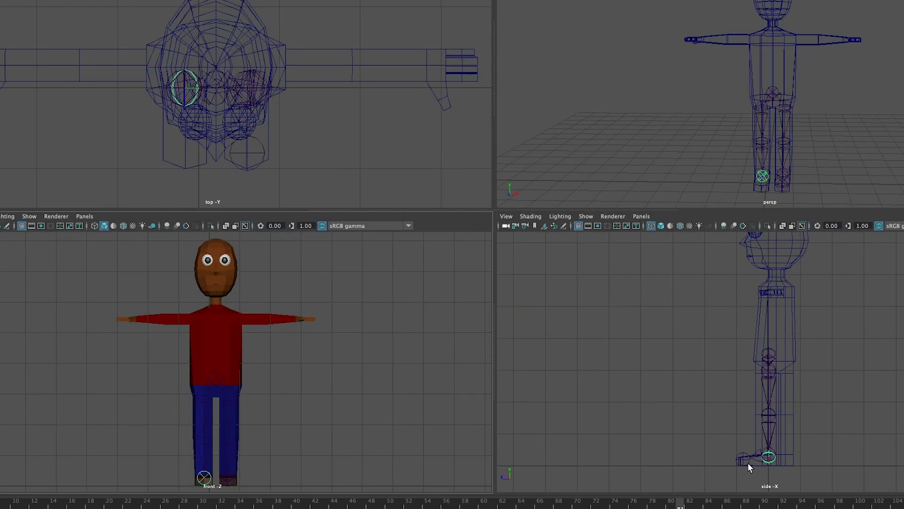
click(743, 460)
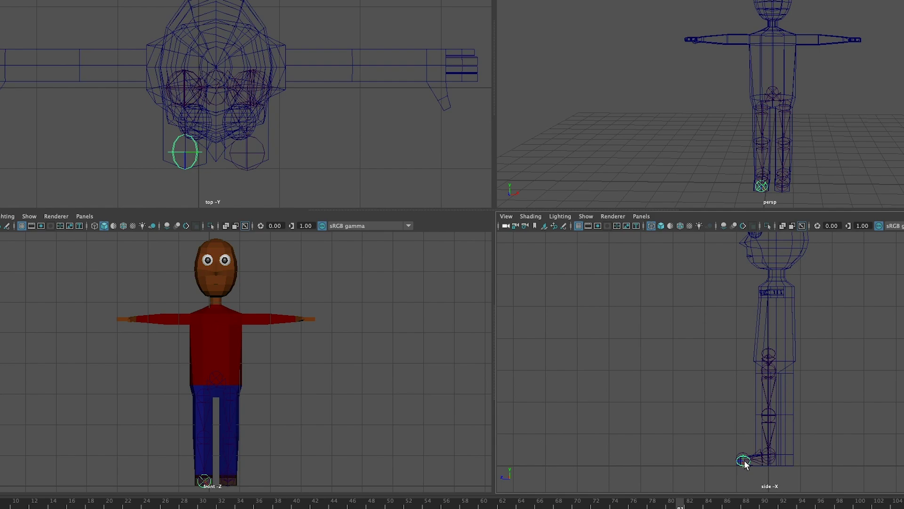
key(Return)
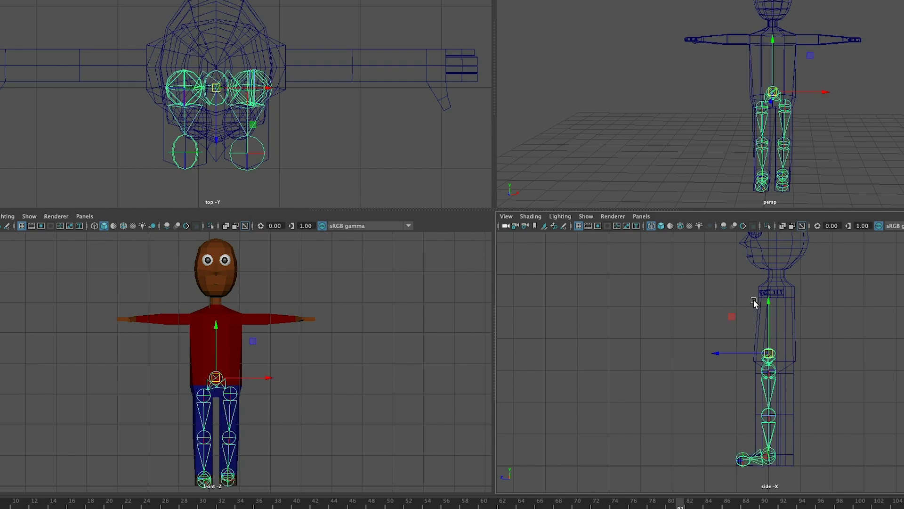
In the front view, branch a joint chain from the pelvis through the spine, chest and left clavicle, shoulder and elbow to the wrist
key(space)
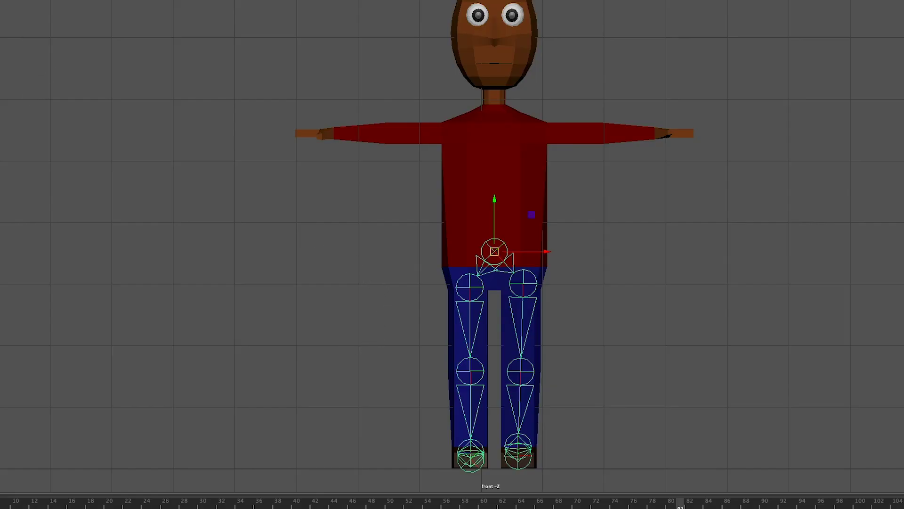
click(1, 56)
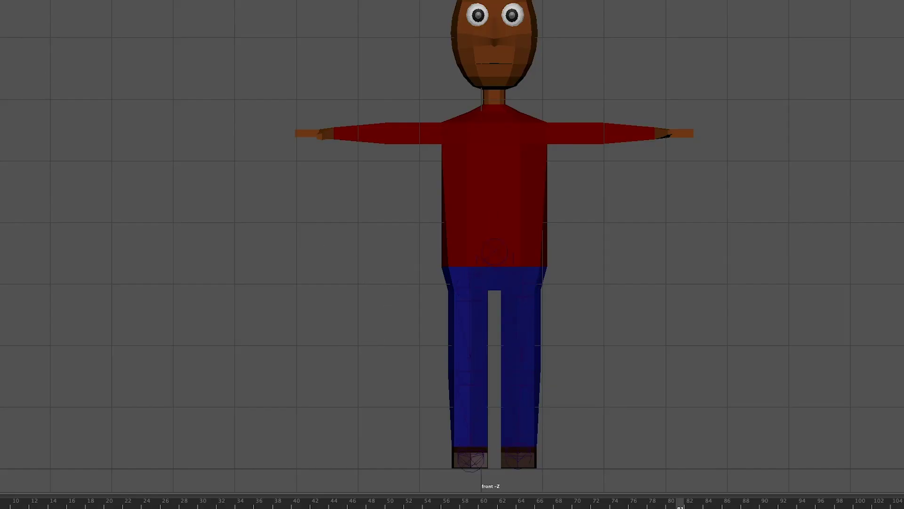
click(494, 251)
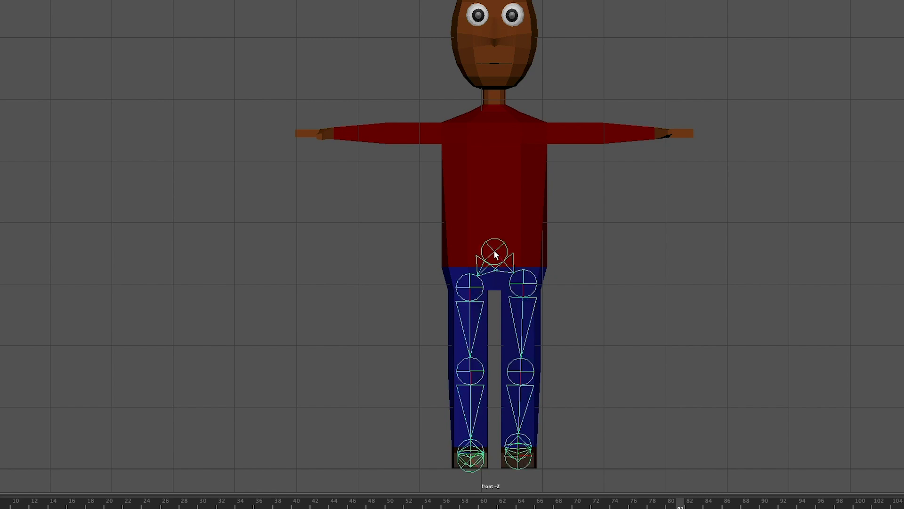
click(492, 208)
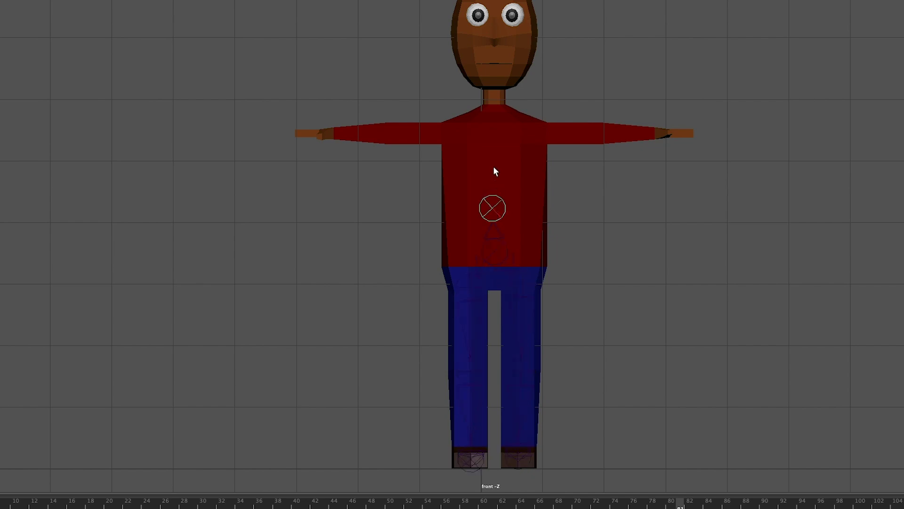
click(491, 153)
click(512, 124)
click(547, 133)
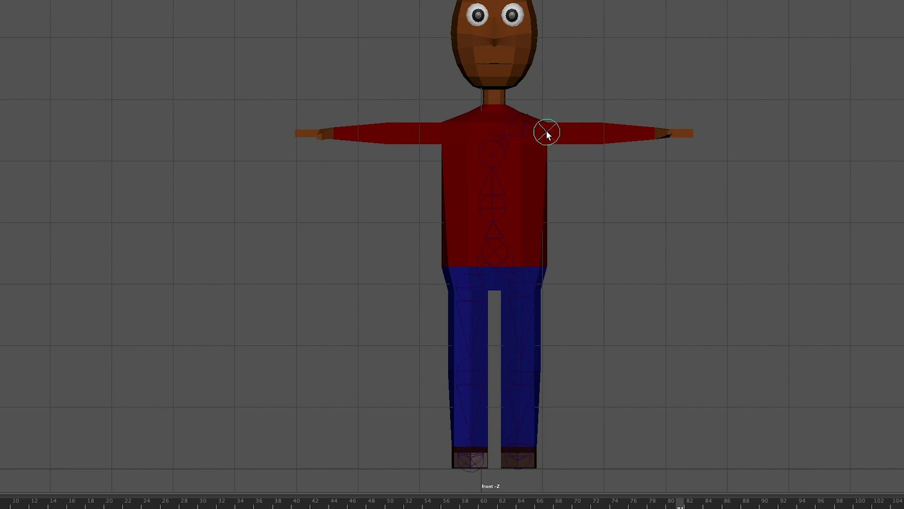
click(603, 134)
click(652, 133)
In the top view, move the left shoulder joint and its child joints back in depth onto the centre line of the arm mesh
key(space)
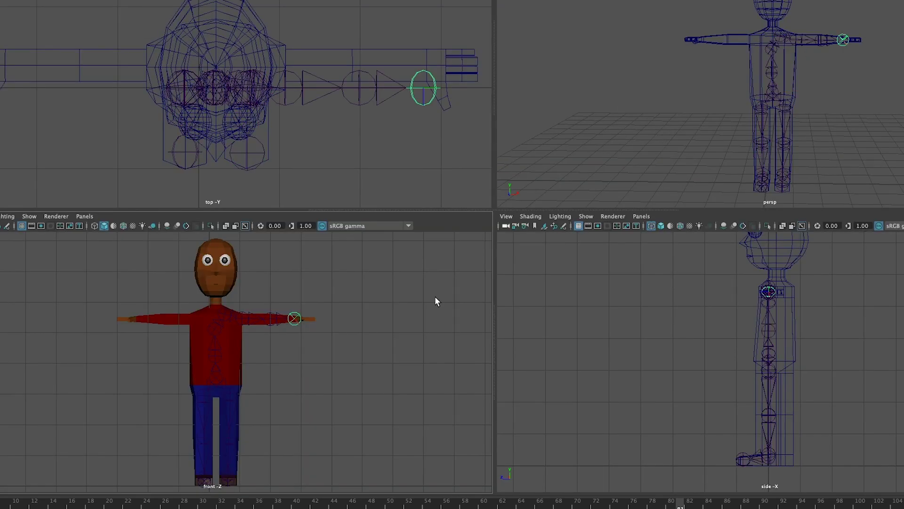
key(space)
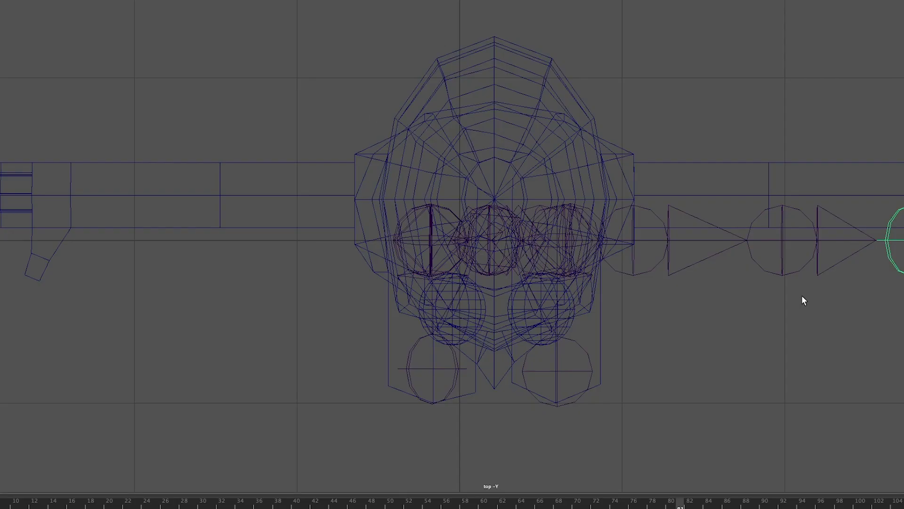
middle_drag(637, 238, 636, 238)
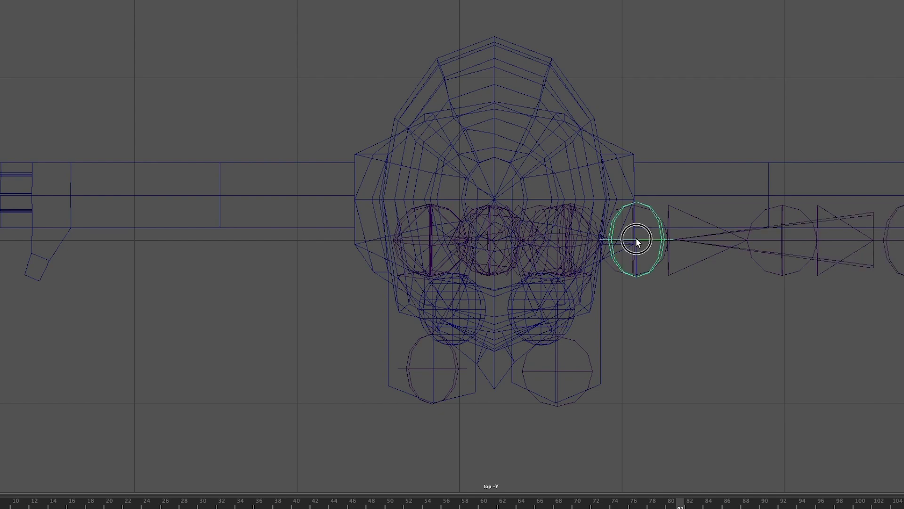
key(Up)
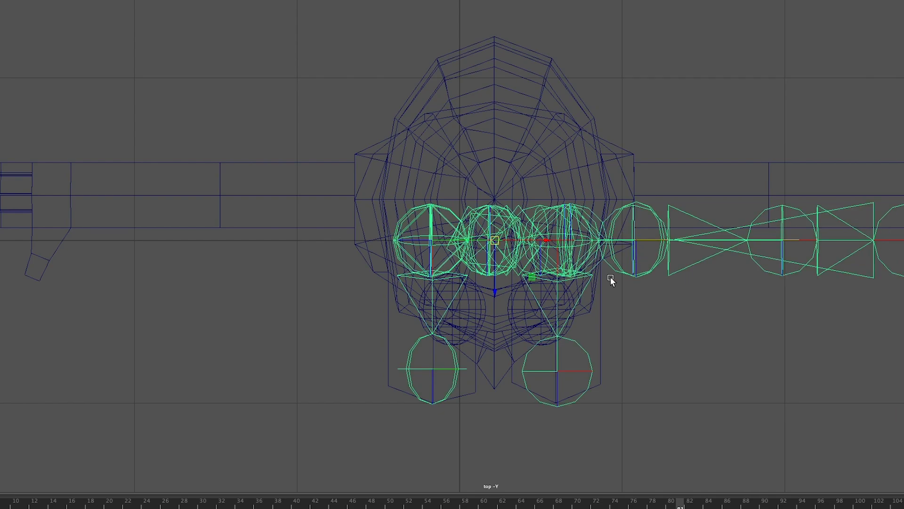
click(666, 245)
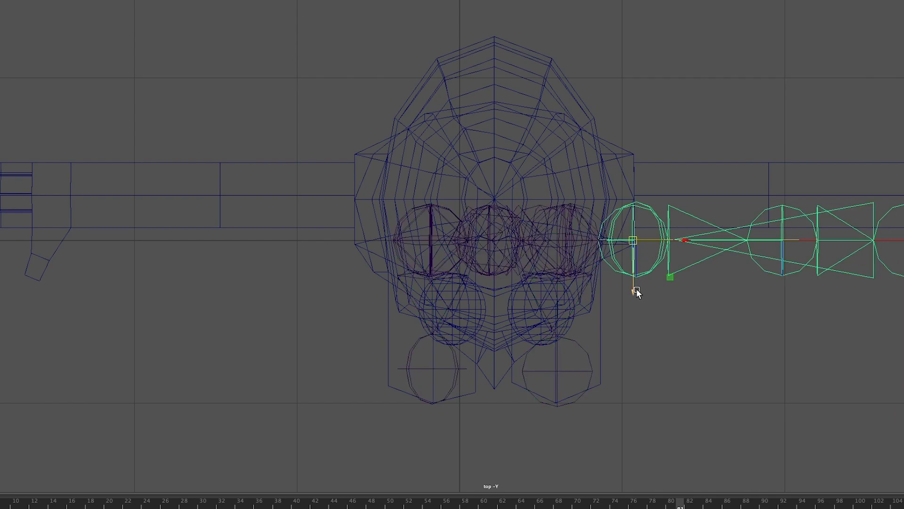
drag(636, 292, 639, 247)
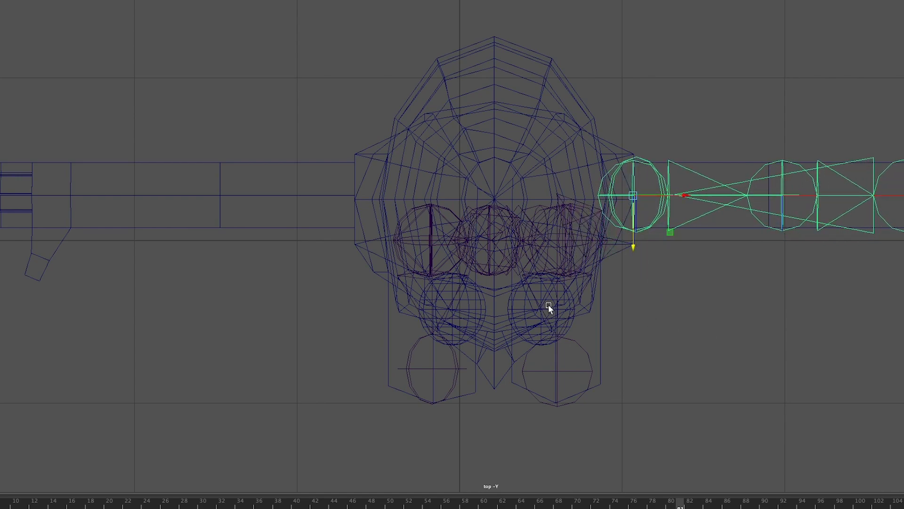
Branch a joint chain from the left wrist through the base of the thumb to the thumb tip
click(282, 210)
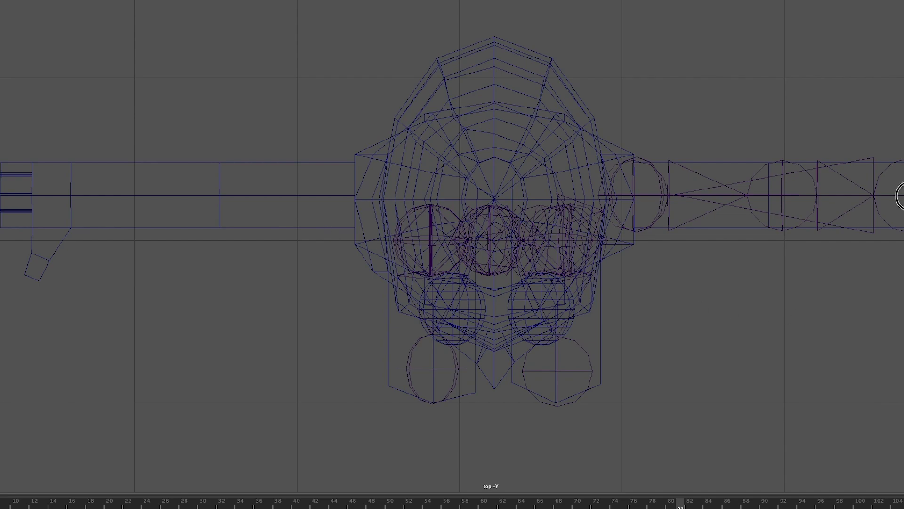
key(ctrl+z)
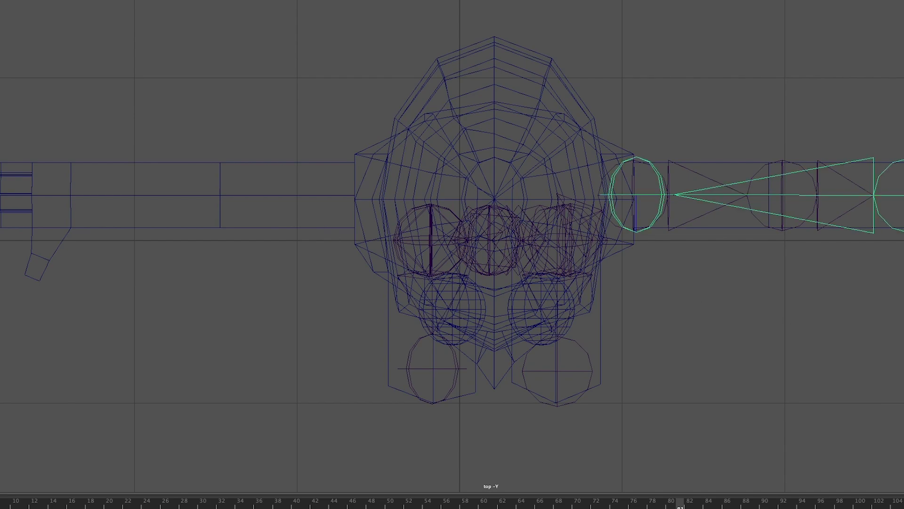
alt+middle_drag(895, 206, 600, 196)
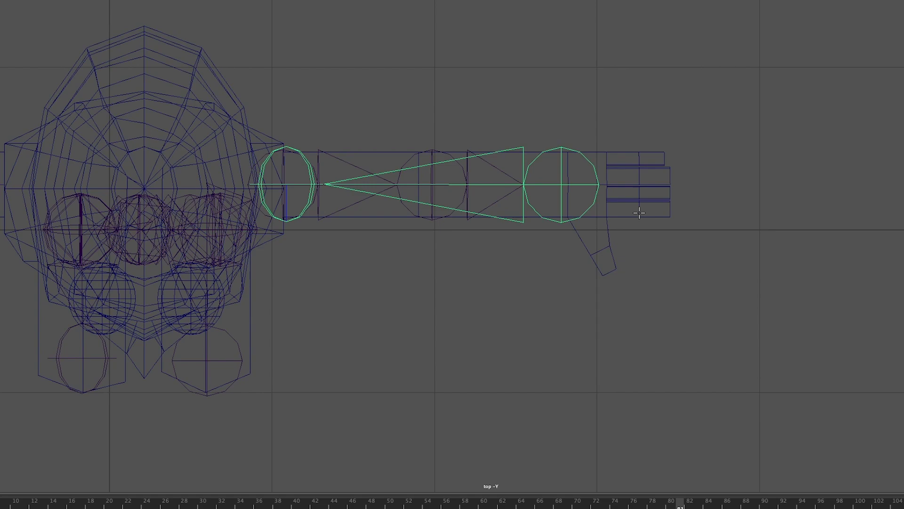
click(592, 235)
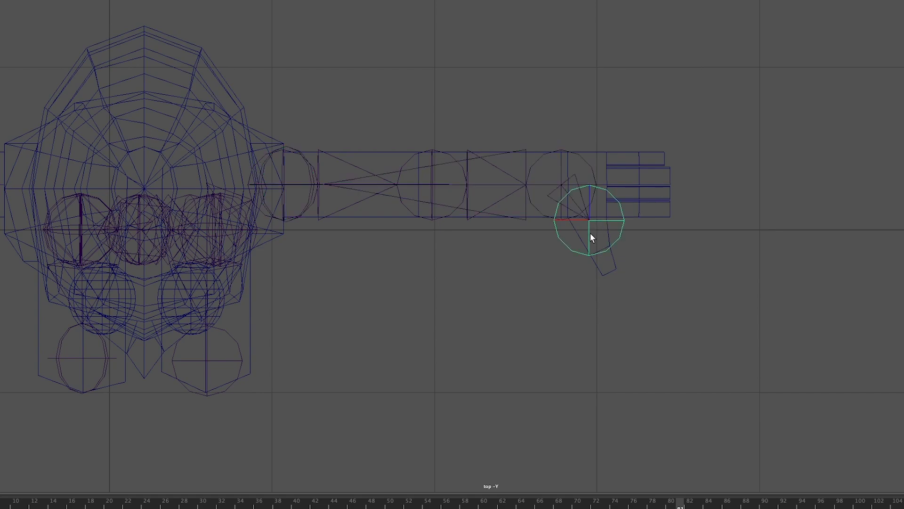
drag(589, 220, 601, 256)
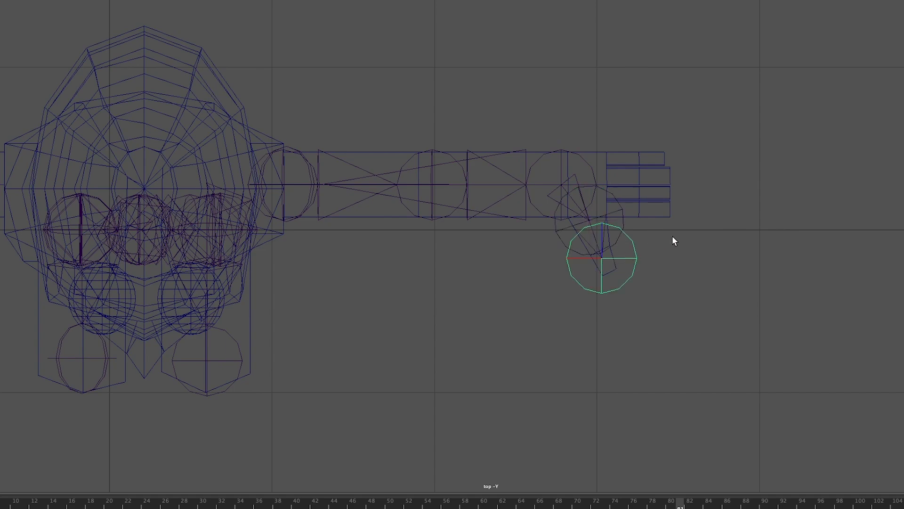
key(Return)
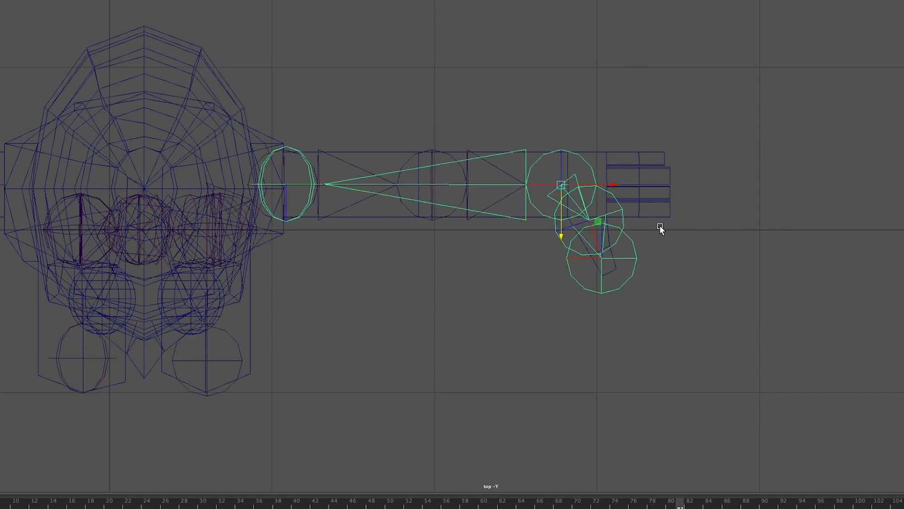
Set the joint display size to 0.26 in the Kinematics preferences and save them
click(659, 230)
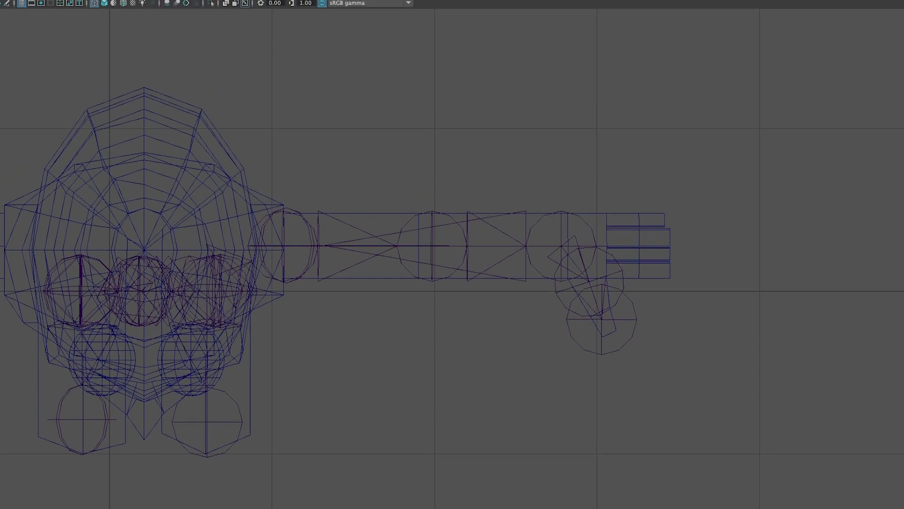
click(68, 16)
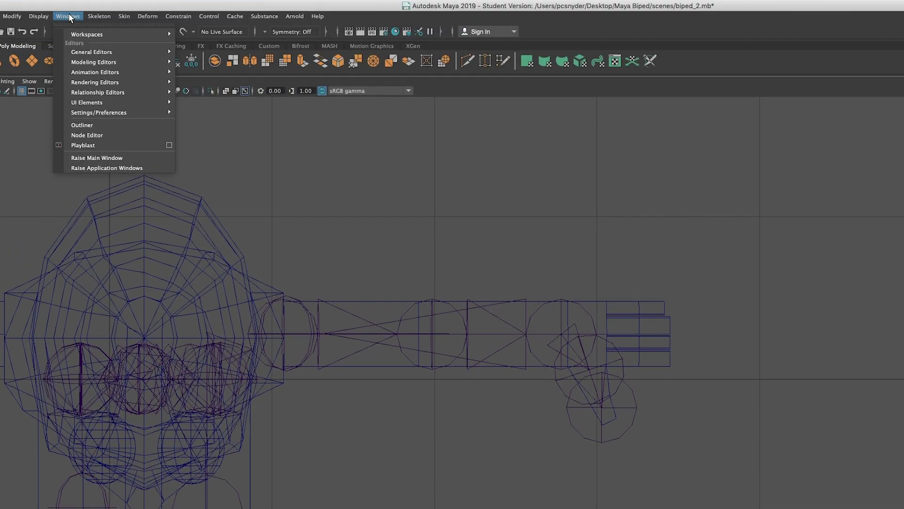
mouse_move(107, 113)
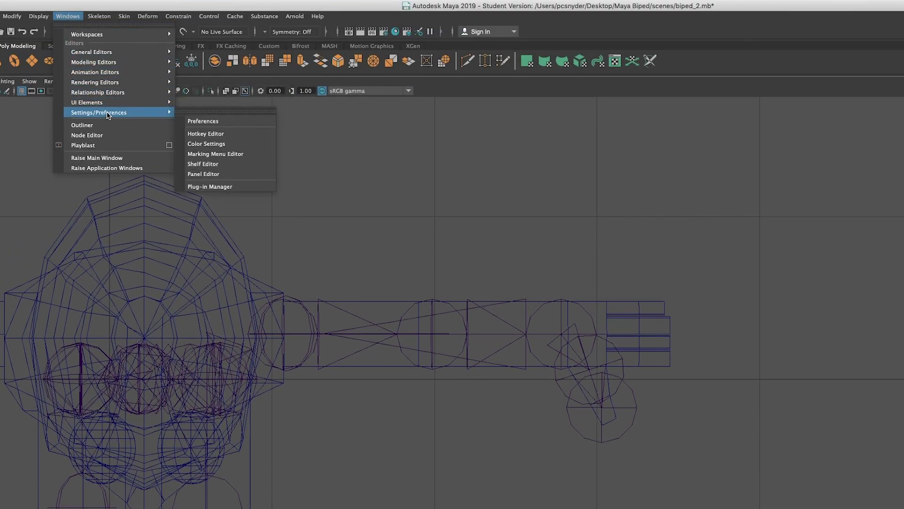
click(216, 122)
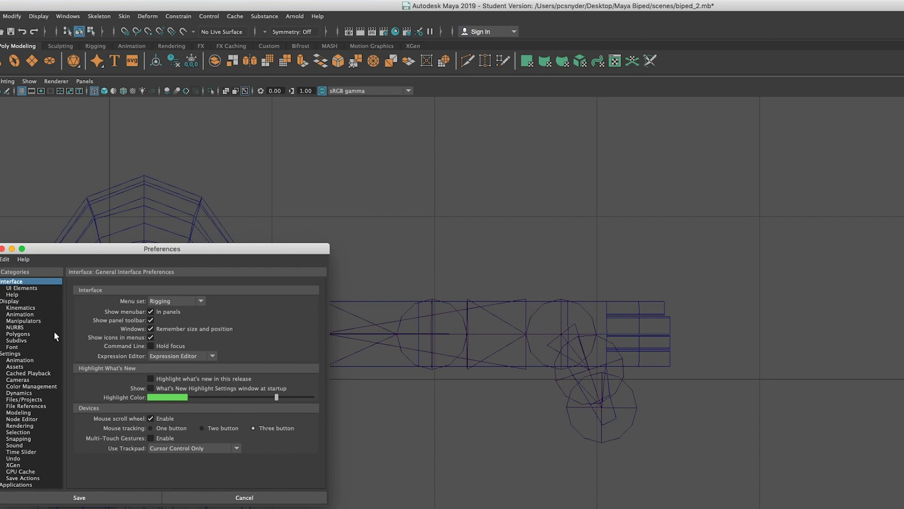
click(21, 308)
drag(214, 301, 199, 305)
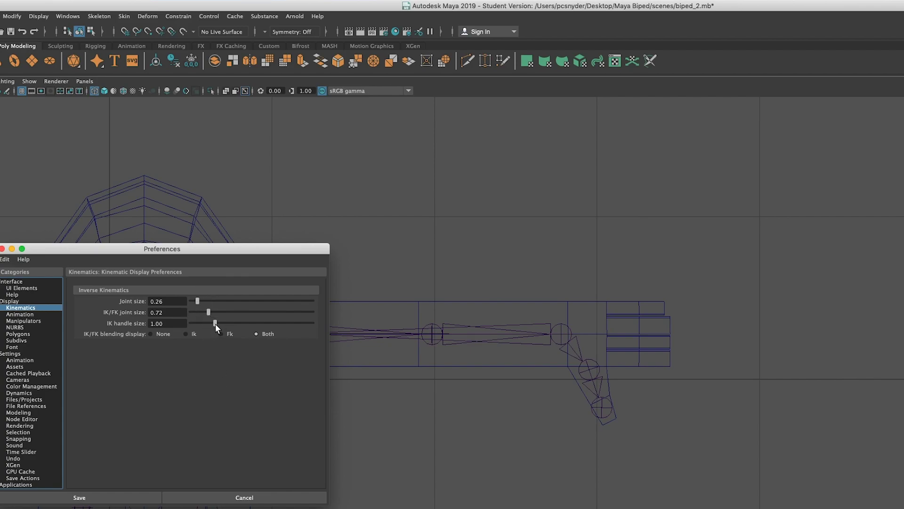
click(113, 499)
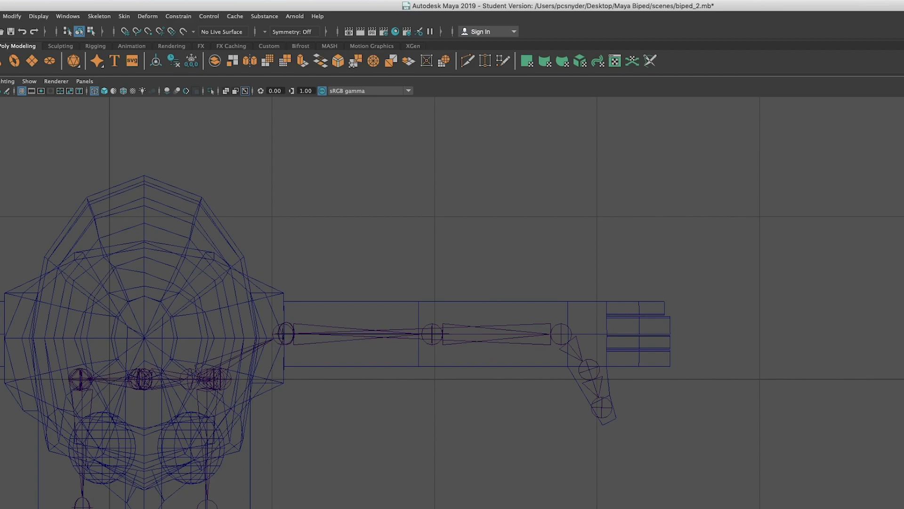
Branch a three-joint chain from the left wrist along the index finger, at its knuckle, middle and tip
click(560, 334)
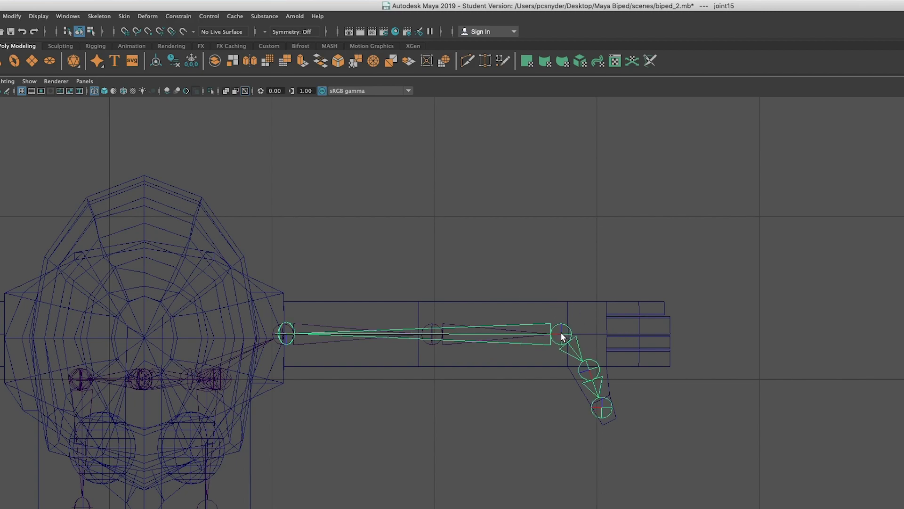
click(607, 357)
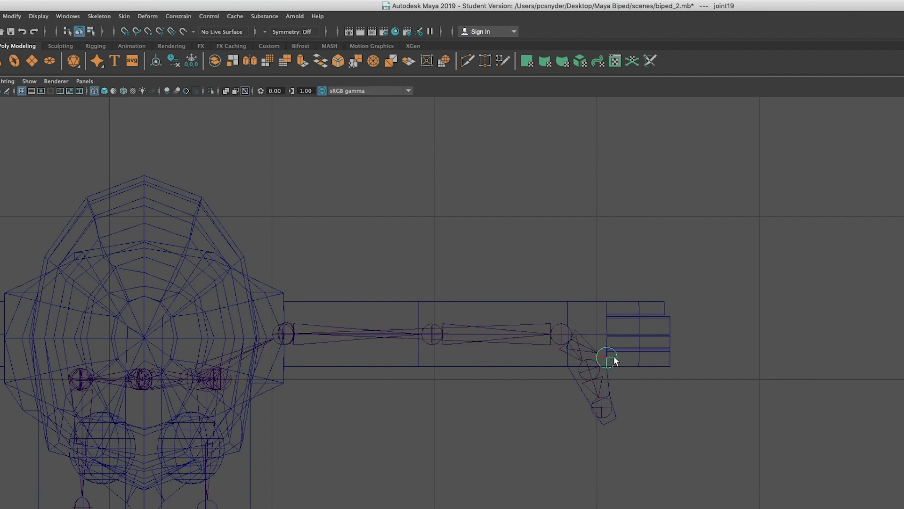
click(639, 359)
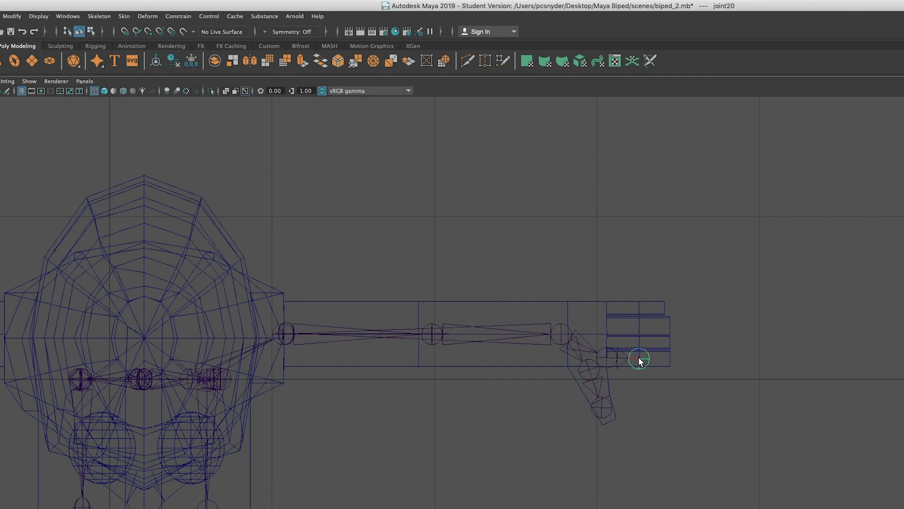
click(670, 359)
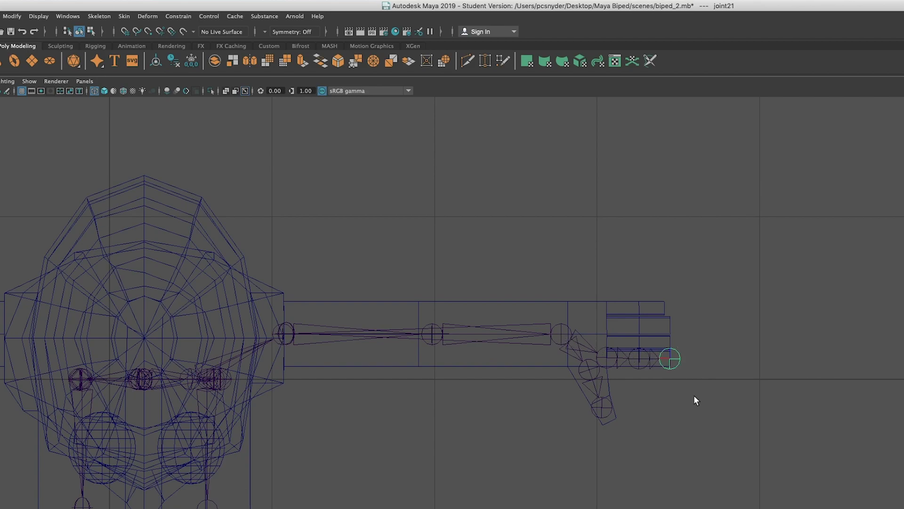
key(Return)
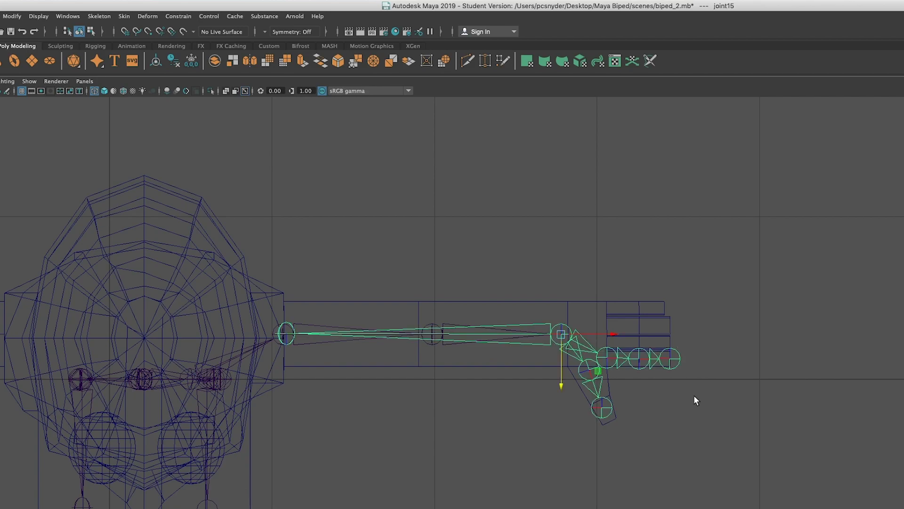
Branch a three-joint chain from the left wrist along the middle finger, from its knuckle to its tip
click(589, 371)
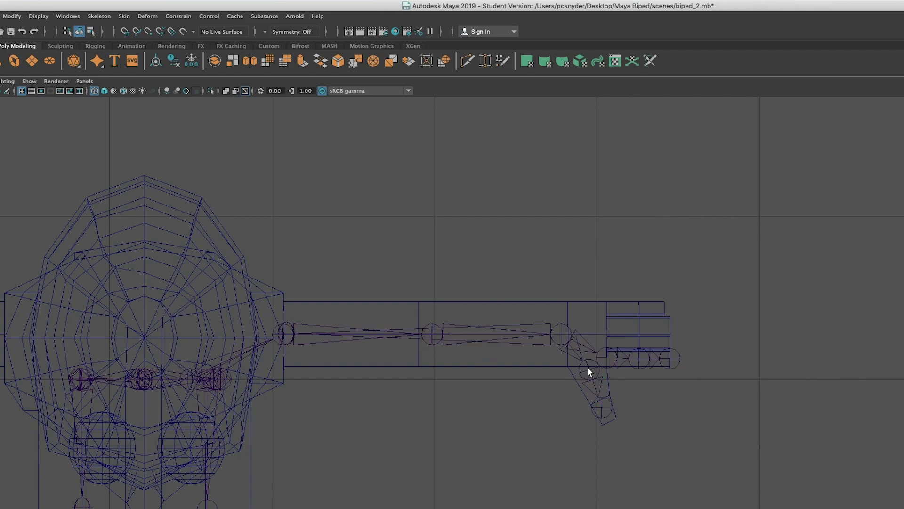
click(561, 332)
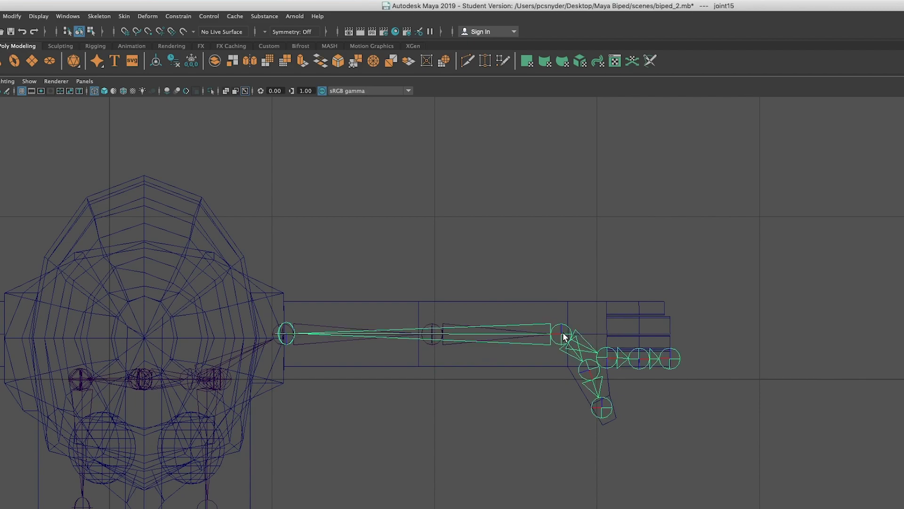
click(607, 340)
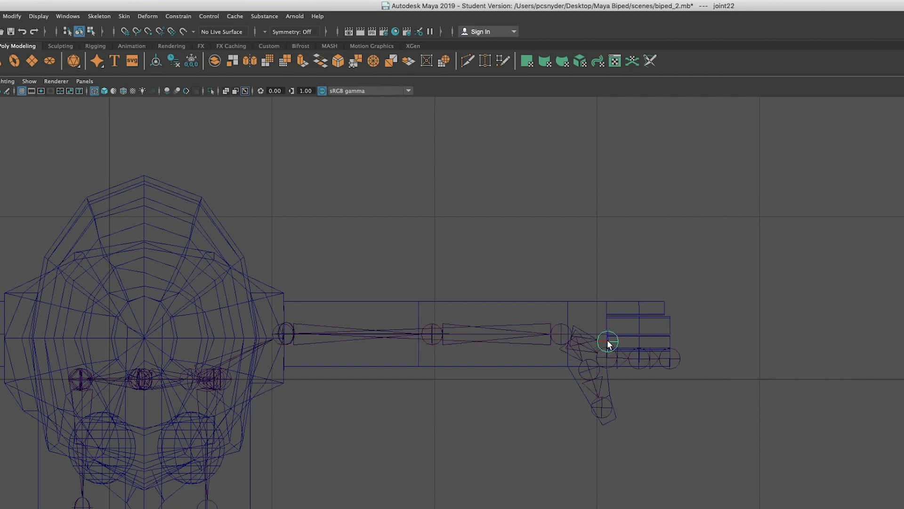
click(640, 341)
click(669, 341)
key(Return)
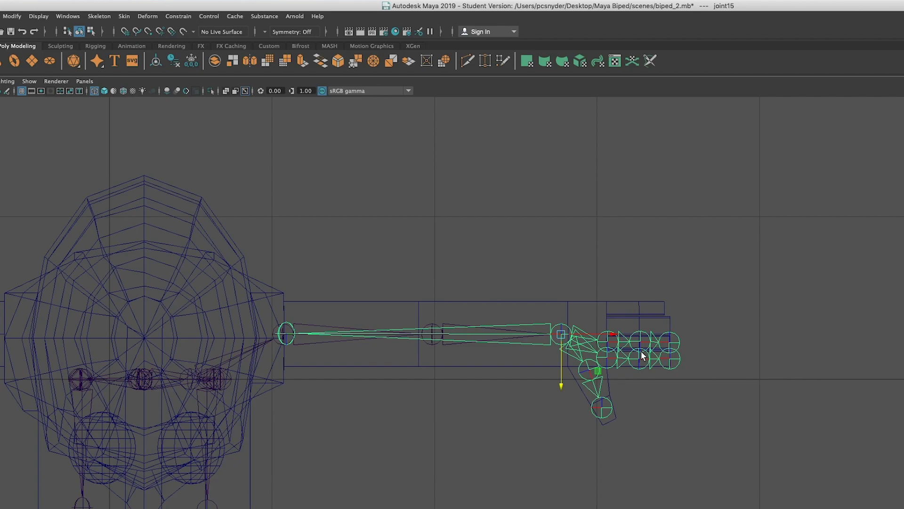
Branch a three-joint chain from the left wrist along the ring finger, from its knuckle to its tip
click(561, 337)
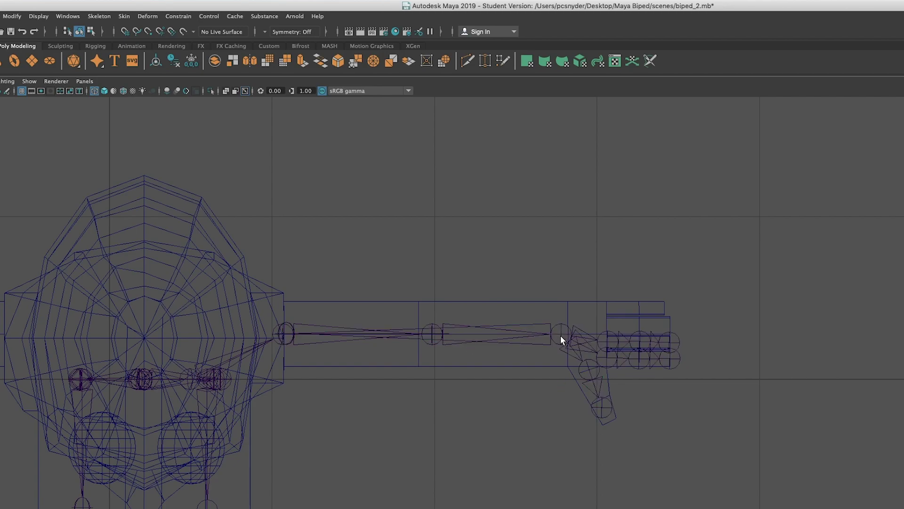
click(561, 334)
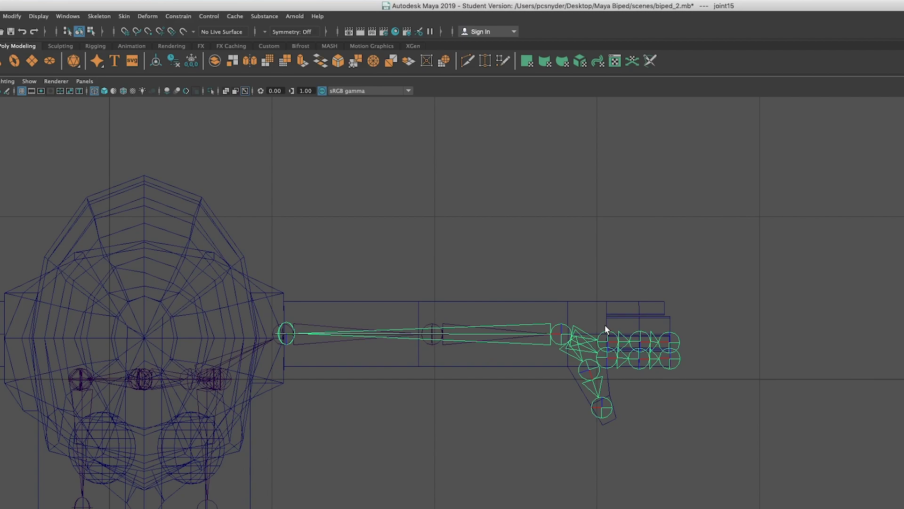
click(606, 324)
click(640, 324)
click(668, 326)
click(586, 328)
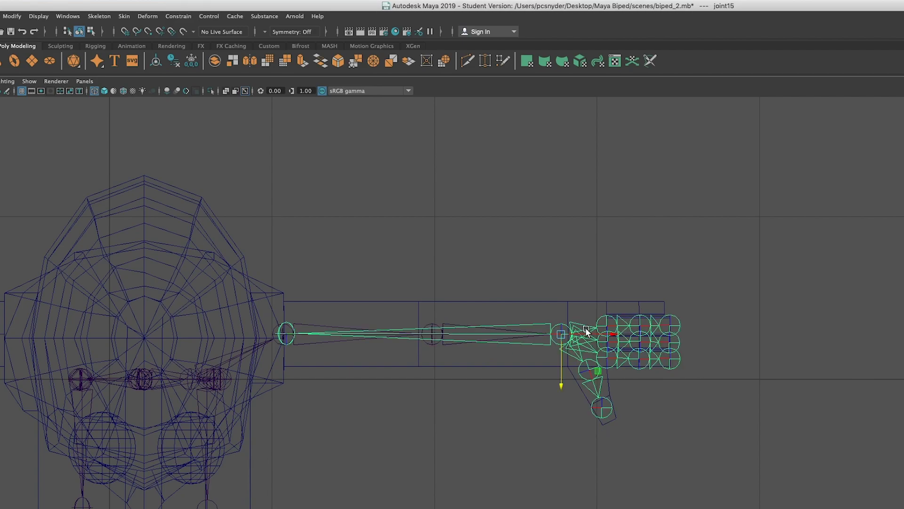
Branch a three-joint chain from the left wrist along the little finger, from its knuckle to its tip
click(554, 338)
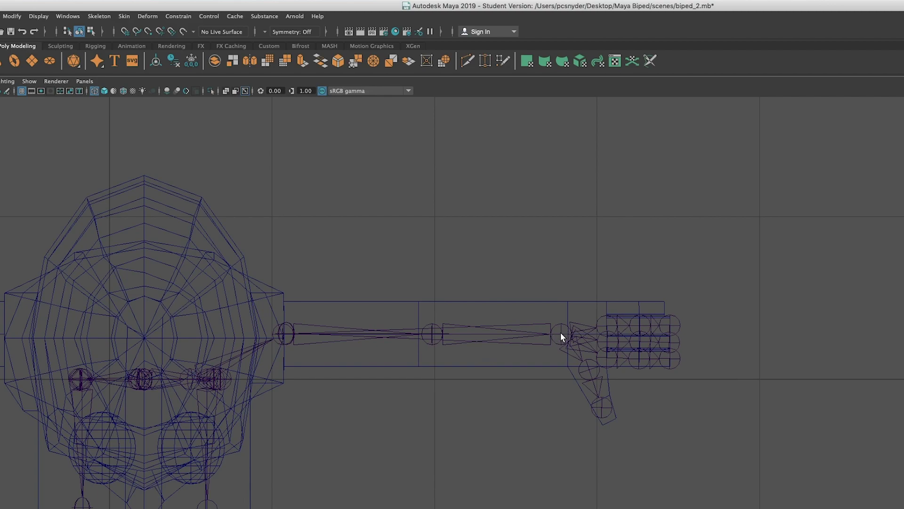
click(562, 334)
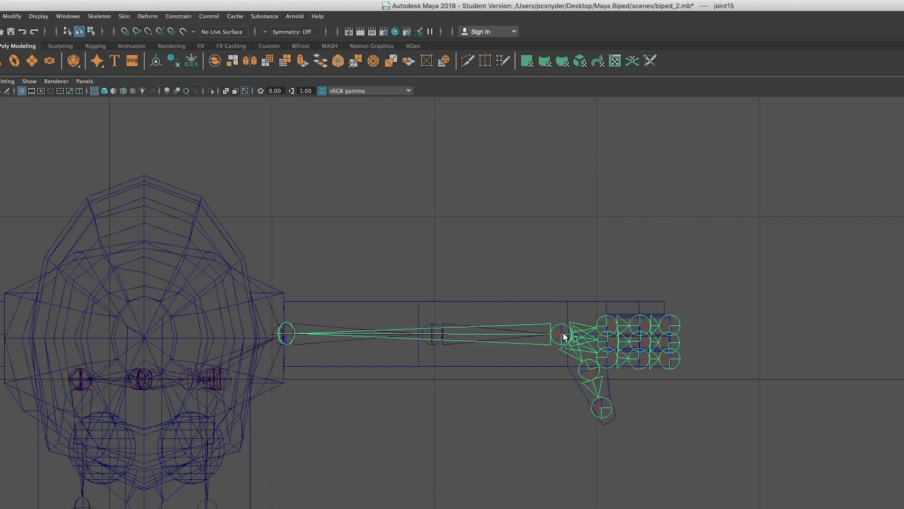
click(606, 308)
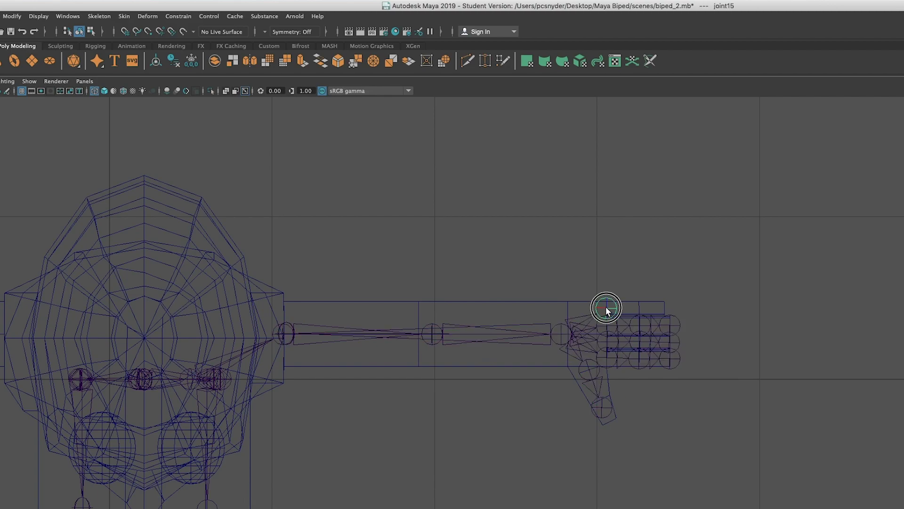
click(640, 308)
click(664, 308)
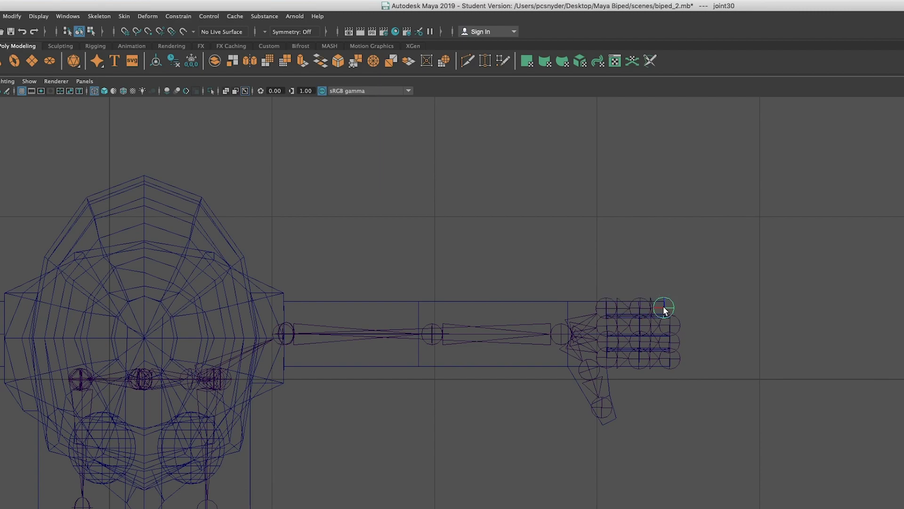
key(Return)
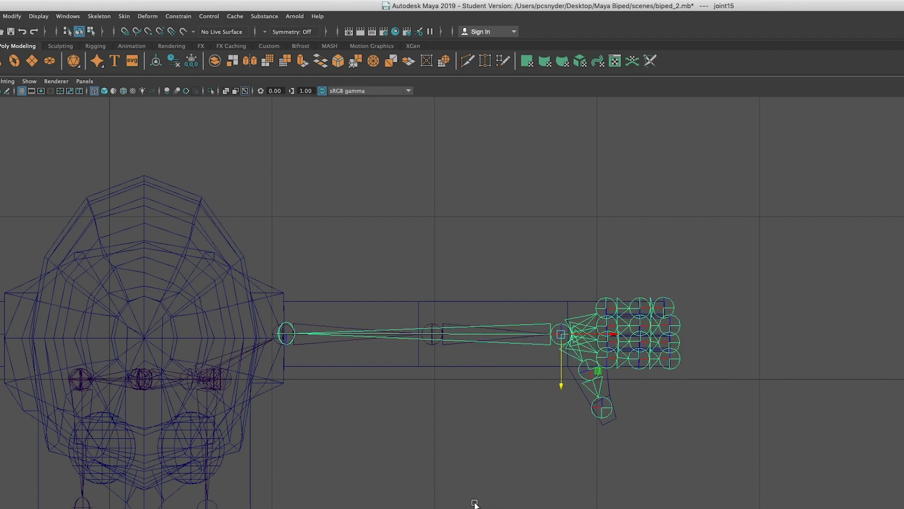
Mirror the left collarbone, arm and finger joints to the right side across YZ with the Behavior function
alt+middle_drag(369, 488, 583, 460)
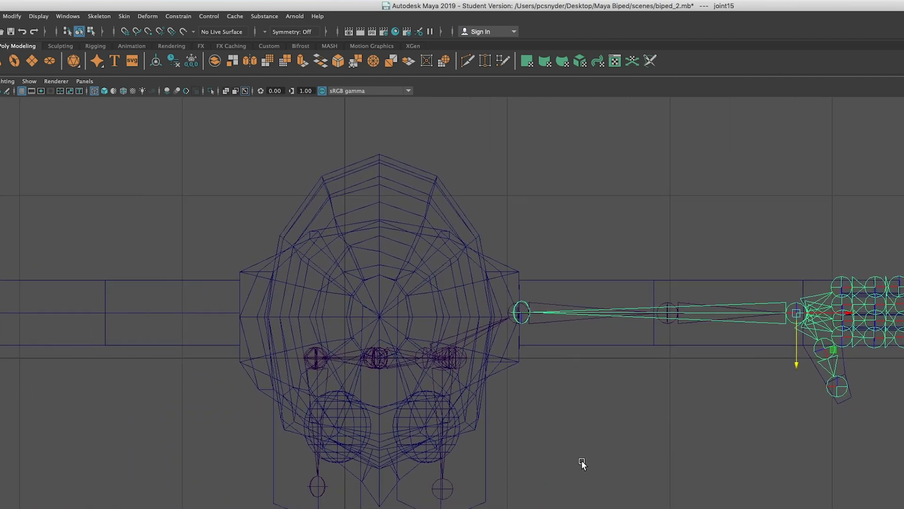
key(space)
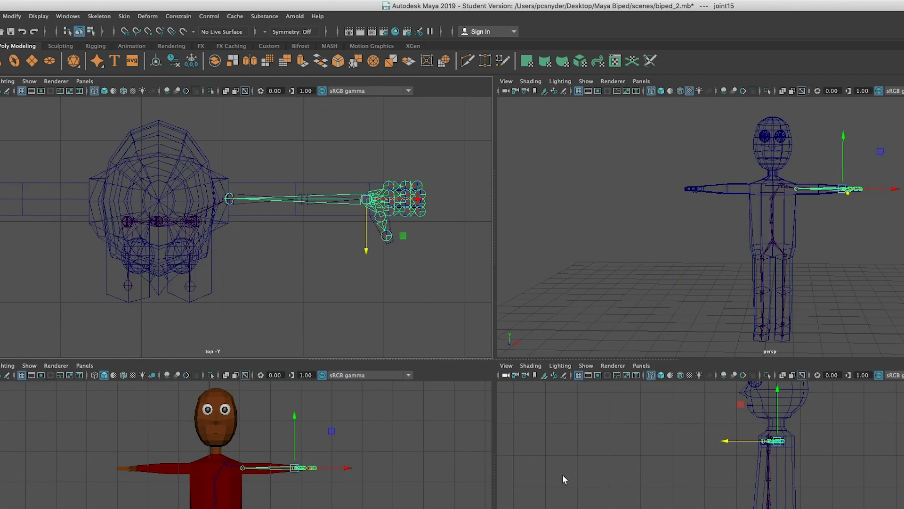
key(space)
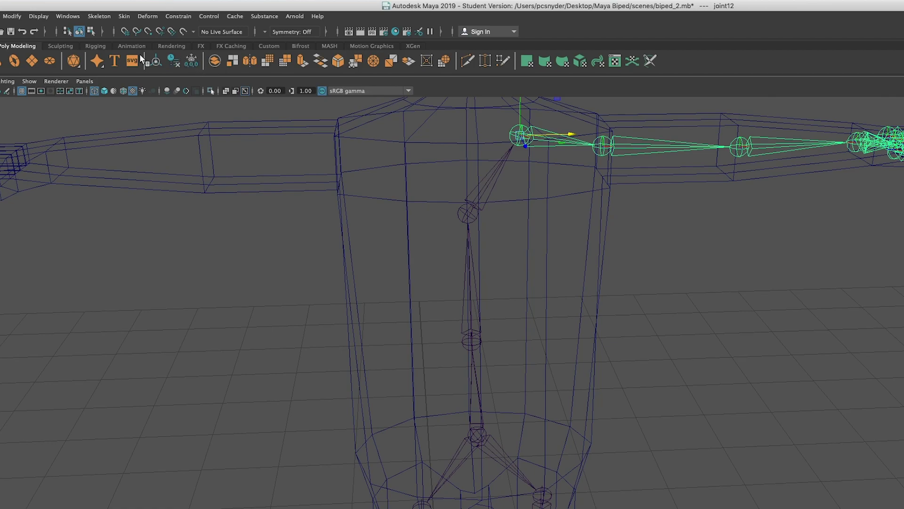
click(99, 17)
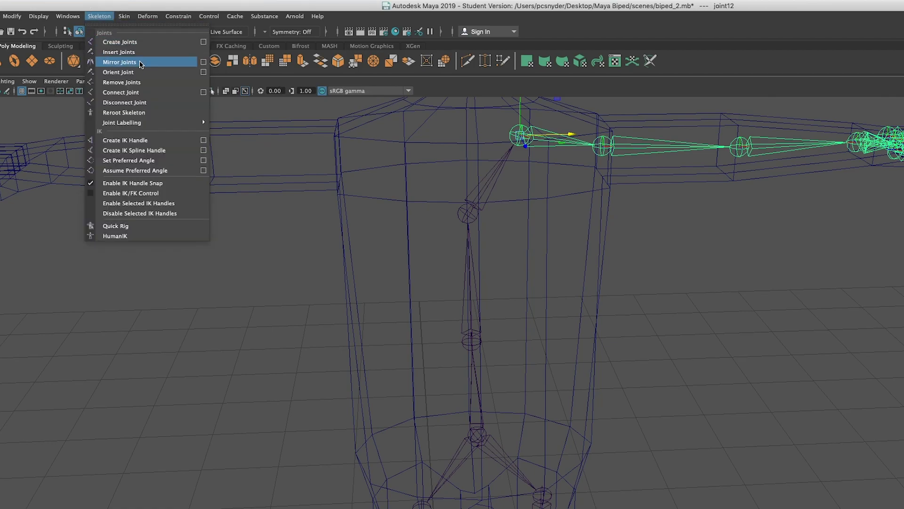
click(203, 63)
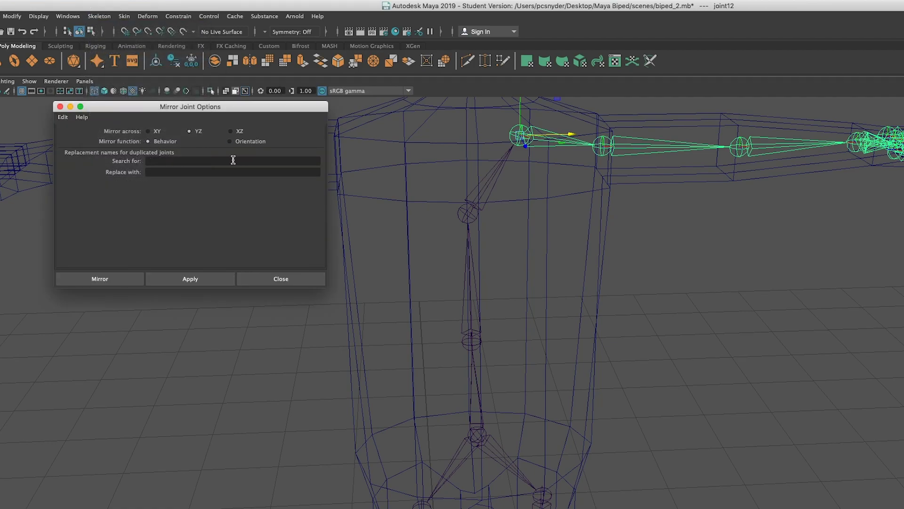
click(193, 281)
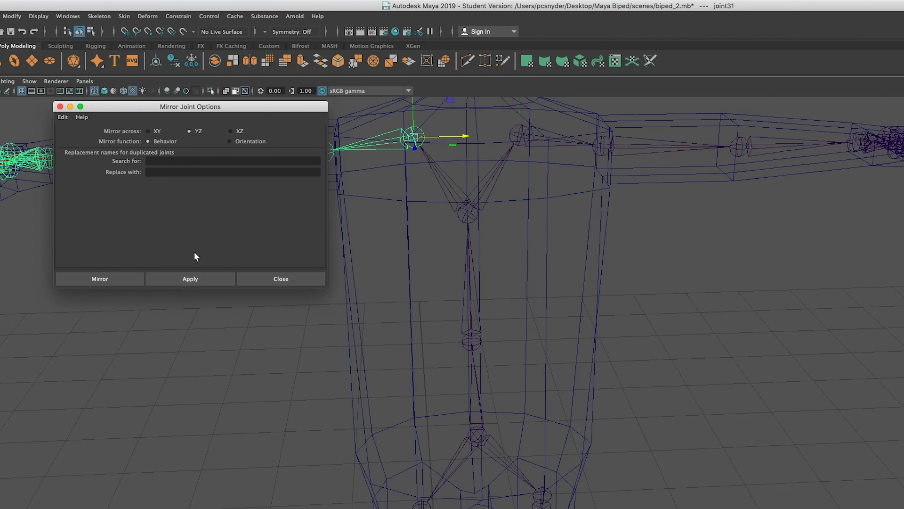
click(287, 281)
Move the right shoulder joint slightly inward along X to the edge of the torso mesh
mouse_move(455, 241)
alt+mouse_down()
mouse_move(447, 238)
mouse_move(439, 299)
mouse_move(447, 240)
alt+mouse_up()
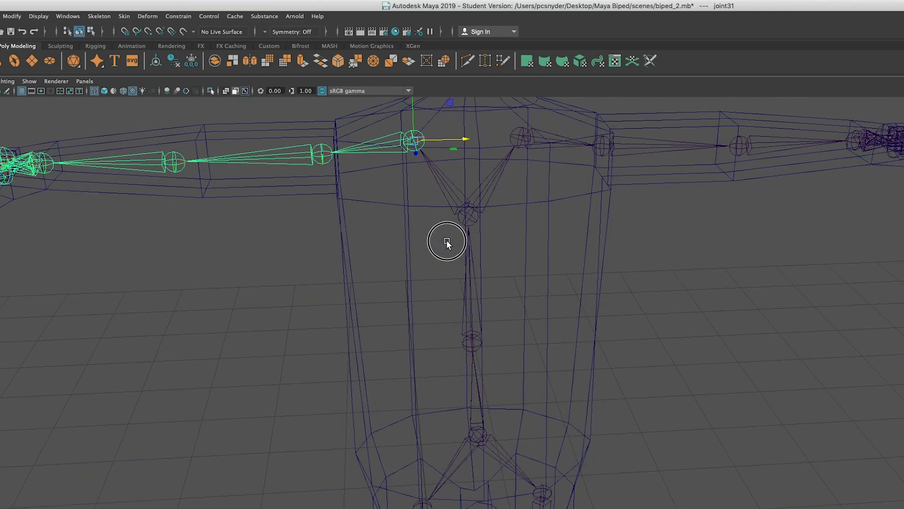
alt+middle_drag(288, 290, 406, 317)
alt+drag(319, 313, 321, 351)
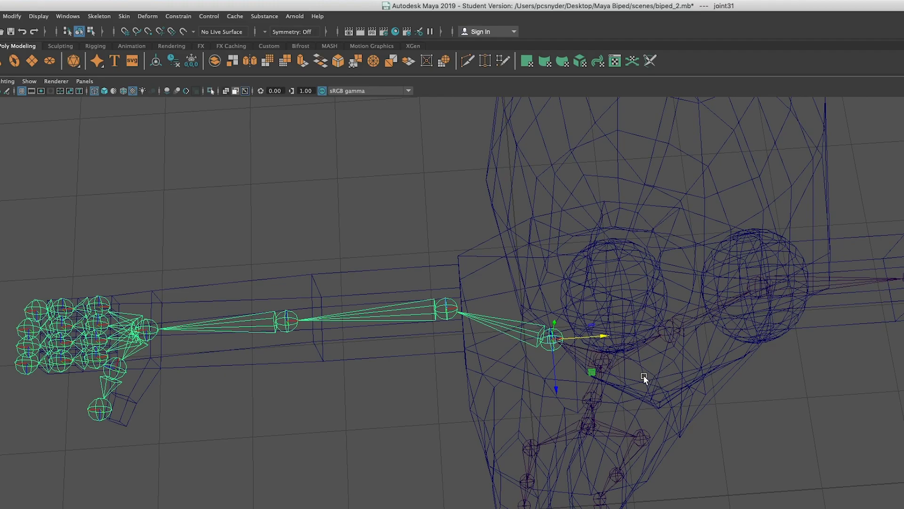
alt+drag(552, 373, 574, 408)
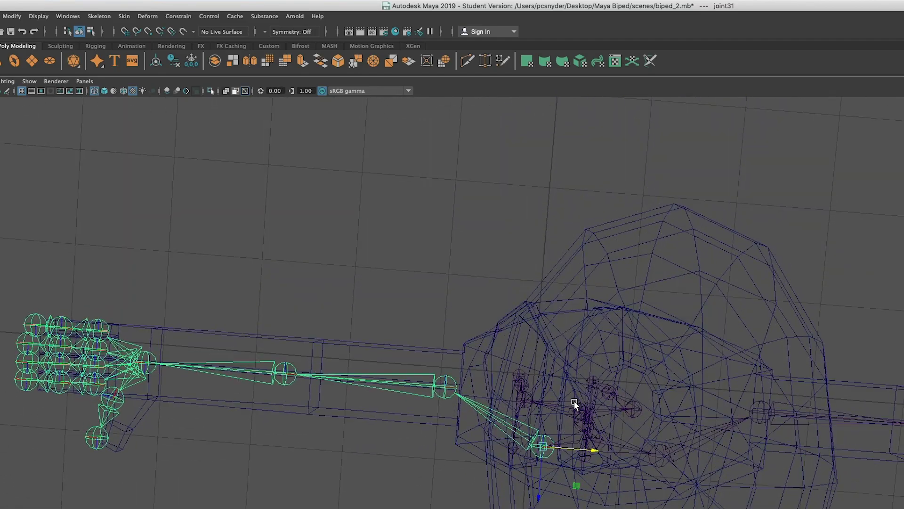
key(space)
key(space)
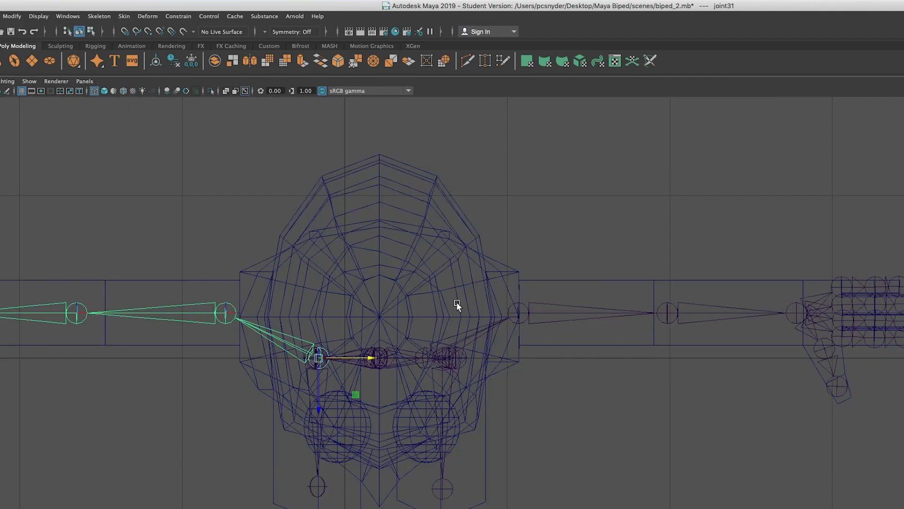
click(229, 322)
drag(267, 313, 282, 314)
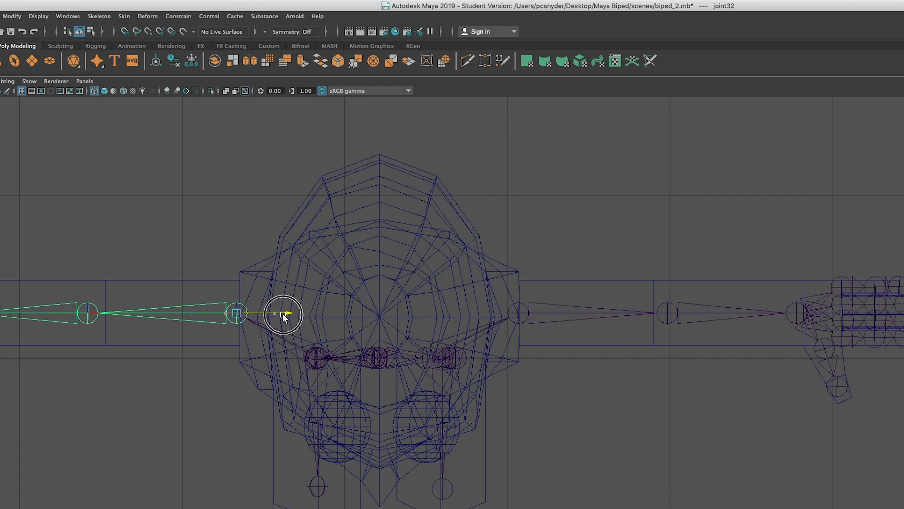
key(BackSpace)
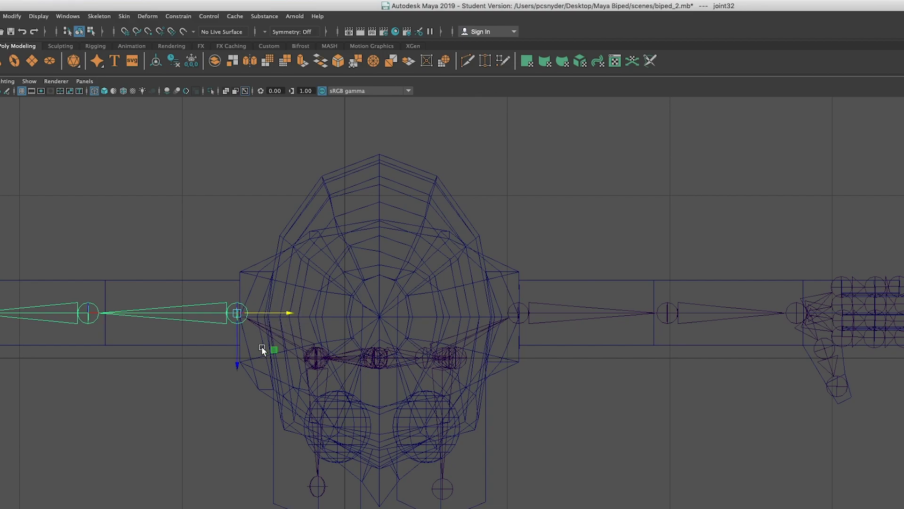
Move the right elbow joint slightly along X toward the elbow edge of the arm mesh
alt+middle_drag(242, 343, 407, 331)
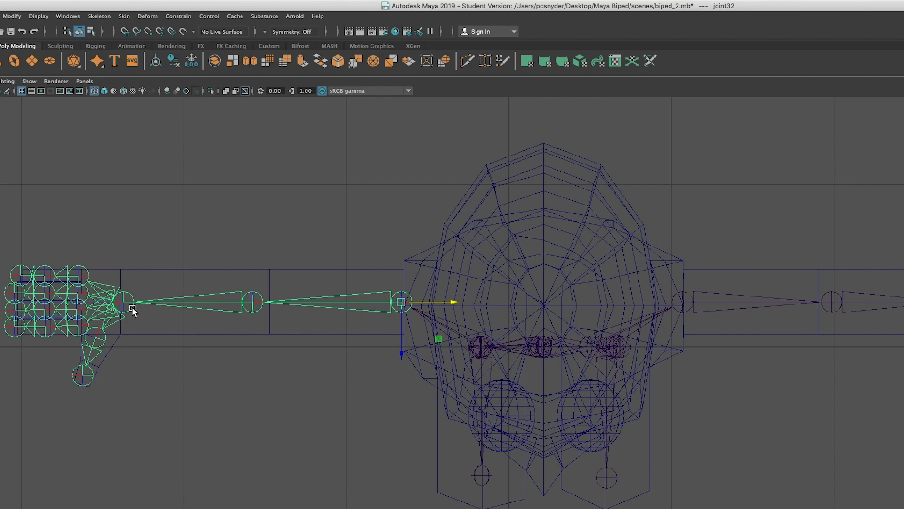
click(259, 307)
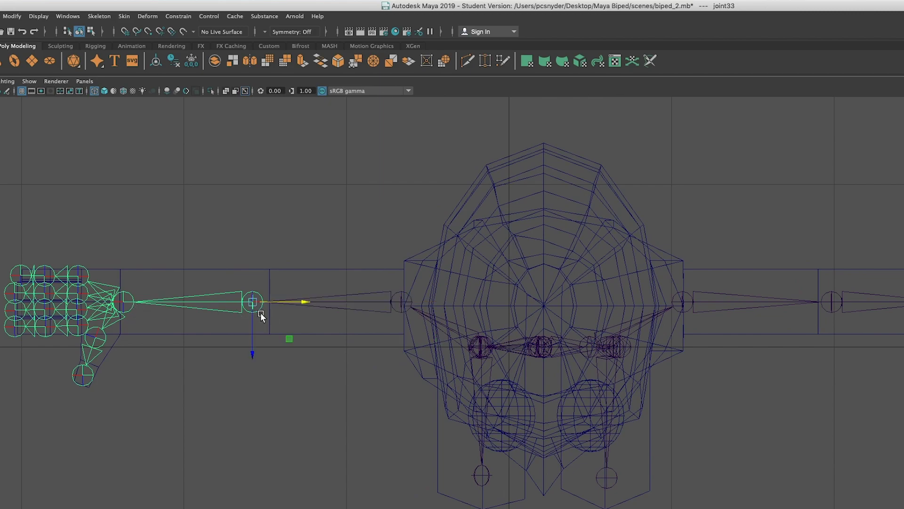
drag(301, 300, 310, 301)
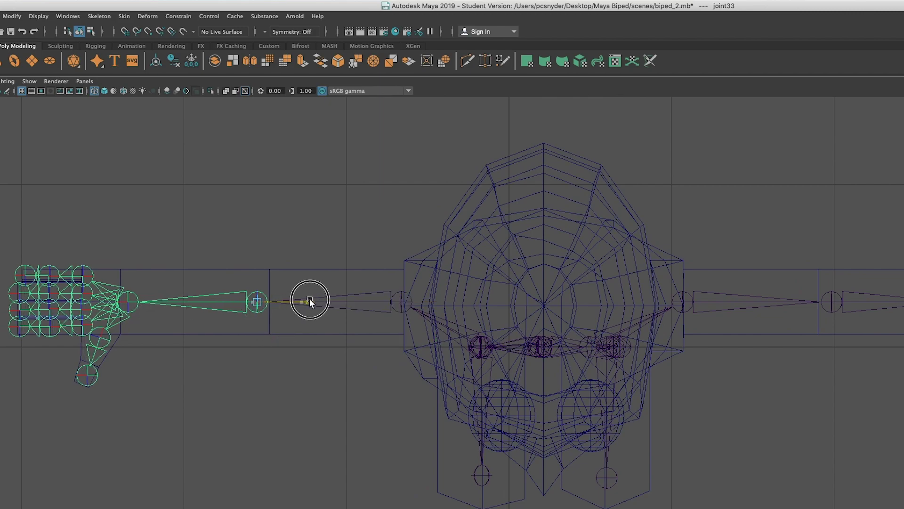
Branch a two-joint chain from the upper chest joint, at the top of the neck and the top of the head
key(space)
key(space)
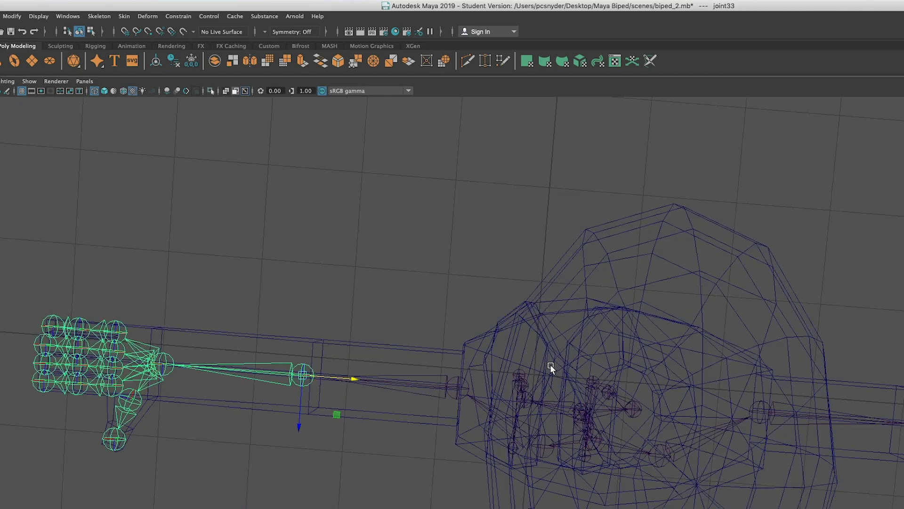
scroll(454, 380, down, 10)
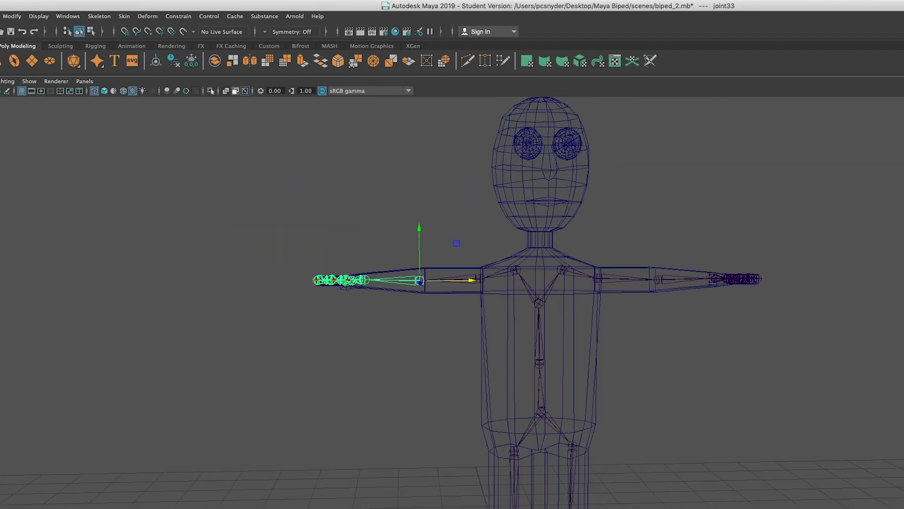
key(space)
key(space)
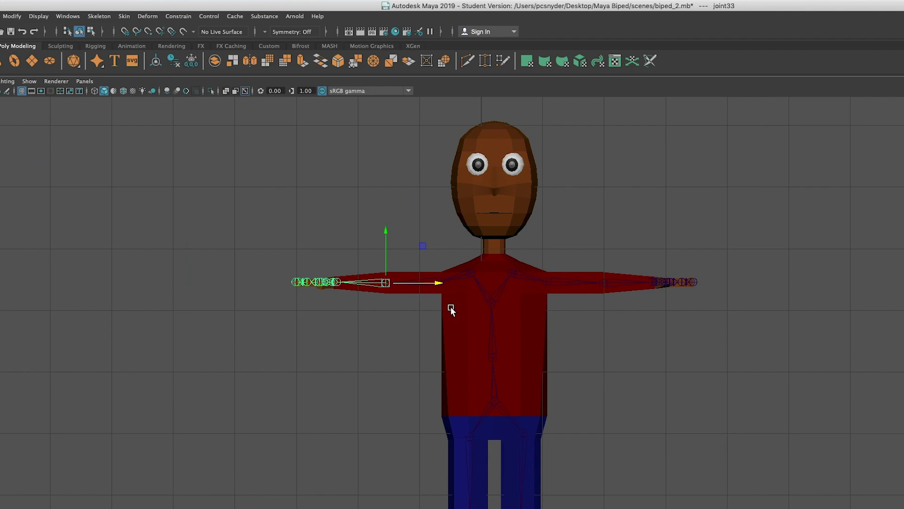
click(490, 299)
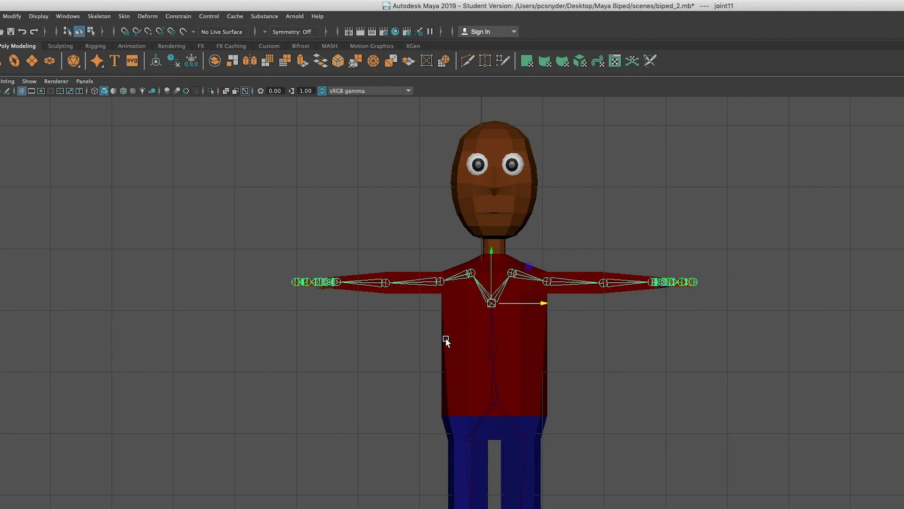
click(2, 278)
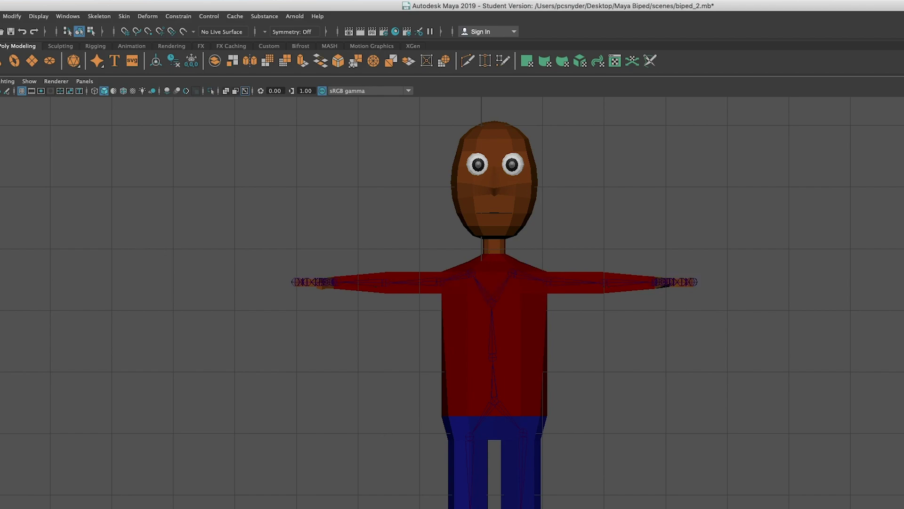
click(492, 304)
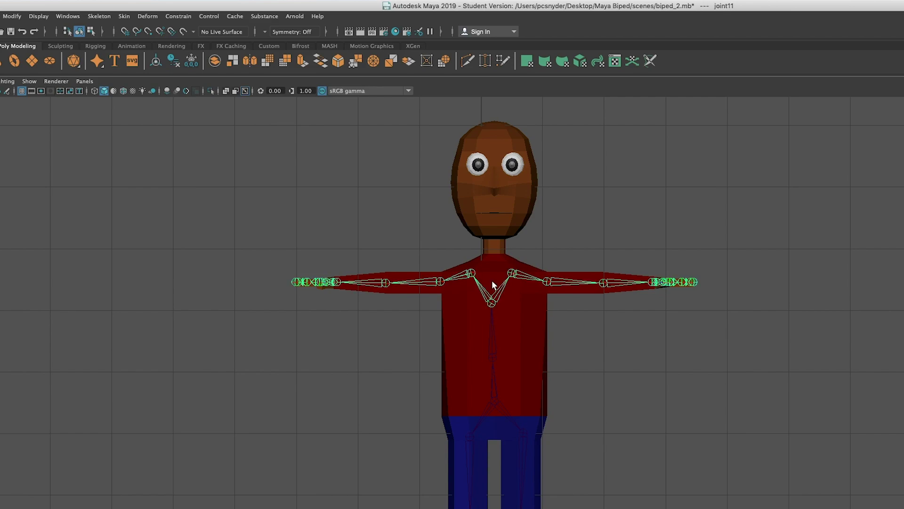
click(495, 239)
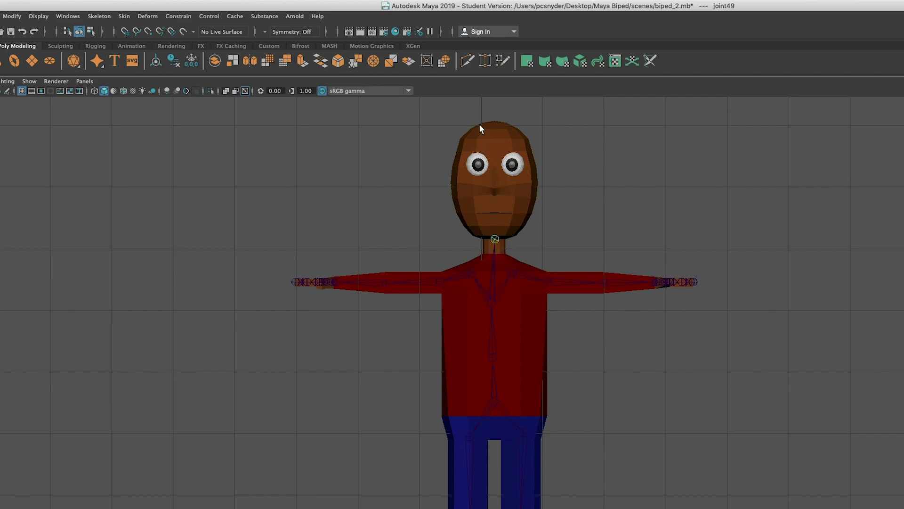
click(494, 121)
key(Return)
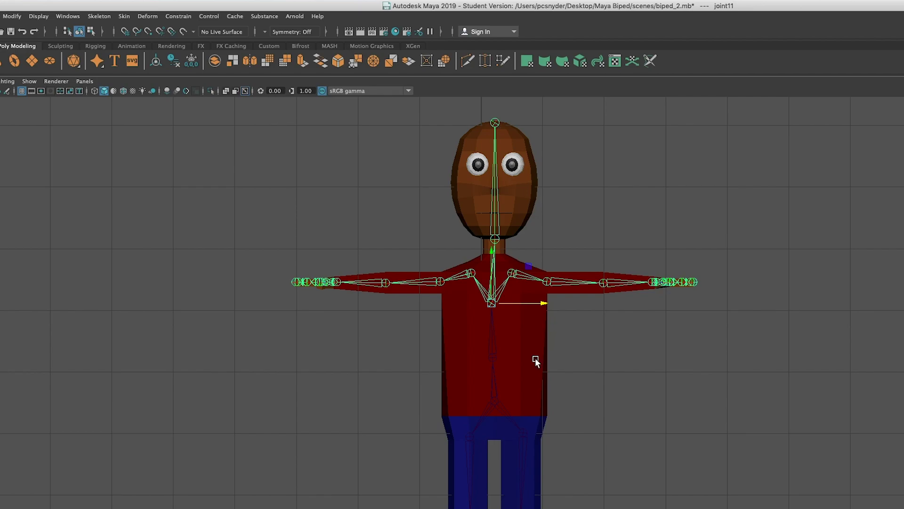
Display the character in wireframe so the leg joints inside the mesh can be reached
click(495, 402)
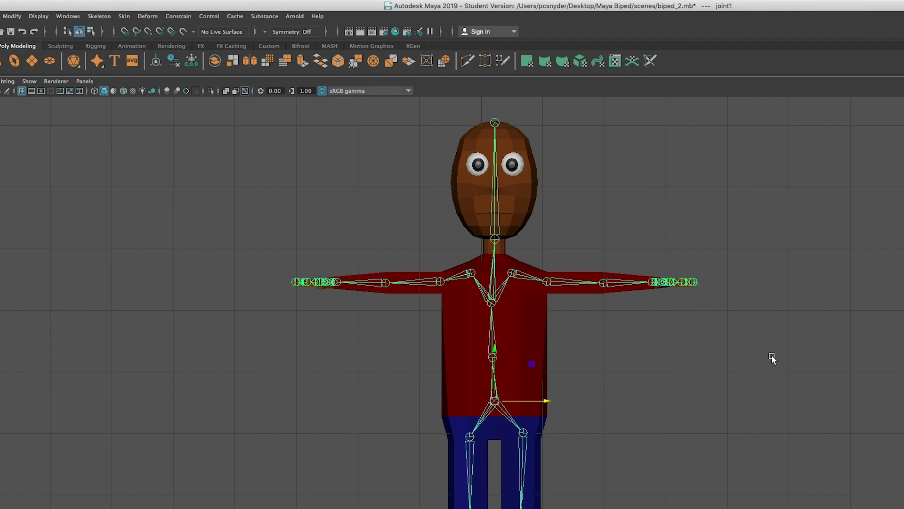
key(4)
alt+drag(813, 302, 693, 333)
alt+drag(593, 481, 607, 418)
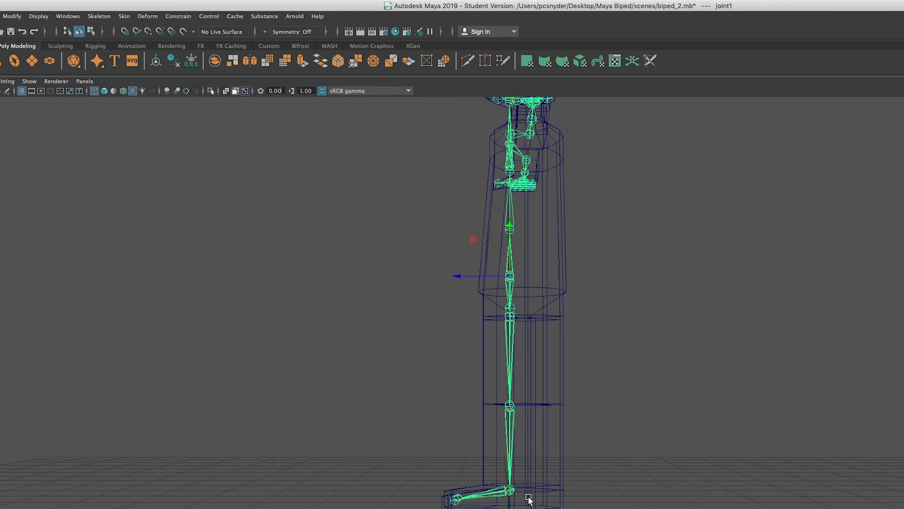
click(504, 508)
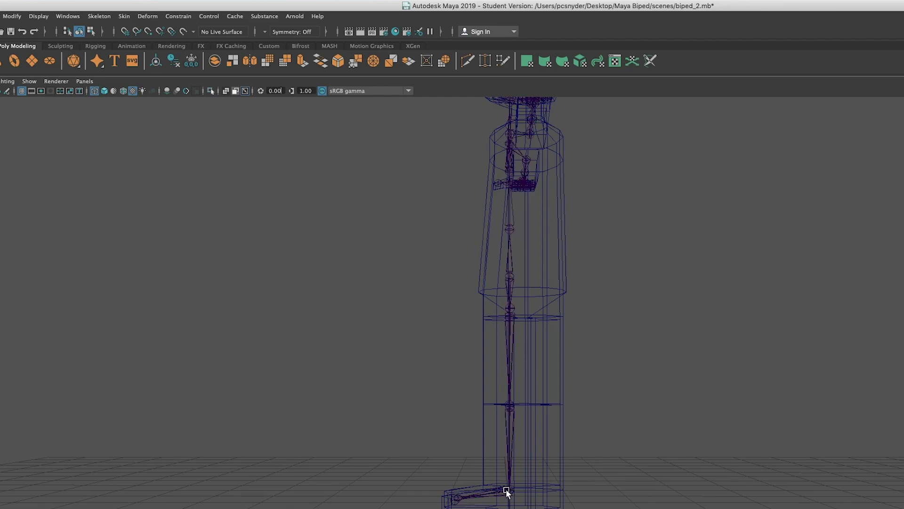
alt+drag(509, 504, 516, 508)
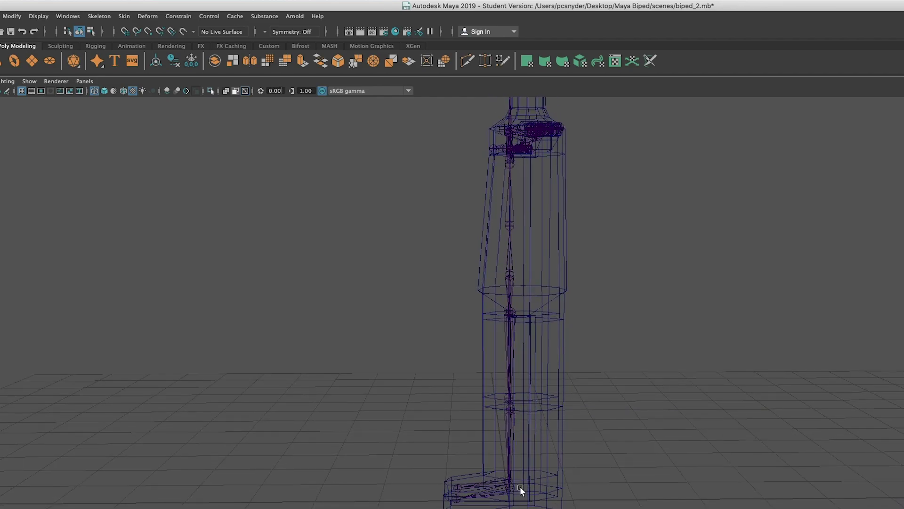
alt+drag(536, 468, 501, 411)
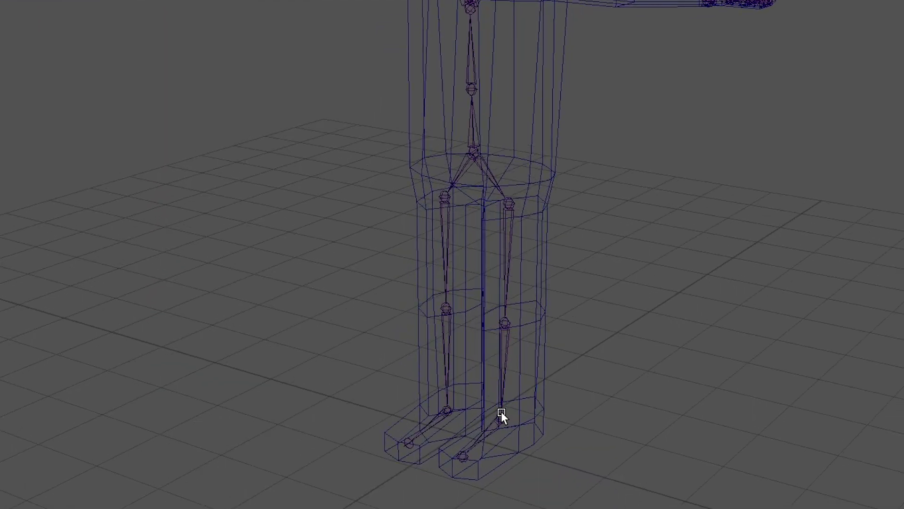
Move both ankle joints together back along Z toward the heels of the feet
click(501, 417)
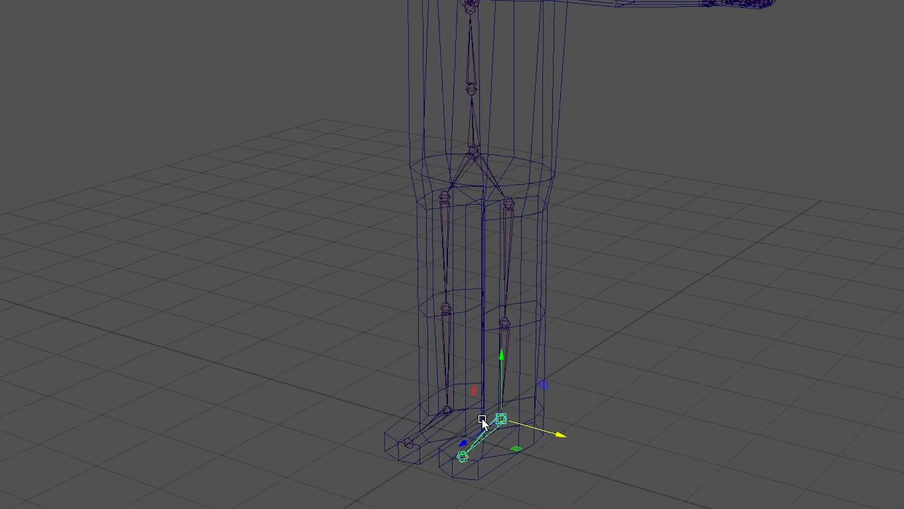
shift+click(448, 411)
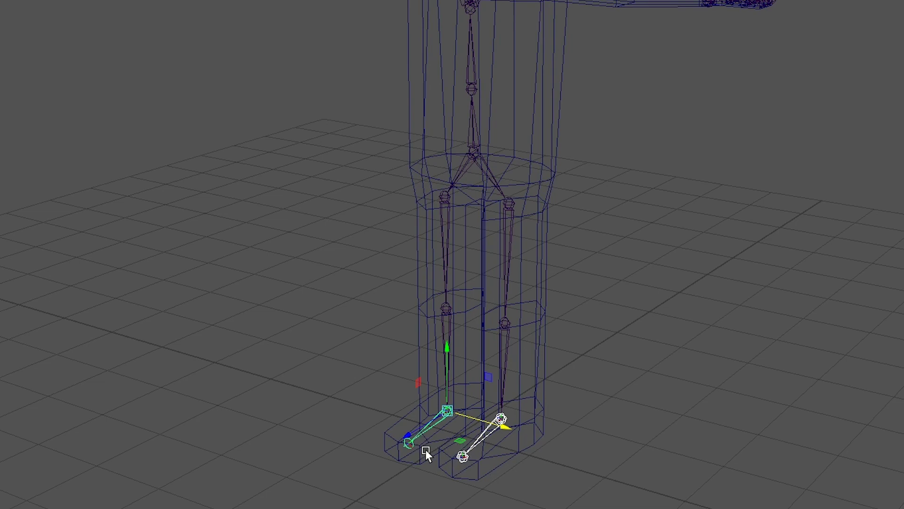
middle_drag(408, 438, 431, 425)
alt+drag(677, 506, 592, 490)
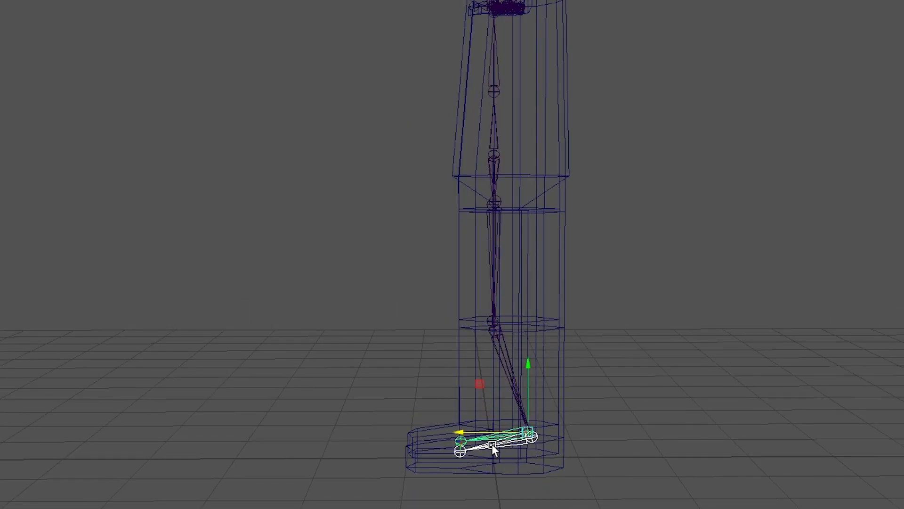
middle_drag(461, 431, 453, 430)
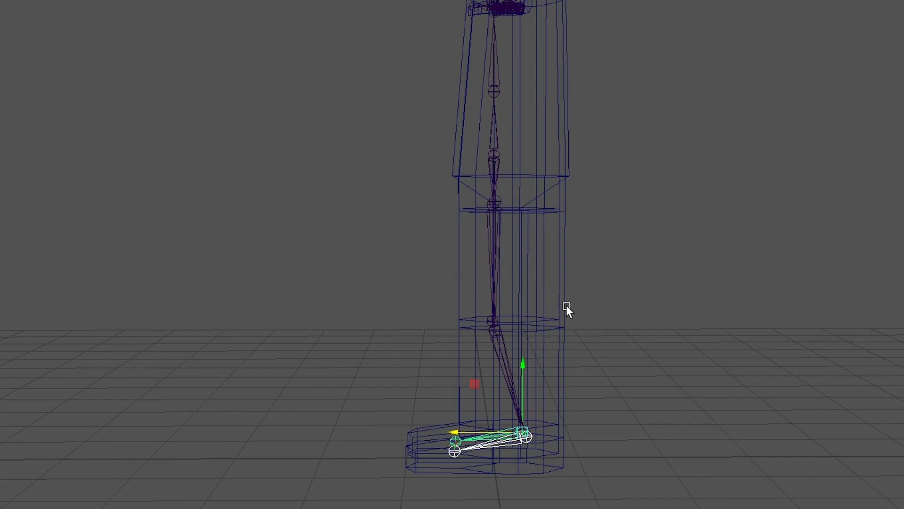
Move both hip joints together slightly back along Z within the upper legs
alt+drag(566, 305, 611, 315)
click(504, 194)
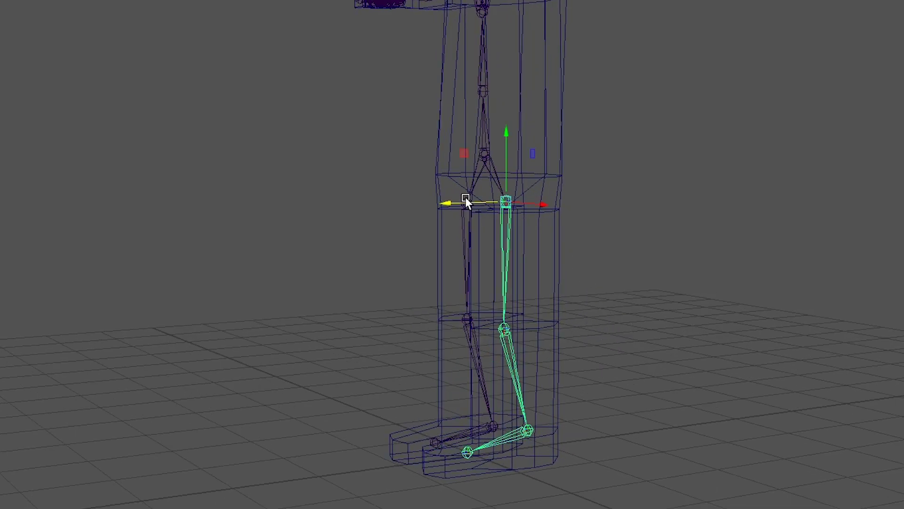
key(q)
shift+click(470, 201)
key(w)
drag(410, 206, 417, 205)
alt+drag(734, 373, 705, 364)
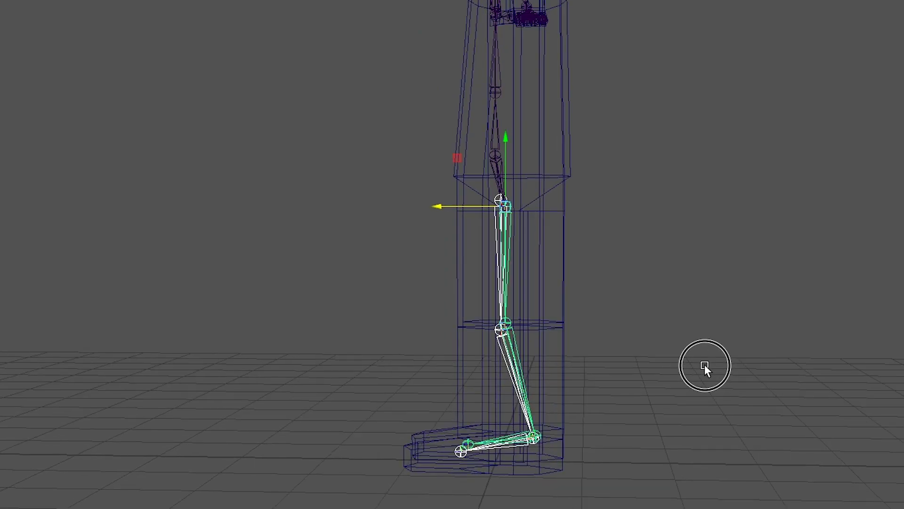
alt+drag(705, 365, 787, 379)
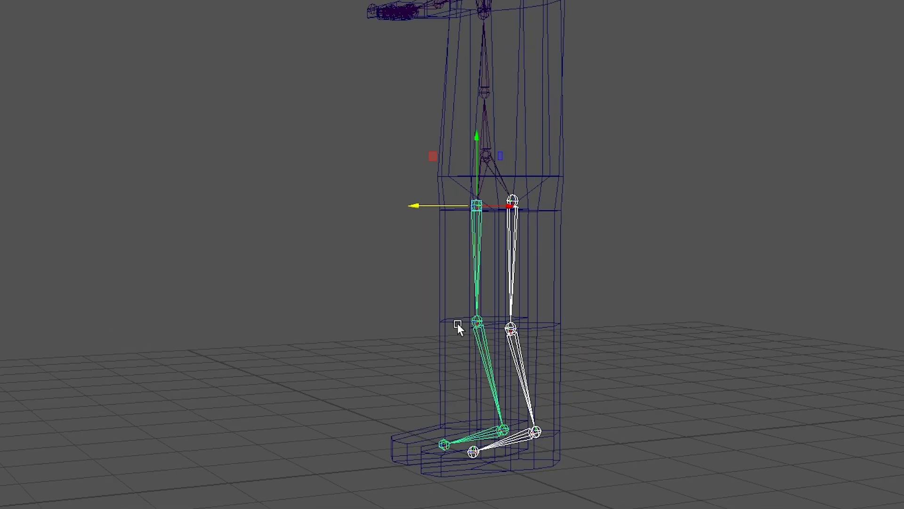
Move both knee joints together slightly forward along Z to bend the legs
click(477, 324)
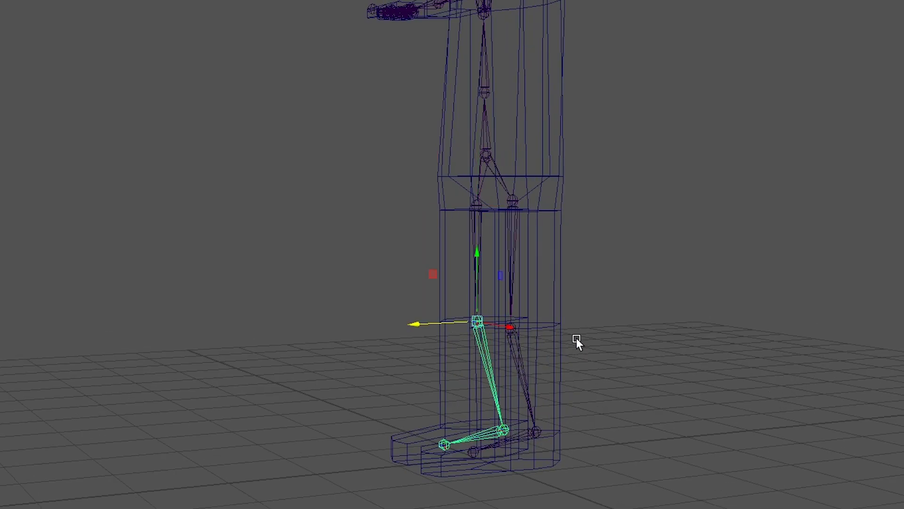
key(a)
click(480, 400)
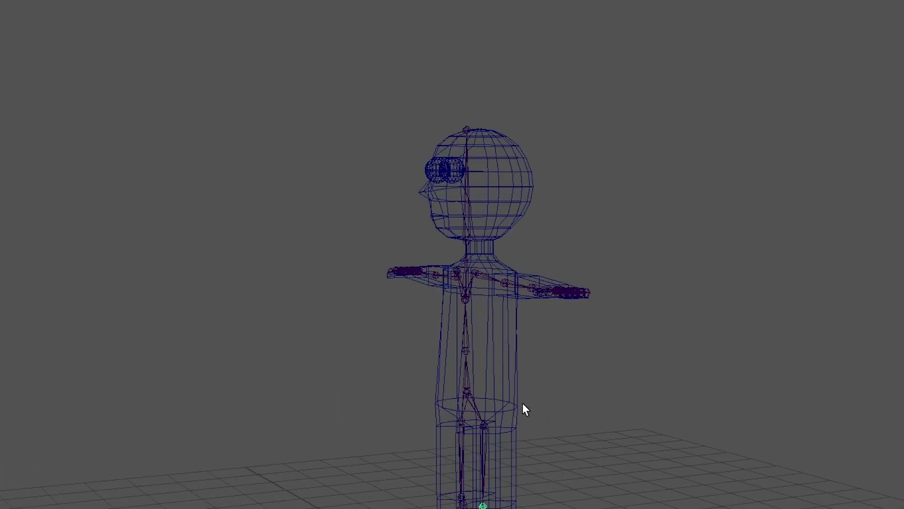
shift+click(427, 310)
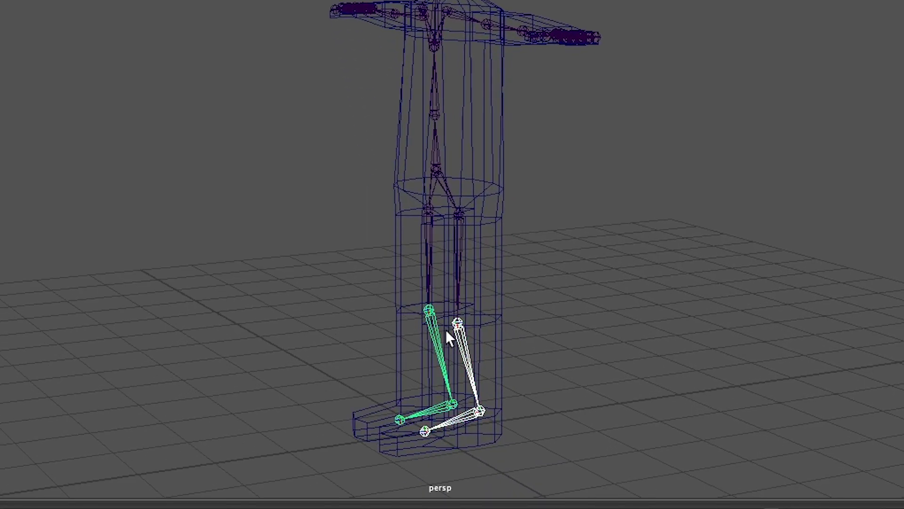
key(w)
drag(346, 321, 342, 320)
alt+drag(572, 313, 600, 286)
drag(340, 323, 340, 320)
Move both elbow joints back along Z and bring both wrist joints forward to the middle of the wrist mesh
alt+drag(464, 259, 678, 400)
scroll(561, 196, up, 7)
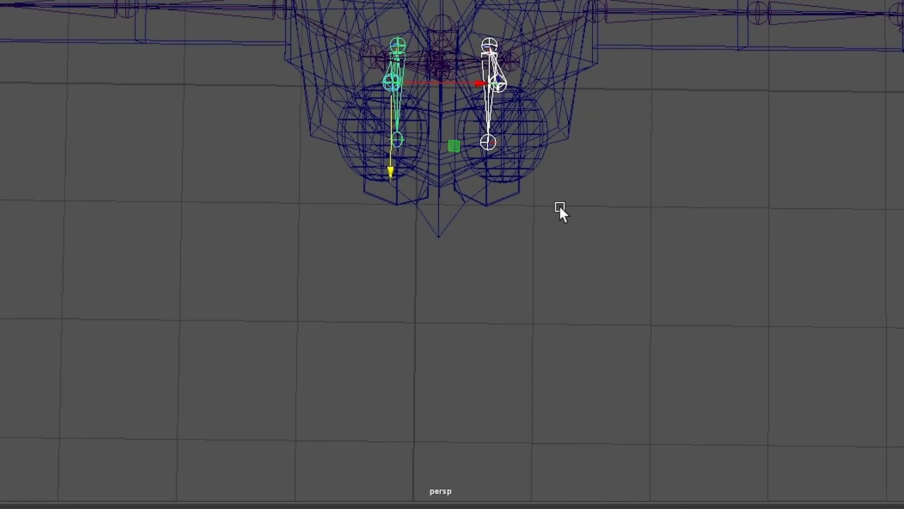
click(722, 183)
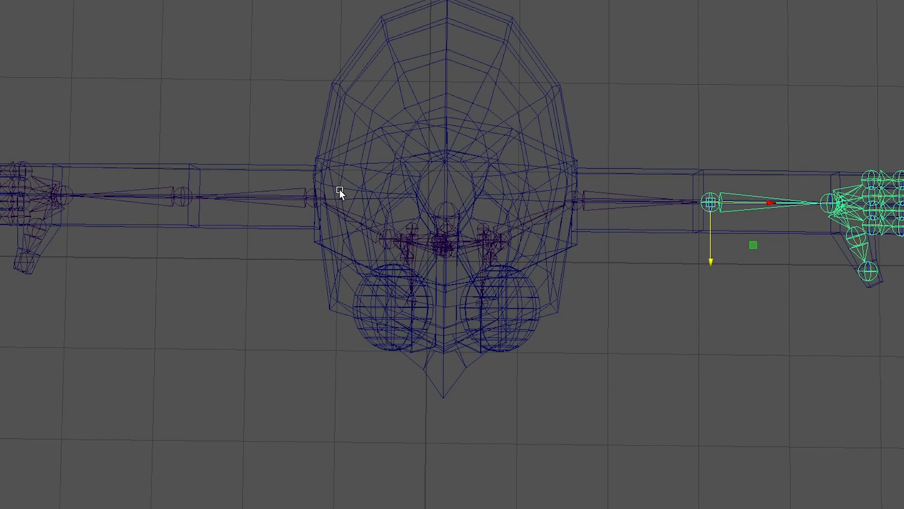
click(189, 199)
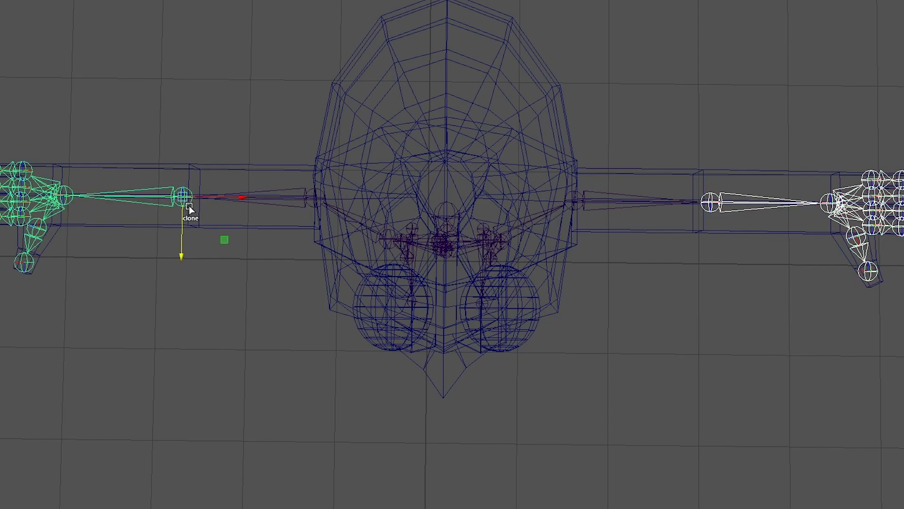
mouse_move(181, 250)
mouse_down()
mouse_move(185, 258)
mouse_move(188, 245)
mouse_up()
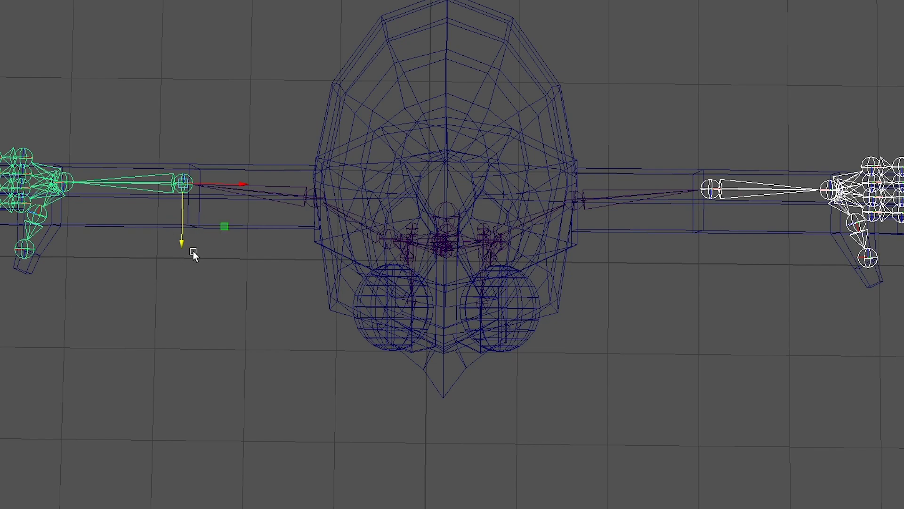
key(Down)
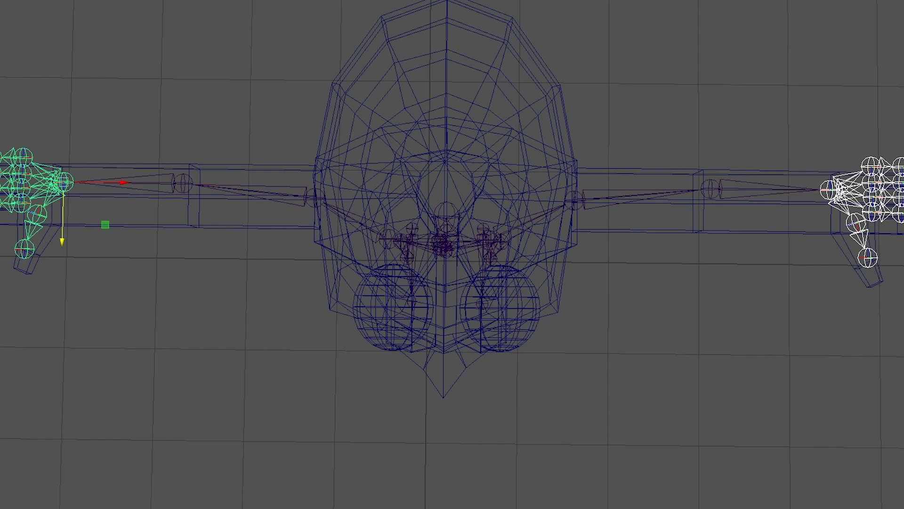
drag(61, 240, 68, 253)
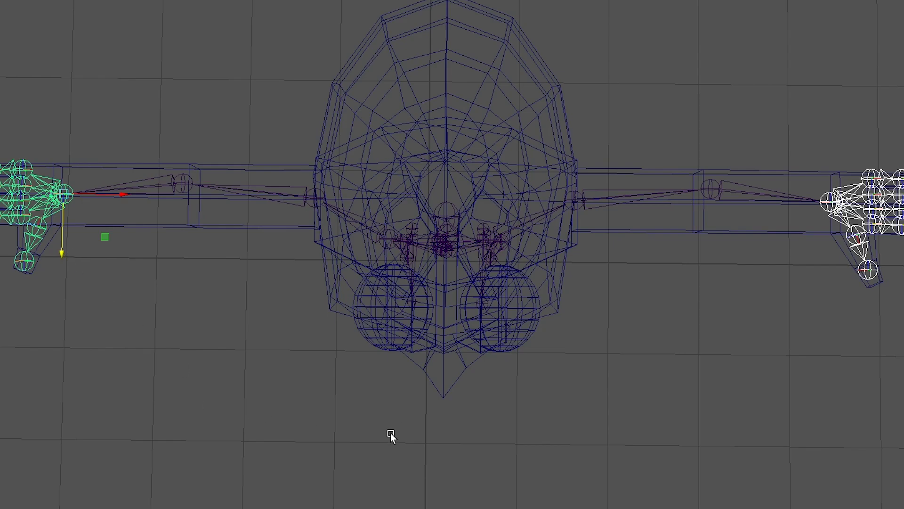
Examine the adjusted arm and leg joints of the skeleton from the side and the front
alt+drag(385, 429, 271, 344)
scroll(414, 315, down, 6)
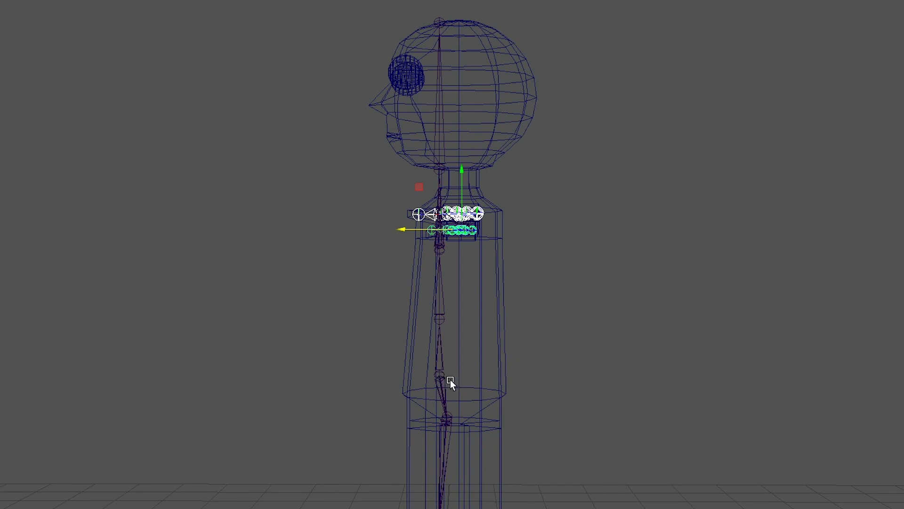
alt+drag(434, 326, 561, 369)
scroll(559, 382, down, 3)
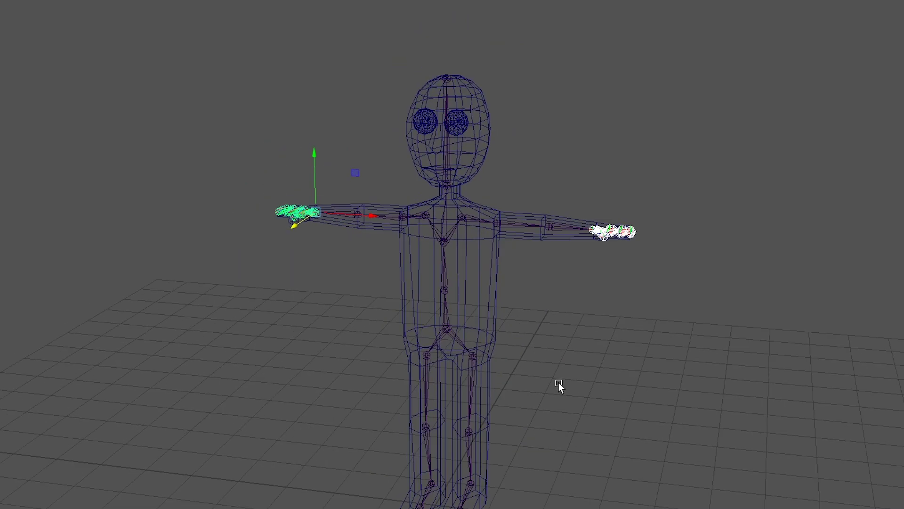
alt+middle_drag(494, 401, 476, 233)
alt+drag(504, 226, 490, 227)
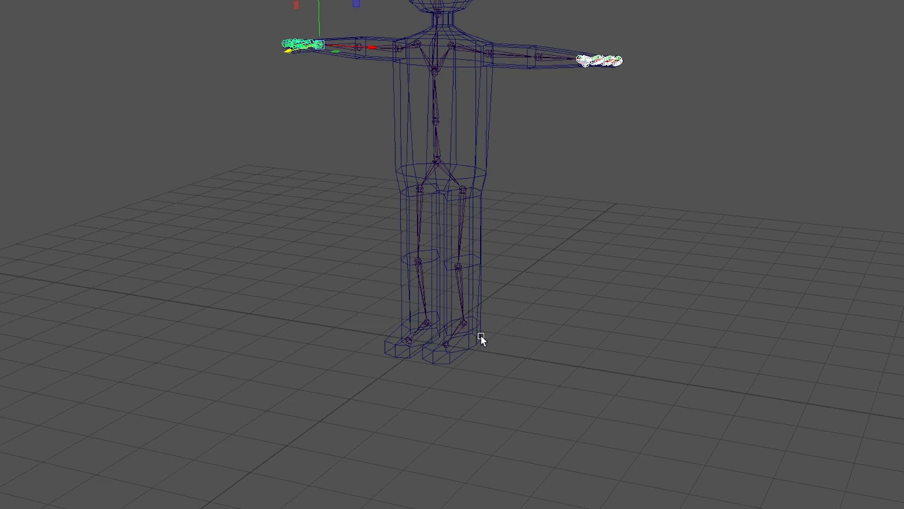
scroll(477, 340, up, 3)
alt+drag(476, 340, 496, 323)
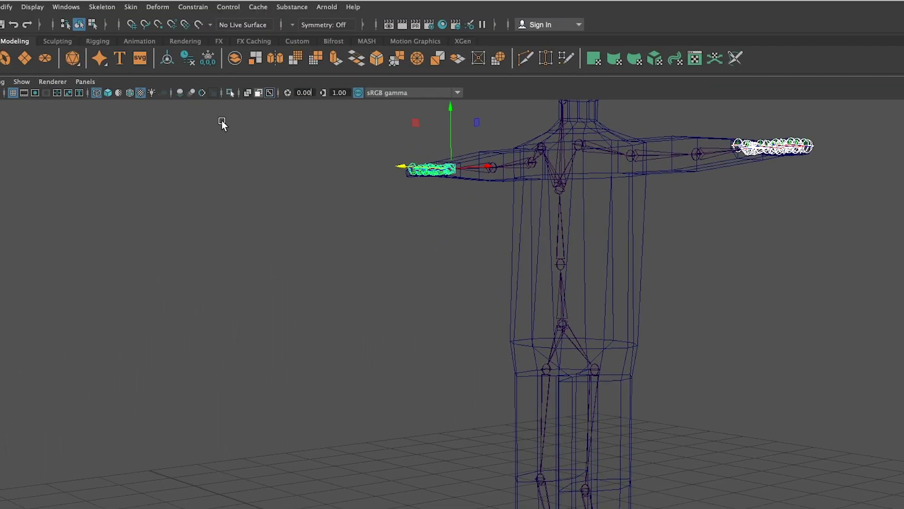
Create an IK handle from the left hip joint to the left ankle joint and try lifting the leg with it
click(594, 370)
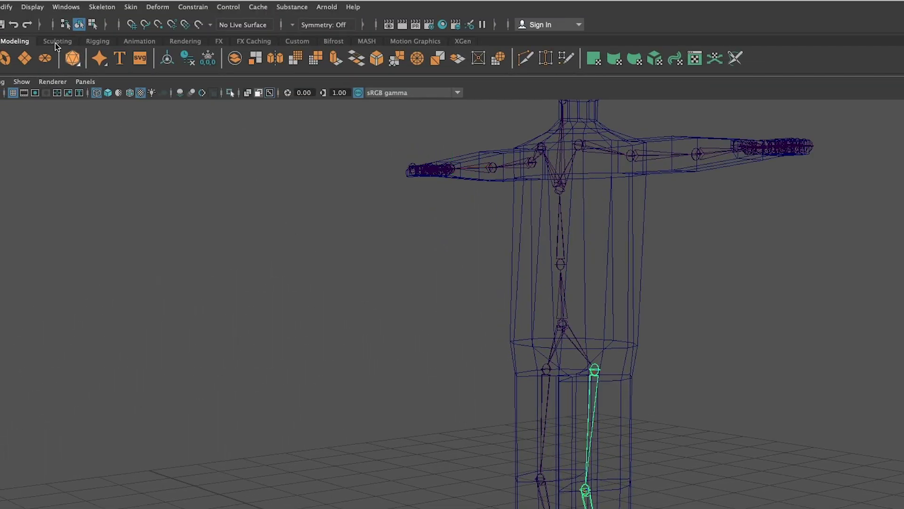
click(101, 6)
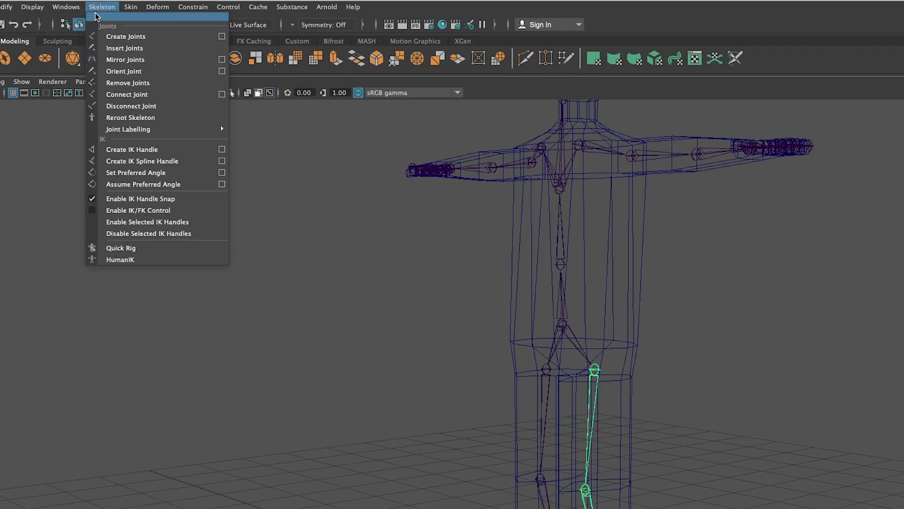
click(137, 149)
click(594, 369)
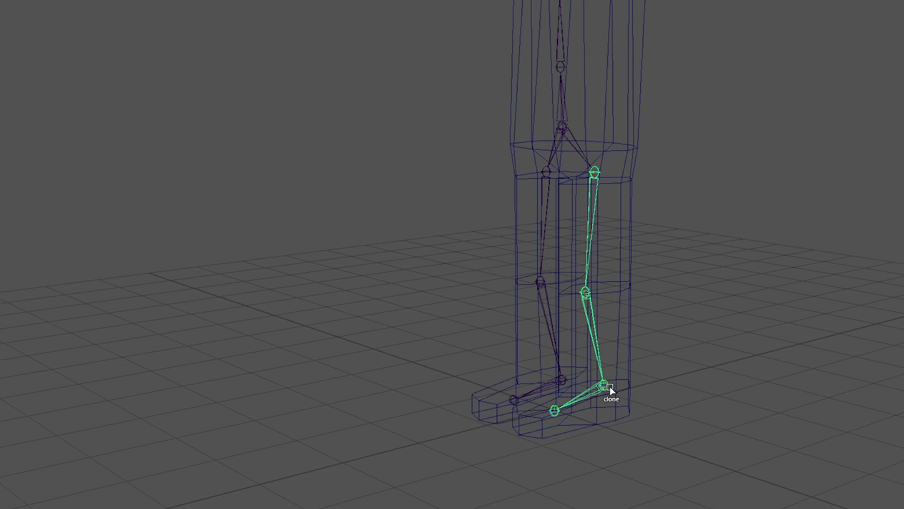
click(605, 385)
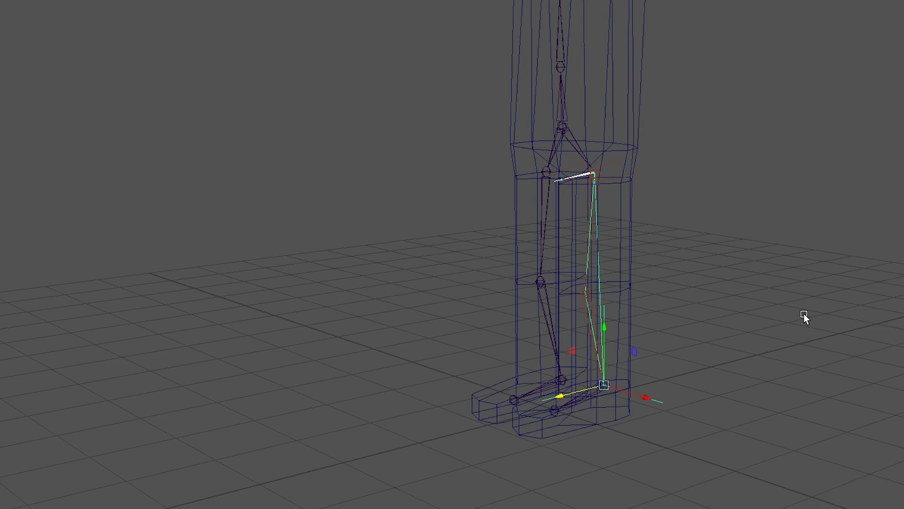
drag(609, 339, 621, 320)
Create an IK handle from the right hip joint to the right ankle joint
alt+drag(603, 429, 744, 426)
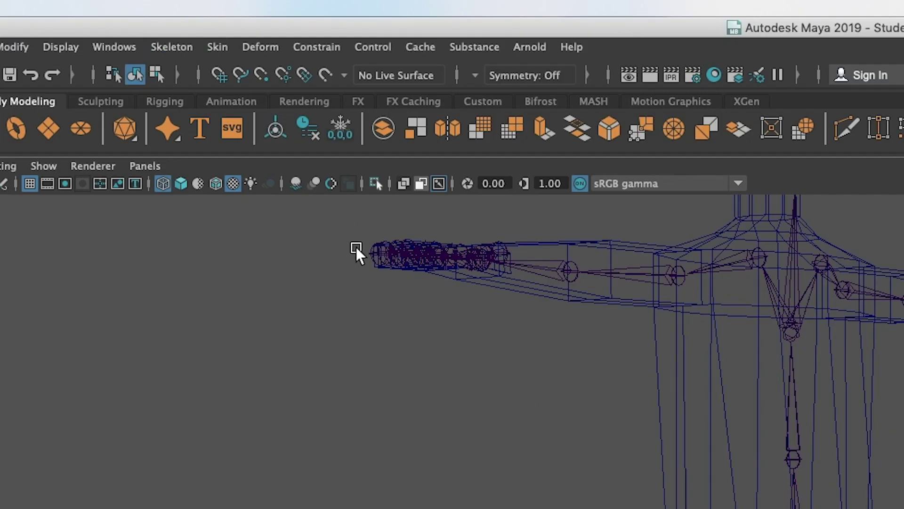
click(177, 49)
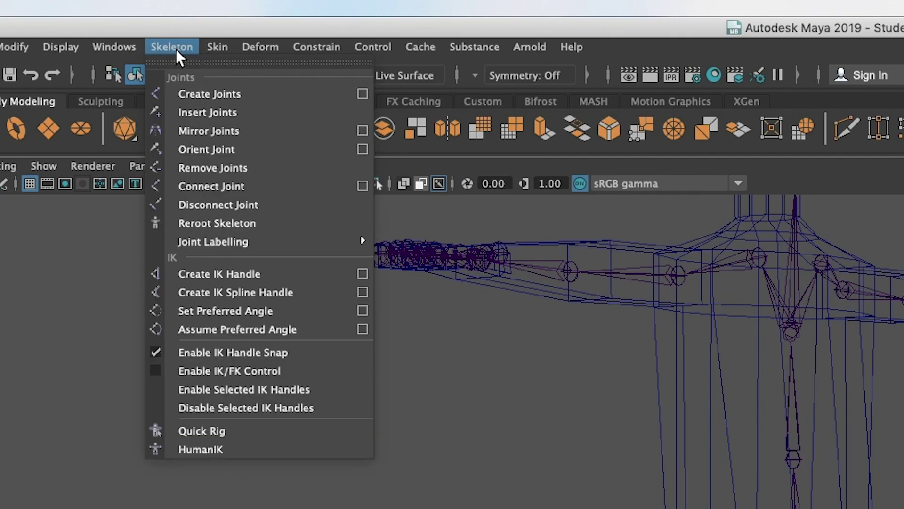
click(244, 275)
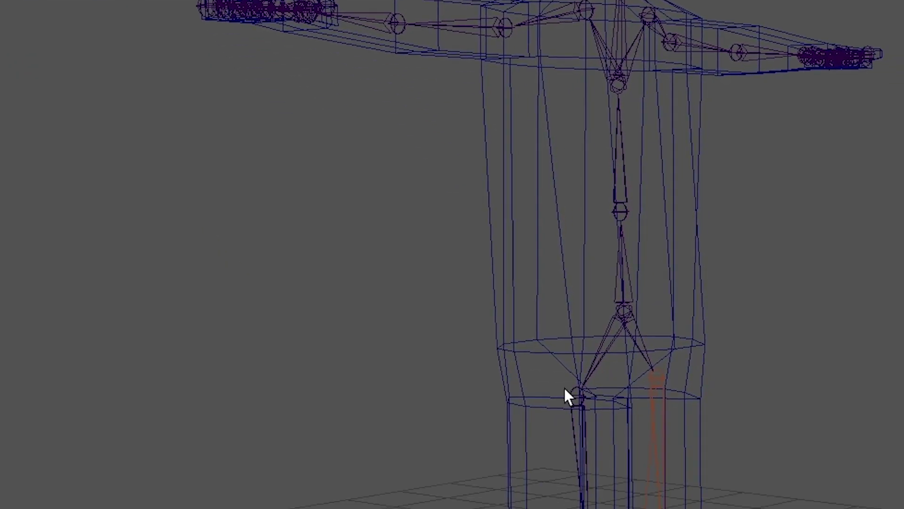
click(354, 80)
click(335, 445)
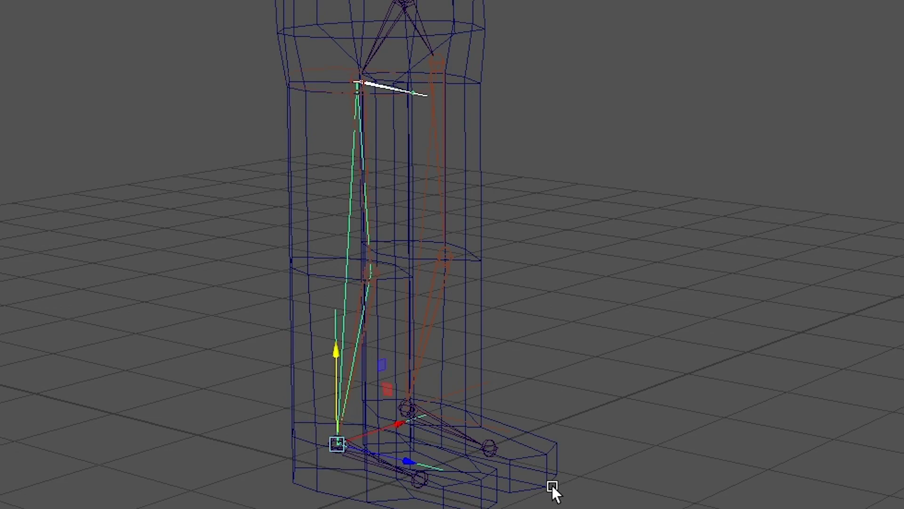
Try raising the right leg's IK handle to test the knee bend, and undo the move
alt+drag(403, 469, 527, 466)
click(386, 506)
alt+drag(387, 506, 165, 501)
click(441, 397)
drag(399, 389, 397, 332)
key(ctrl+z)
Create an IK handle from the left shoulder joint to the left wrist joint
alt+drag(608, 435, 560, 482)
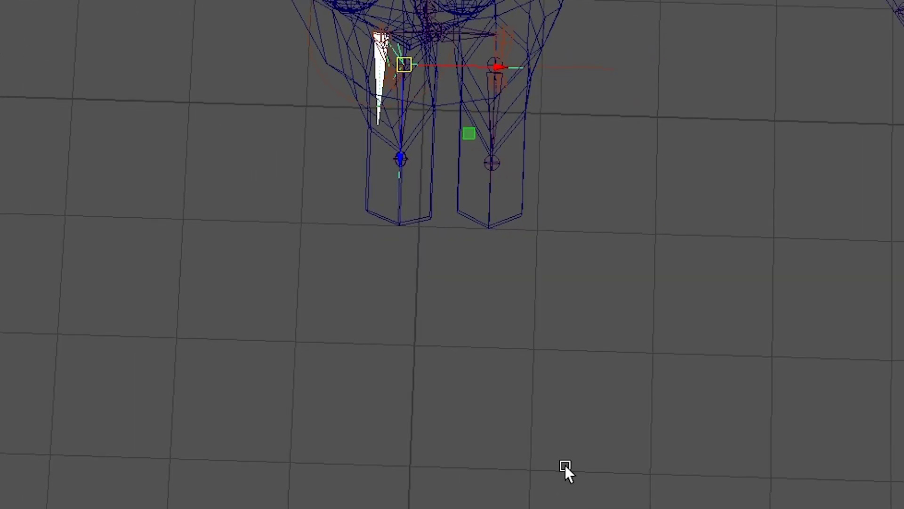
click(581, 77)
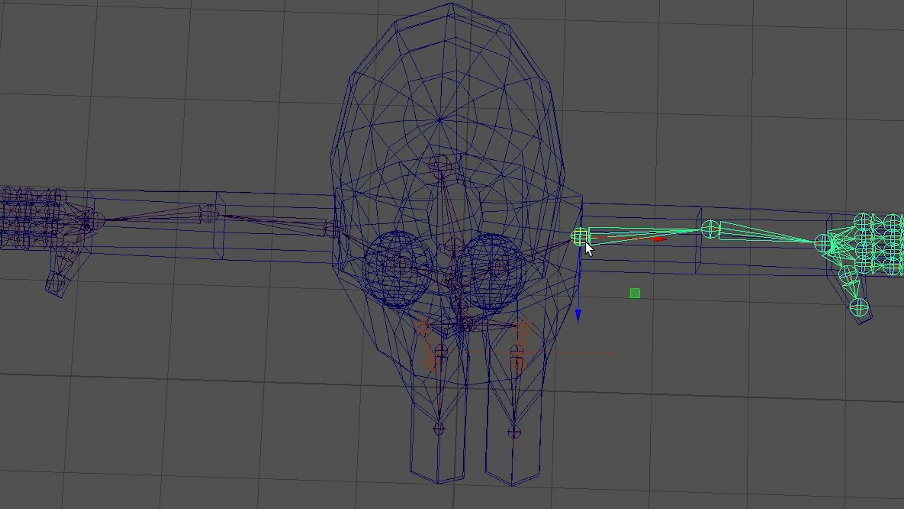
click(721, 381)
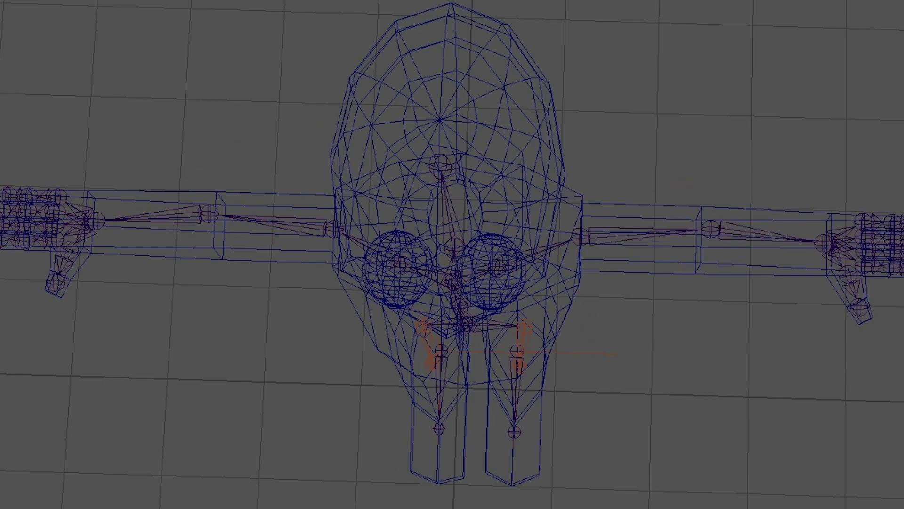
click(27, 20)
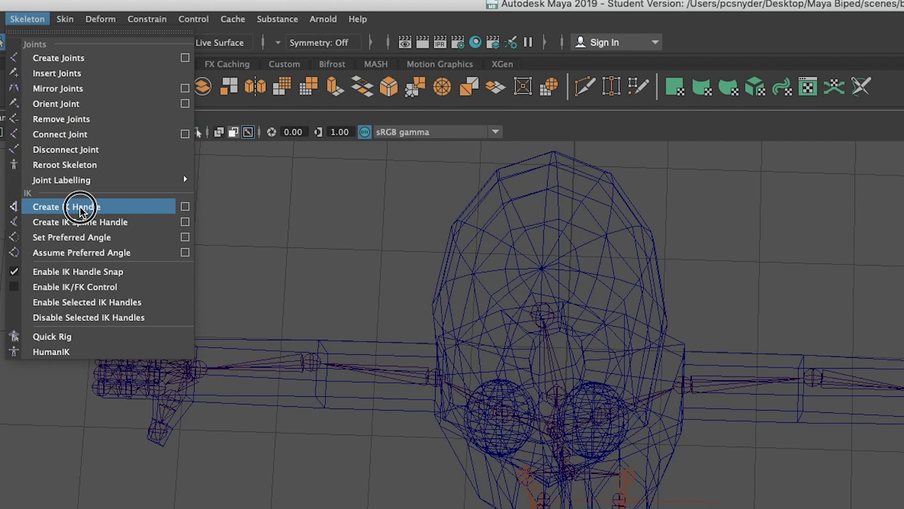
click(76, 206)
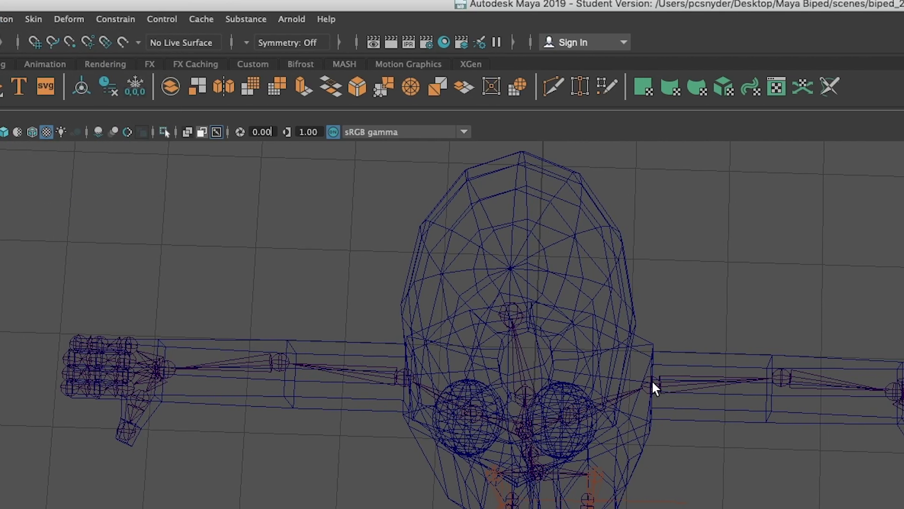
click(652, 381)
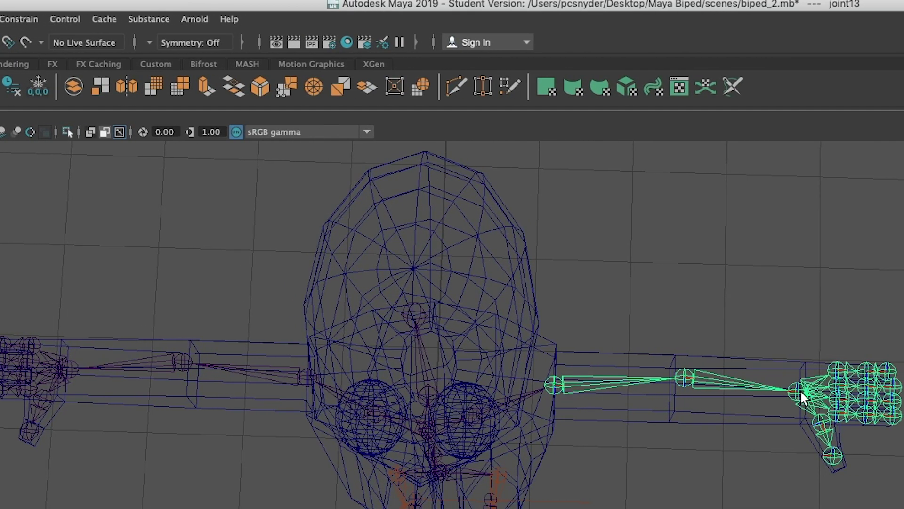
click(801, 389)
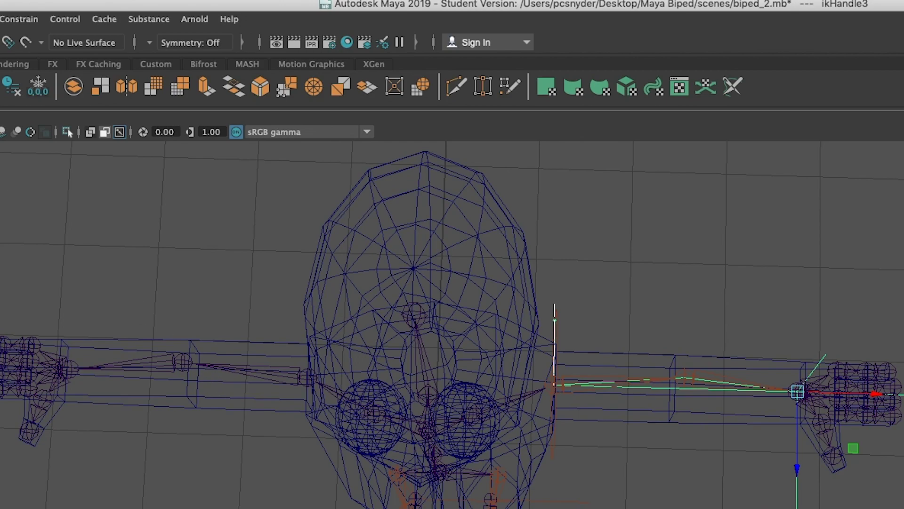
Create an IK handle from the right shoulder joint to the right wrist joint and clear the selection
click(81, 262)
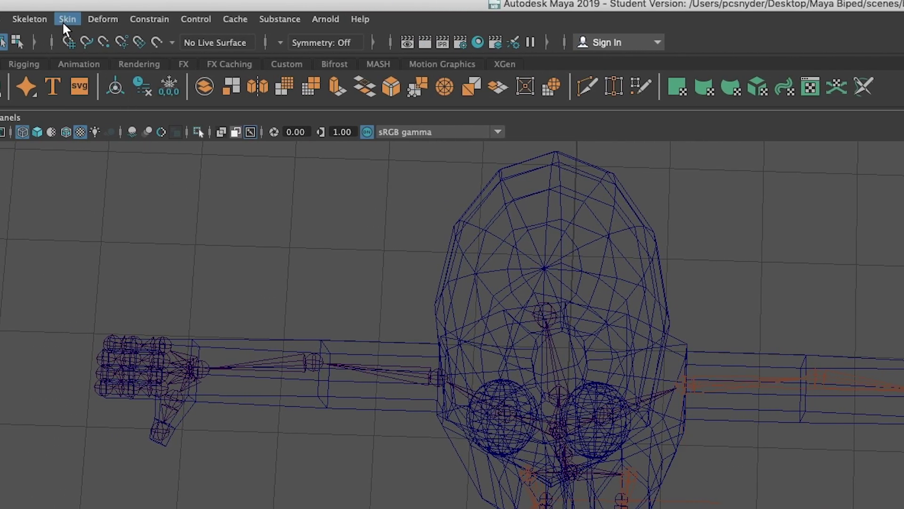
click(46, 19)
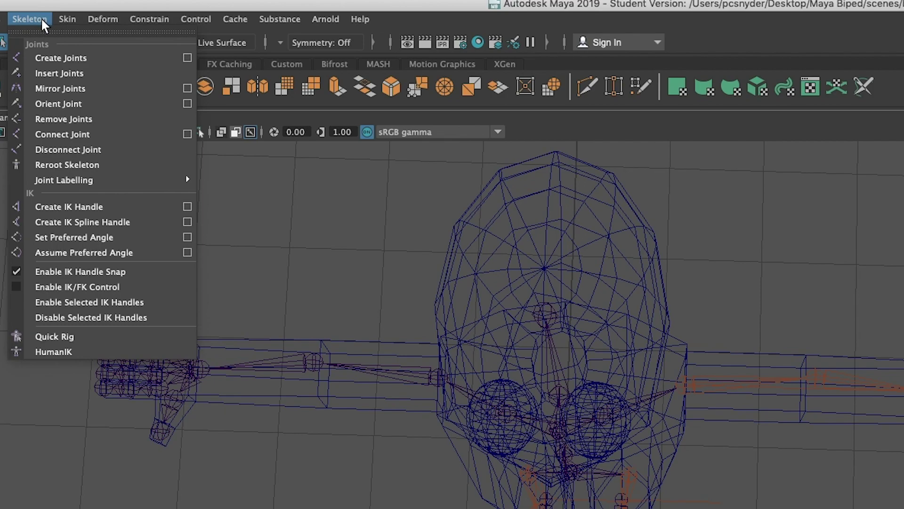
click(54, 205)
click(433, 375)
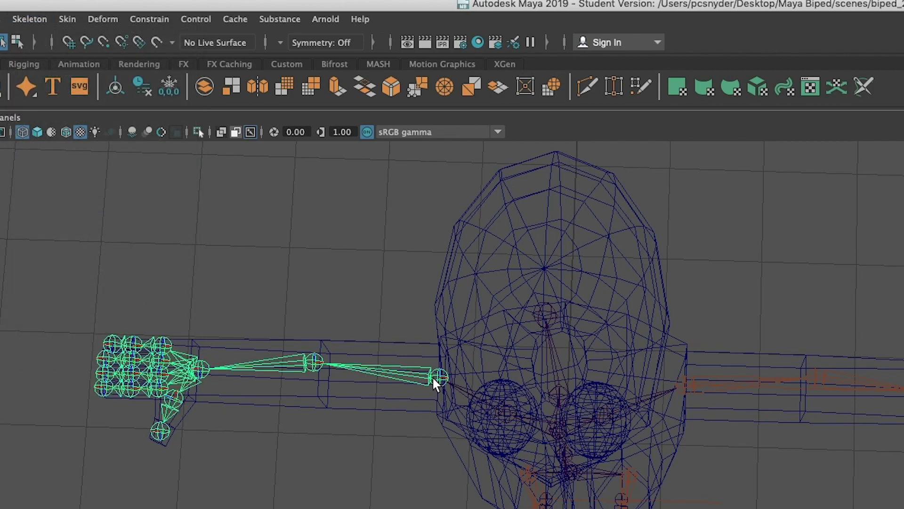
click(204, 366)
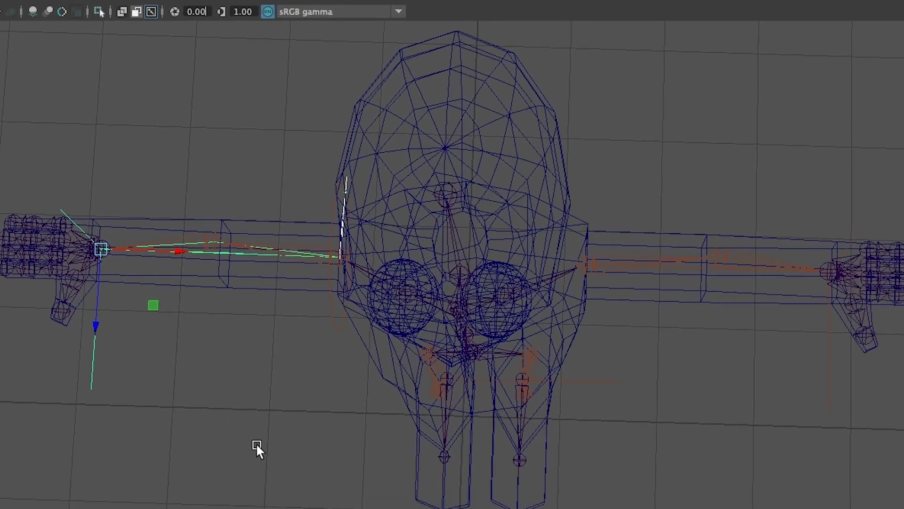
alt+drag(273, 433, 282, 358)
scroll(564, 291, down, 6)
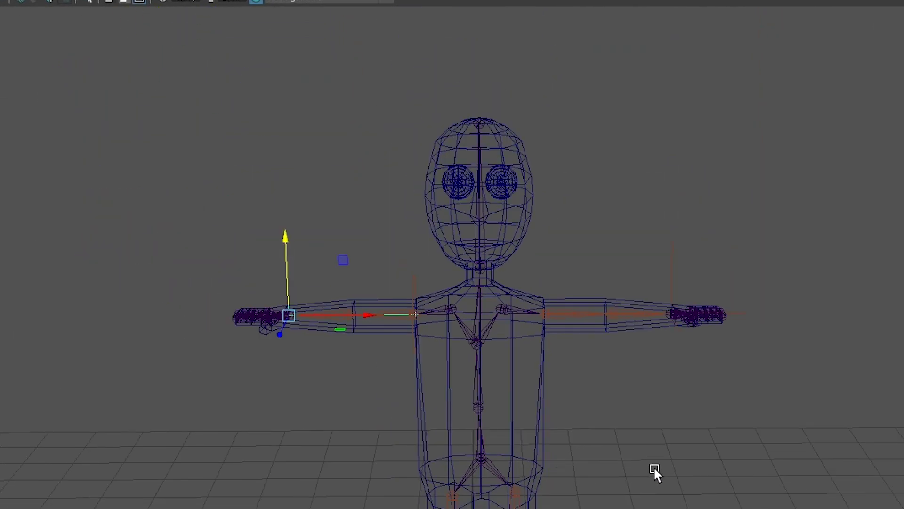
click(647, 465)
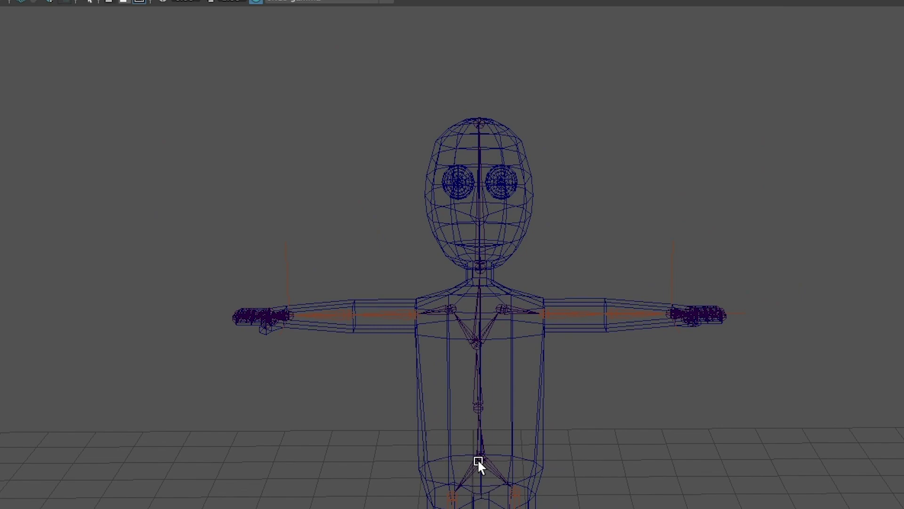
Bind the character mesh to the skeleton from its root joint with Bind Skin and display the model shaded
alt+drag(478, 278, 499, 293)
click(486, 288)
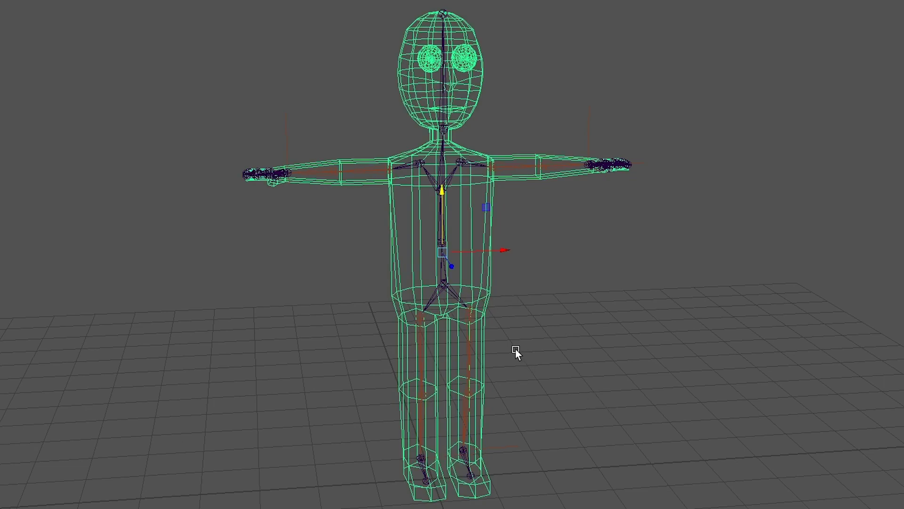
click(443, 286)
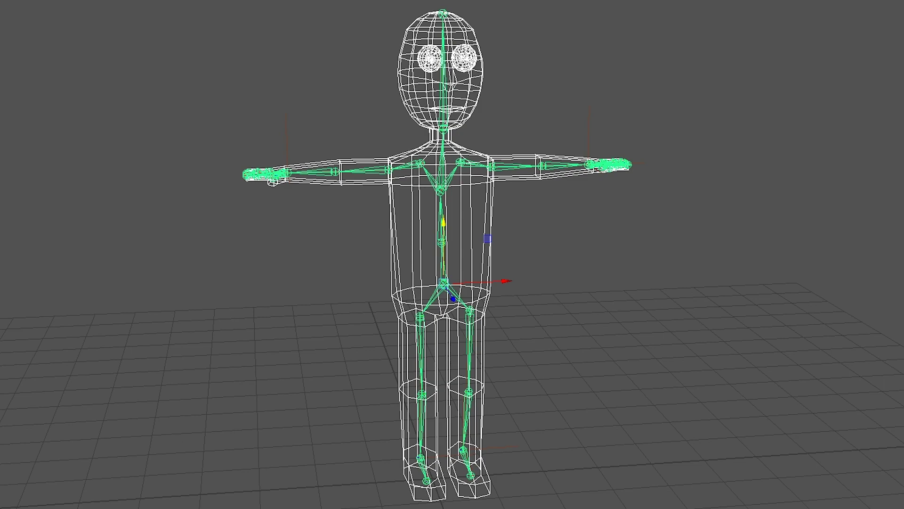
click(27, 12)
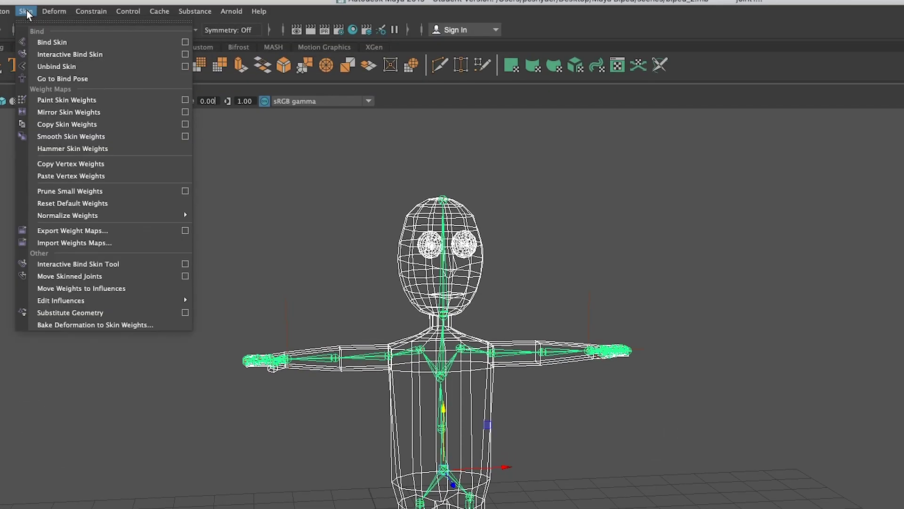
click(49, 40)
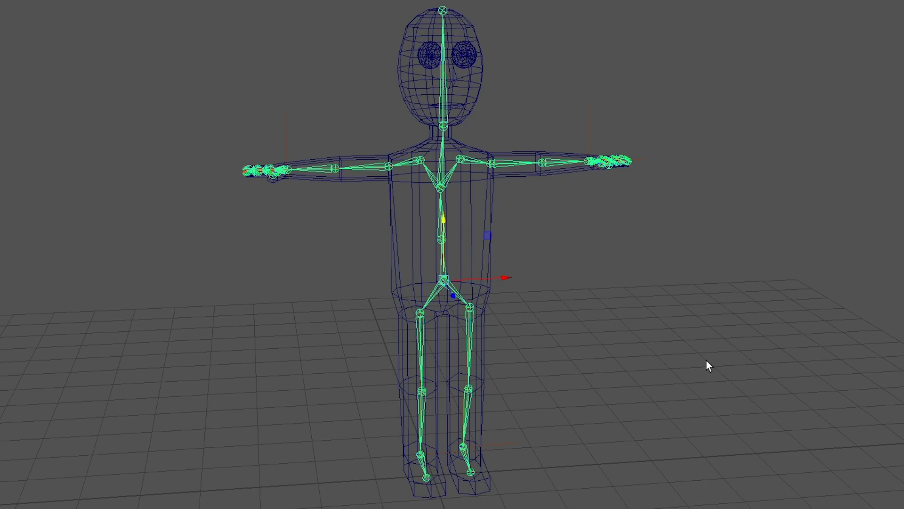
key(5)
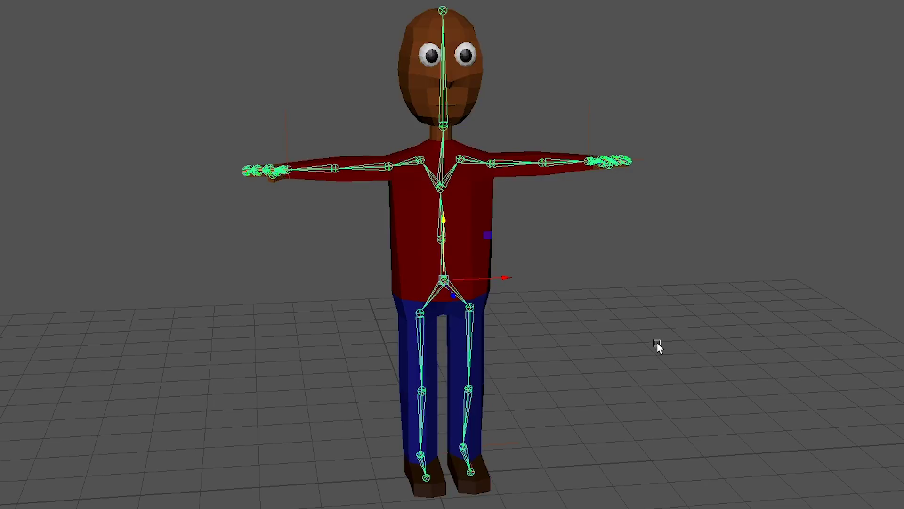
alt+drag(651, 340, 624, 355)
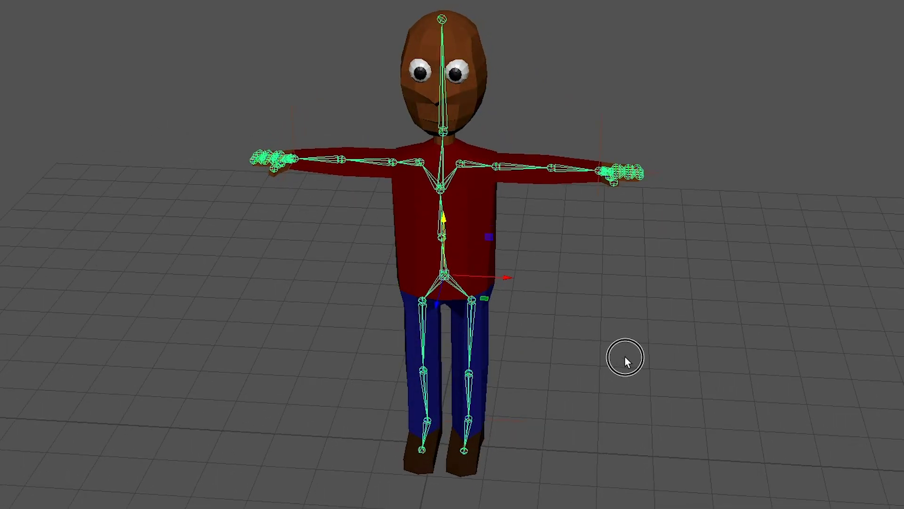
Try lowering the left wrist's IK handle to test the arm deformation, and undo the move
click(600, 145)
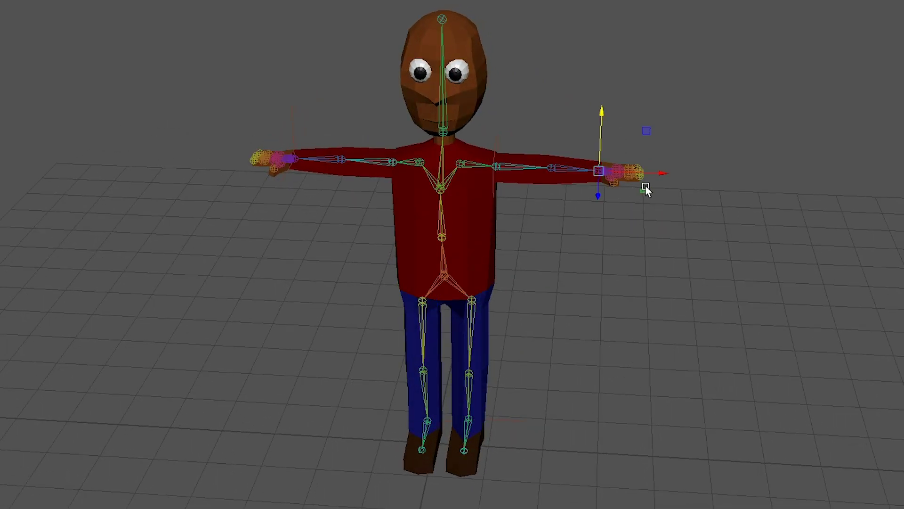
mouse_move(598, 171)
mouse_down()
mouse_move(572, 215)
mouse_move(525, 204)
mouse_move(525, 244)
mouse_move(498, 245)
mouse_move(523, 261)
mouse_move(578, 172)
mouse_move(646, 194)
mouse_move(571, 239)
mouse_move(493, 234)
mouse_move(610, 218)
mouse_move(599, 184)
mouse_up()
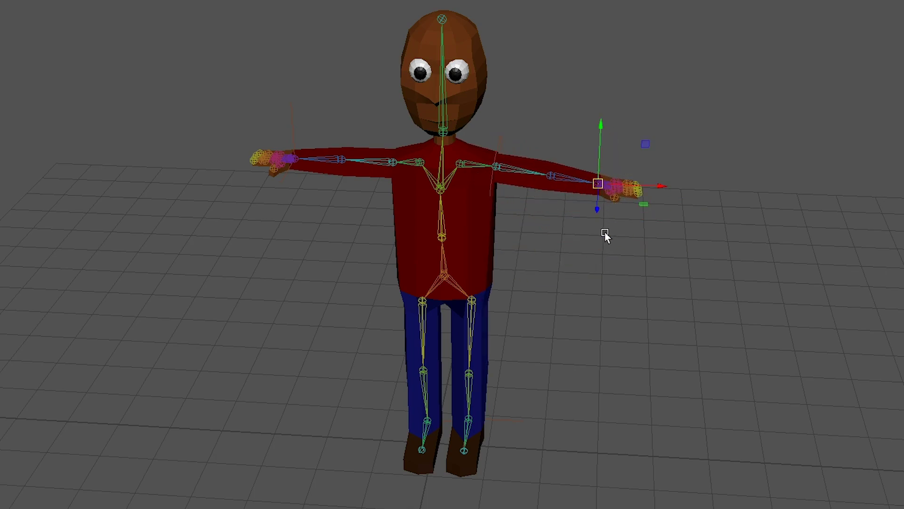
key(ctrl+z)
click(635, 440)
Try raising the left ankle's IK handle to test the leg deformation, and undo the move
alt+drag(593, 400, 536, 412)
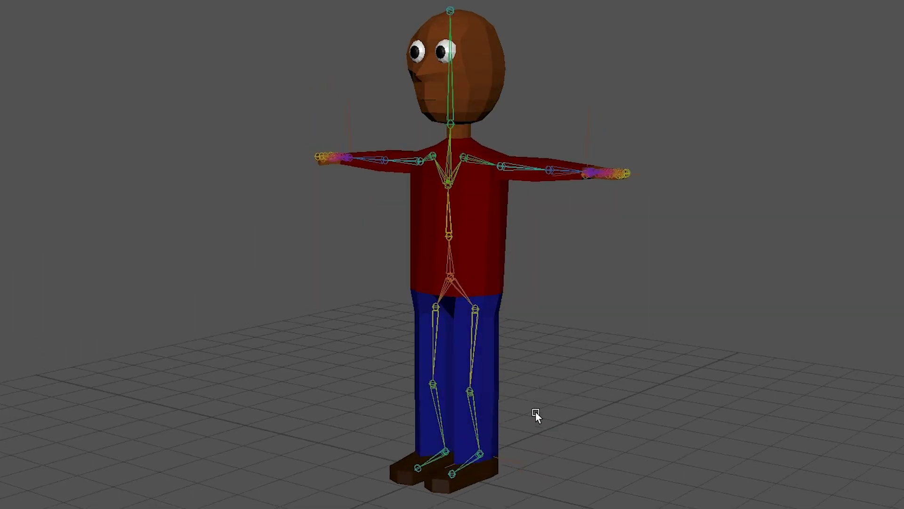
click(483, 454)
drag(480, 456, 499, 300)
key(ctrl+z)
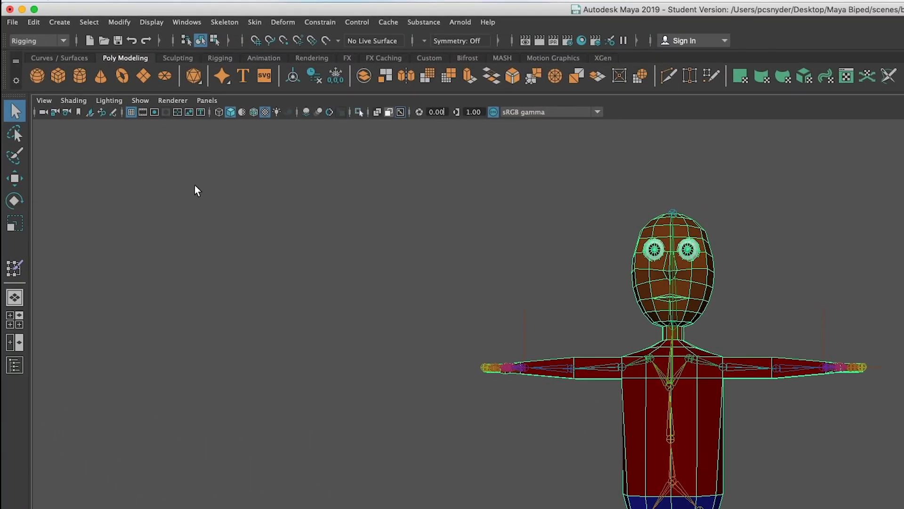
Apply Smooth to the bound character mesh and examine the rounded model unselected and selected
click(63, 41)
click(66, 54)
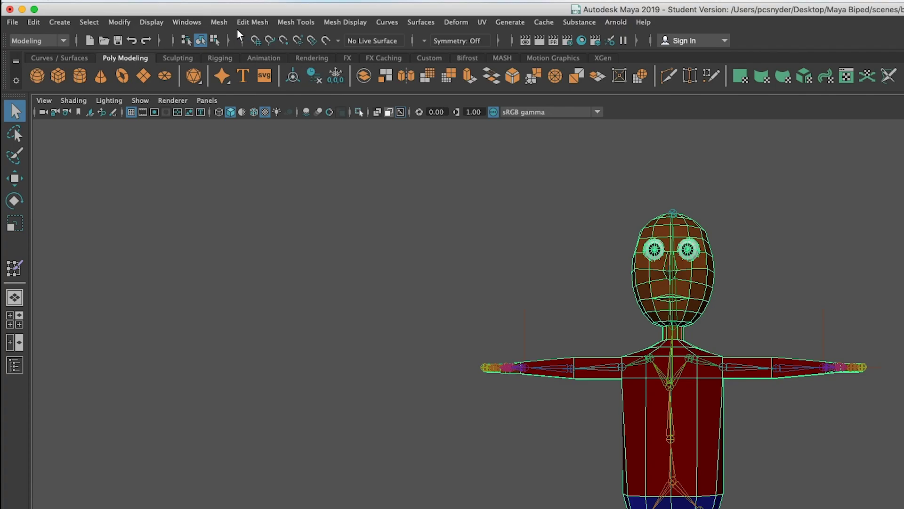
click(219, 26)
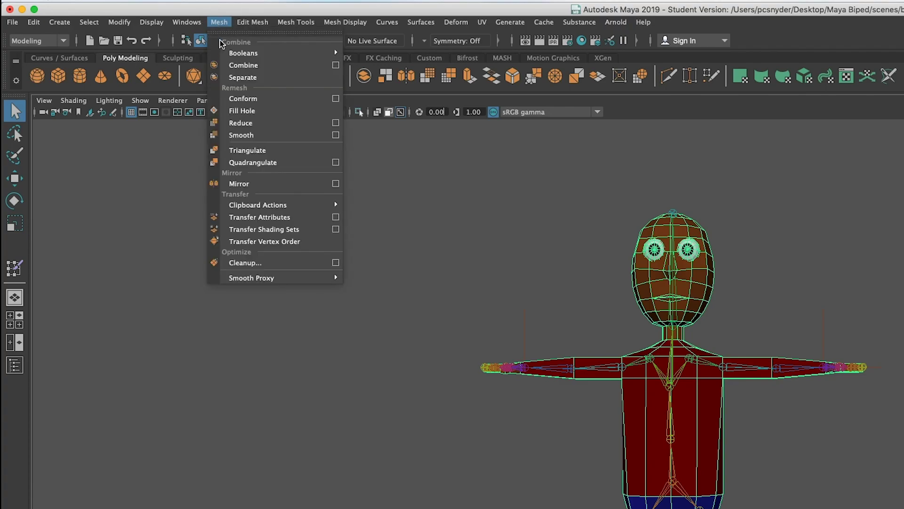
click(269, 133)
key(f)
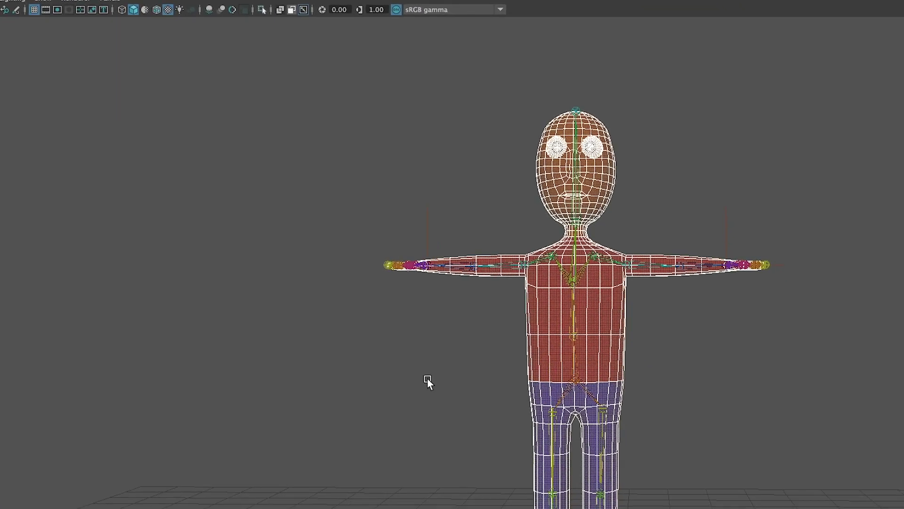
click(477, 401)
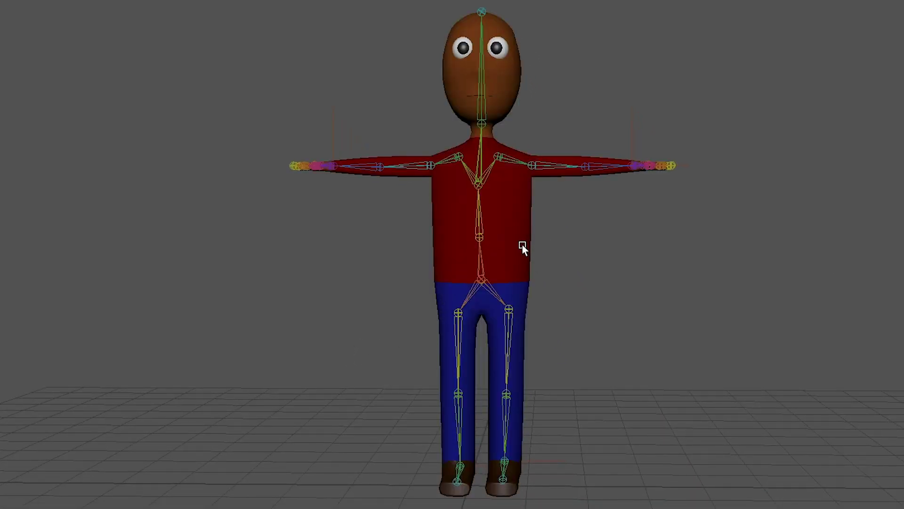
click(521, 245)
alt+drag(559, 335, 531, 344)
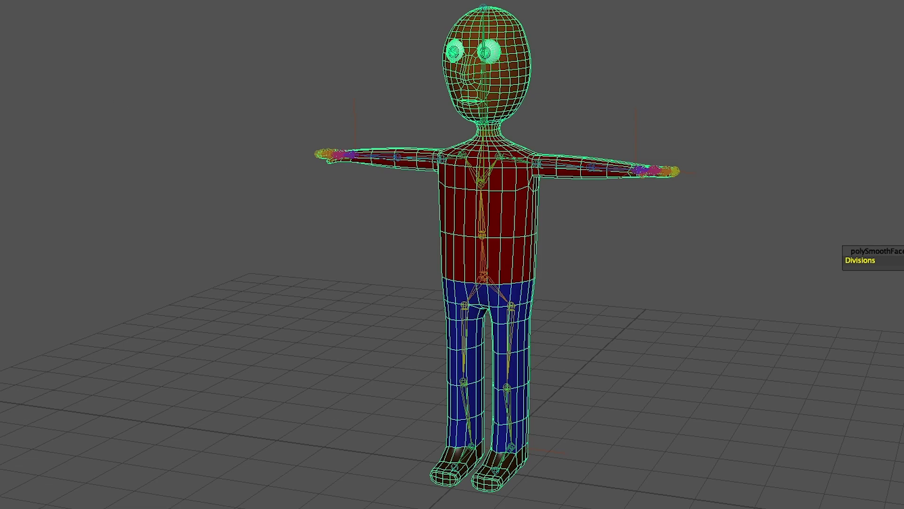
Start the Paint Skin Weights tool on the character mesh with its tool settings open
click(28, 62)
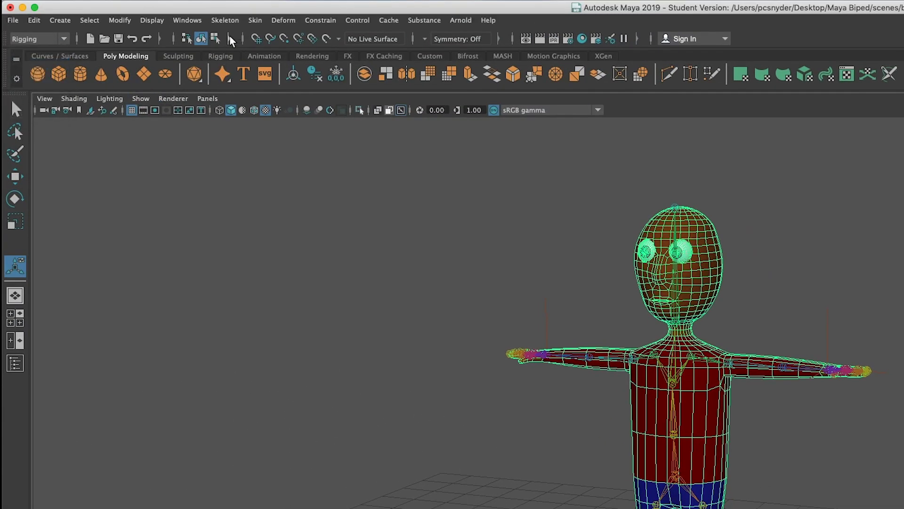
click(255, 20)
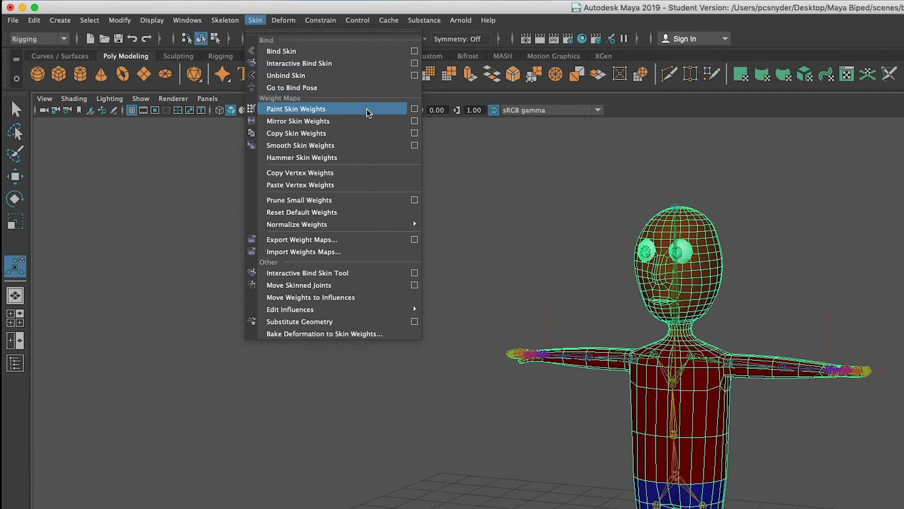
click(416, 112)
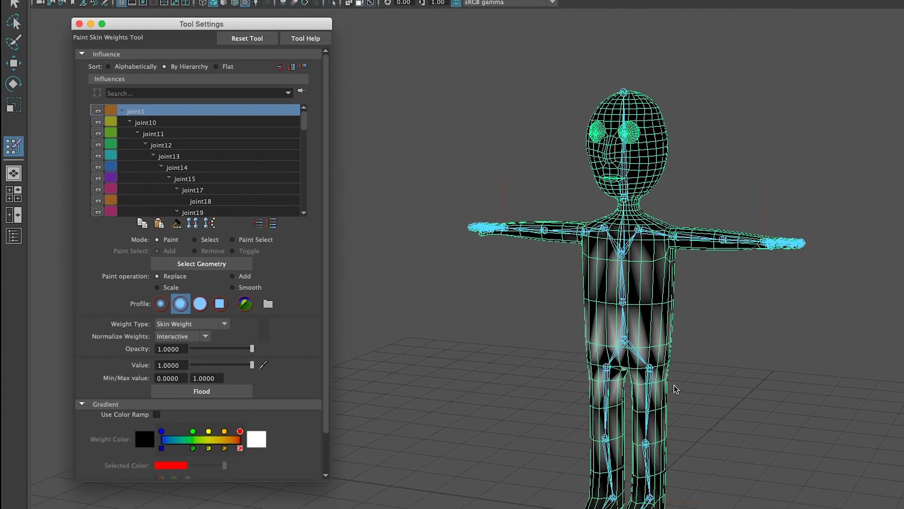
mouse_move(565, 343)
alt+mouse_down()
mouse_move(632, 323)
mouse_move(685, 322)
mouse_move(559, 334)
mouse_move(580, 335)
alt+mouse_up()
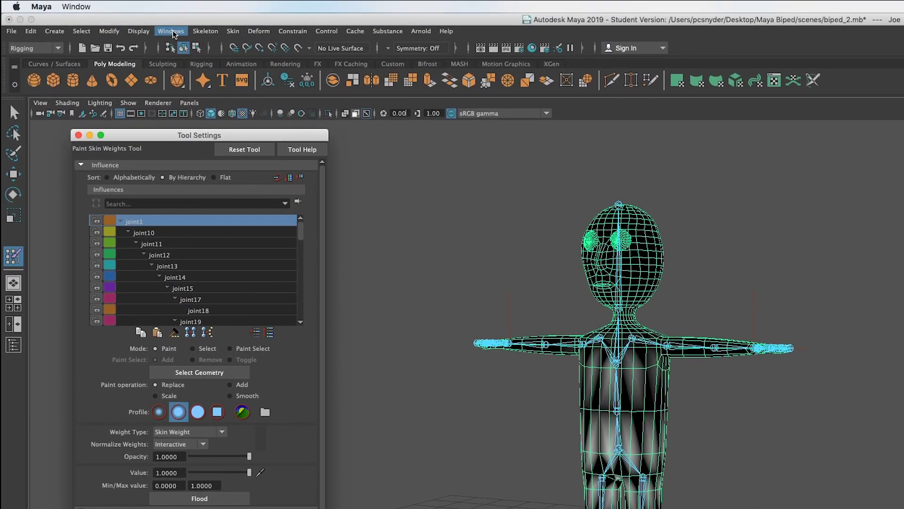
Show the Outliner and move the tool settings window clear of it
click(172, 31)
mouse_move(202, 54)
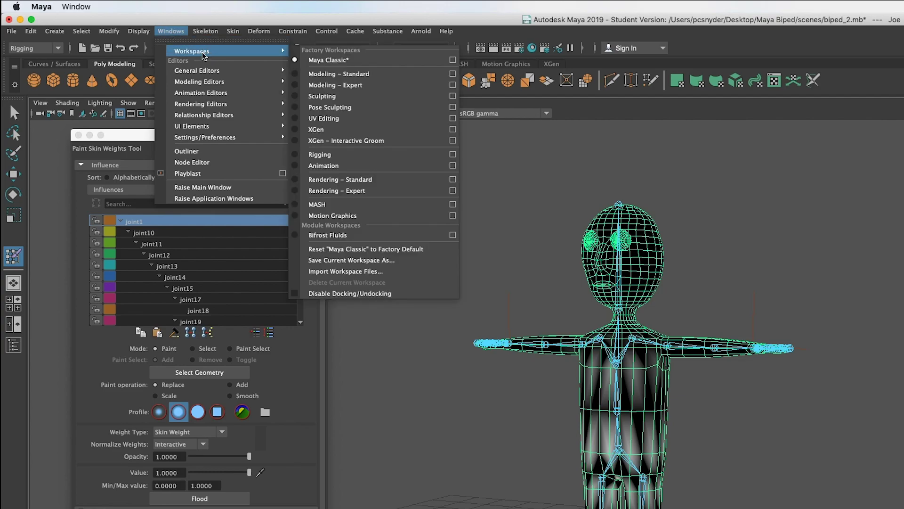
click(202, 154)
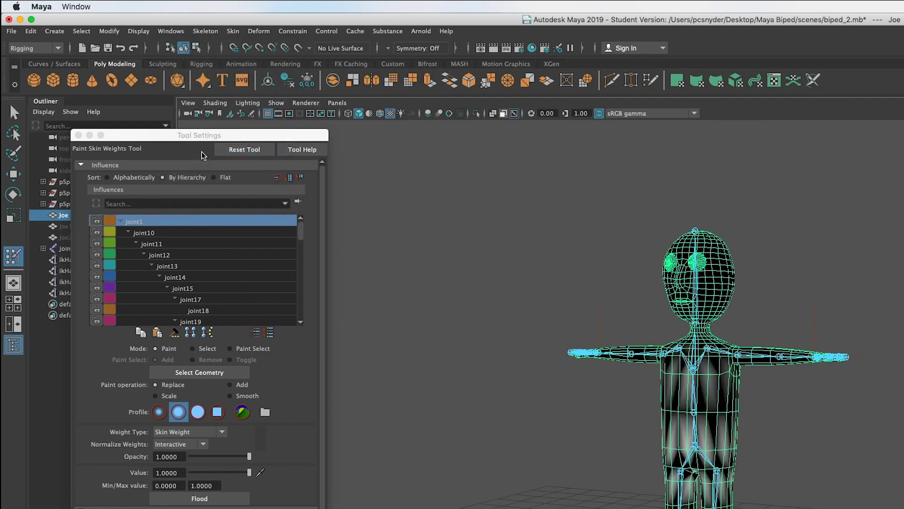
drag(221, 136, 392, 222)
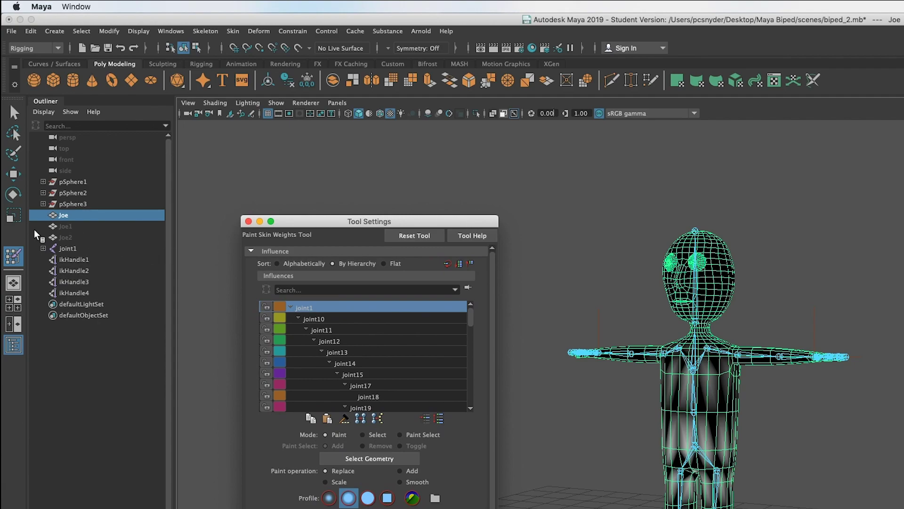
Expand the joint1 hierarchy through joint10, joint11 and joint49, and rename the root joint as pelvis
click(42, 248)
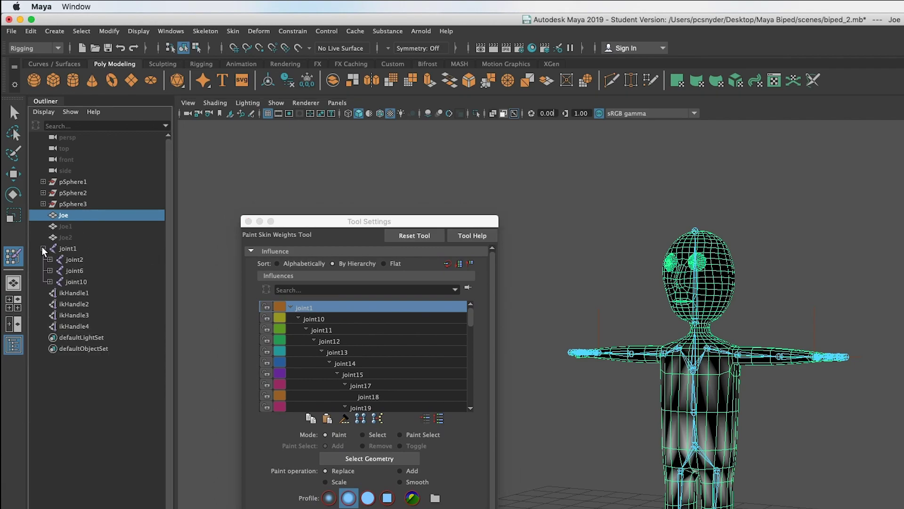
click(50, 281)
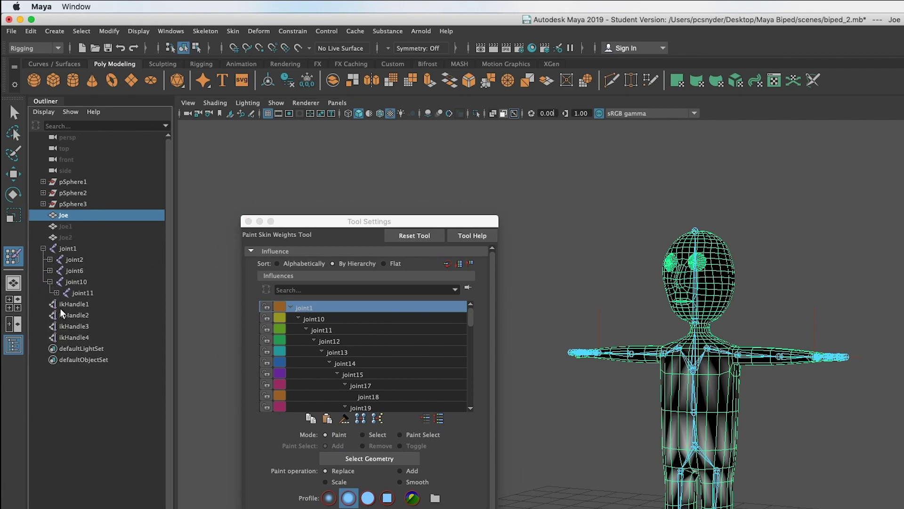
click(56, 293)
click(63, 327)
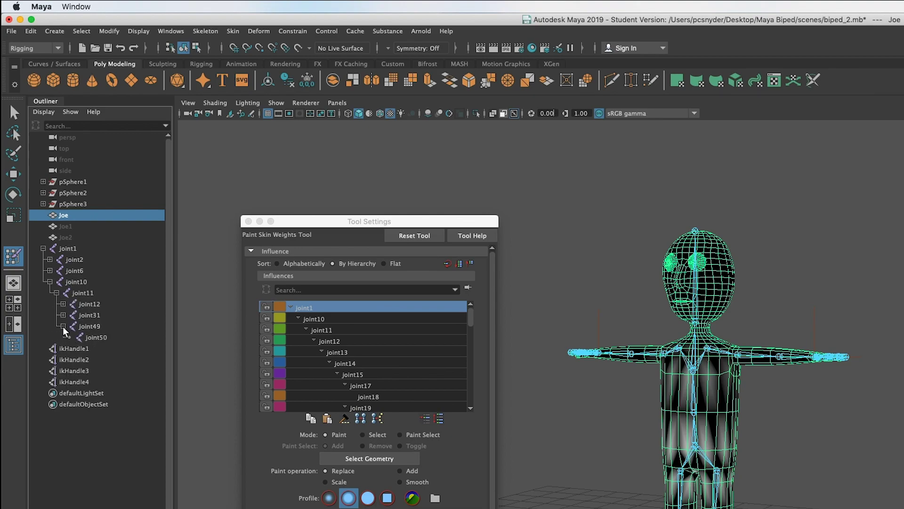
double_click(68, 248)
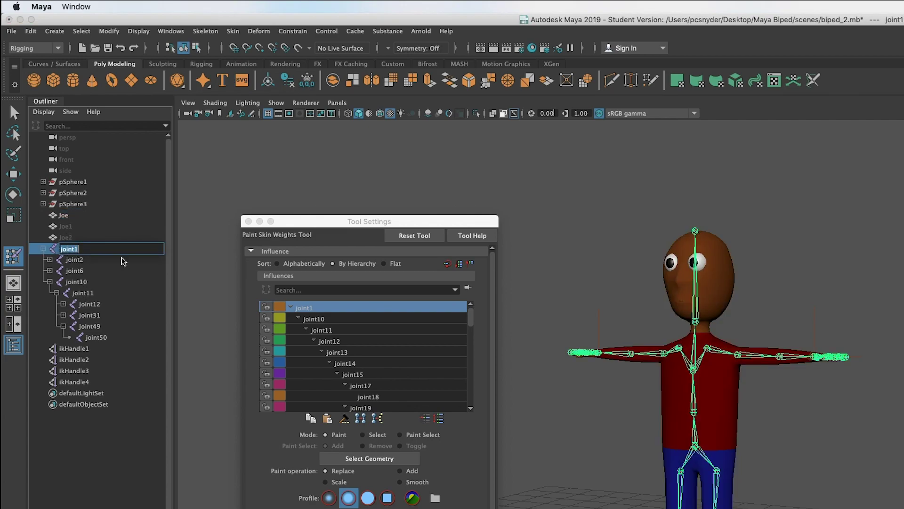
text(pelvis)
key(Return)
Rename joint2, directly under the pelvis, as left_hip
click(89, 261)
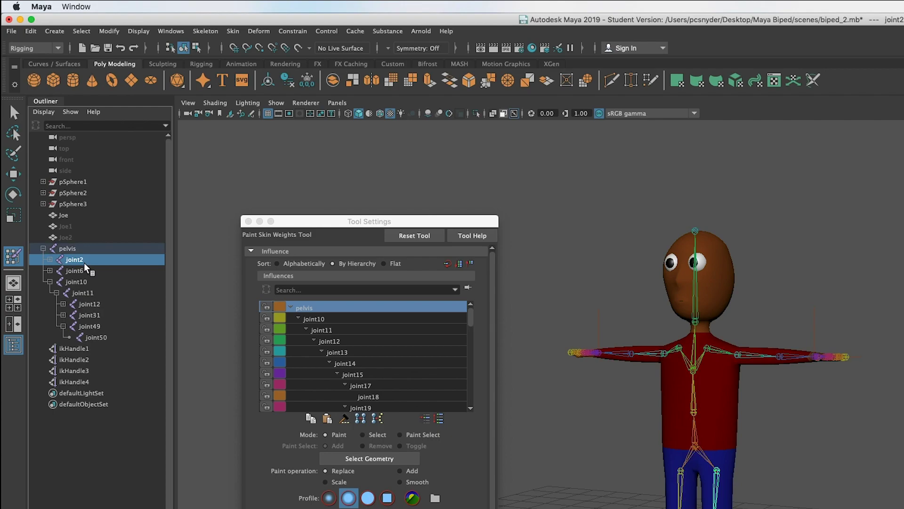
key(e)
double_click(81, 259)
text(left hip)
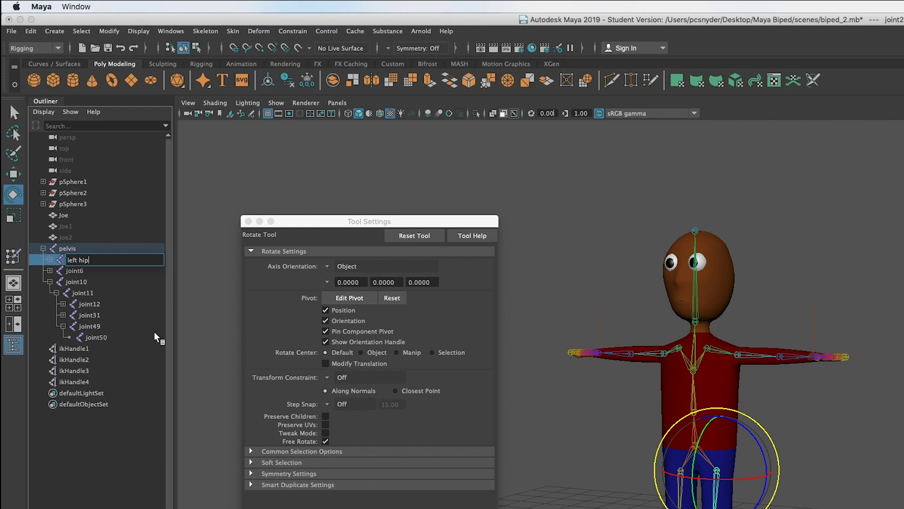
key(Return)
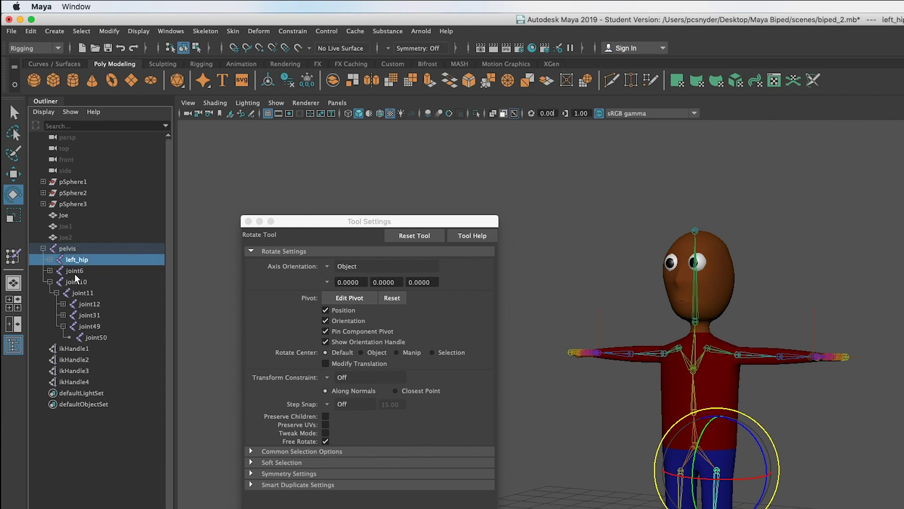
Expand the left leg chain and rename joint3 as left_knee
click(53, 274)
click(56, 271)
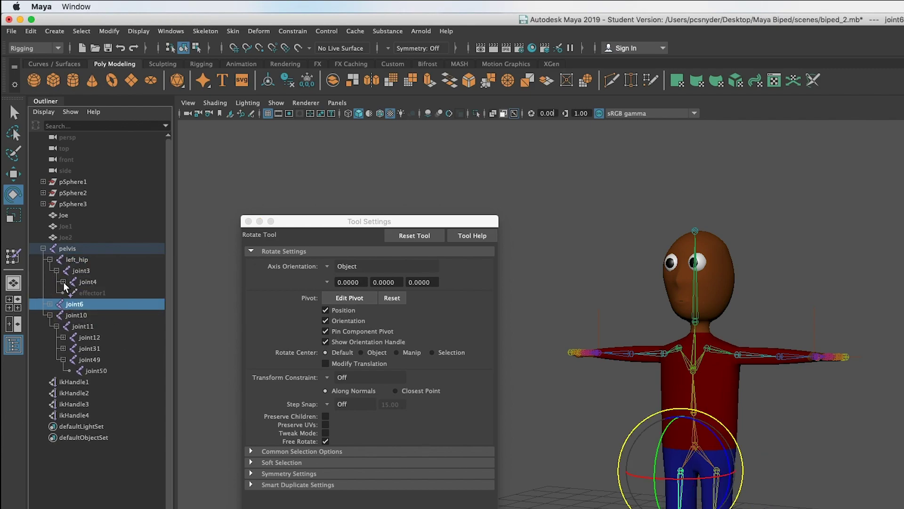
click(64, 282)
click(85, 272)
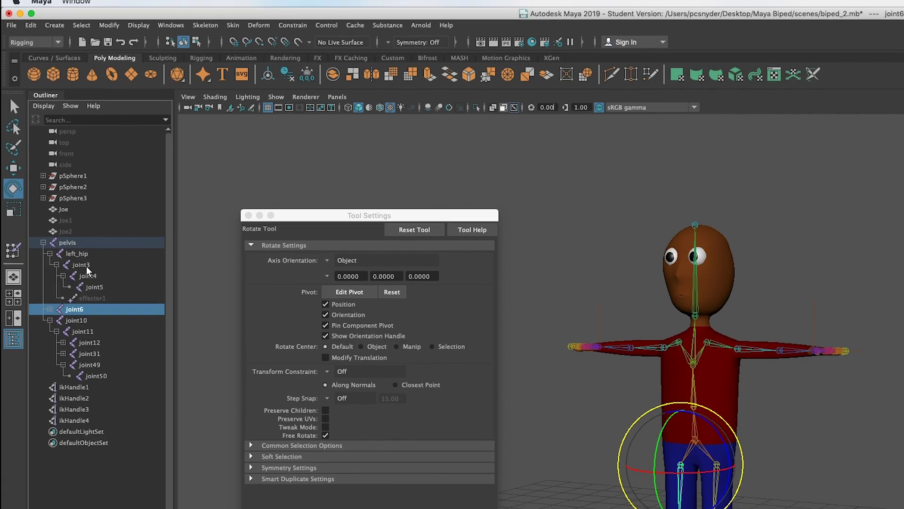
double_click(86, 207)
text(left_knee)
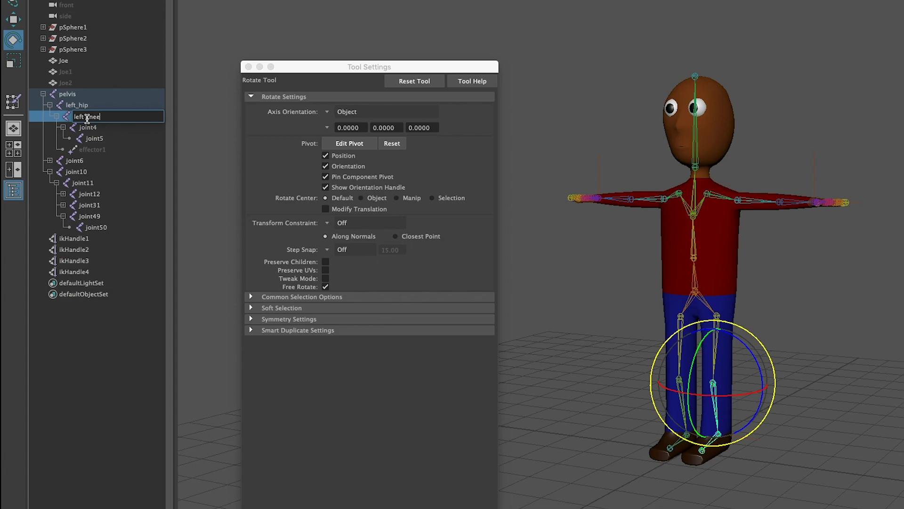
key(Return)
Rename joint4 as left_ankle and its child joint5 as left_toe
double_click(89, 127)
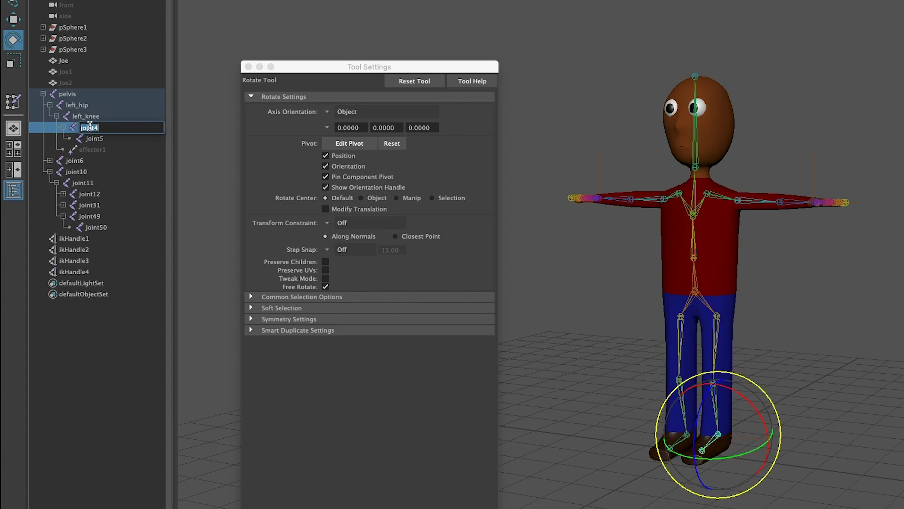
text(left_ankle)
click(94, 139)
double_click(94, 138)
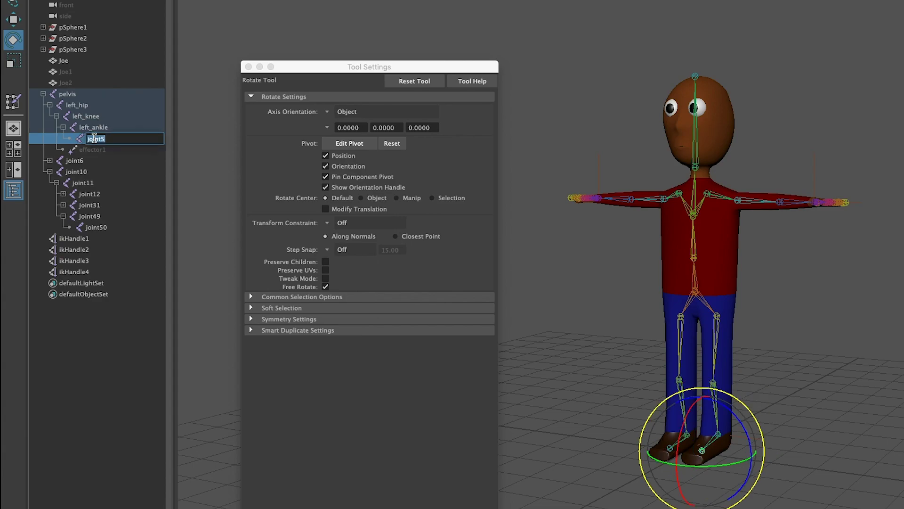
text(left_toe)
key(Return)
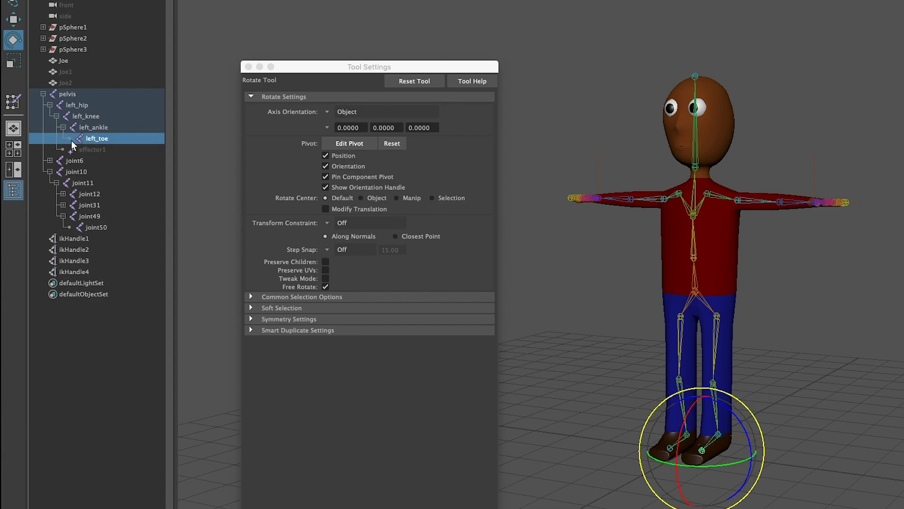
Rename joint6, the top of the other leg chain, as right_hip
click(75, 162)
double_click(75, 162)
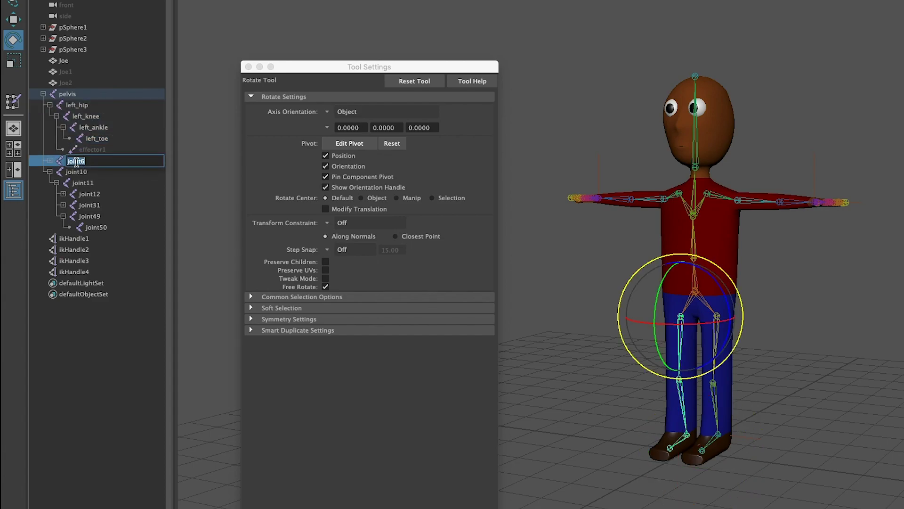
text(right_hip)
key(Return)
Expand the right leg chain and rename joint7 as right_knee
click(50, 160)
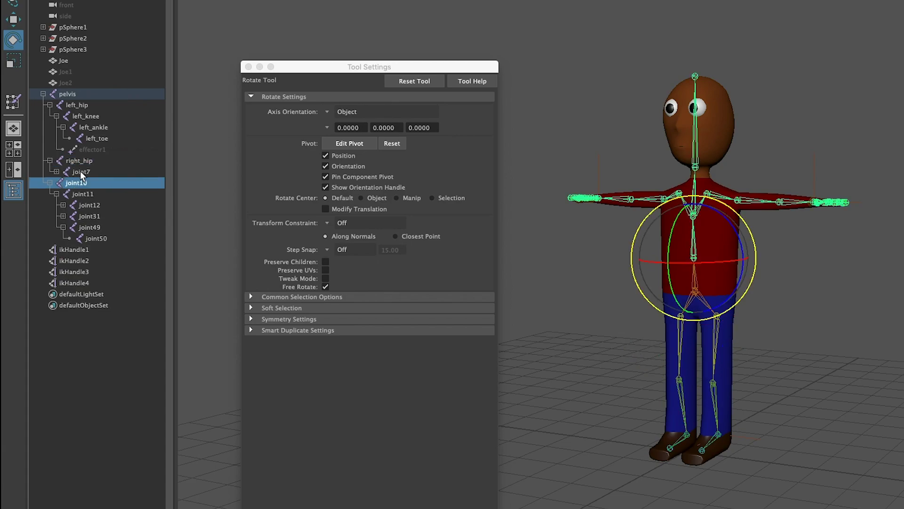
click(63, 169)
click(56, 172)
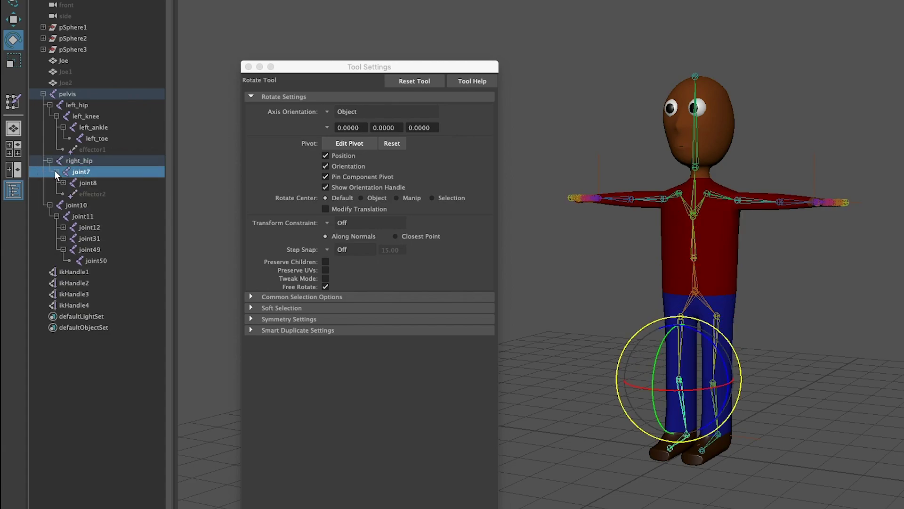
click(63, 183)
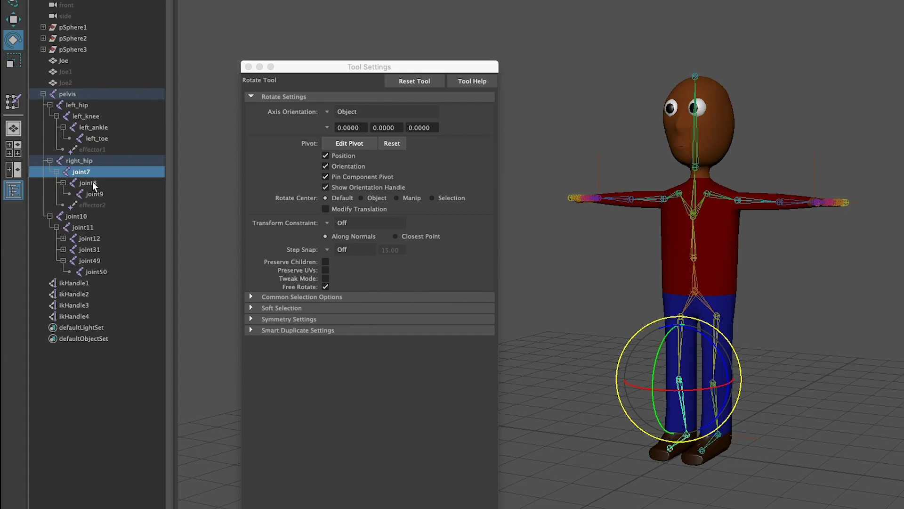
double_click(86, 172)
text(right_knee)
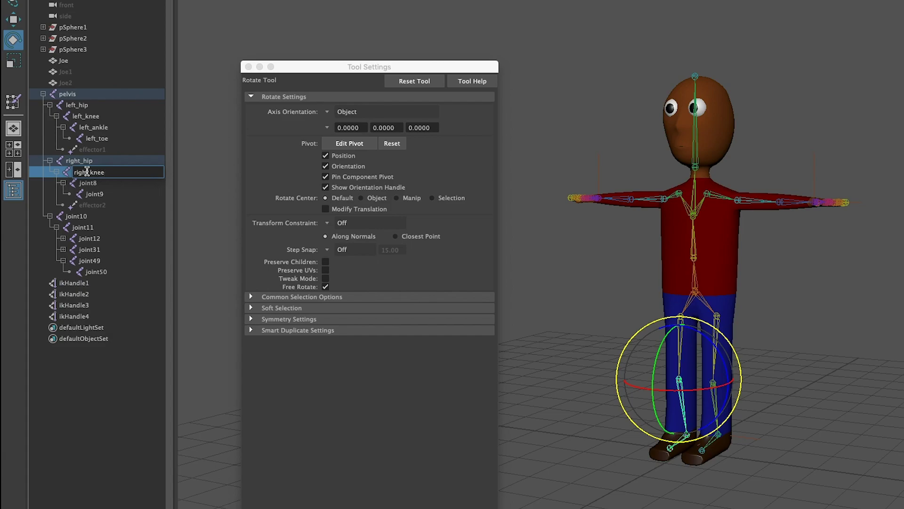
key(Return)
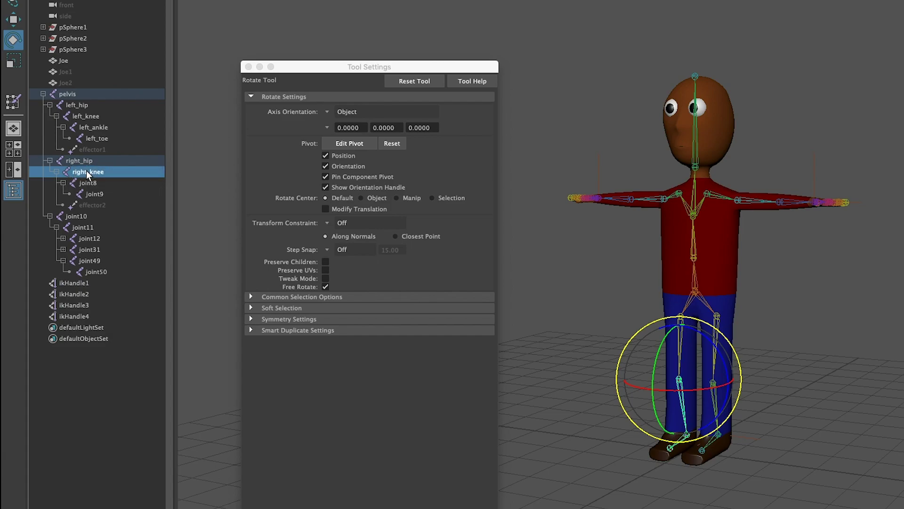
Rename joint8 as right_ankle and its child joint9 as right_toe
double_click(87, 183)
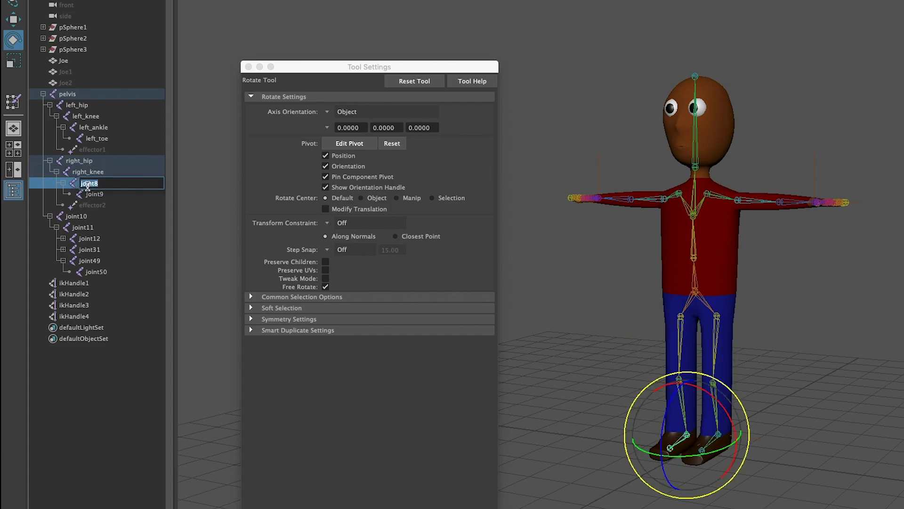
text(right_a)
key(Return)
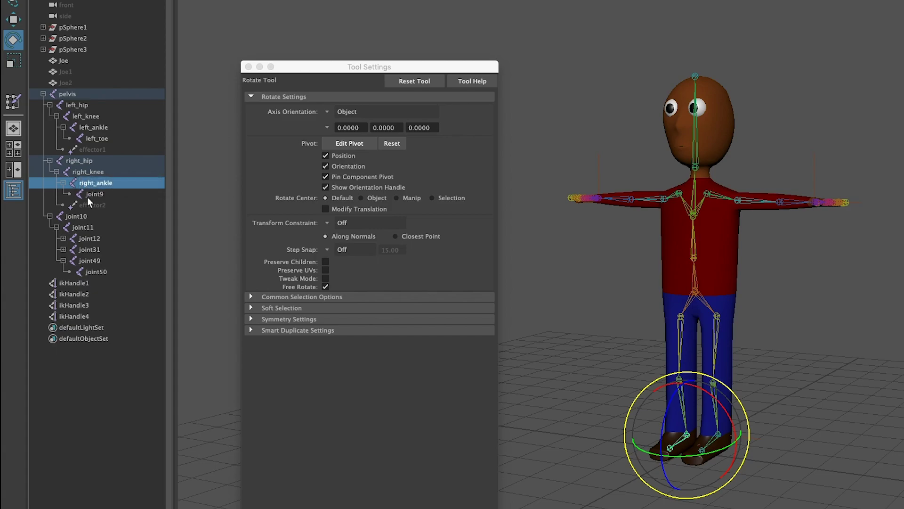
double_click(94, 194)
text(right_toe)
key(Return)
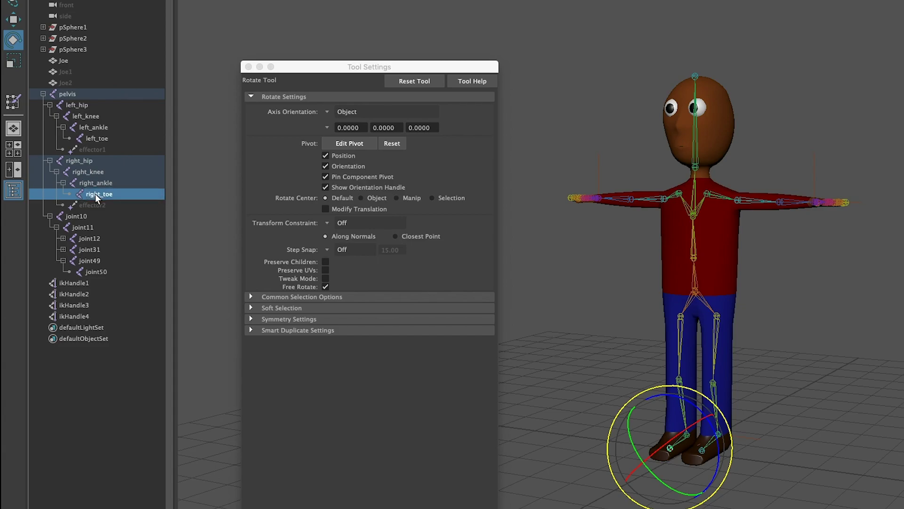
Rename joint10 as spine_1 and its child joint11 as spine_2
double_click(78, 216)
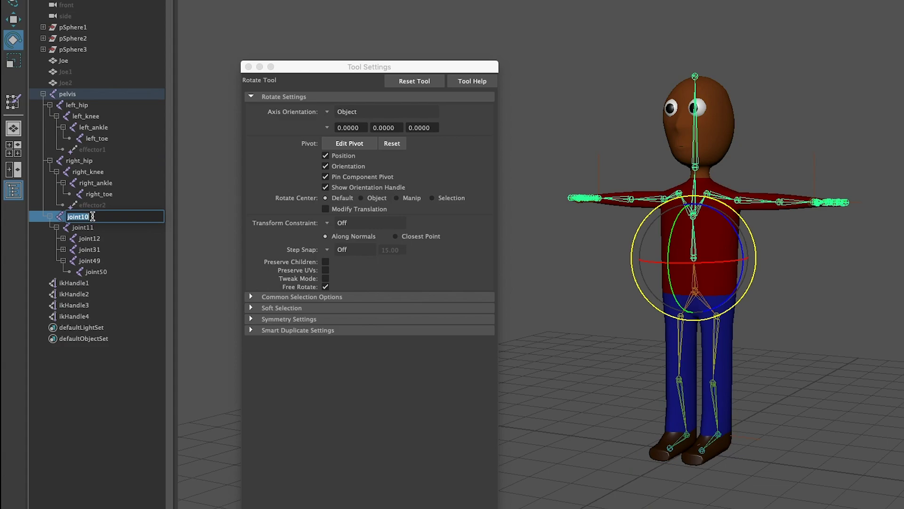
text(spine_1)
key(Return)
double_click(78, 227)
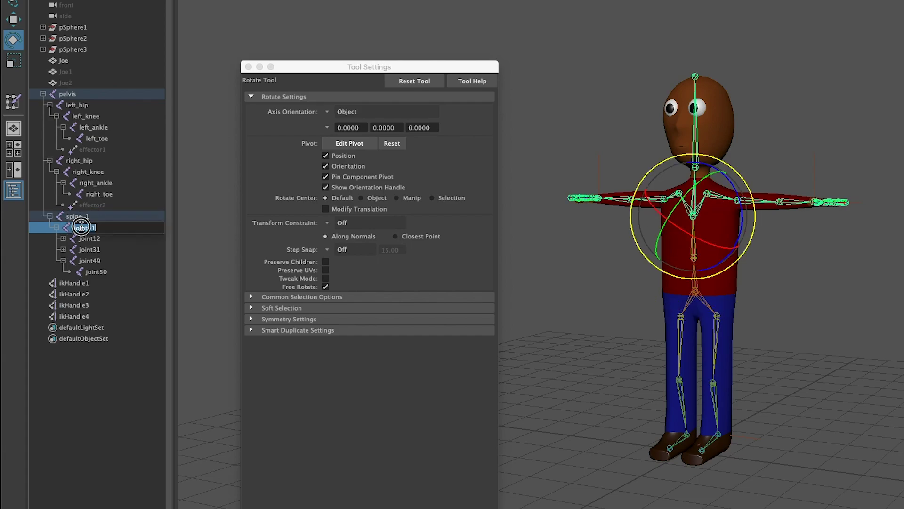
text(spine_2)
key(Return)
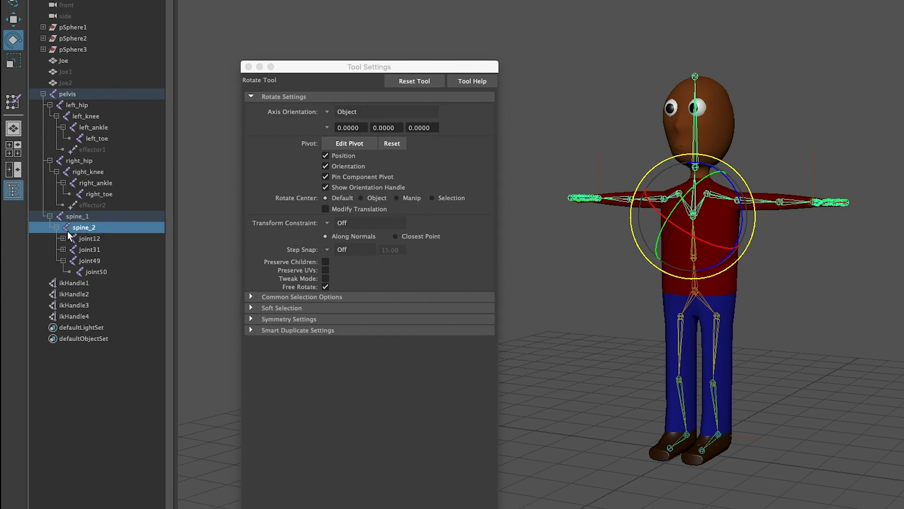
Rename joint12 under spine_2 as left_clavicle and expand its branch to show the child joint
double_click(92, 238)
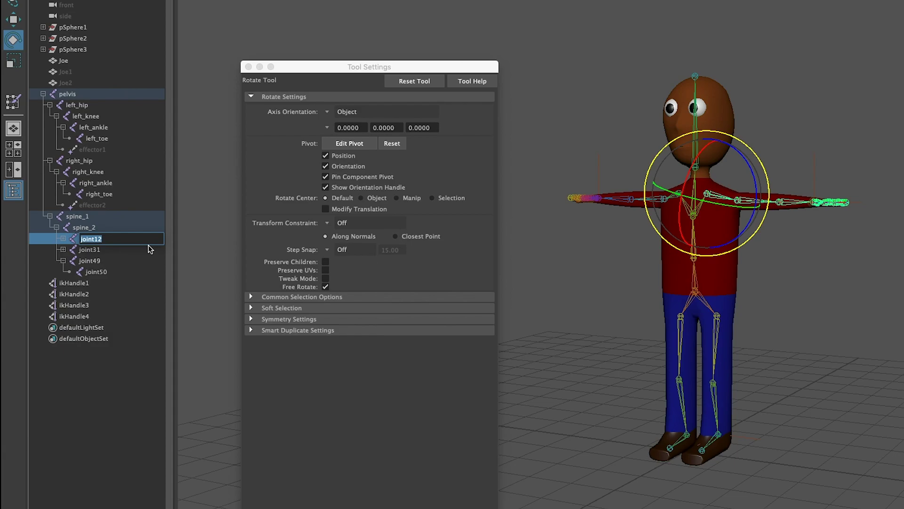
text(left clavicle)
key(Return)
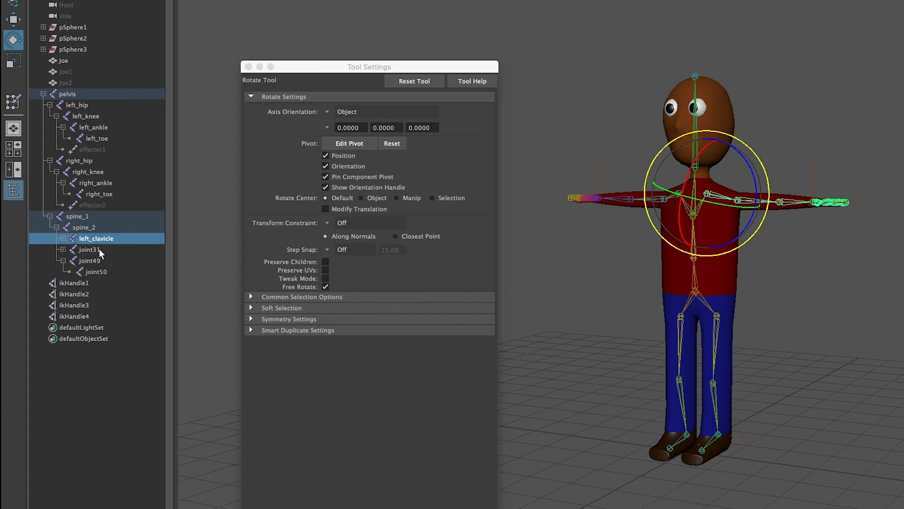
click(100, 250)
click(63, 239)
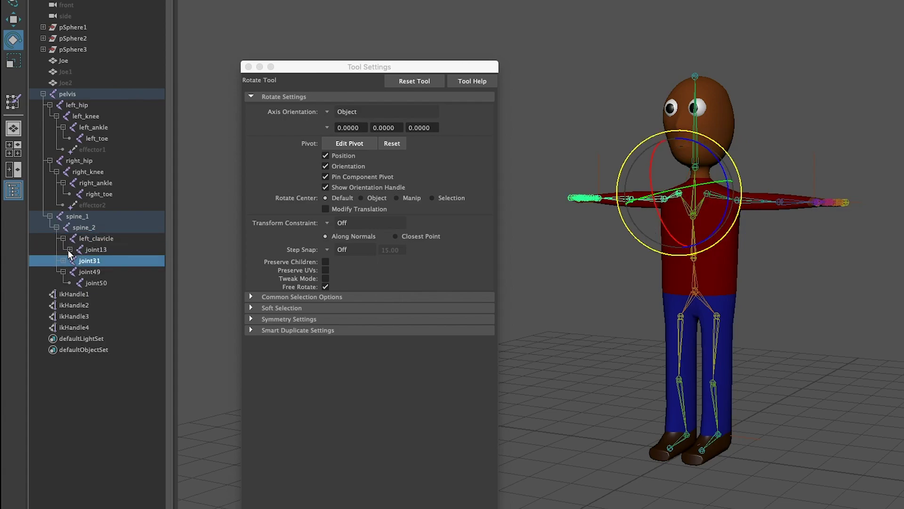
Expand the arm chain under left_clavicle down to the finger joints below joint15
click(69, 250)
click(77, 260)
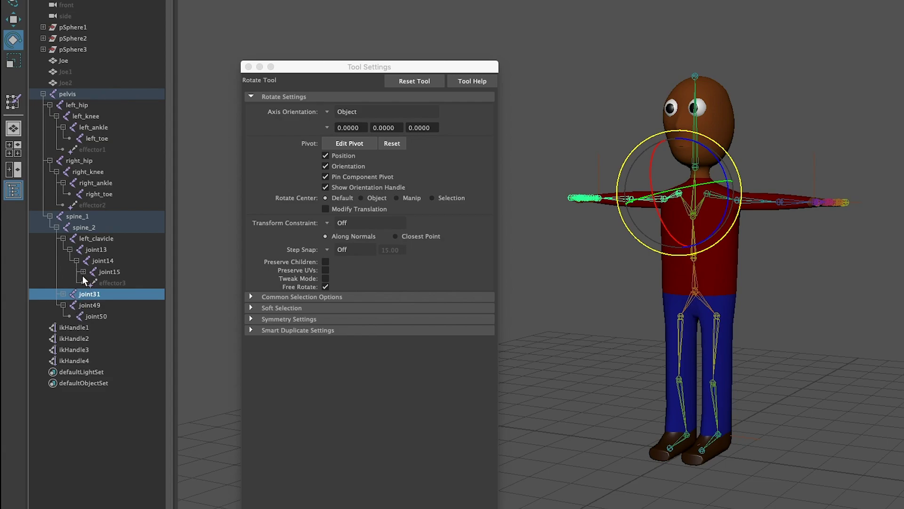
click(83, 272)
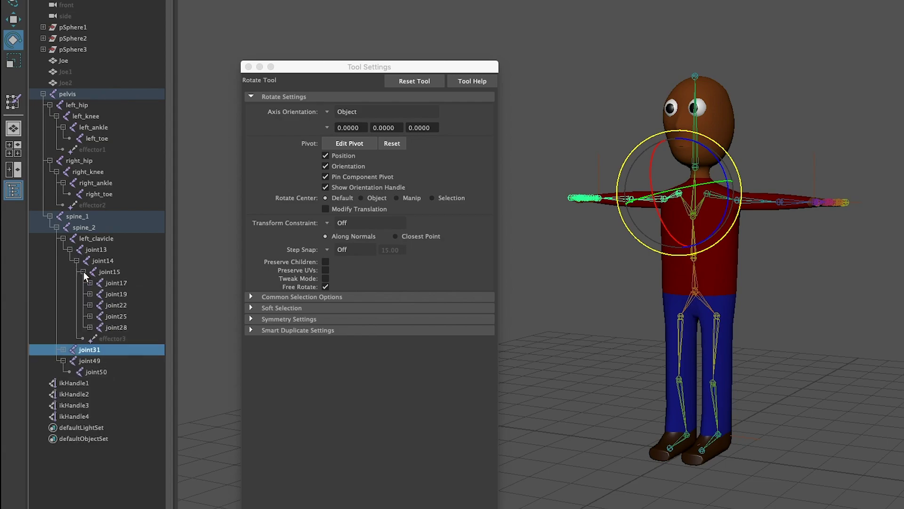
double_click(94, 239)
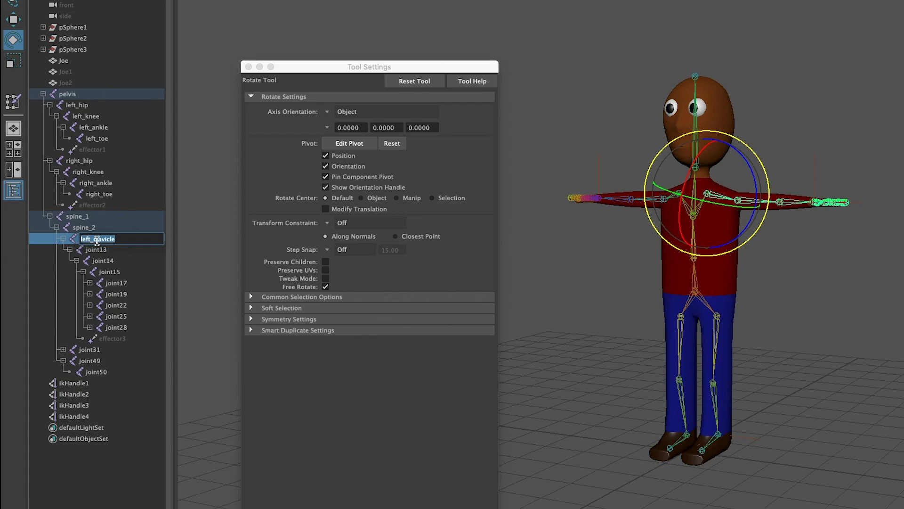
key(Return)
Rename joint13 as left_shoulder and its child joint14 as left_elbow
click(103, 250)
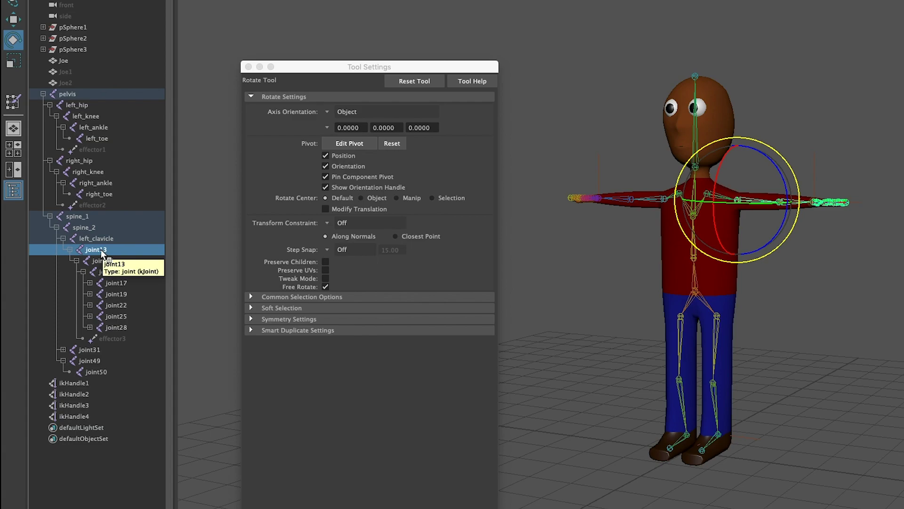
double_click(96, 251)
text(left)
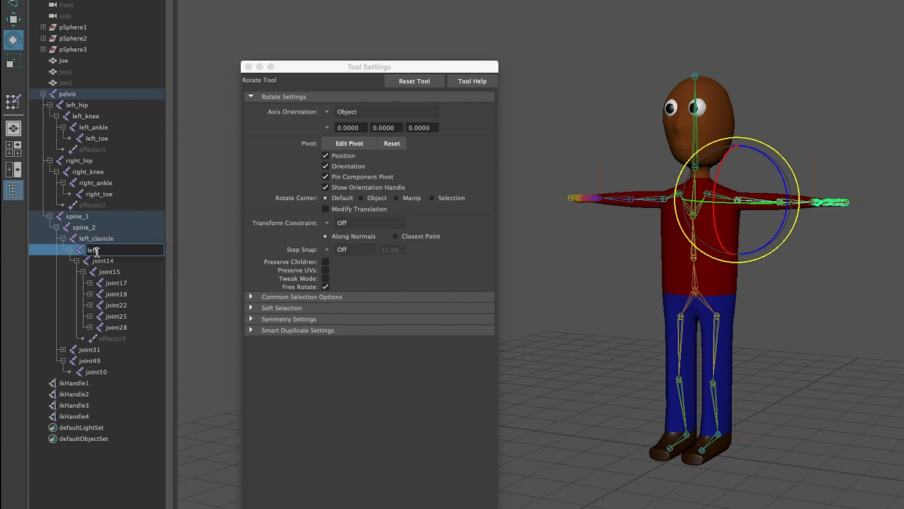
text(_shoulder)
key(Tab)
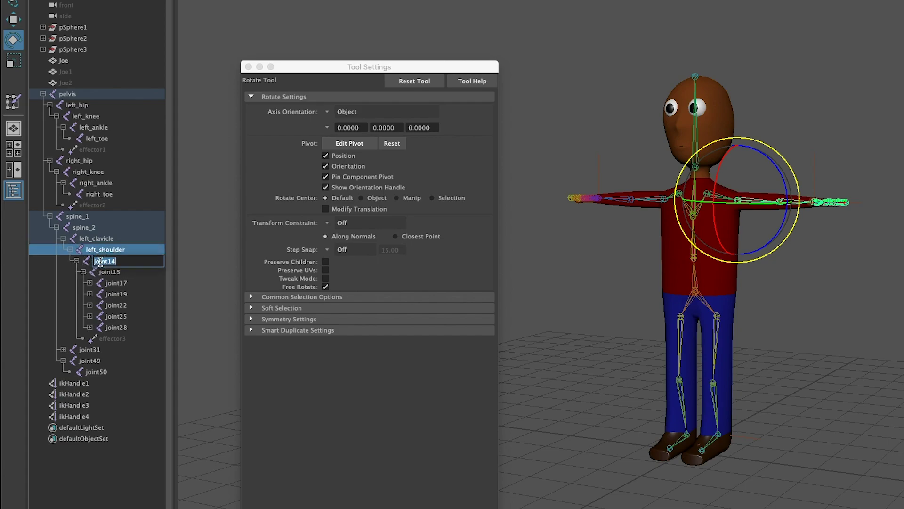
Rename joint15 under left_elbow as left_wrist
click(109, 272)
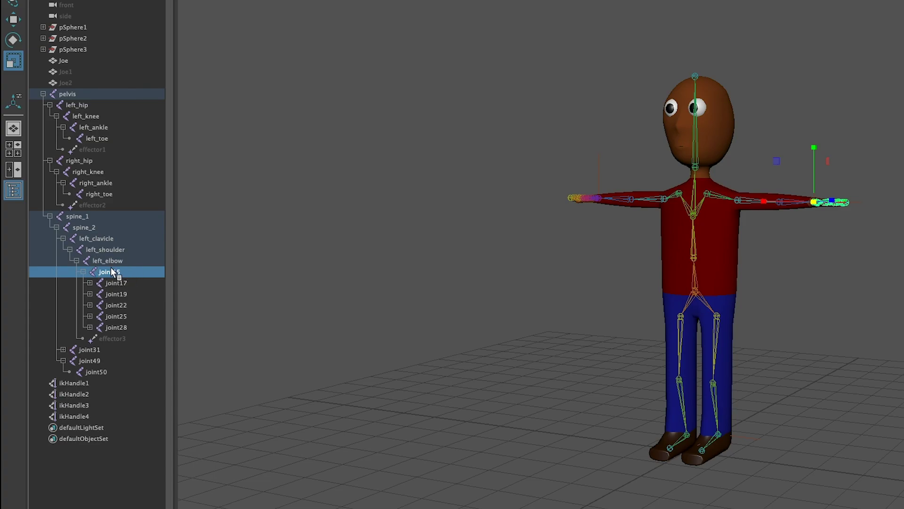
double_click(116, 272)
text(left_wri)
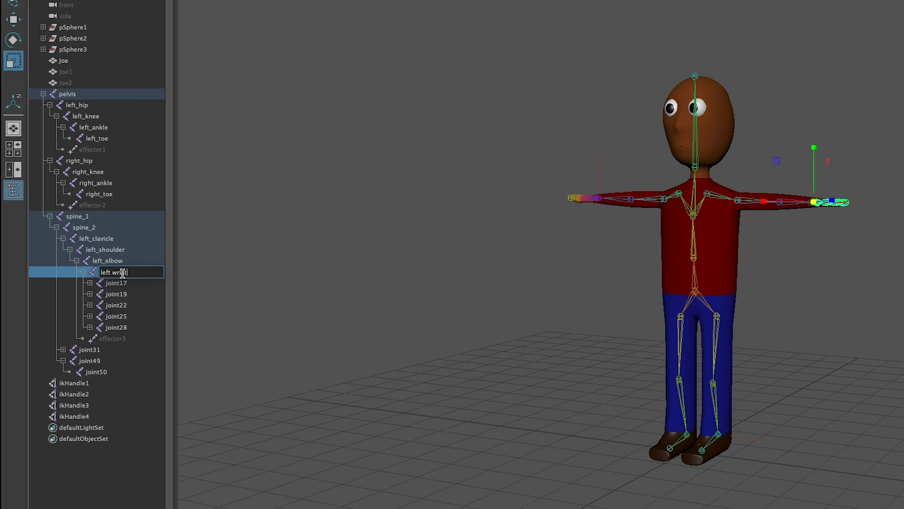
key(Return)
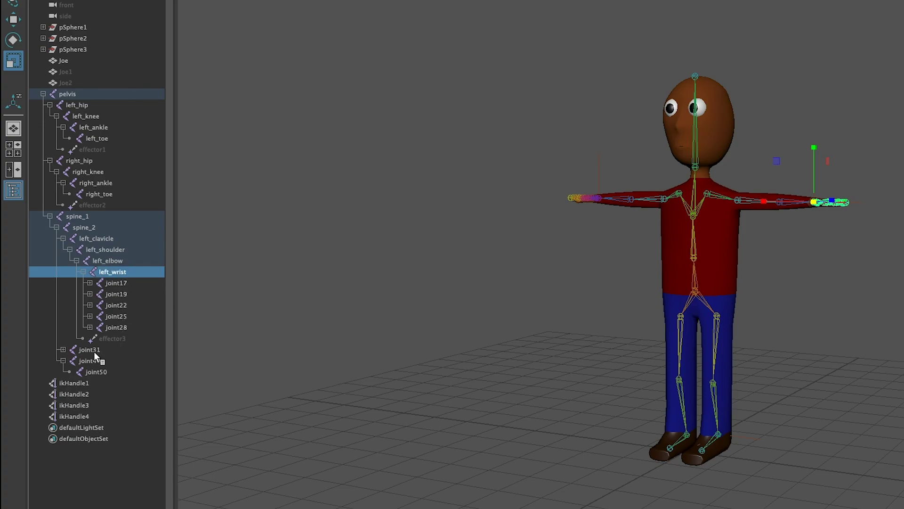
Collapse the right_hip branch, then expand joint31 under spine_2 and rename it as right_clavicle
click(50, 216)
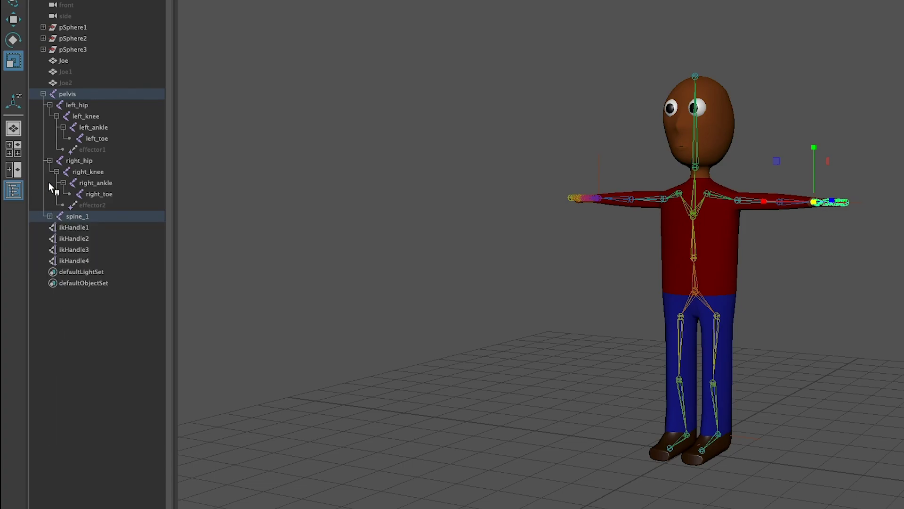
click(50, 161)
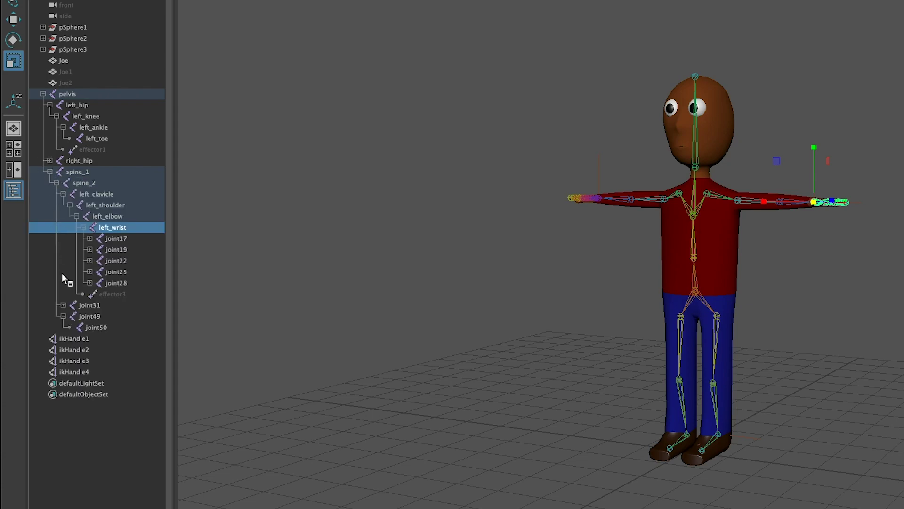
click(63, 304)
click(129, 305)
double_click(97, 304)
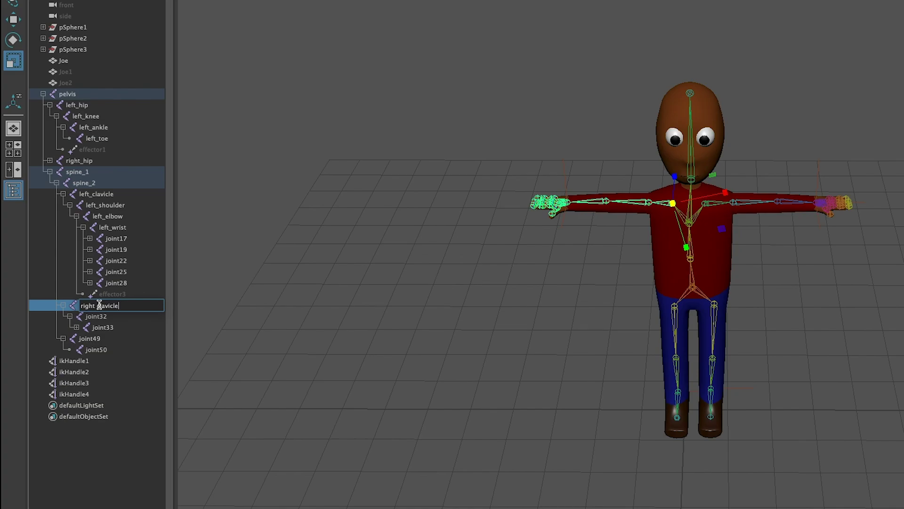
key(Return)
Rename joint32 under right_clavicle as right_shoulder
click(99, 316)
double_click(100, 316)
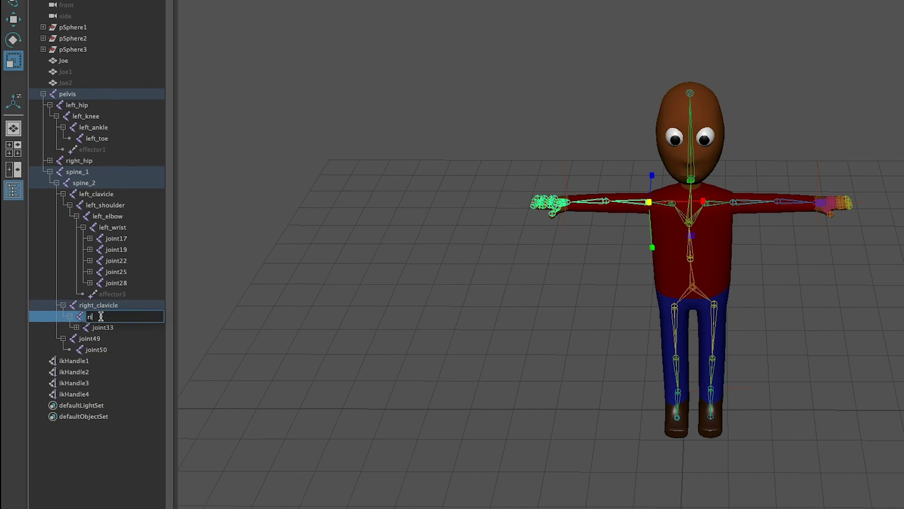
text(right_shoulder)
key(Return)
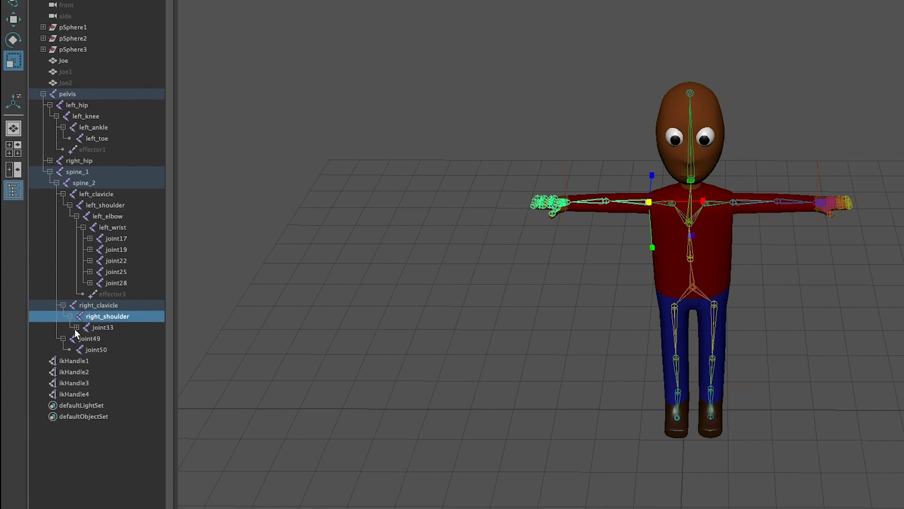
Expand joint33 and rename it as right_elbow and its child joint34 as right_wrist
click(107, 328)
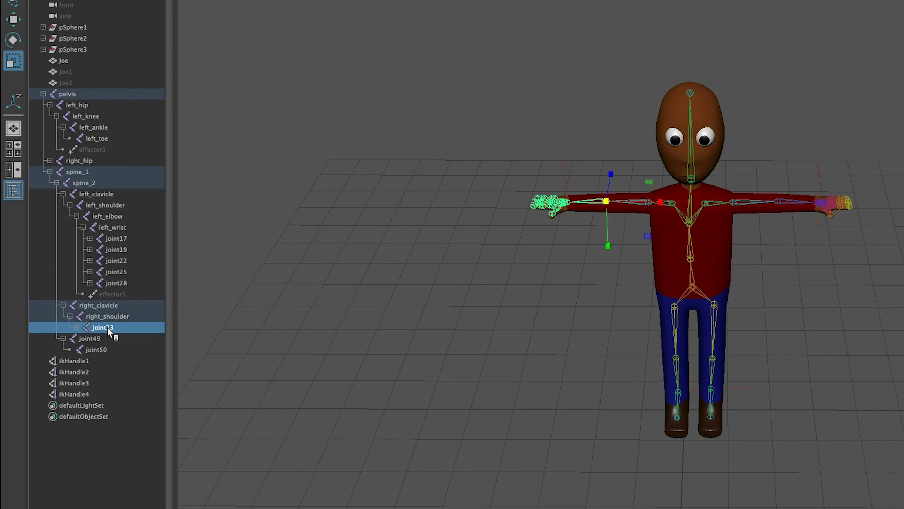
click(76, 327)
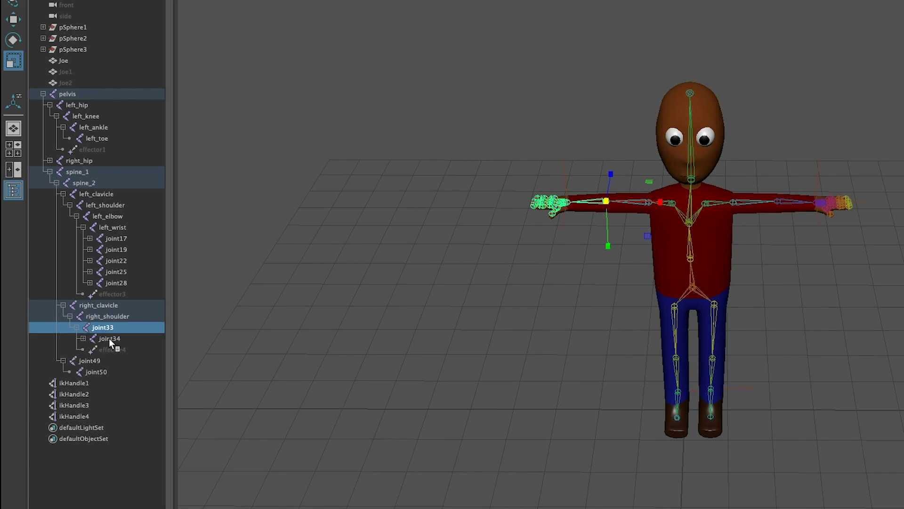
double_click(108, 327)
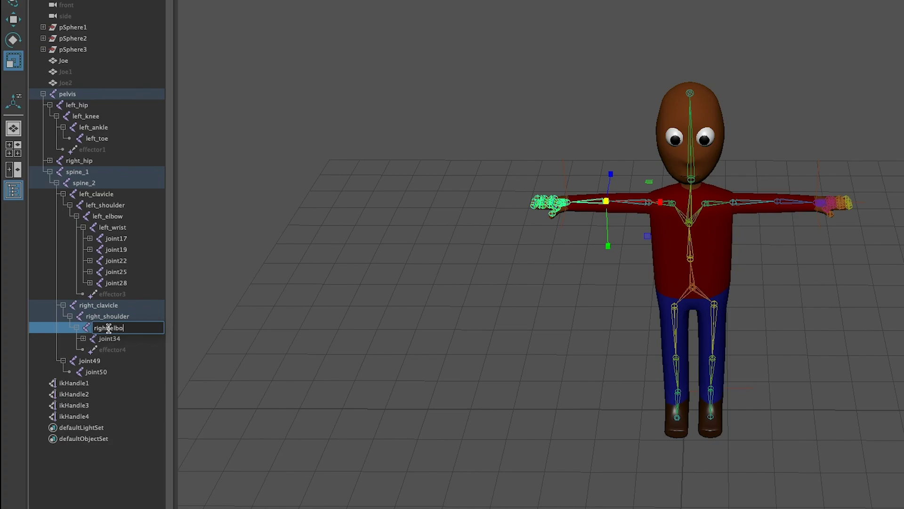
text(right_elbow)
key(Return)
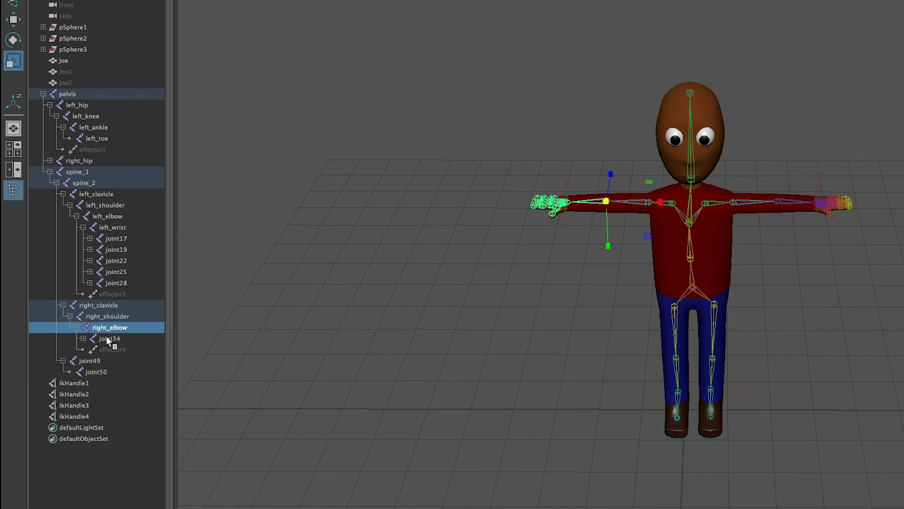
double_click(108, 339)
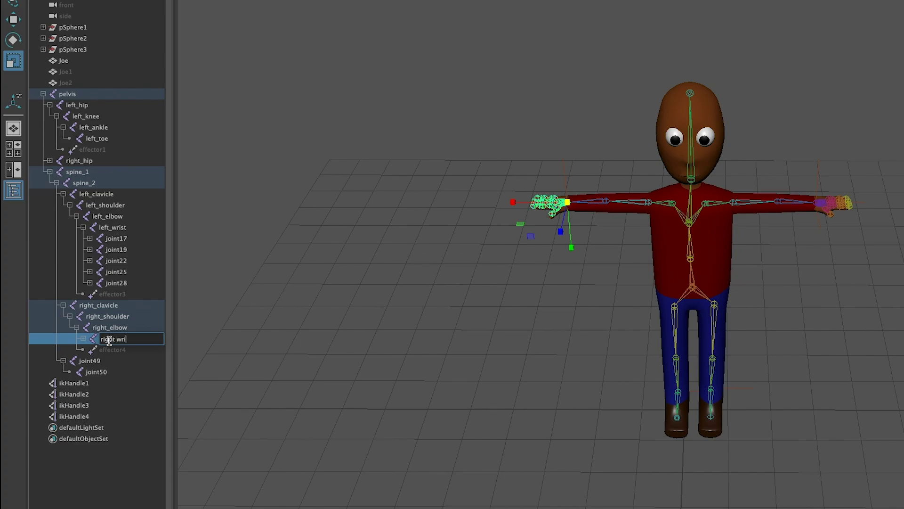
key(Return)
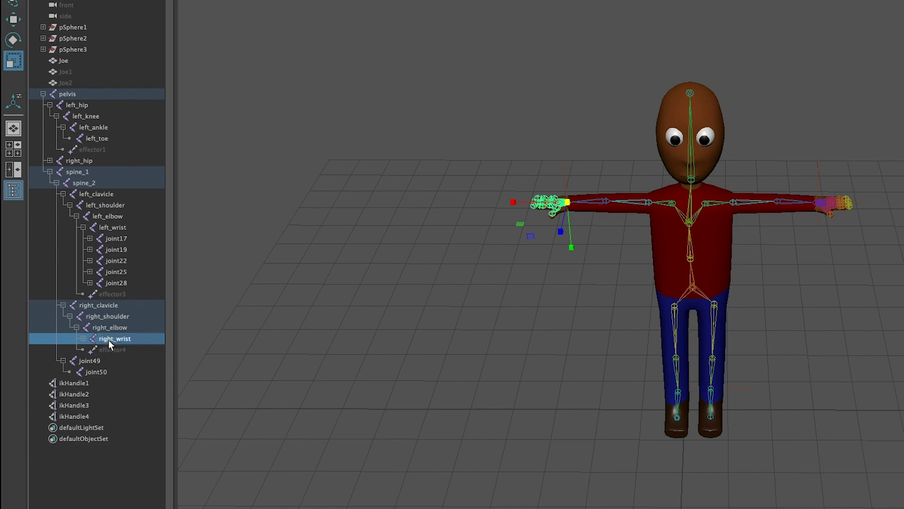
Rename joint49 as neck and its child joint50 as head, and clear the selection
click(81, 361)
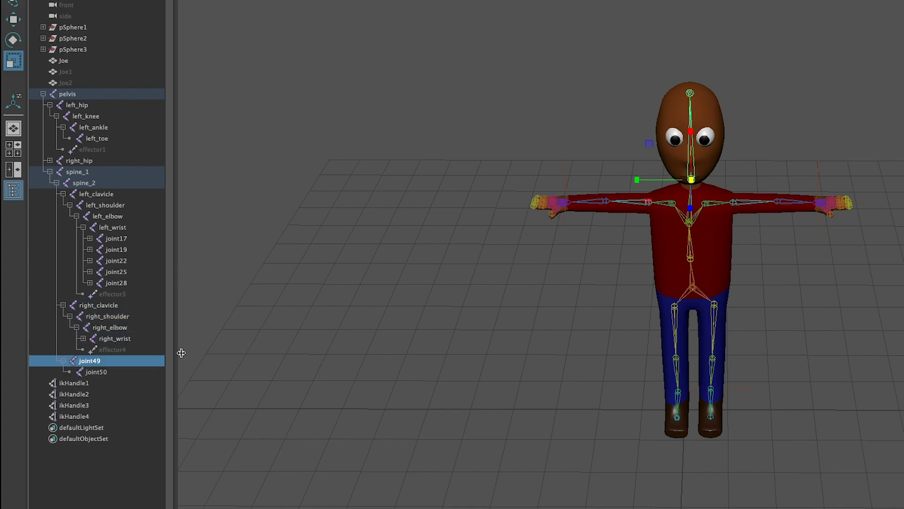
double_click(97, 361)
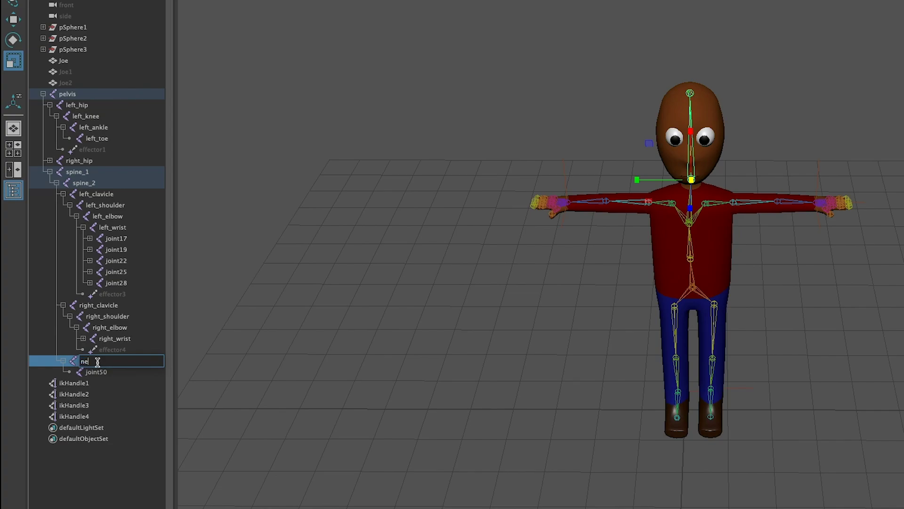
key(Return)
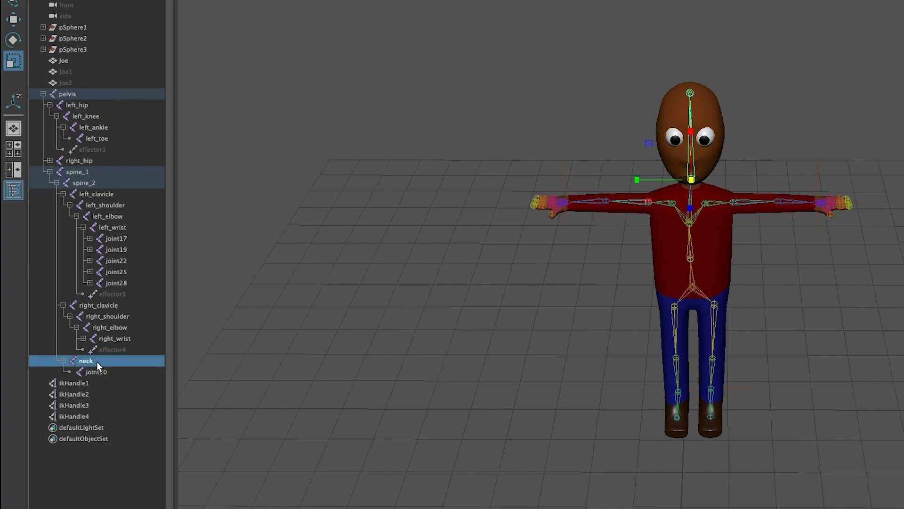
click(95, 372)
double_click(96, 371)
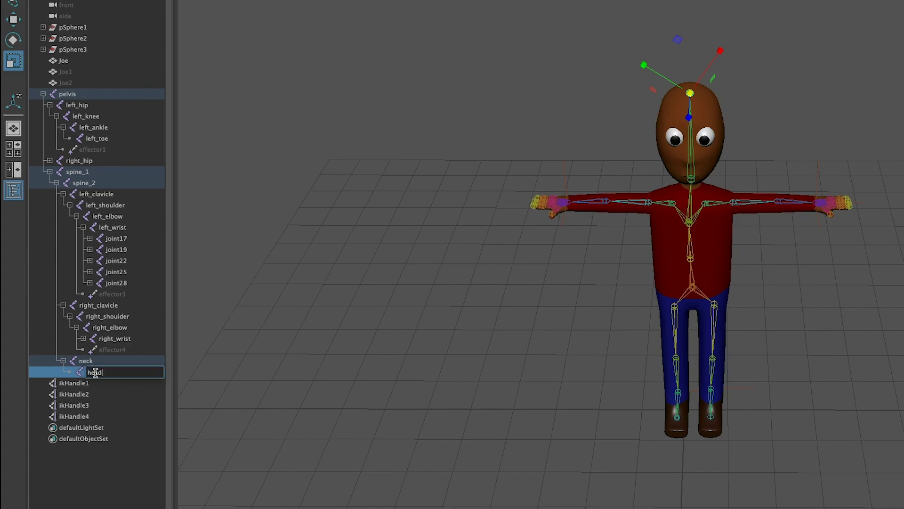
text(head)
key(Return)
click(852, 378)
Select the Joe mesh and unbind its skin from the skeleton
alt+drag(746, 388, 627, 364)
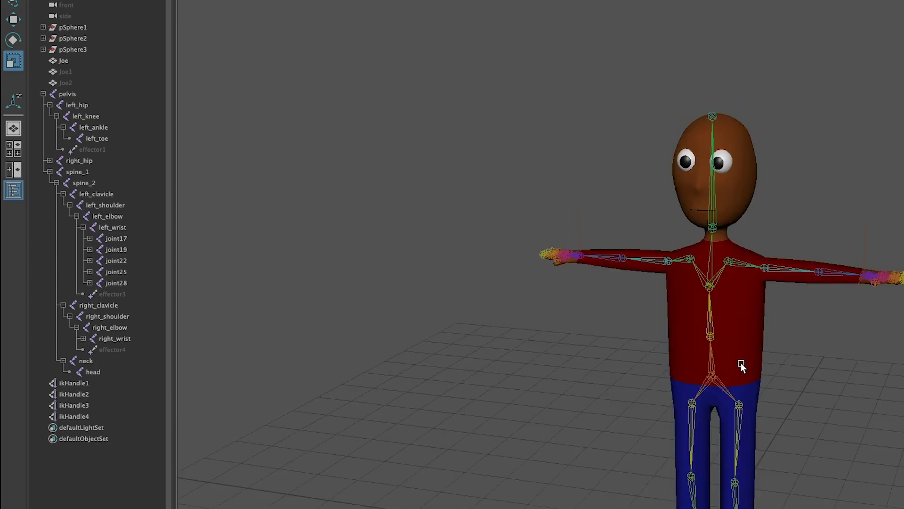
alt+drag(740, 365, 642, 357)
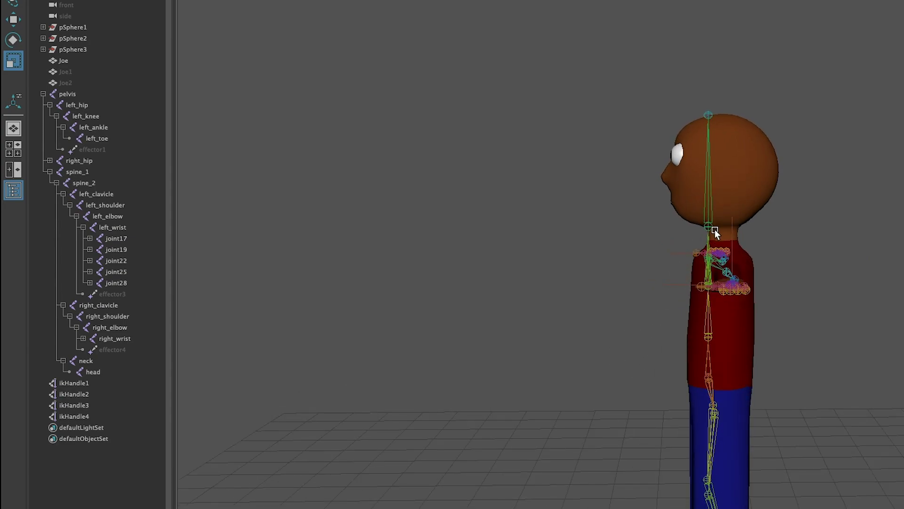
click(740, 187)
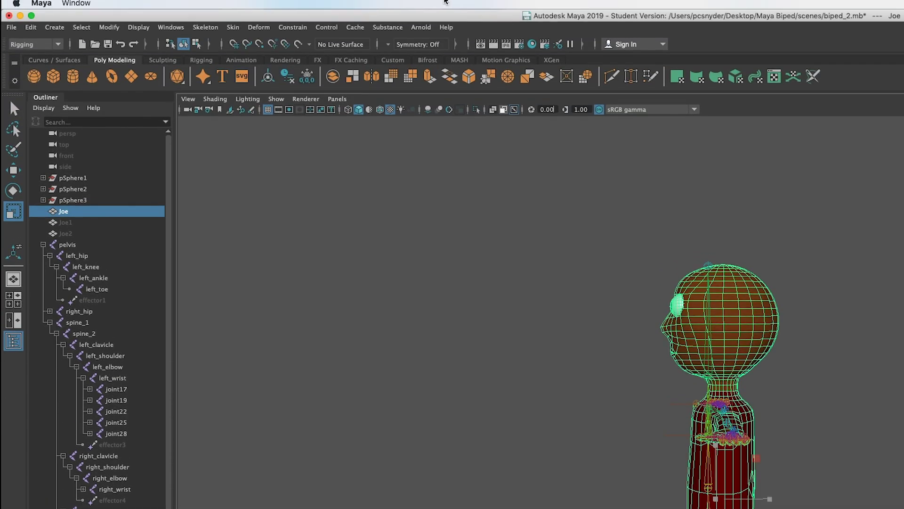
click(232, 37)
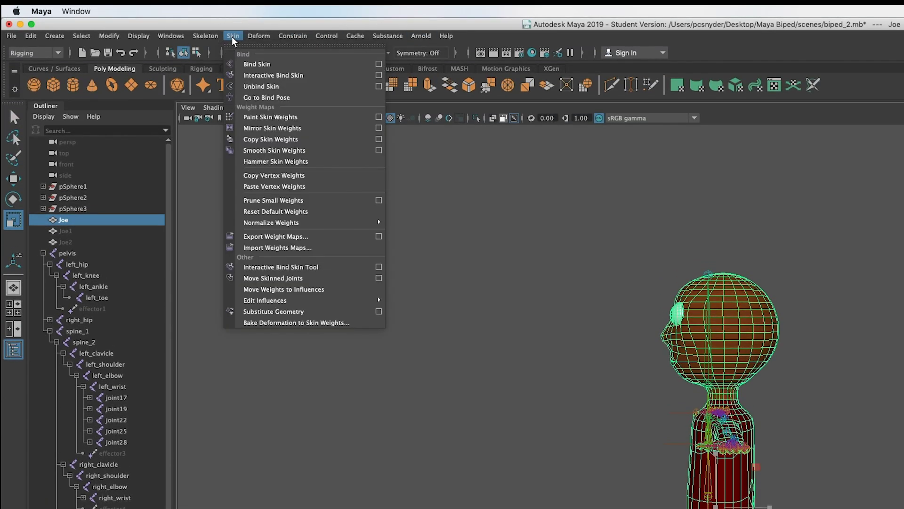
click(273, 87)
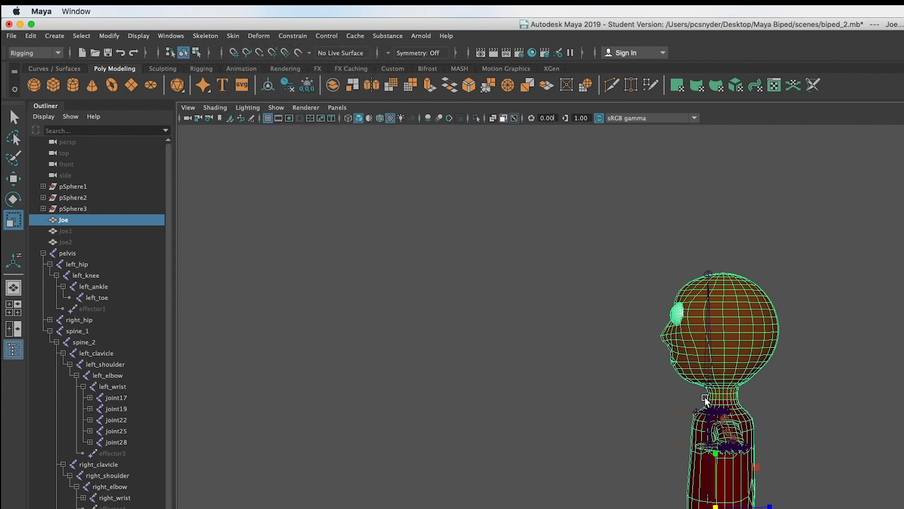
Move the neck joint, together with the head joint, backwards to the middle of the neck as seen from the side
scroll(714, 402, up, 3)
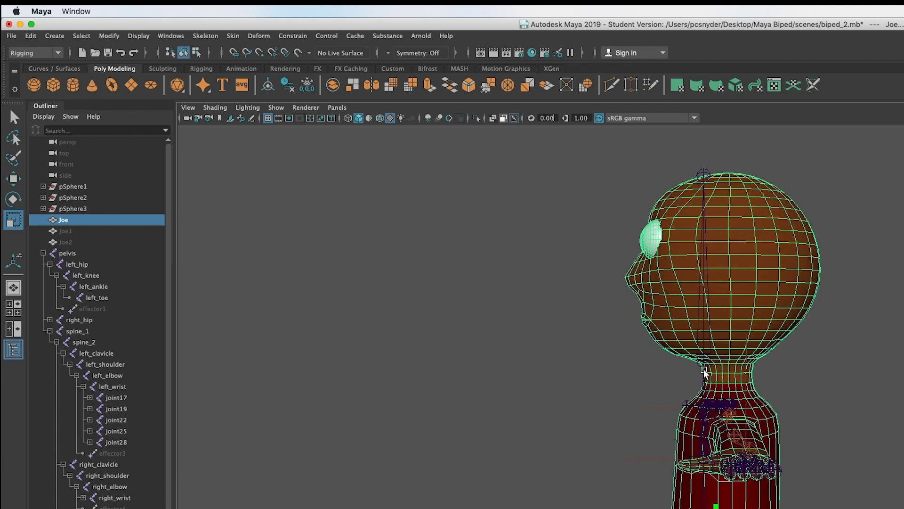
click(706, 362)
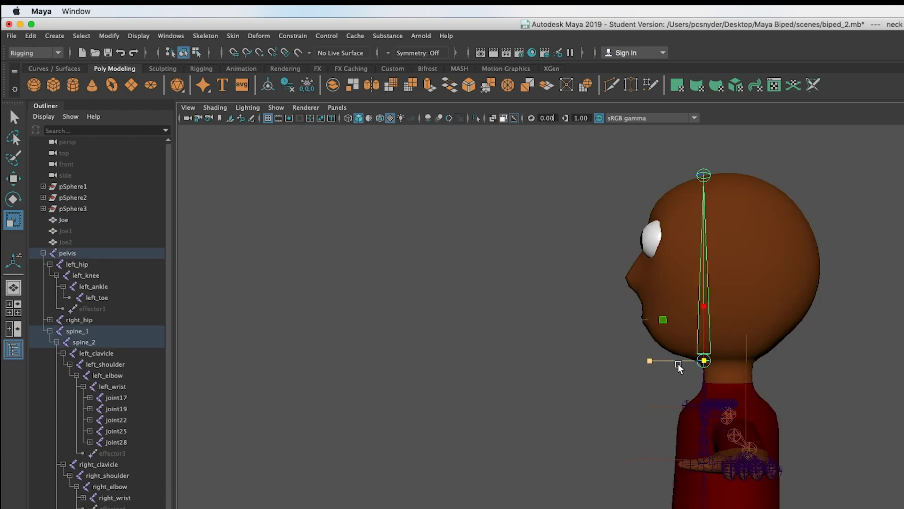
key(w)
drag(650, 361, 674, 361)
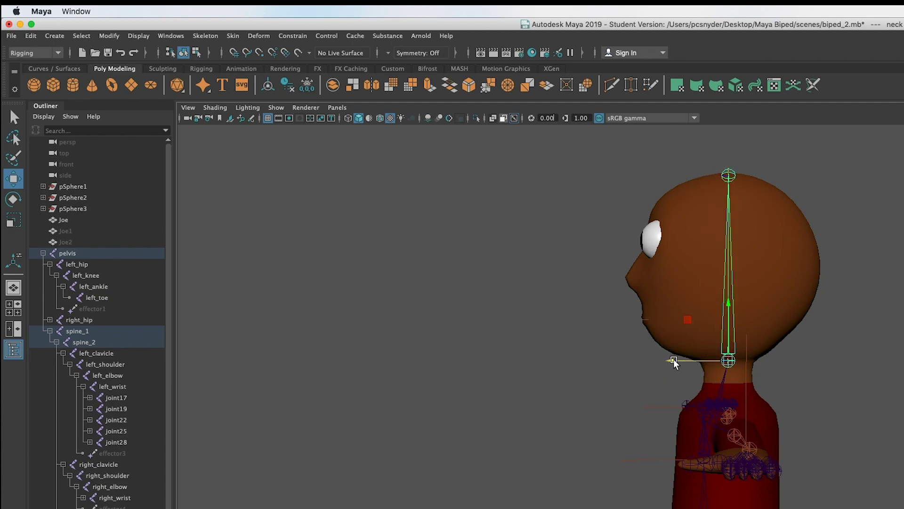
Select the Joe mesh together with the pelvis root joint and bind the skin to the skeleton
alt+drag(826, 478, 808, 497)
click(777, 258)
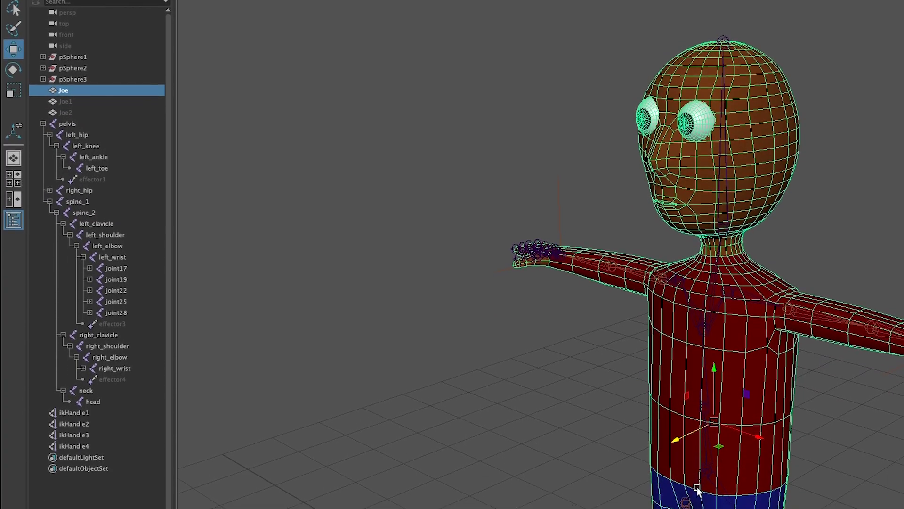
shift+click(707, 470)
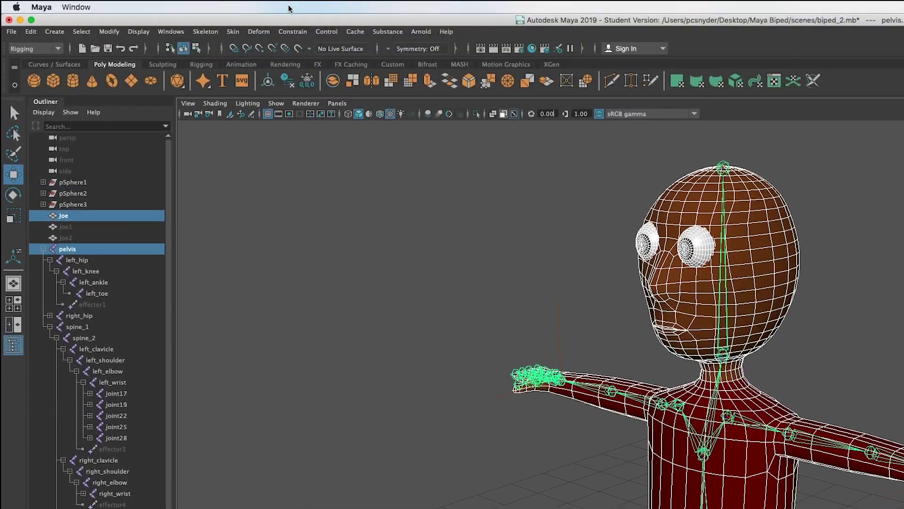
click(234, 31)
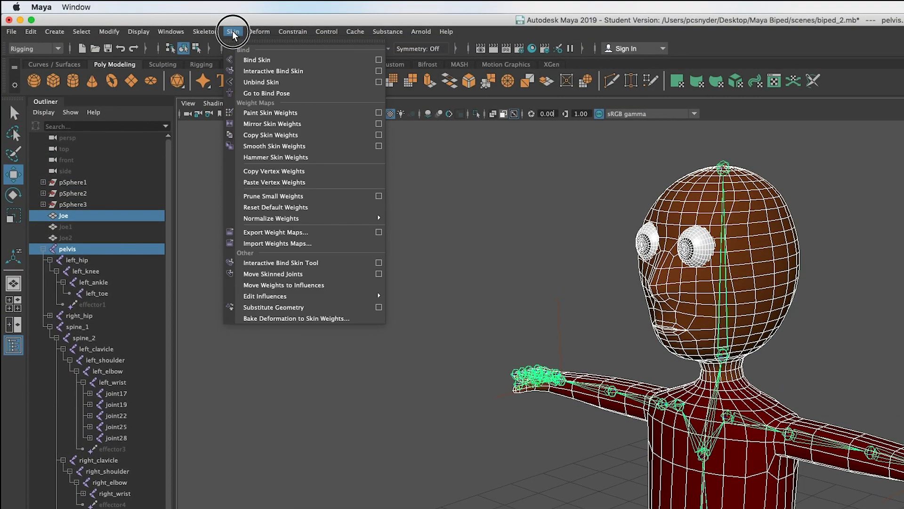
click(257, 59)
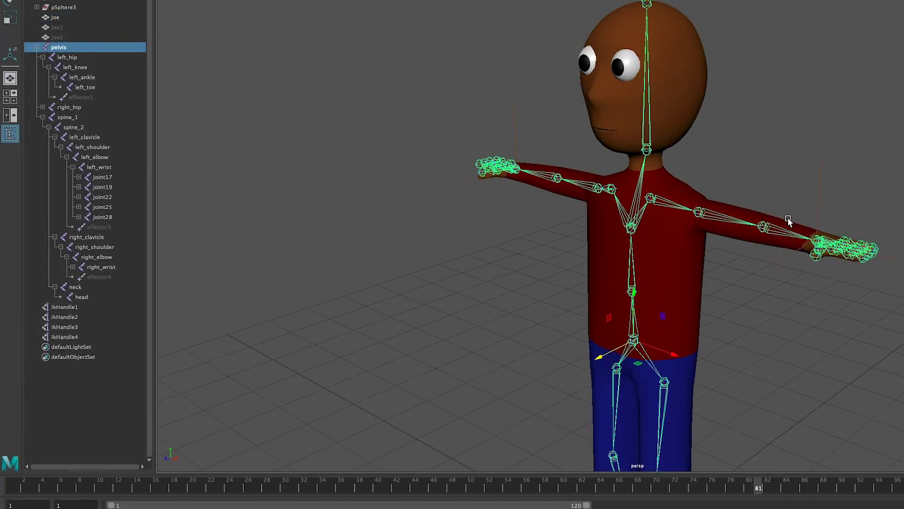
Select only the Joe mesh and open the settings of the Paint Skin Weights tool
scroll(788, 219, down, 4)
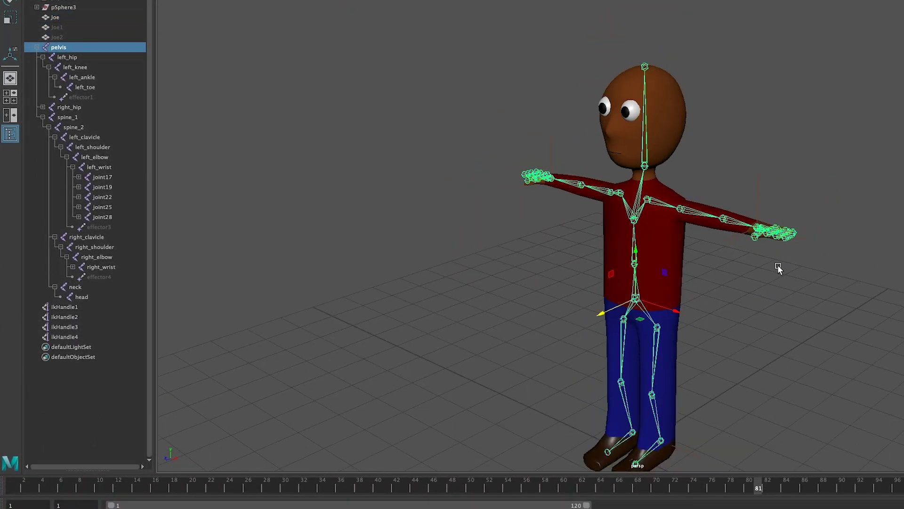
alt+drag(778, 265, 727, 264)
click(685, 175)
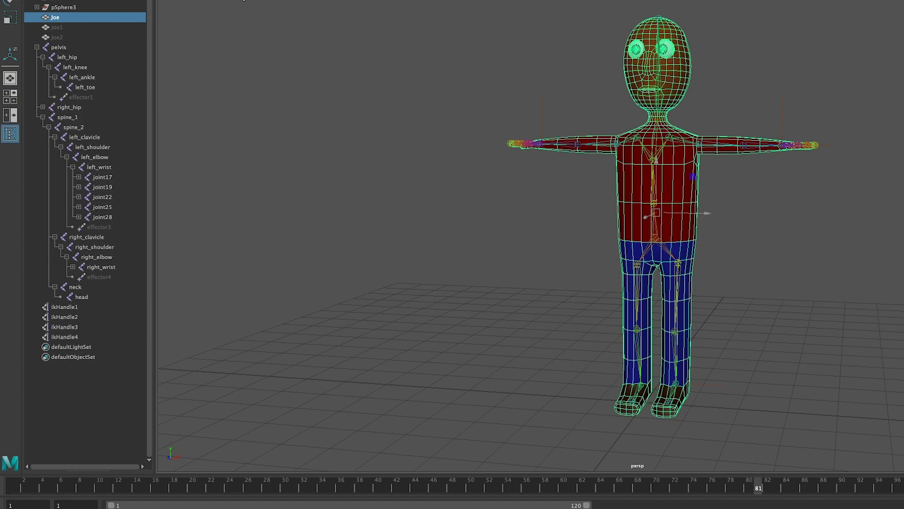
click(207, 18)
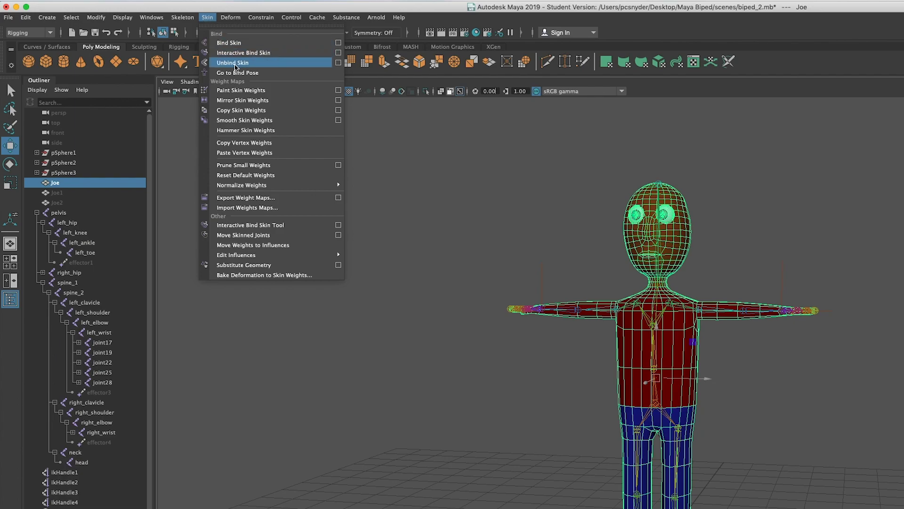
click(338, 91)
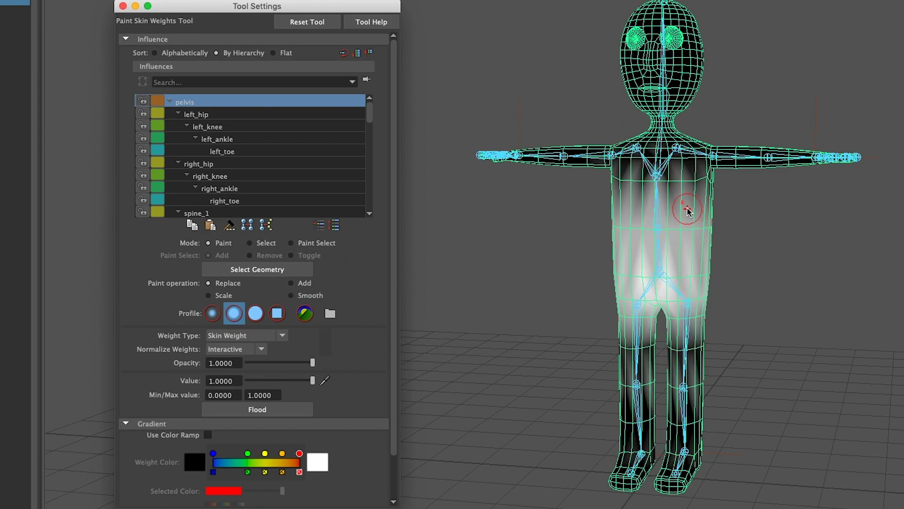
Remove the pelvis joint's influence from the chest and upper back of the Joe mesh
click(687, 210)
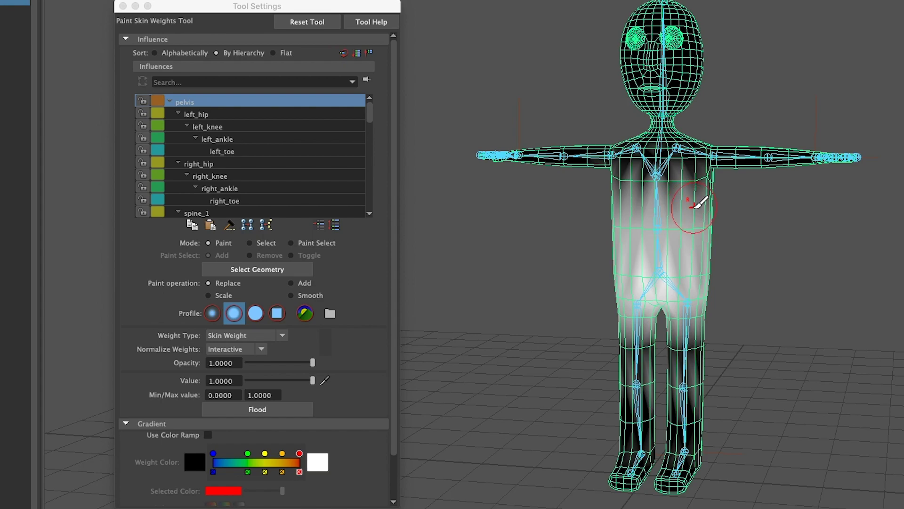
mouse_move(705, 189)
mouse_down()
mouse_move(697, 172)
mouse_move(626, 172)
mouse_move(707, 202)
mouse_move(615, 208)
mouse_up()
mouse_move(756, 380)
alt+mouse_down()
mouse_move(751, 355)
mouse_move(749, 363)
mouse_move(656, 374)
mouse_move(504, 374)
alt+mouse_up()
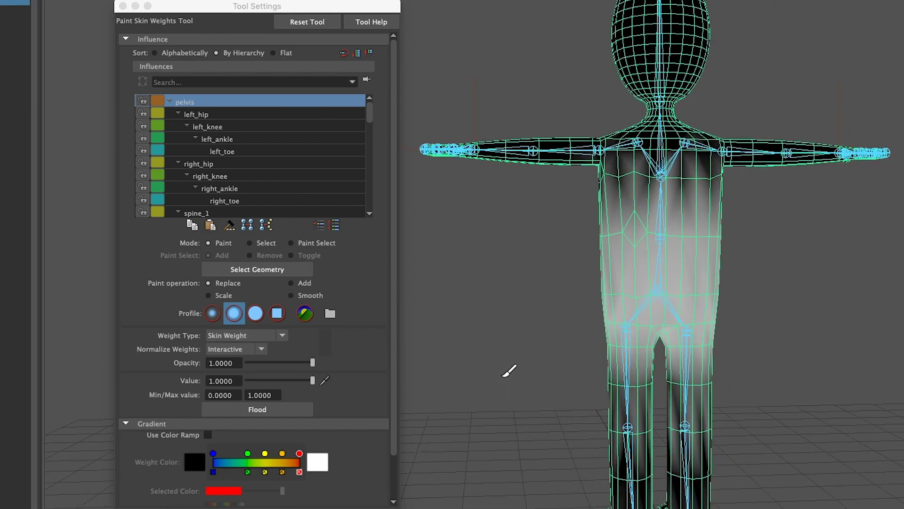
mouse_move(612, 161)
ctrl+mouse_down()
mouse_move(600, 185)
mouse_move(696, 193)
mouse_move(712, 223)
mouse_move(587, 221)
mouse_move(650, 236)
mouse_move(634, 218)
mouse_move(653, 220)
ctrl+mouse_up()
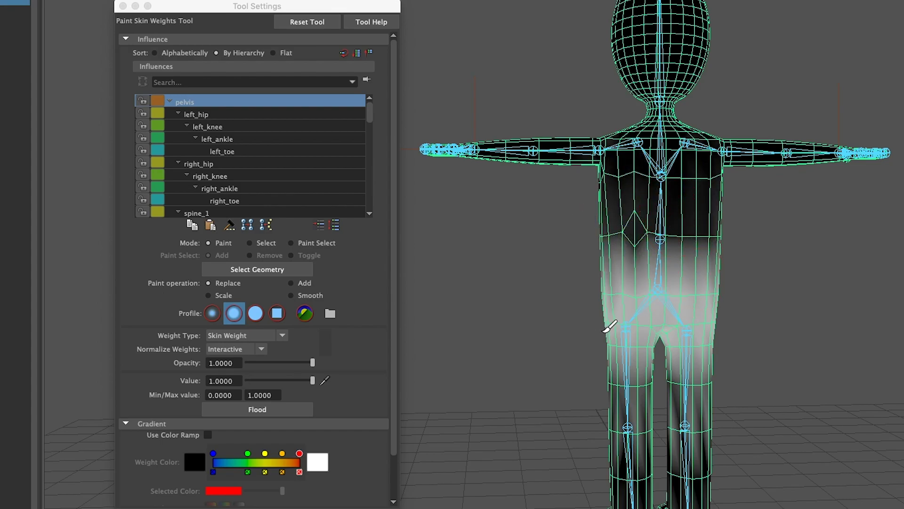
Remove the pelvis joint's influence from both legs below the hips, on the front and the back
alt+drag(610, 326, 822, 323)
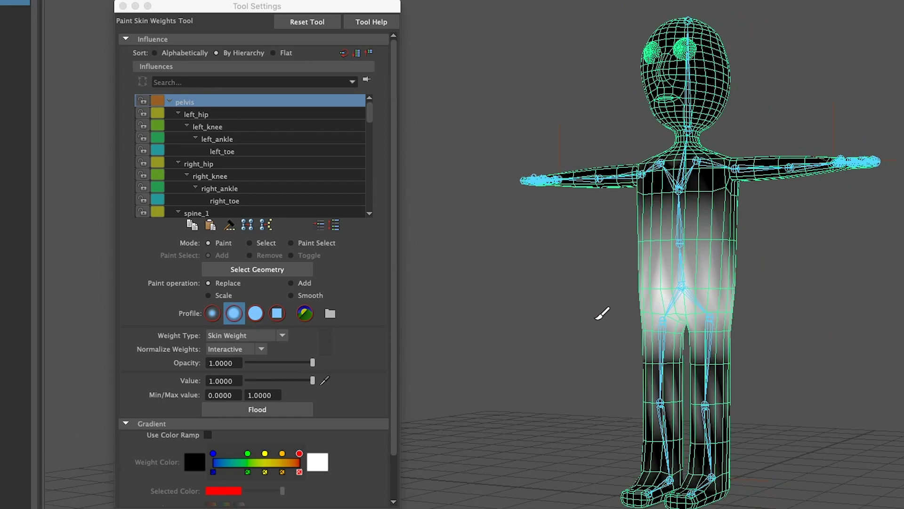
scroll(601, 318, up, 5)
mouse_move(732, 414)
alt+middle_down()
mouse_move(747, 429)
mouse_move(757, 274)
alt+middle_up()
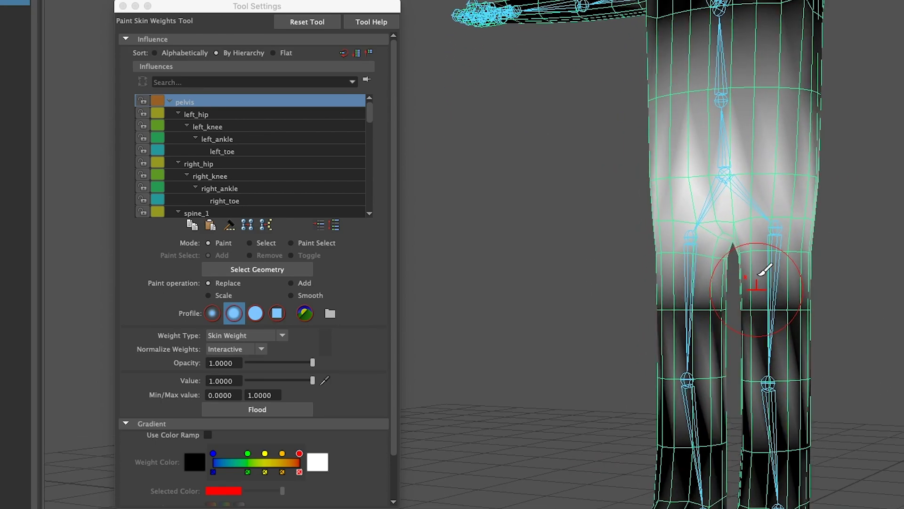
mouse_move(812, 239)
ctrl+mouse_down()
mouse_move(757, 246)
mouse_move(787, 307)
mouse_move(769, 388)
mouse_move(793, 434)
mouse_move(711, 385)
mouse_move(680, 275)
mouse_move(711, 257)
mouse_move(662, 259)
mouse_move(672, 410)
mouse_move(735, 493)
mouse_move(800, 507)
ctrl+mouse_up()
mouse_move(769, 480)
alt+mouse_down()
mouse_move(686, 471)
mouse_move(693, 467)
alt+mouse_up()
mouse_move(604, 452)
ctrl+mouse_down()
mouse_move(601, 345)
mouse_move(563, 250)
mouse_move(660, 284)
mouse_move(769, 410)
mouse_move(752, 228)
mouse_move(741, 183)
mouse_move(571, 186)
ctrl+mouse_up()
alt+drag(676, 300, 668, 343)
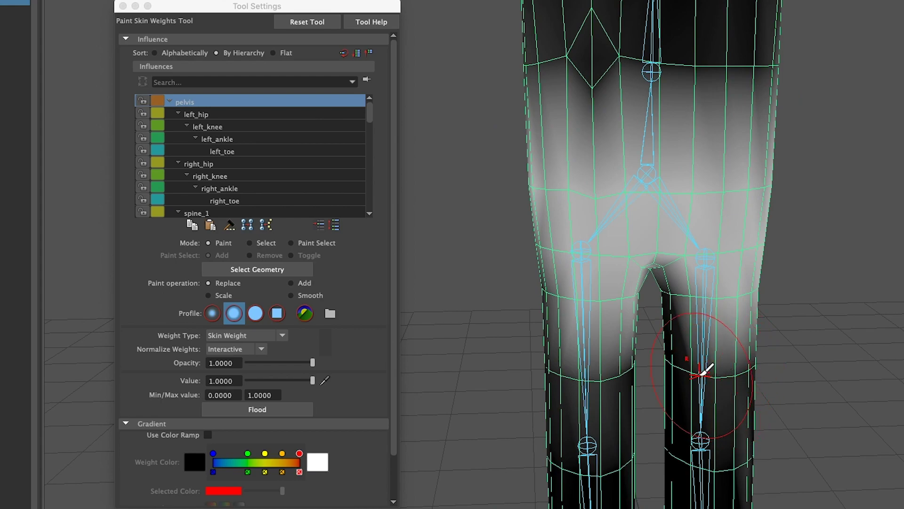
mouse_move(697, 366)
ctrl+mouse_down()
mouse_move(733, 299)
mouse_move(768, 298)
ctrl+mouse_up()
mouse_move(631, 372)
ctrl+mouse_down()
mouse_move(563, 410)
mouse_move(626, 292)
mouse_move(550, 292)
mouse_move(607, 307)
mouse_move(767, 292)
ctrl+mouse_up()
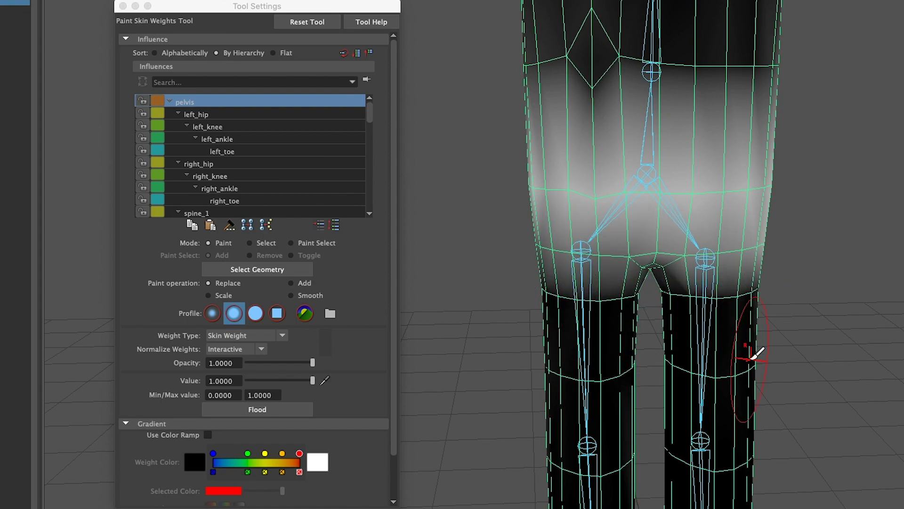
Paint full pelvis weight, Replace with value 1, in a band around the hips on the front and back
scroll(755, 352, down, 5)
alt+drag(756, 351, 475, 344)
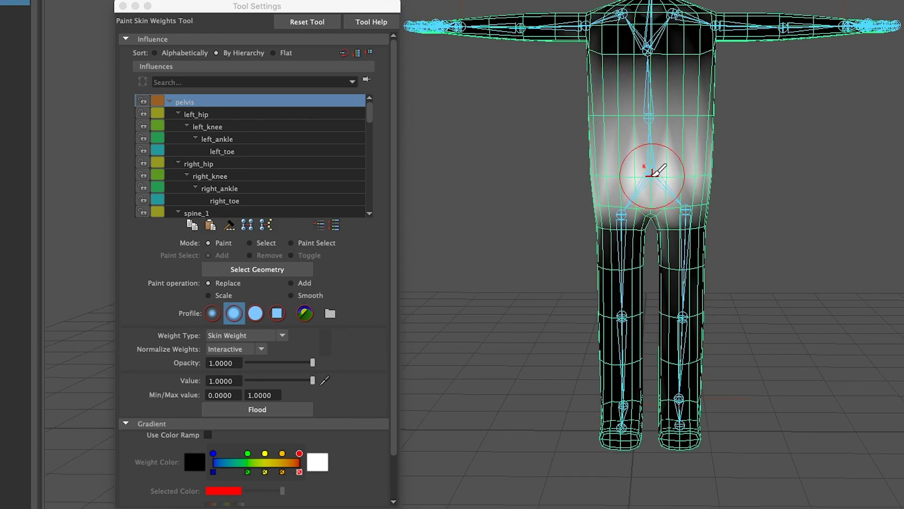
mouse_move(653, 171)
mouse_down()
mouse_move(669, 173)
mouse_move(587, 172)
mouse_move(716, 174)
mouse_up()
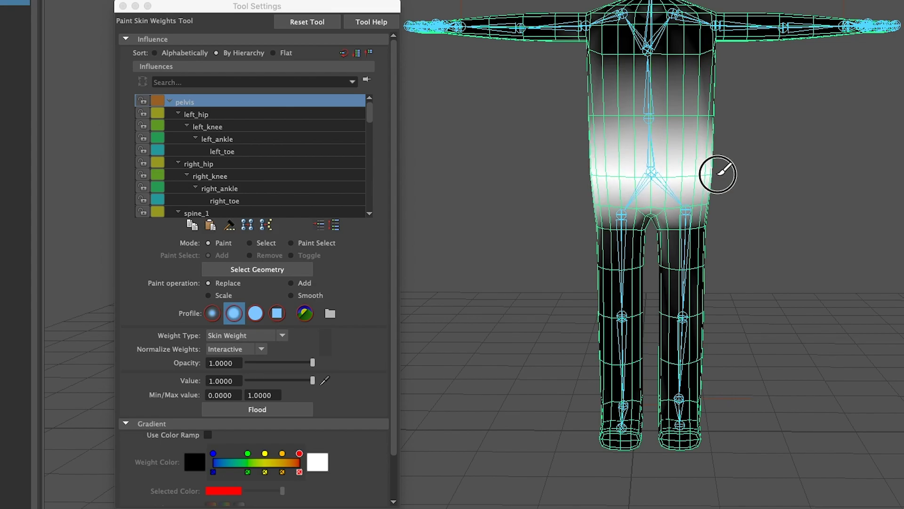
alt+drag(765, 250, 507, 245)
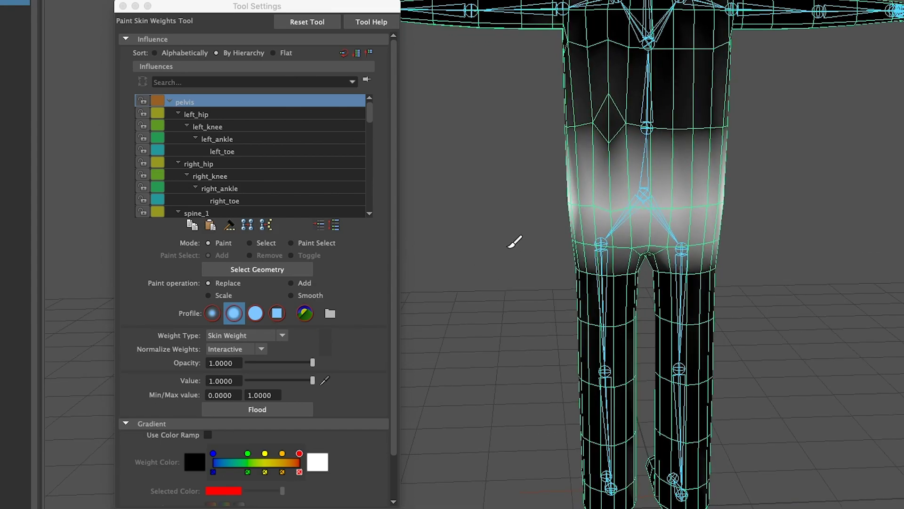
drag(574, 198, 731, 202)
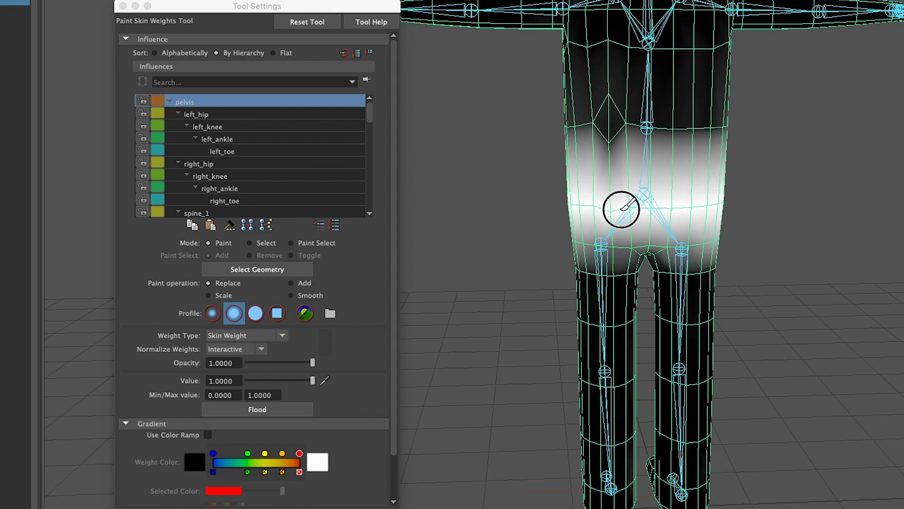
drag(623, 209, 579, 202)
Choose the left_hip influence and remove its weight from the front and back of the torso
alt+drag(716, 397, 762, 401)
click(301, 114)
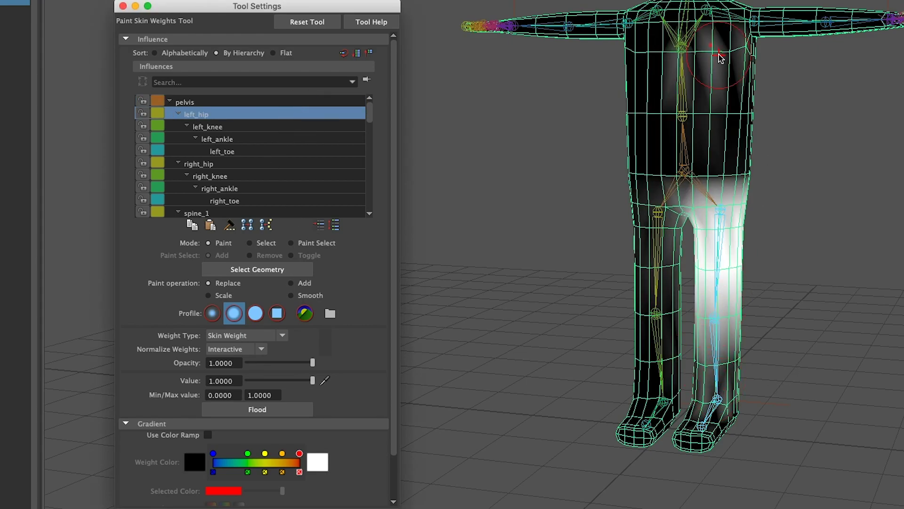
mouse_move(699, 81)
mouse_down()
mouse_move(686, 64)
mouse_move(730, 66)
mouse_move(687, 115)
mouse_move(468, 106)
mouse_move(521, 118)
mouse_move(560, 107)
mouse_up()
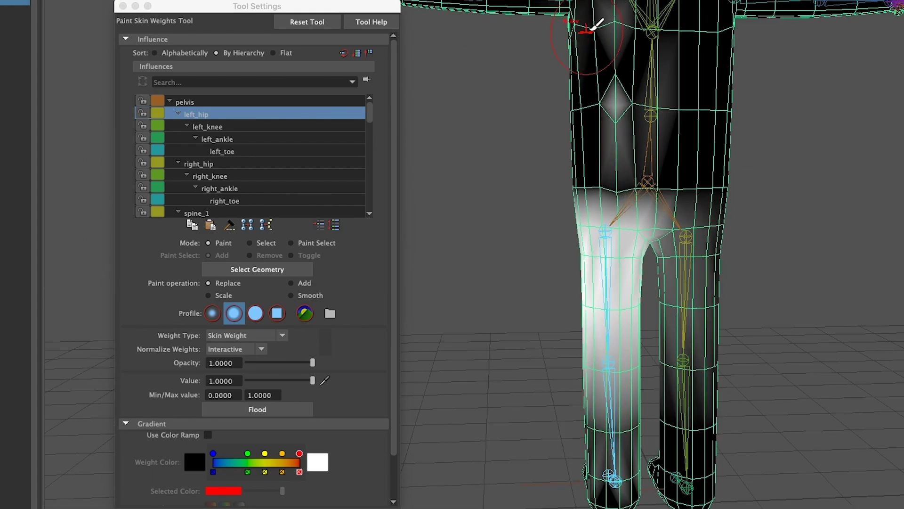
drag(592, 24, 602, 93)
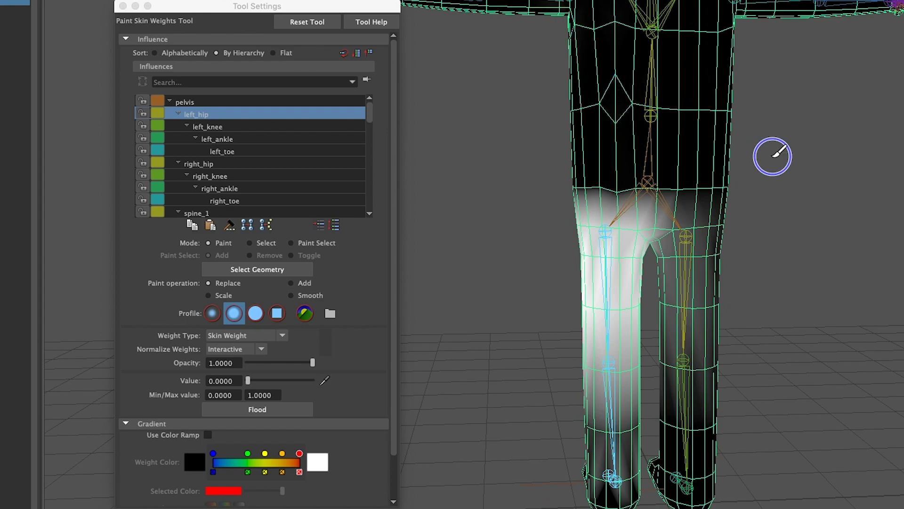
drag(585, 121, 649, 104)
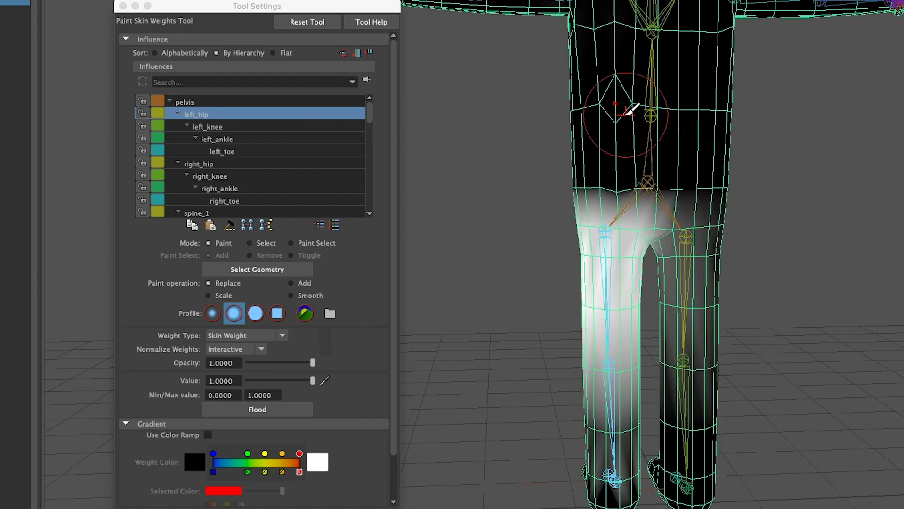
Remove the left_hip influence from the back of the right leg and of the left leg below the knee
alt+drag(616, 151, 801, 162)
mouse_move(694, 151)
alt+mouse_down()
mouse_move(611, 147)
mouse_move(693, 142)
mouse_move(590, 146)
alt+mouse_up()
mouse_move(641, 257)
mouse_down()
mouse_move(666, 196)
mouse_move(650, 276)
mouse_move(657, 409)
mouse_move(643, 418)
mouse_up()
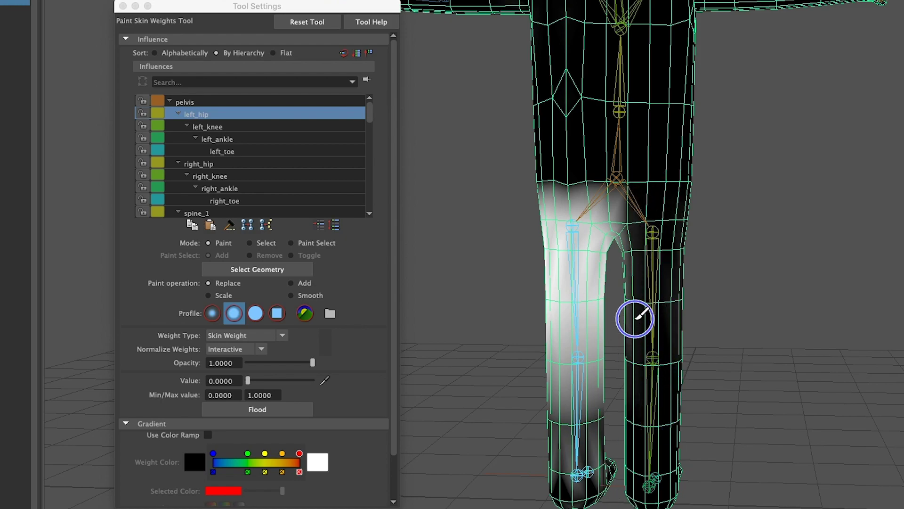
mouse_move(670, 298)
mouse_down()
mouse_move(675, 332)
mouse_move(693, 346)
mouse_move(716, 325)
mouse_up()
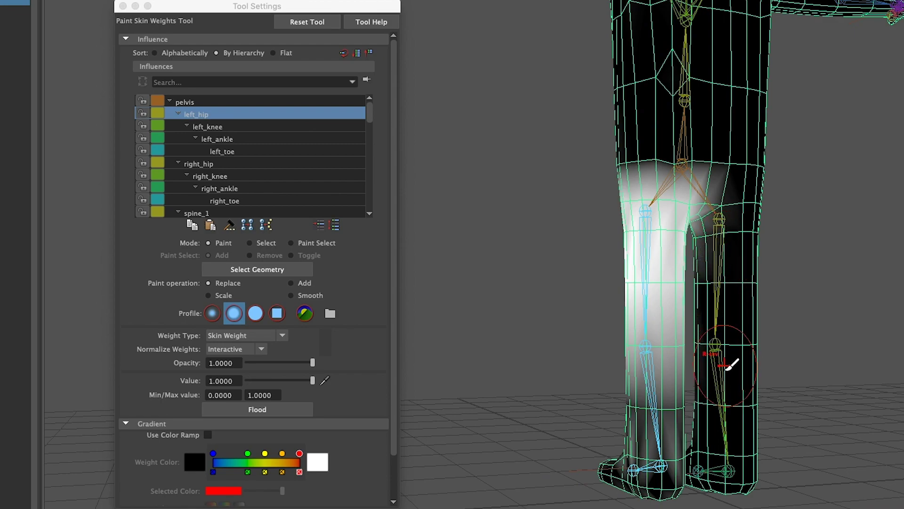
drag(638, 456, 646, 469)
mouse_move(622, 440)
mouse_down()
mouse_move(671, 362)
mouse_move(645, 343)
mouse_up()
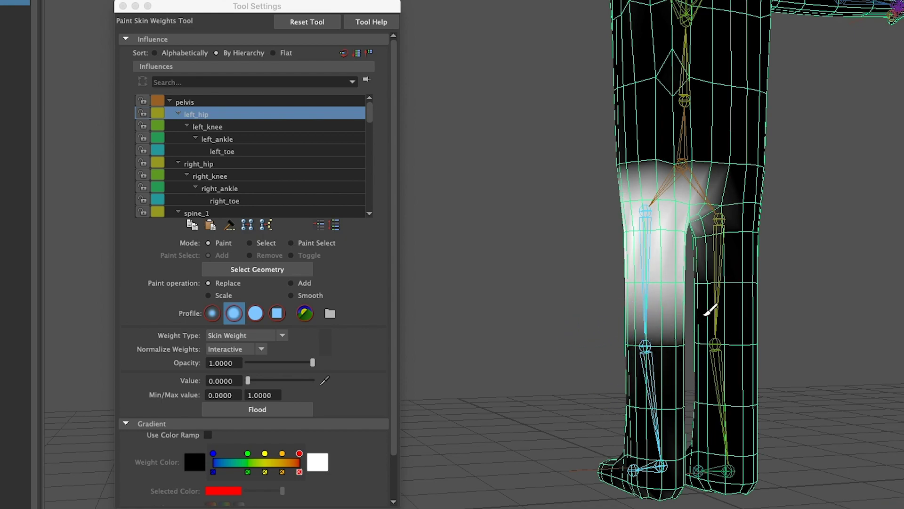
Remove the left_hip influence from the front of the right leg and from the left leg below mid-thigh, front and back
alt+drag(617, 409, 814, 415)
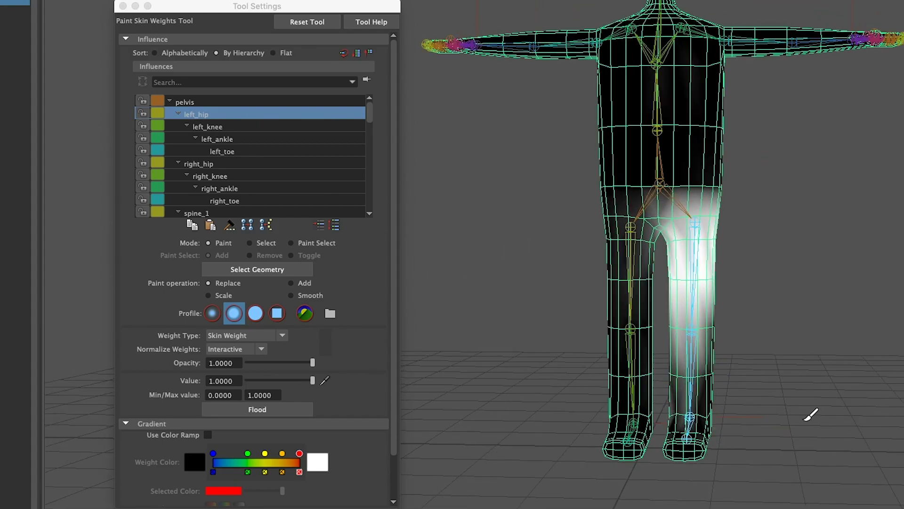
drag(621, 308, 619, 283)
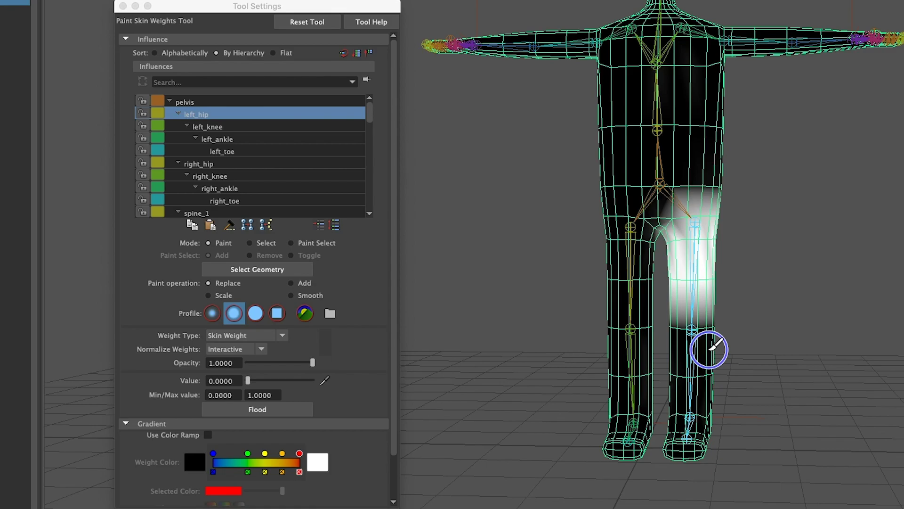
mouse_move(710, 349)
mouse_down()
mouse_move(691, 334)
mouse_move(680, 285)
mouse_move(714, 296)
mouse_move(714, 346)
mouse_up()
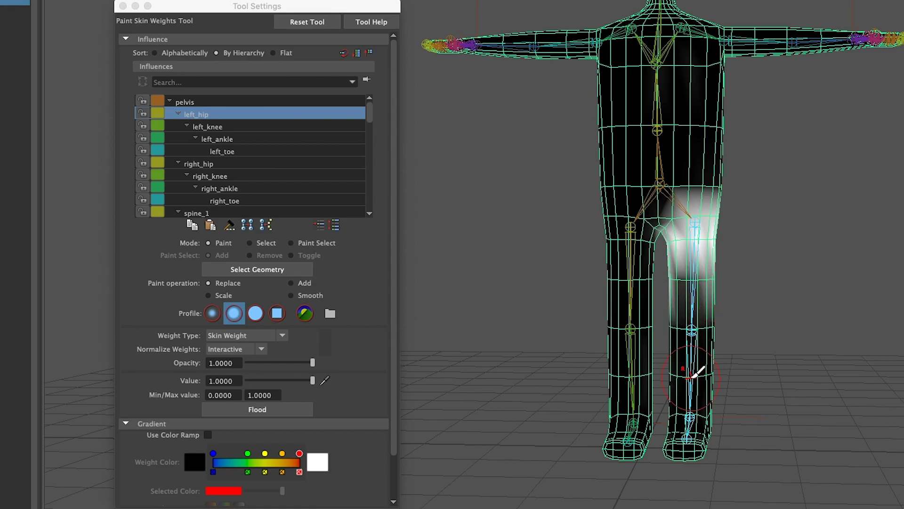
alt+drag(675, 364, 715, 360)
mouse_move(650, 293)
mouse_down()
mouse_move(600, 286)
mouse_move(666, 299)
mouse_move(631, 335)
mouse_move(548, 362)
mouse_move(325, 363)
mouse_up()
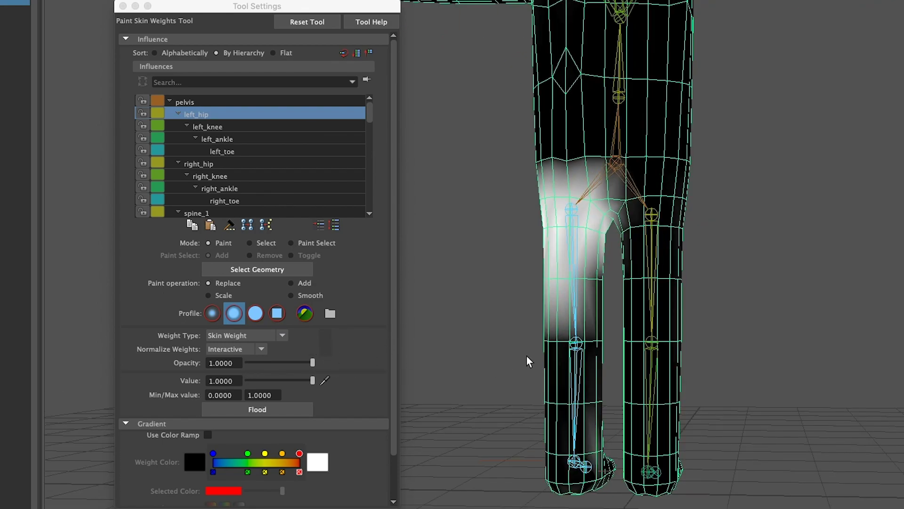
mouse_move(587, 316)
ctrl+mouse_down()
mouse_move(541, 303)
mouse_move(602, 289)
ctrl+mouse_up()
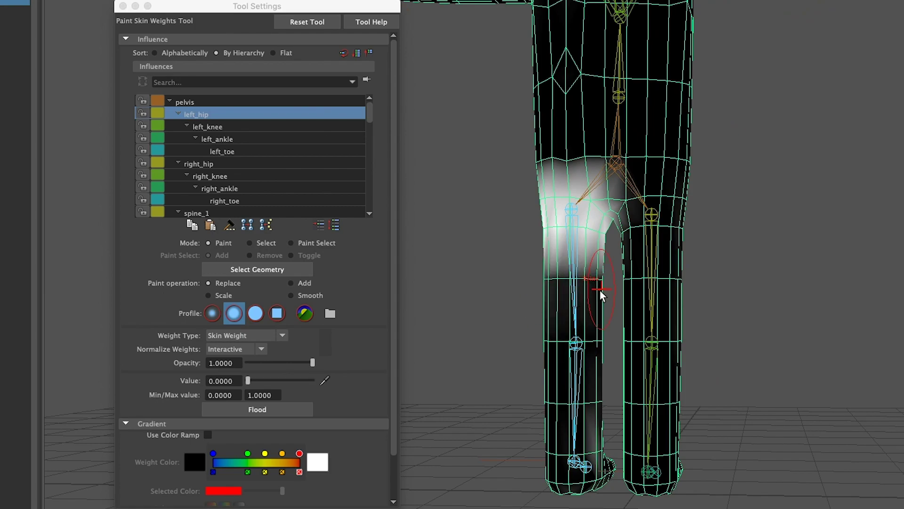
Paint left_hip weight at value 1 around the left hip, front and back, and remove it from the right hip's back
alt+drag(506, 377, 656, 373)
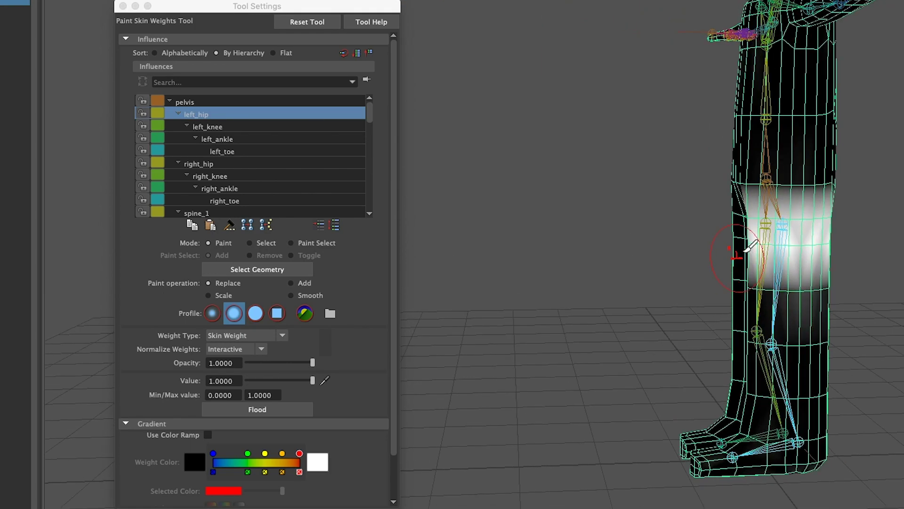
alt+drag(731, 359, 862, 365)
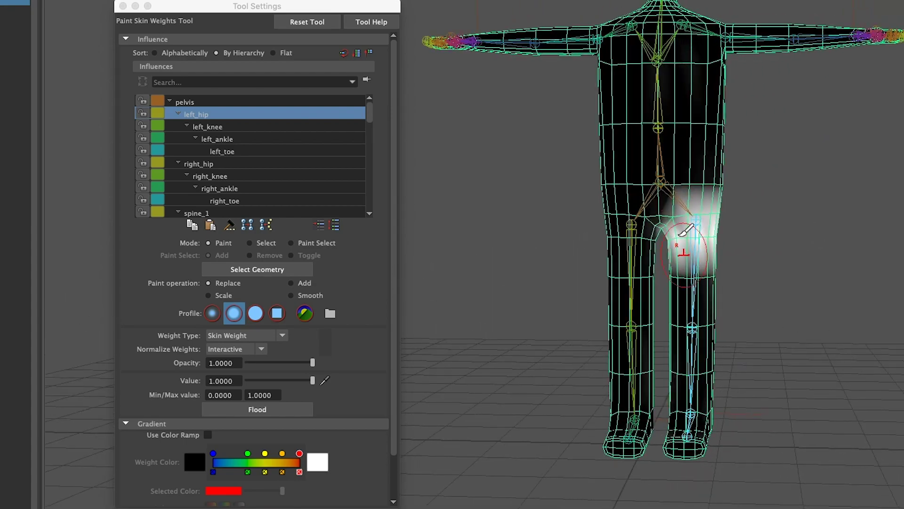
mouse_move(692, 229)
mouse_down()
mouse_move(722, 226)
mouse_move(696, 232)
mouse_up()
mouse_move(744, 252)
alt+mouse_down()
mouse_move(660, 276)
mouse_move(480, 274)
mouse_move(488, 265)
alt+mouse_up()
mouse_move(561, 210)
mouse_down()
mouse_move(600, 228)
mouse_move(543, 218)
mouse_up()
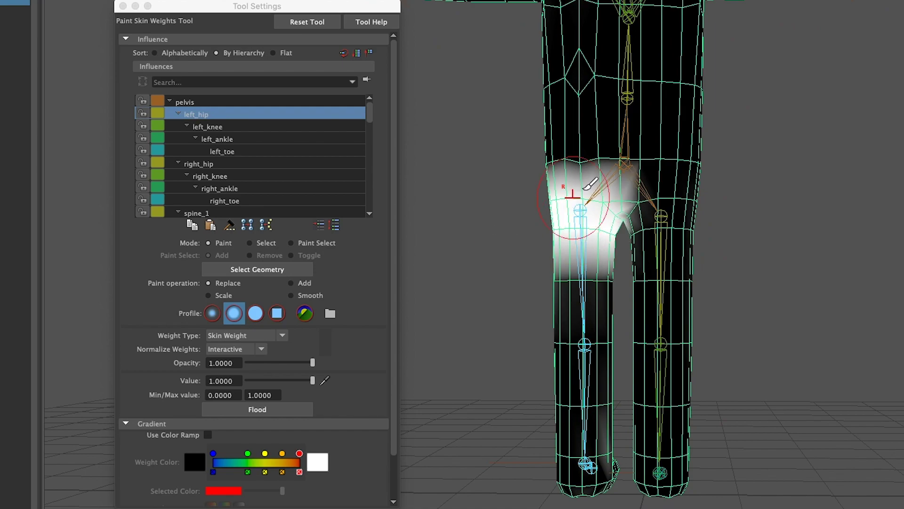
ctrl+drag(646, 174, 656, 252)
alt+drag(621, 330, 772, 292)
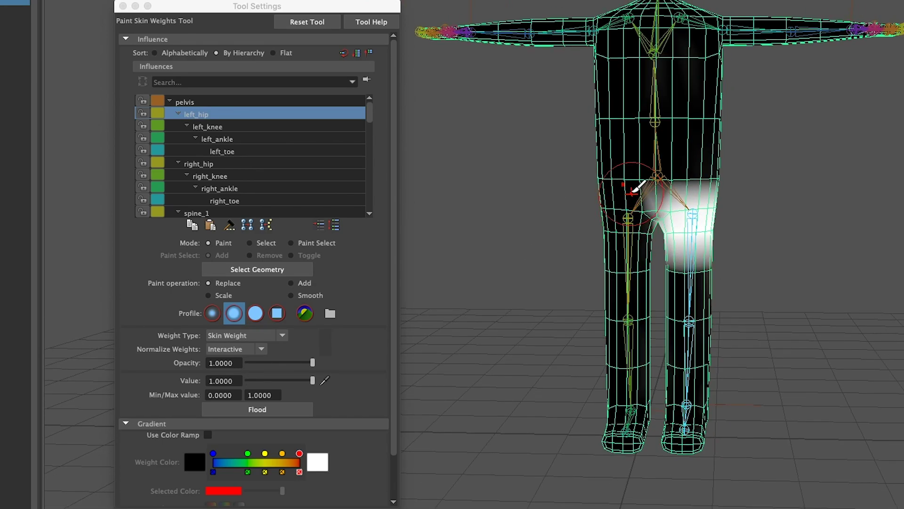
Clear stray left_hip weight from the right hip, then choose left_knee and remove it from the front of the right leg and the left foot
ctrl+drag(636, 188, 642, 193)
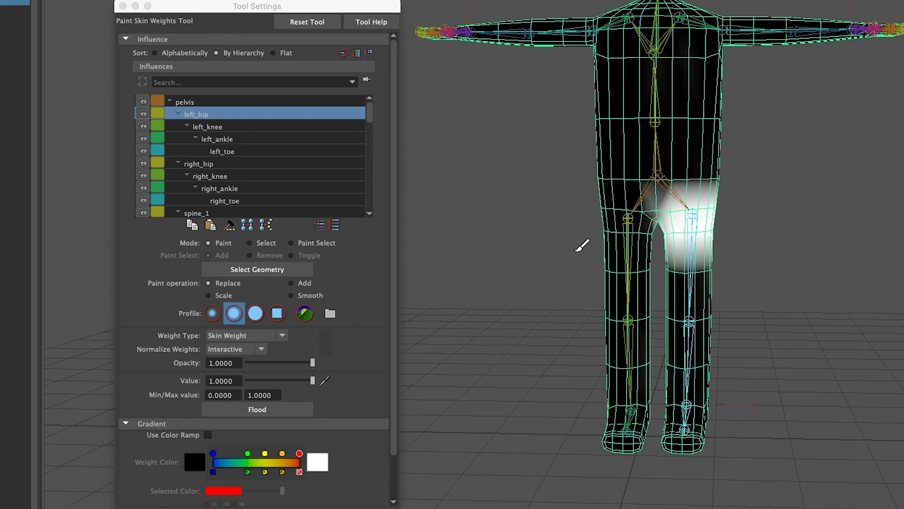
click(303, 127)
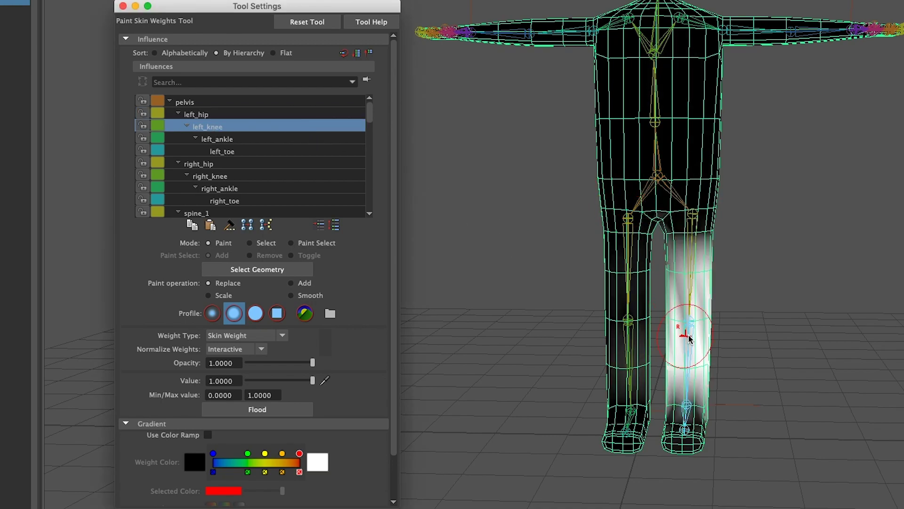
scroll(631, 384, up, 3)
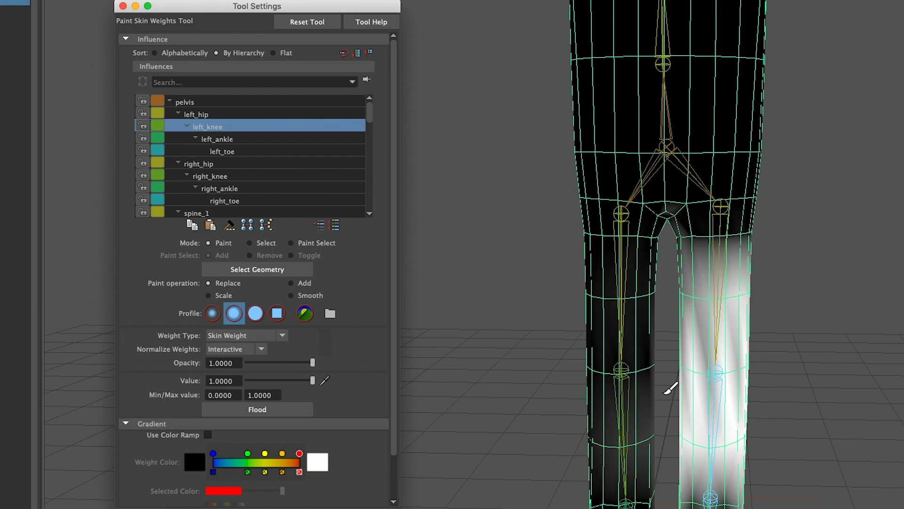
mouse_move(710, 338)
mouse_down()
mouse_move(692, 247)
mouse_move(706, 251)
mouse_up()
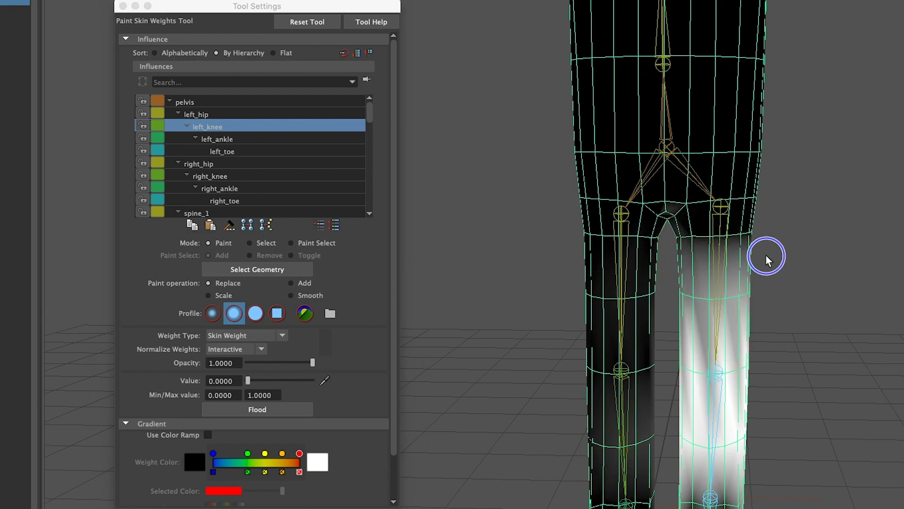
alt+middle_drag(721, 492, 761, 273)
alt+drag(743, 336, 818, 347)
drag(848, 374, 758, 354)
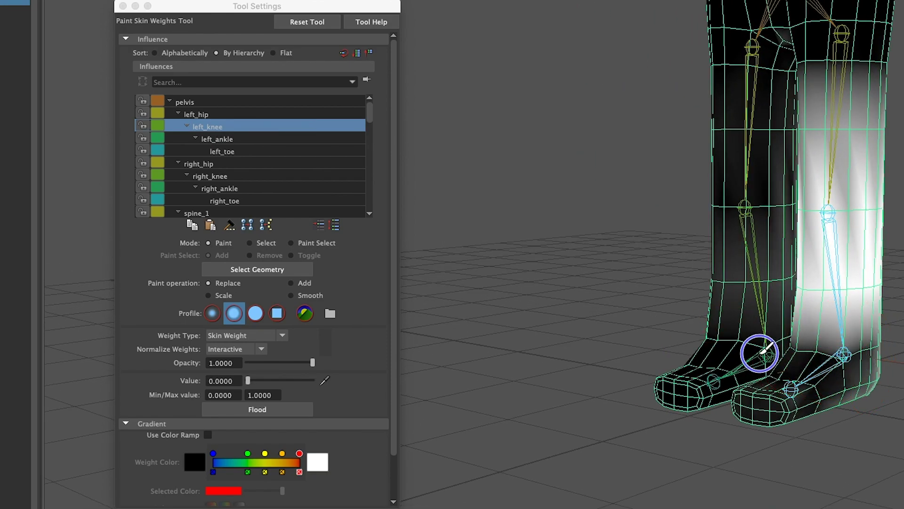
drag(874, 383, 810, 245)
Remove the left_knee influence from the back of the right leg and around the left ankle
mouse_move(692, 324)
alt+mouse_down()
mouse_move(541, 424)
mouse_move(589, 404)
mouse_move(606, 424)
mouse_move(588, 360)
mouse_move(538, 348)
mouse_move(634, 405)
mouse_move(717, 54)
mouse_move(690, 30)
mouse_move(687, 8)
mouse_move(718, 335)
mouse_move(769, 181)
alt+mouse_up()
alt+drag(740, 401, 690, 419)
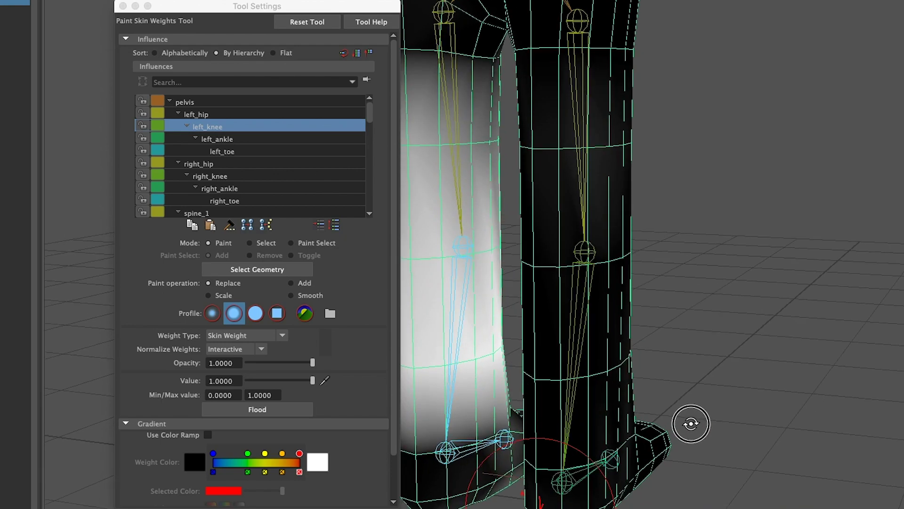
mouse_move(501, 418)
mouse_down()
mouse_move(428, 414)
mouse_move(505, 394)
mouse_move(410, 414)
mouse_up()
mouse_move(474, 398)
mouse_down()
mouse_move(491, 379)
mouse_move(572, 443)
mouse_move(524, 447)
mouse_move(682, 448)
mouse_move(681, 430)
mouse_move(685, 440)
mouse_up()
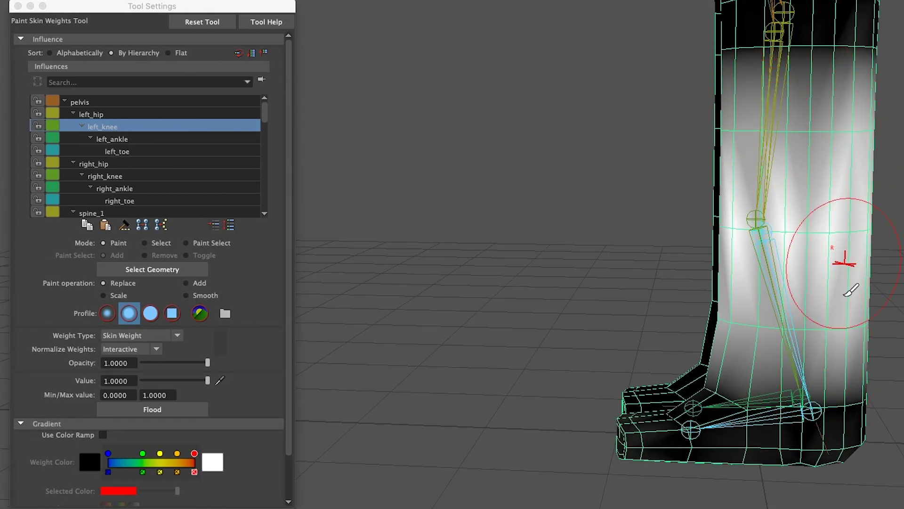
Paint left_knee weight at value 1 around the left knee, on the side and front
mouse_move(866, 399)
alt+mouse_down()
mouse_move(822, 407)
mouse_move(834, 391)
alt+mouse_up()
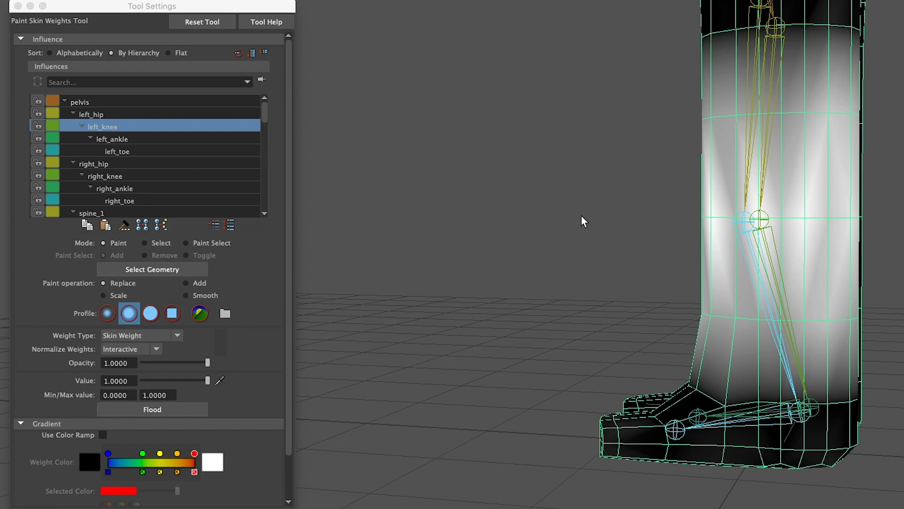
drag(722, 228, 765, 223)
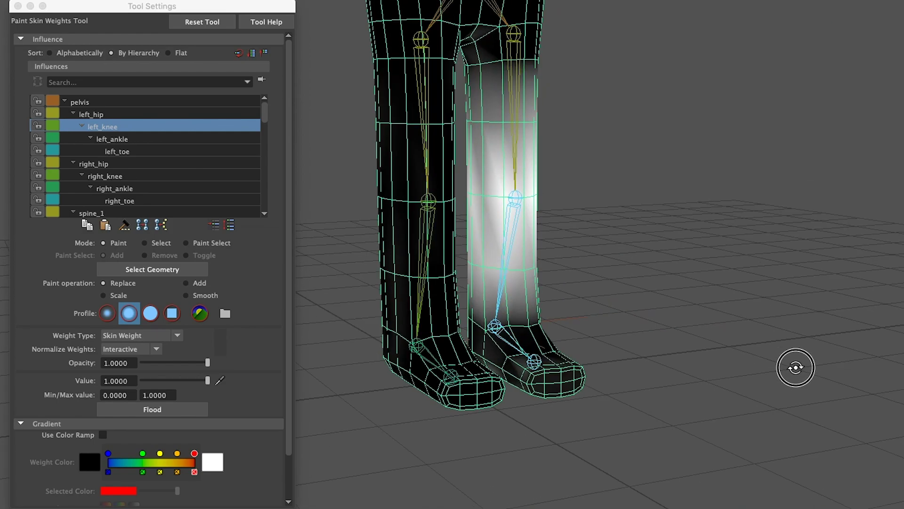
alt+drag(796, 368, 755, 359)
mouse_move(591, 203)
mouse_down()
mouse_move(615, 216)
mouse_move(674, 219)
mouse_up()
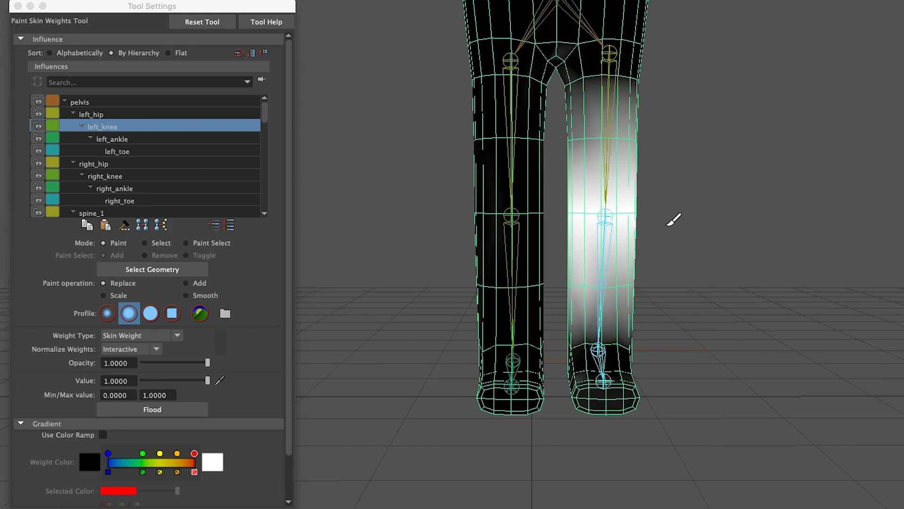
Choose the left_ankle influence and paint its weight at value 1 over the left ankle and foot, front, side and back
click(140, 142)
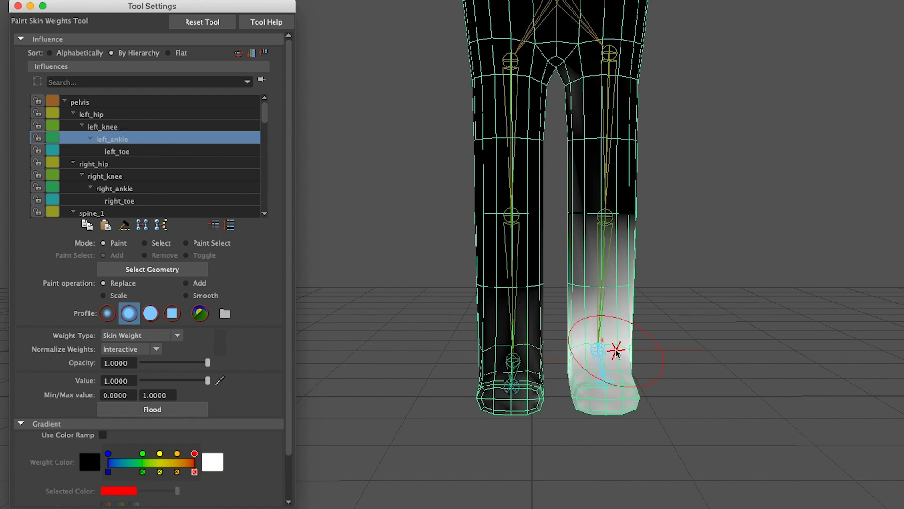
mouse_move(613, 354)
mouse_down()
mouse_move(595, 389)
mouse_move(617, 363)
mouse_move(584, 414)
mouse_move(721, 425)
mouse_up()
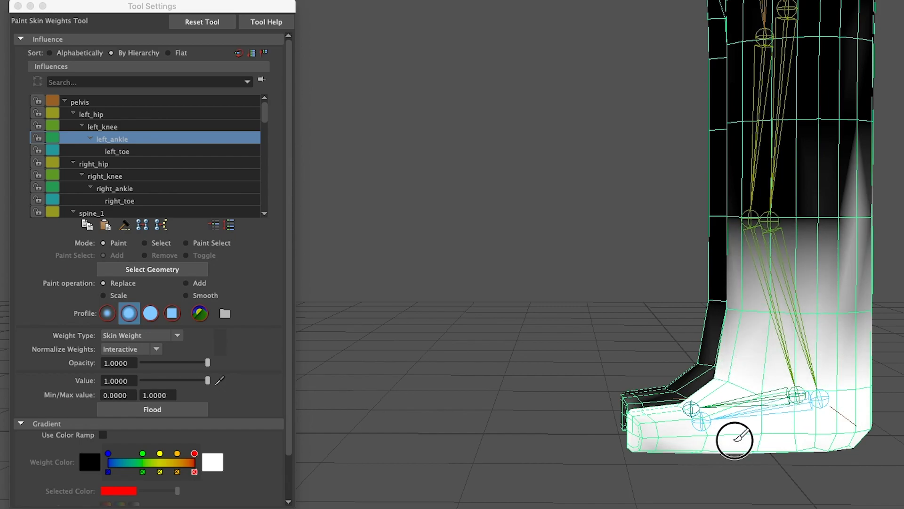
mouse_move(687, 438)
alt+mouse_down()
mouse_move(793, 461)
mouse_move(650, 446)
mouse_move(697, 440)
alt+mouse_up()
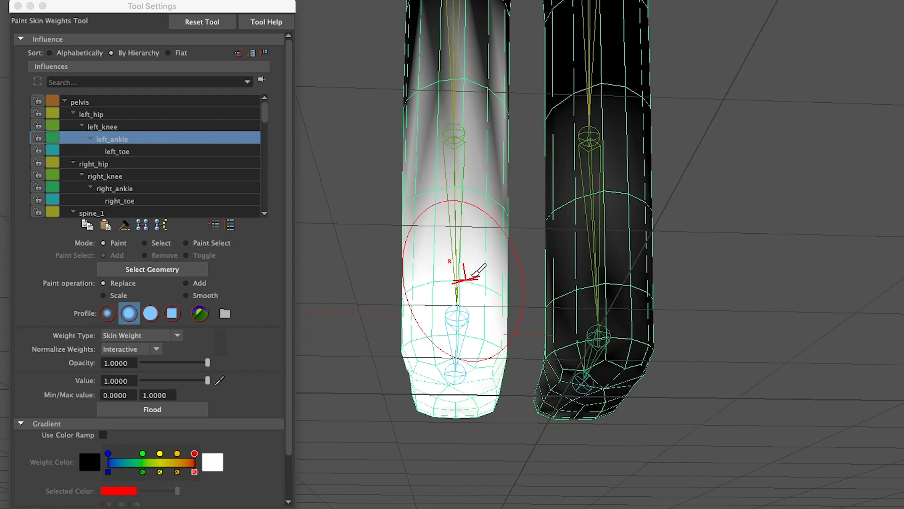
mouse_move(631, 177)
mouse_down()
mouse_move(579, 101)
mouse_move(576, 319)
mouse_move(549, 383)
mouse_move(609, 408)
mouse_move(541, 430)
mouse_move(392, 430)
mouse_move(356, 421)
mouse_up()
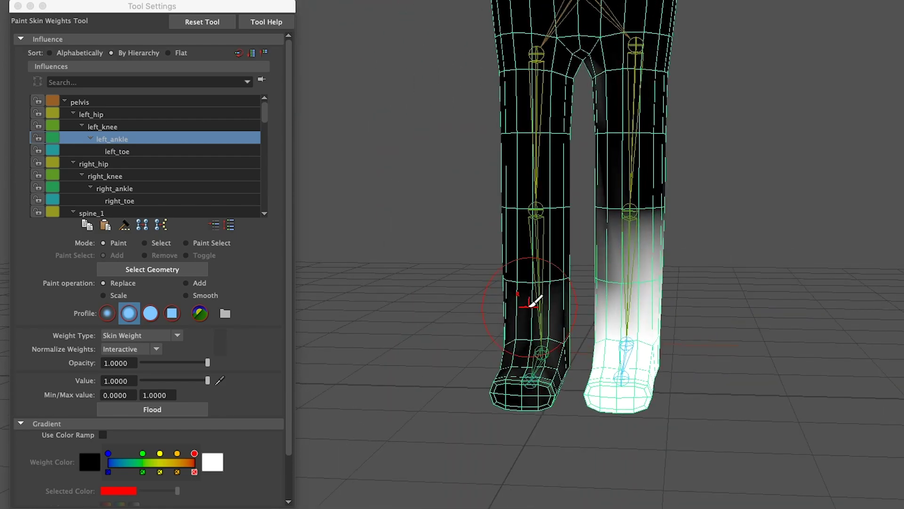
Remove the left_ankle influence from the right lower leg and from the left leg at and above the knee, and reduce it behind the calf
mouse_move(538, 277)
ctrl+mouse_down()
mouse_move(543, 345)
mouse_move(551, 307)
ctrl+mouse_up()
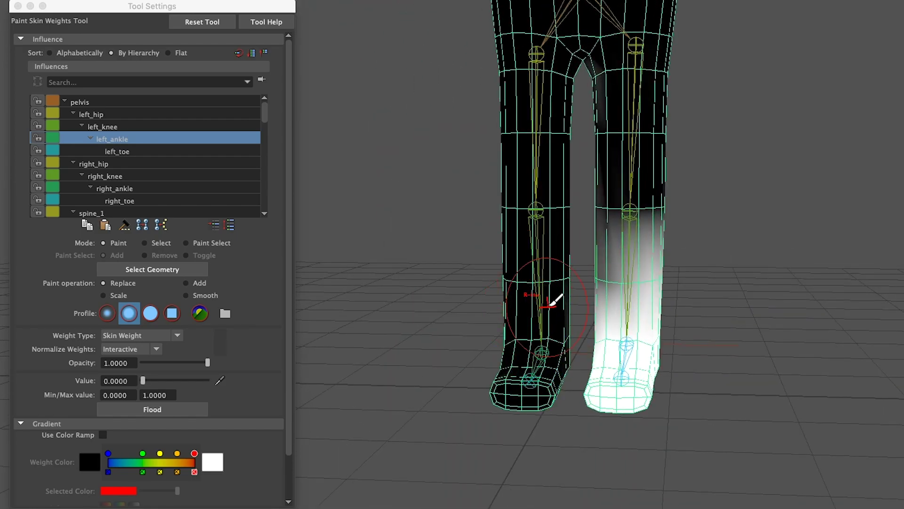
alt+drag(806, 439, 715, 447)
mouse_move(644, 237)
alt+mouse_down()
mouse_move(658, 238)
mouse_move(596, 245)
alt+mouse_up()
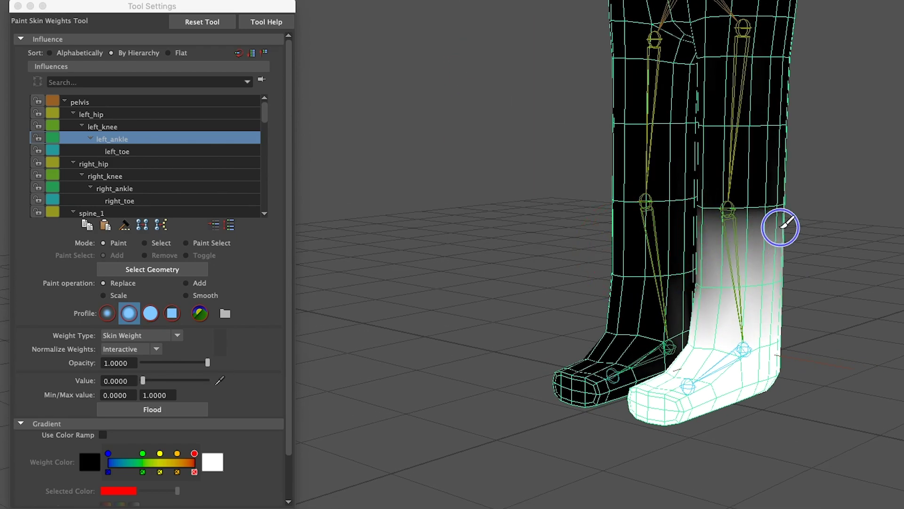
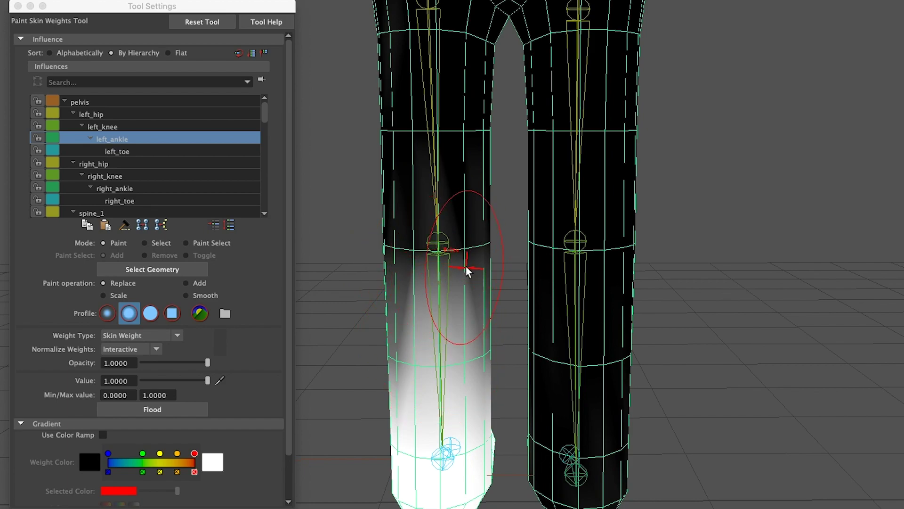
ctrl+drag(473, 256, 439, 264)
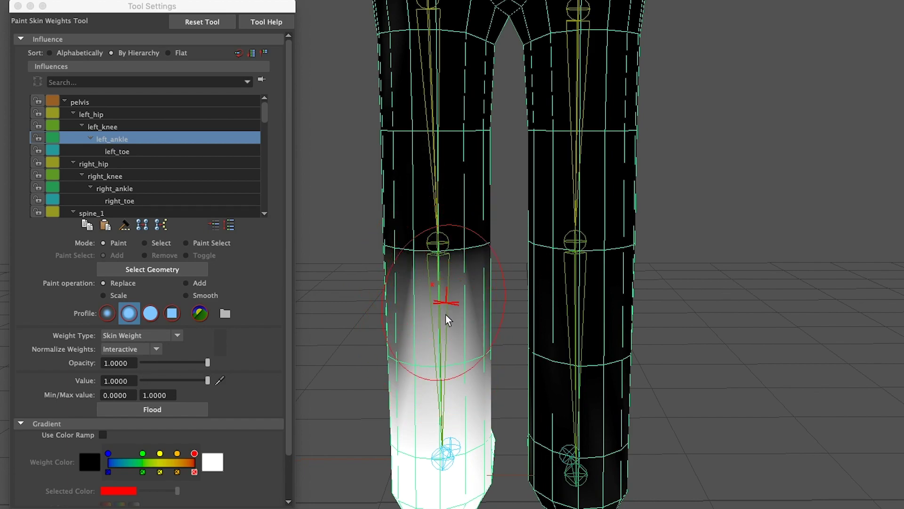
ctrl+drag(448, 332, 459, 298)
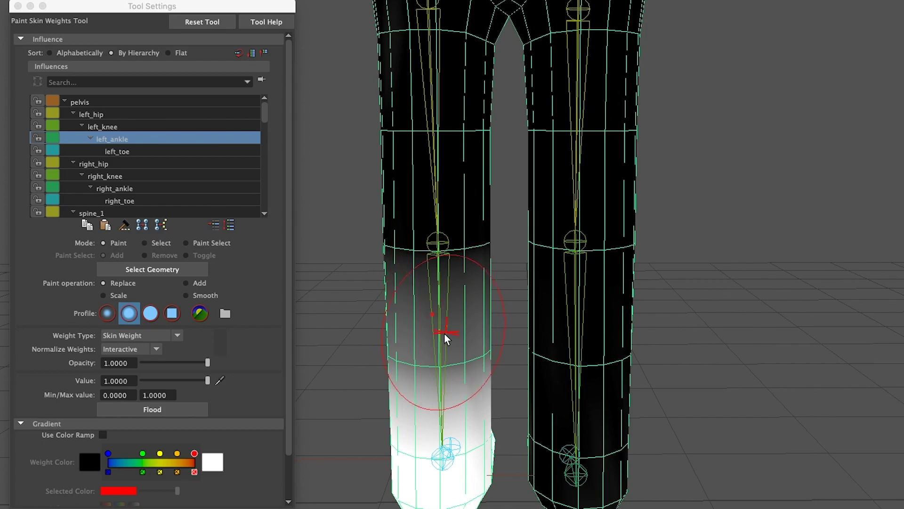
ctrl+drag(447, 320, 424, 278)
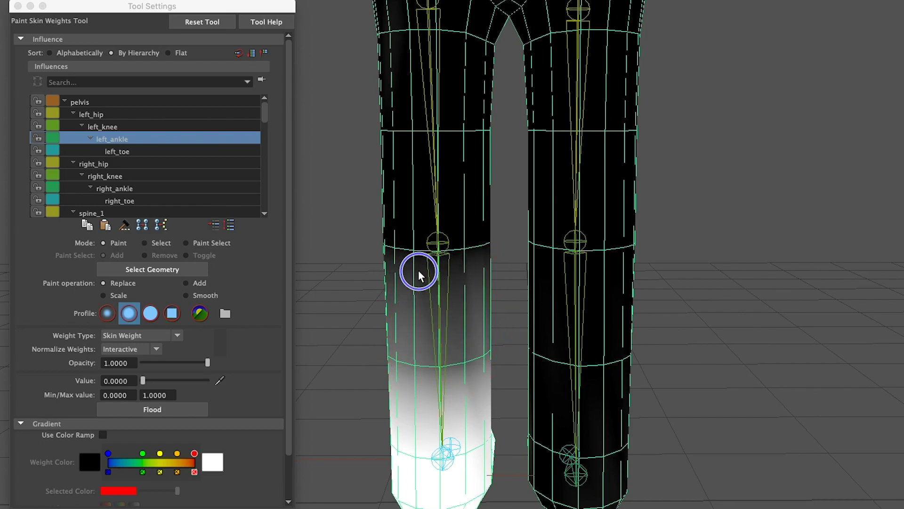
Choose the left_toe influence and remove its weight from the front of both lower legs and the right foot
alt+drag(474, 398, 684, 382)
click(187, 151)
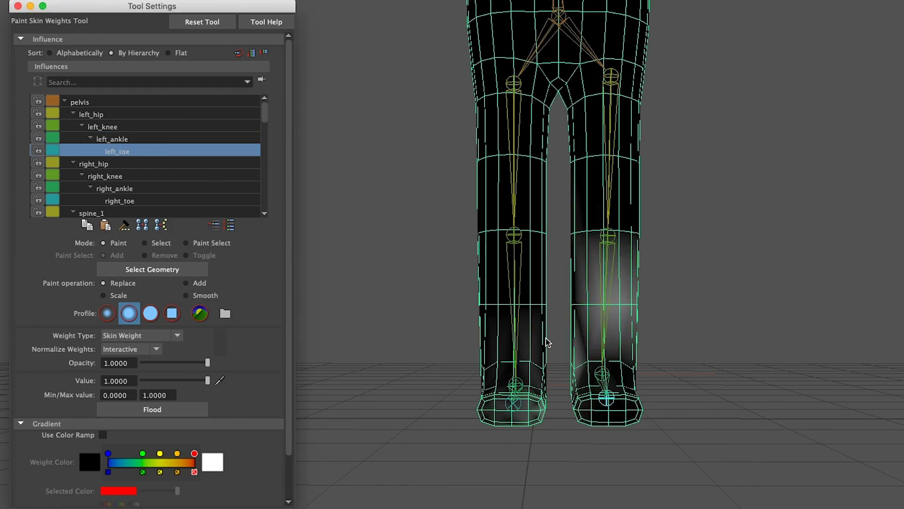
mouse_move(628, 270)
ctrl+mouse_down()
mouse_move(664, 256)
mouse_move(589, 256)
mouse_move(659, 304)
ctrl+mouse_up()
mouse_move(618, 391)
ctrl+mouse_down()
mouse_move(565, 355)
mouse_move(501, 438)
ctrl+mouse_up()
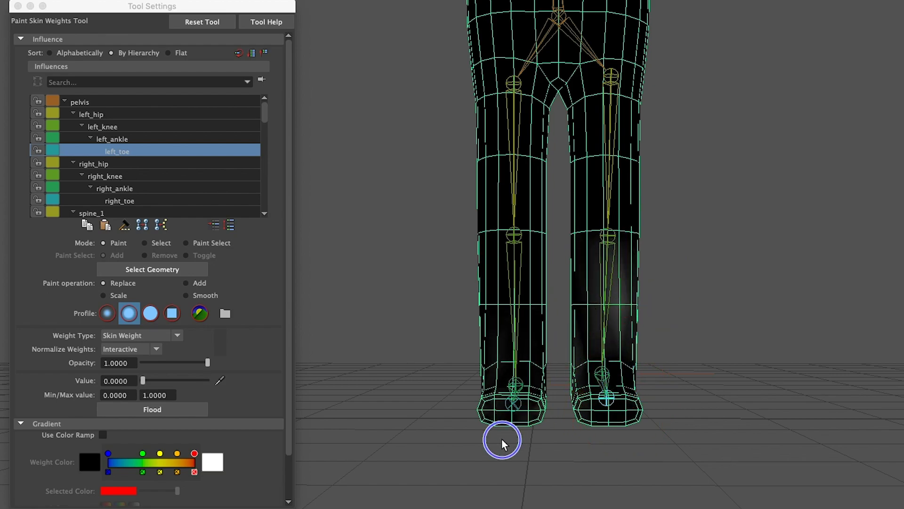
mouse_move(592, 273)
ctrl+mouse_down()
mouse_move(585, 292)
mouse_move(601, 297)
ctrl+mouse_up()
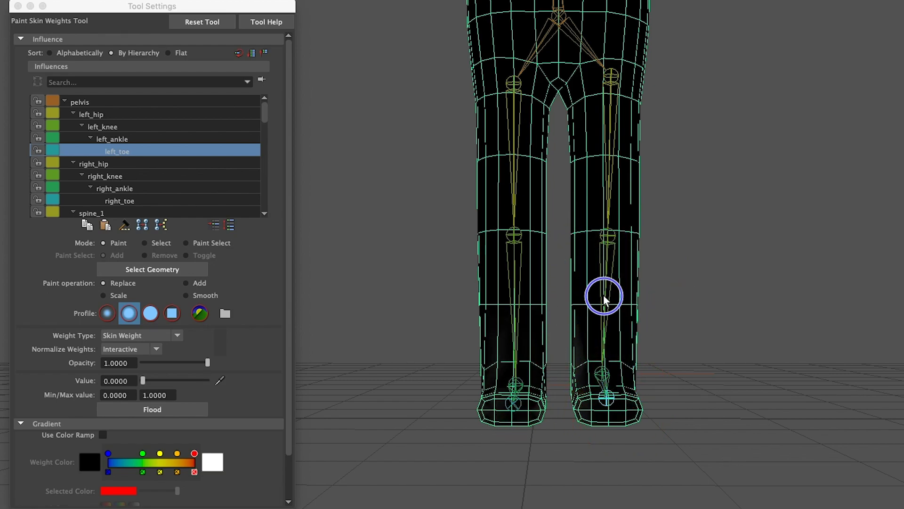
Clear left_toe weight from the rear of the left sole and paint it at value 1 over the left toes
mouse_move(661, 394)
alt+mouse_down()
mouse_move(511, 384)
mouse_move(496, 391)
mouse_move(434, 373)
mouse_move(394, 339)
alt+mouse_up()
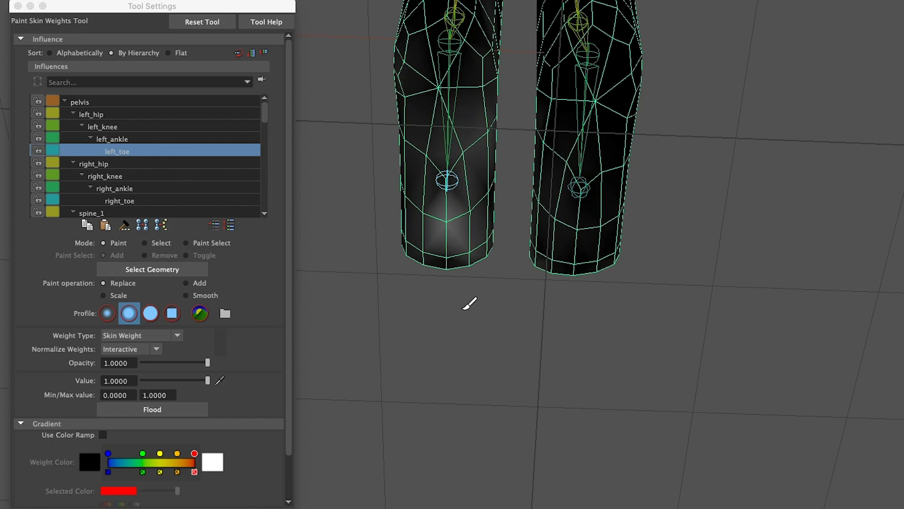
mouse_move(443, 86)
ctrl+mouse_down()
mouse_move(478, 266)
mouse_move(433, 263)
ctrl+mouse_up()
alt+drag(525, 410, 631, 432)
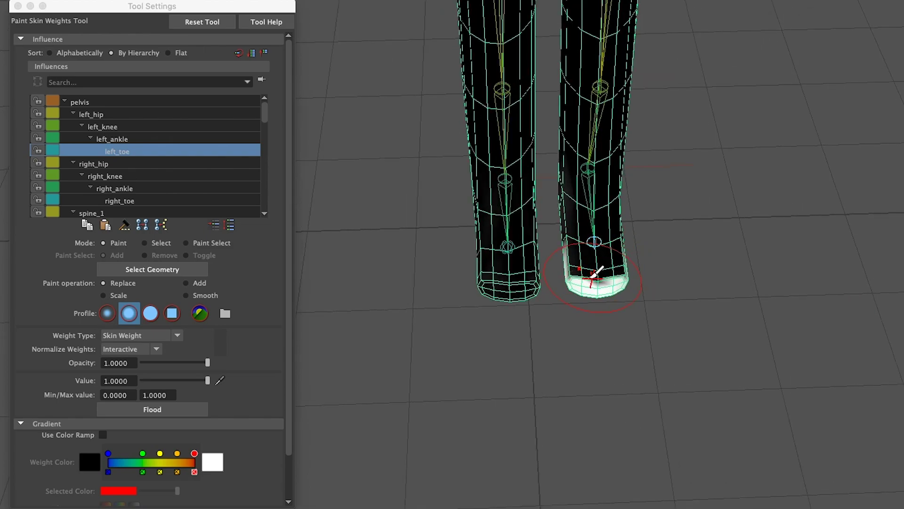
drag(595, 274, 608, 272)
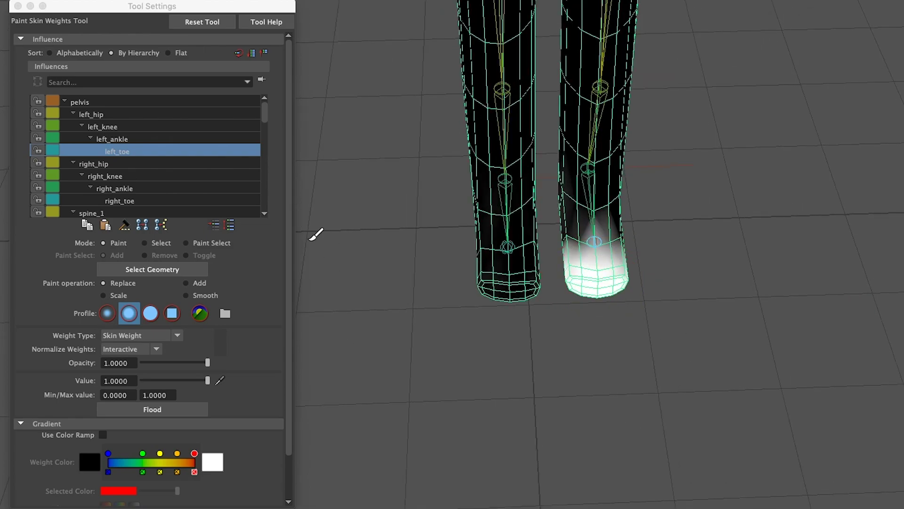
Choose the right_hip influence and remove its weight from the front of the left leg and the torso
click(155, 164)
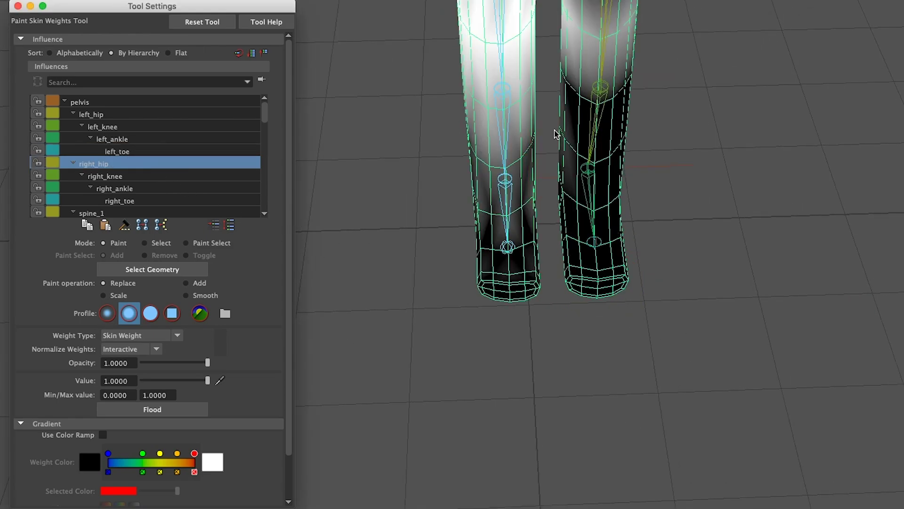
mouse_move(584, 43)
ctrl+mouse_down()
mouse_move(635, 20)
mouse_move(571, 6)
mouse_move(584, 4)
ctrl+mouse_up()
scroll(520, 216, up, 2)
scroll(521, 216, down, 2)
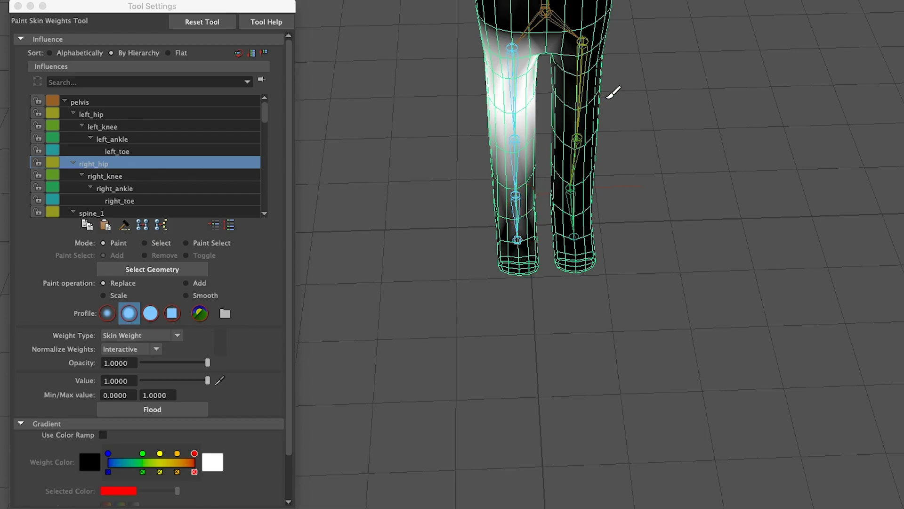
alt+drag(612, 94, 599, 79)
alt+middle_drag(583, 59, 608, 277)
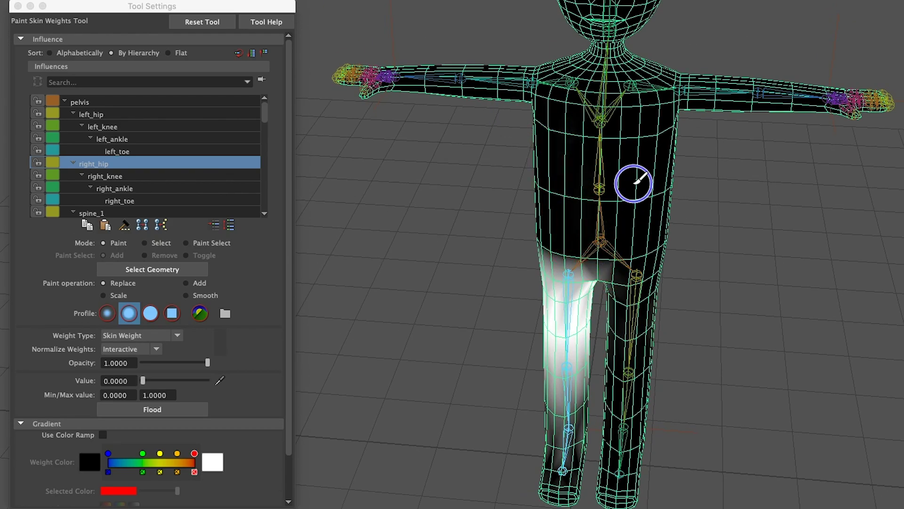
Remove the right_hip influence from the back of the left leg and hip and from the right leg below the knee
alt+drag(557, 239, 596, 295)
scroll(596, 294, up, 3)
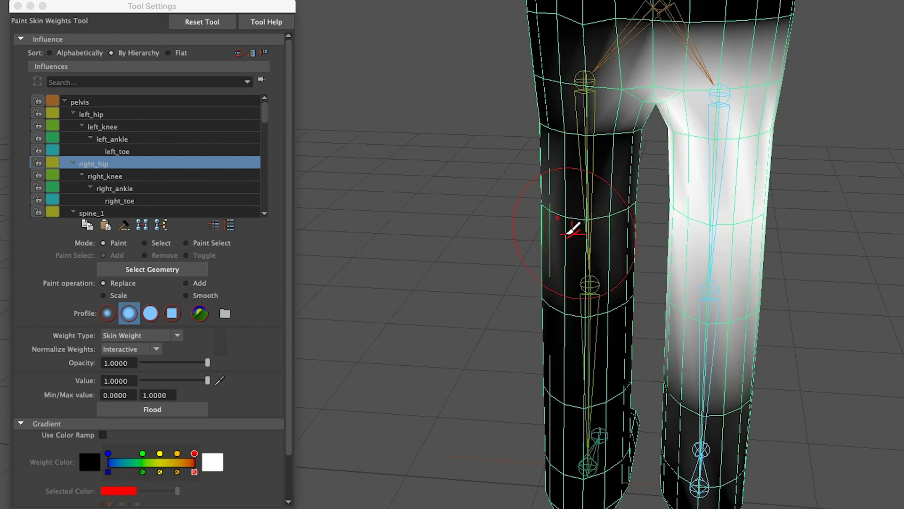
mouse_move(611, 199)
ctrl+mouse_down()
mouse_move(620, 212)
mouse_move(529, 142)
mouse_move(607, 427)
mouse_move(598, 70)
ctrl+mouse_up()
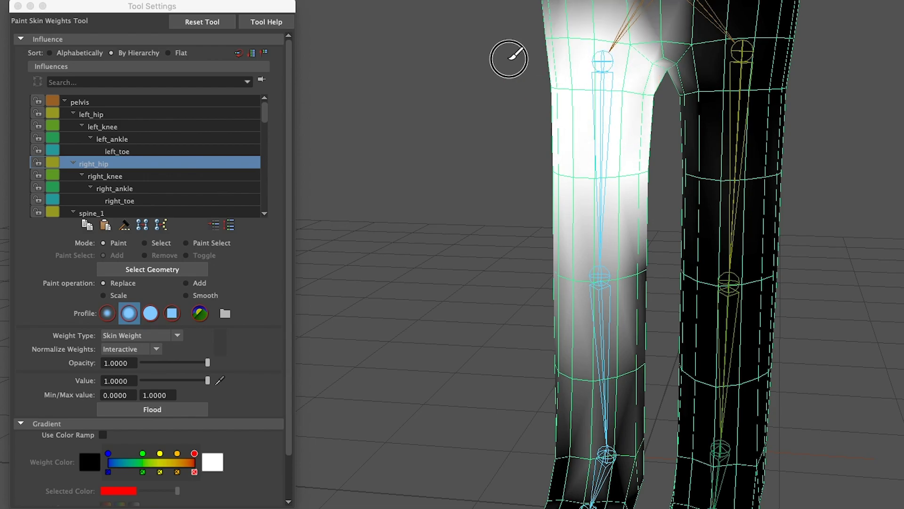
mouse_move(624, 448)
ctrl+mouse_down()
mouse_move(595, 424)
mouse_move(573, 323)
mouse_move(622, 283)
ctrl+mouse_up()
mouse_move(622, 283)
alt+mouse_down()
mouse_move(656, 363)
mouse_move(428, 384)
mouse_move(335, 371)
alt+mouse_up()
mouse_move(358, 365)
alt+mouse_down()
mouse_move(440, 375)
mouse_move(572, 363)
mouse_move(549, 368)
alt+mouse_up()
mouse_move(644, 249)
ctrl+mouse_down()
mouse_move(648, 198)
mouse_move(564, 250)
ctrl+mouse_up()
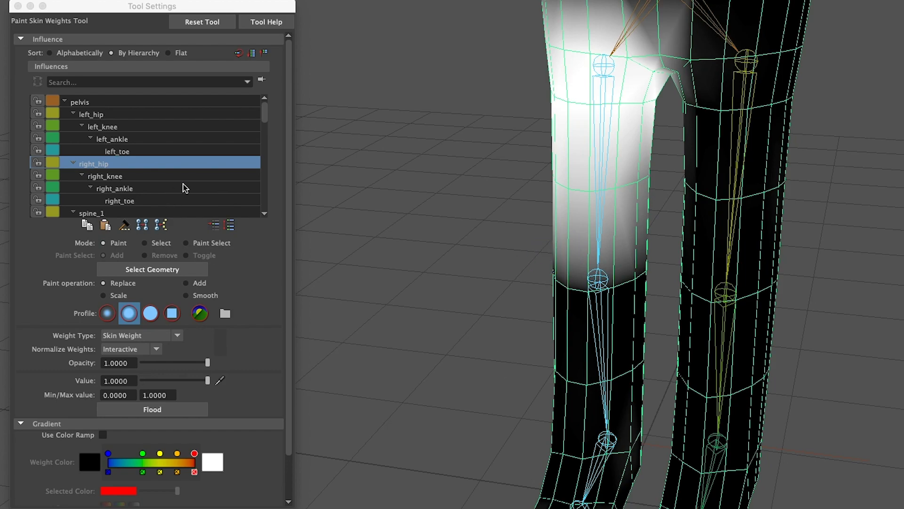
Choose the right_knee influence and remove its weight from the crotch and the front and side of the left leg
scroll(609, 220, down, 5)
scroll(605, 212, up, 5)
click(164, 176)
mouse_move(744, 182)
mouse_down()
mouse_move(749, 158)
mouse_move(775, 156)
mouse_move(744, 142)
mouse_up()
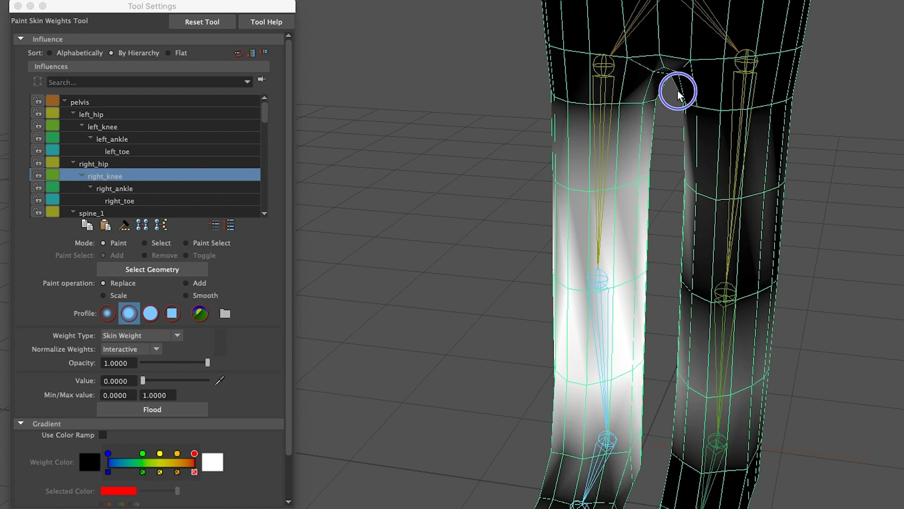
drag(630, 99, 714, 354)
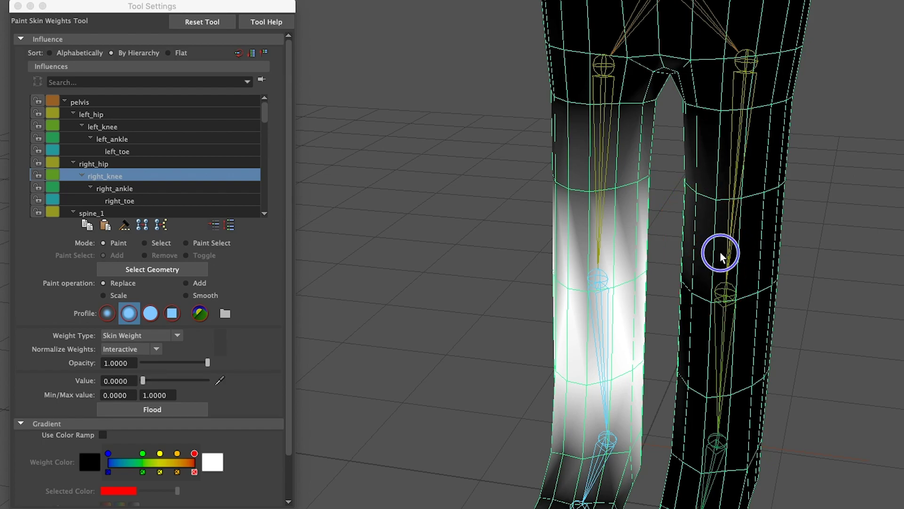
alt+drag(722, 252, 770, 254)
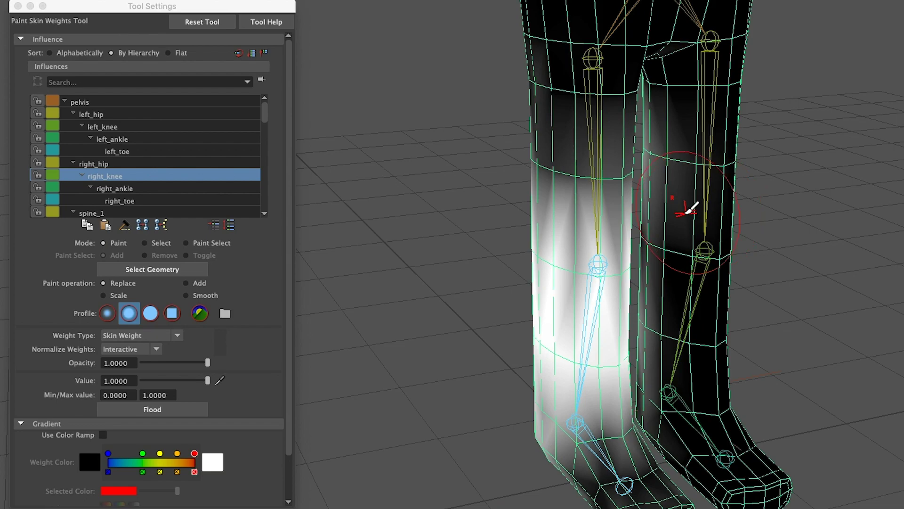
mouse_move(665, 181)
ctrl+mouse_down()
mouse_move(663, 131)
mouse_move(648, 281)
mouse_move(669, 318)
mouse_move(701, 442)
ctrl+mouse_up()
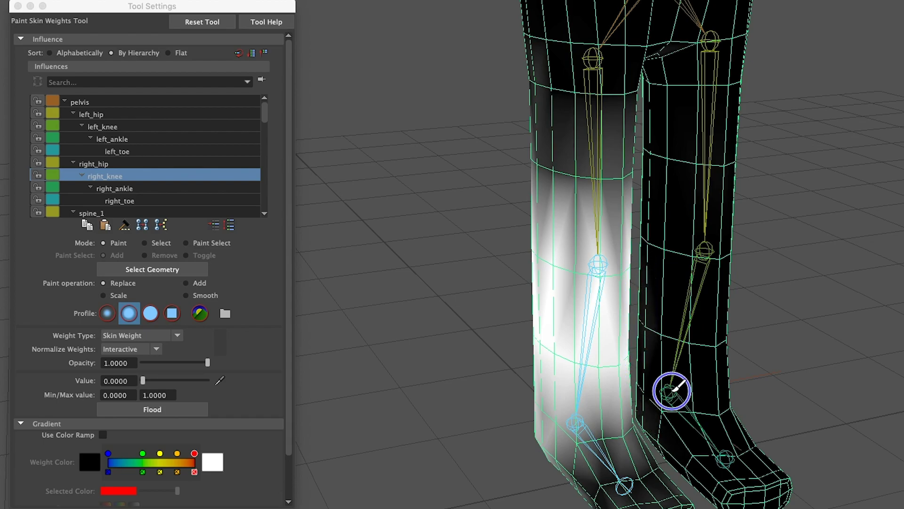
Remove the right_knee influence from the hips and the back of the left leg
mouse_move(678, 390)
alt+mouse_down()
mouse_move(755, 395)
mouse_move(539, 369)
mouse_move(465, 375)
mouse_move(456, 355)
alt+mouse_up()
key(ctrl)
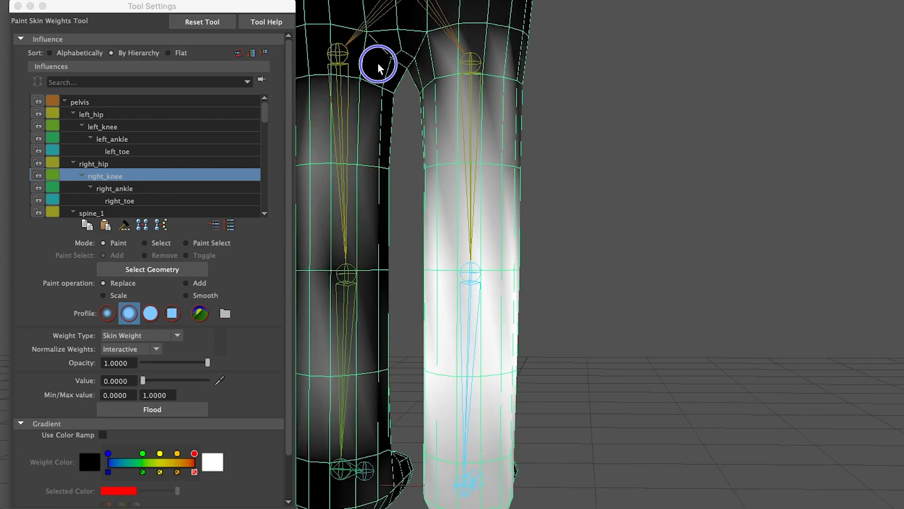
drag(378, 64, 349, 1)
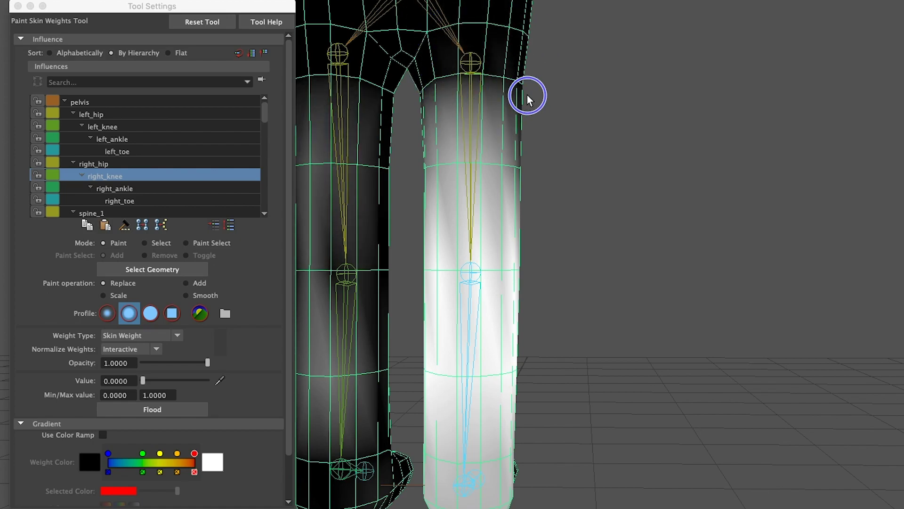
drag(527, 95, 383, 63)
ctrl+drag(324, 92, 380, 117)
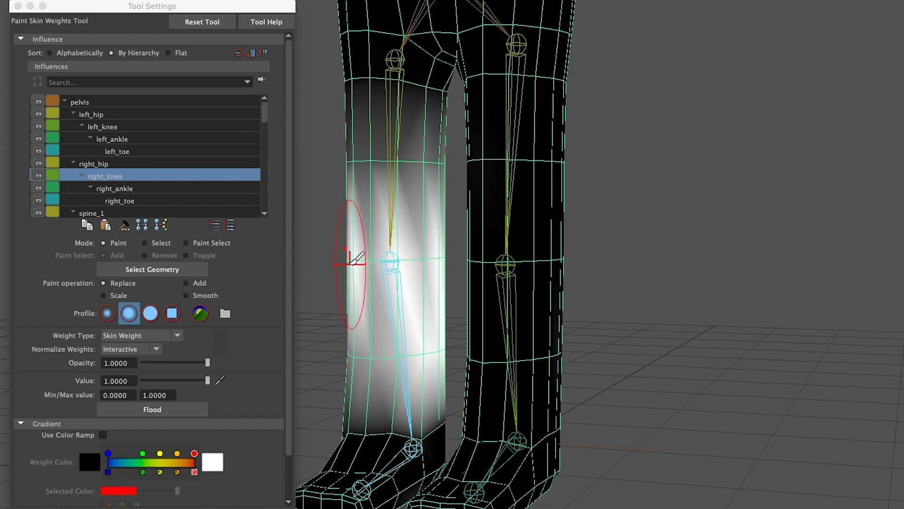
Paint the right_knee influence at value 1 around the front and back of the right knee and shin
mouse_move(353, 256)
mouse_down()
mouse_move(401, 259)
mouse_move(368, 255)
mouse_up()
mouse_move(333, 327)
alt+mouse_down()
mouse_move(632, 344)
mouse_move(676, 232)
alt+mouse_up()
drag(682, 267, 696, 262)
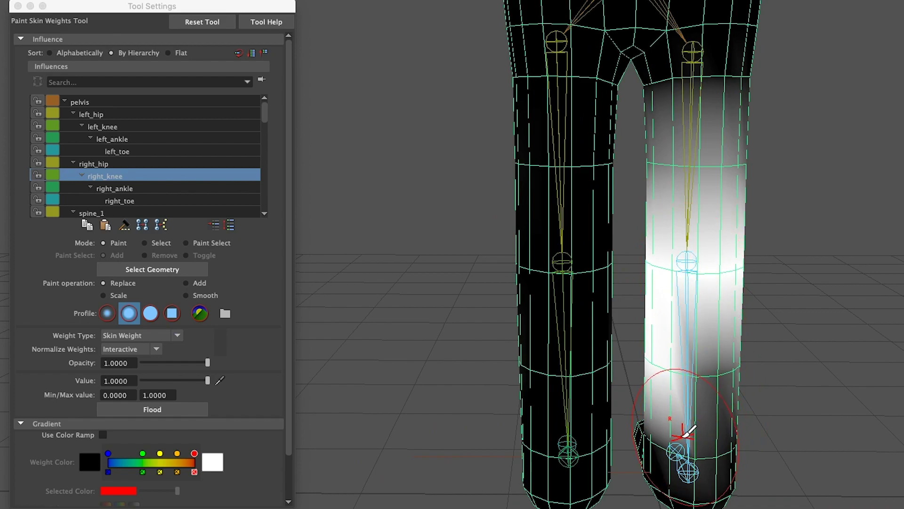
mouse_move(678, 434)
mouse_down()
mouse_move(640, 398)
mouse_move(684, 397)
mouse_move(808, 443)
mouse_move(507, 418)
mouse_move(532, 417)
mouse_up()
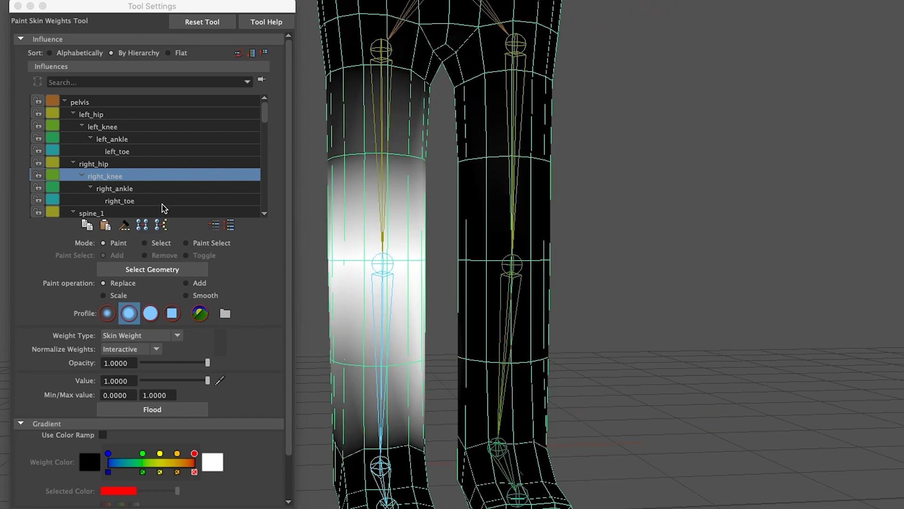
Choose the right_ankle influence, reduce its stray weight on the legs, and paint it at value 1 over the right foot
click(175, 189)
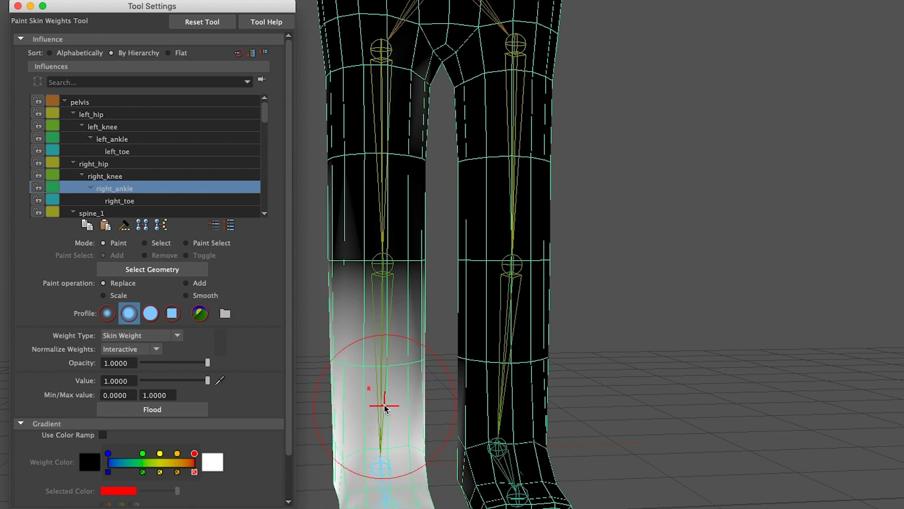
mouse_move(348, 283)
mouse_down()
mouse_move(417, 308)
mouse_move(333, 318)
mouse_up()
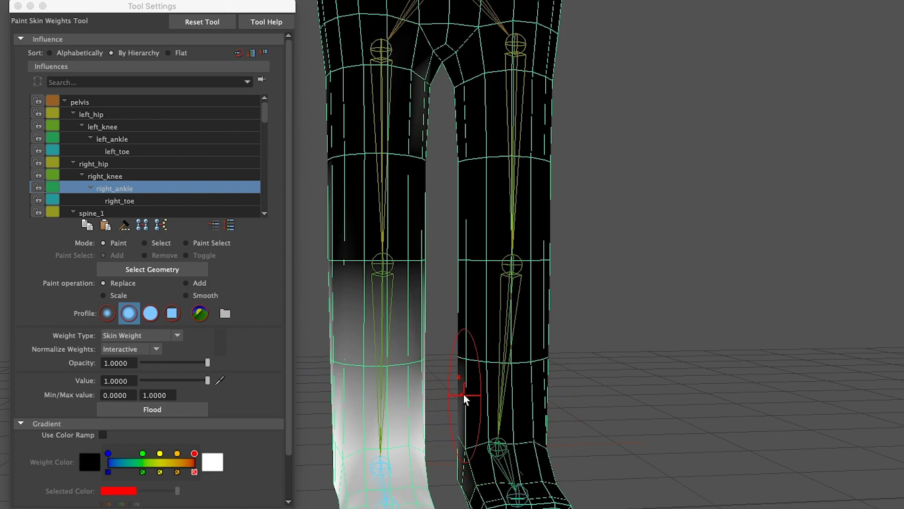
mouse_move(440, 427)
alt+mouse_down()
mouse_move(736, 418)
mouse_move(705, 430)
alt+mouse_up()
mouse_move(672, 66)
mouse_down()
mouse_move(677, 80)
mouse_move(692, 52)
mouse_up()
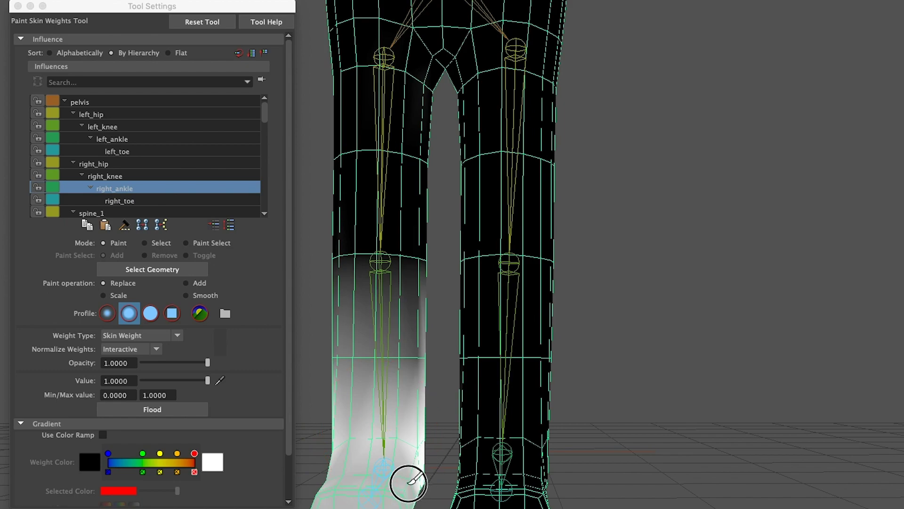
drag(408, 484, 363, 484)
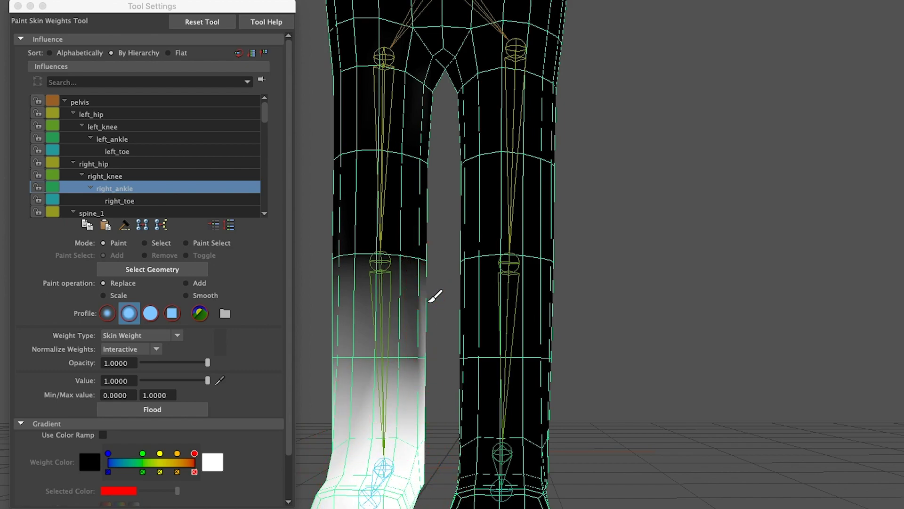
mouse_move(440, 309)
alt+mouse_down()
mouse_move(357, 470)
mouse_move(358, 492)
mouse_move(819, 363)
alt+mouse_up()
alt+middle_drag(587, 331, 673, 223)
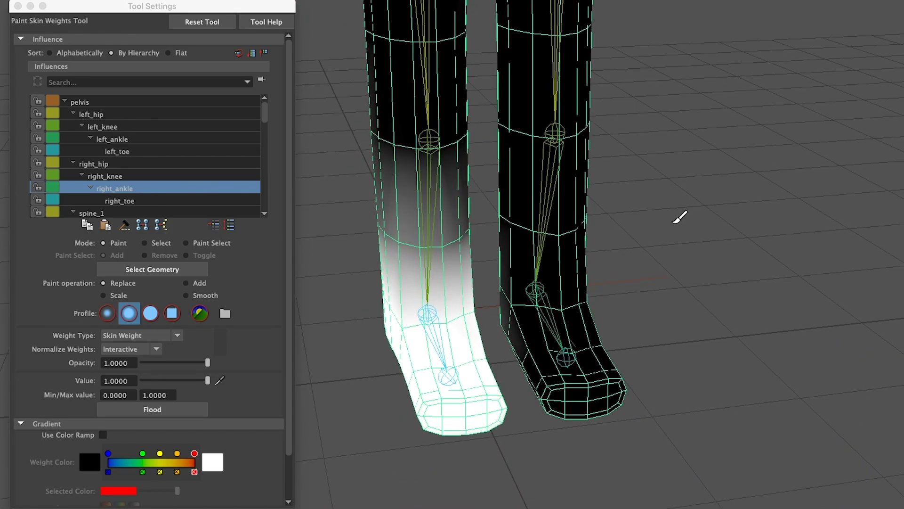
Choose the right_toe influence, remove its weight from the right lower leg, and paint it at value 1 over the right toes
click(153, 199)
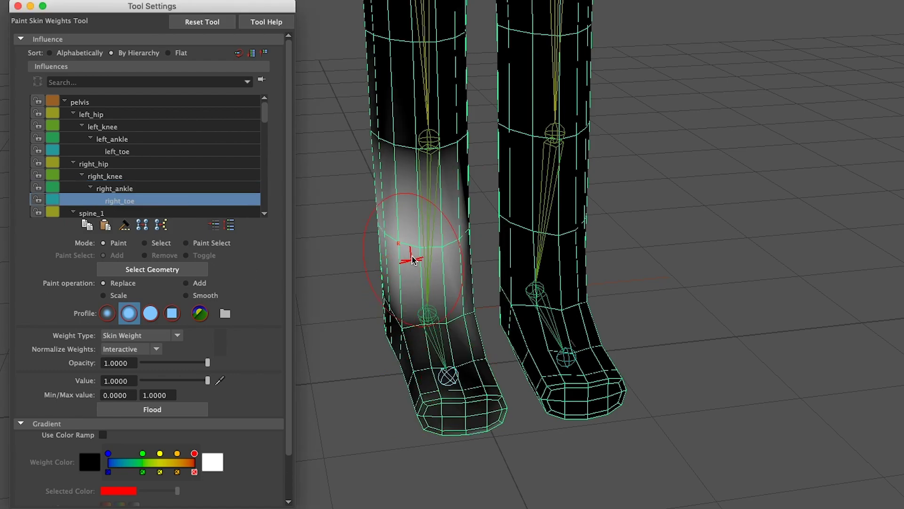
mouse_move(399, 183)
ctrl+mouse_down()
mouse_move(380, 151)
mouse_move(395, 283)
mouse_move(455, 201)
ctrl+mouse_up()
ctrl+drag(432, 195, 455, 219)
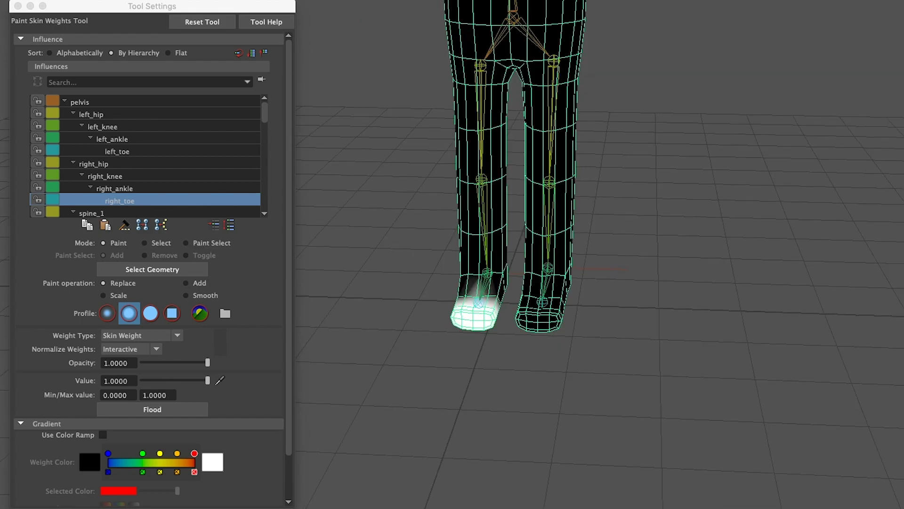
Check the spine_1 influence, then choose spine_2 and remove its weight from the face and the back of the head
mouse_move(608, 70)
alt+middle_down()
mouse_move(721, 246)
mouse_move(666, 299)
alt+middle_up()
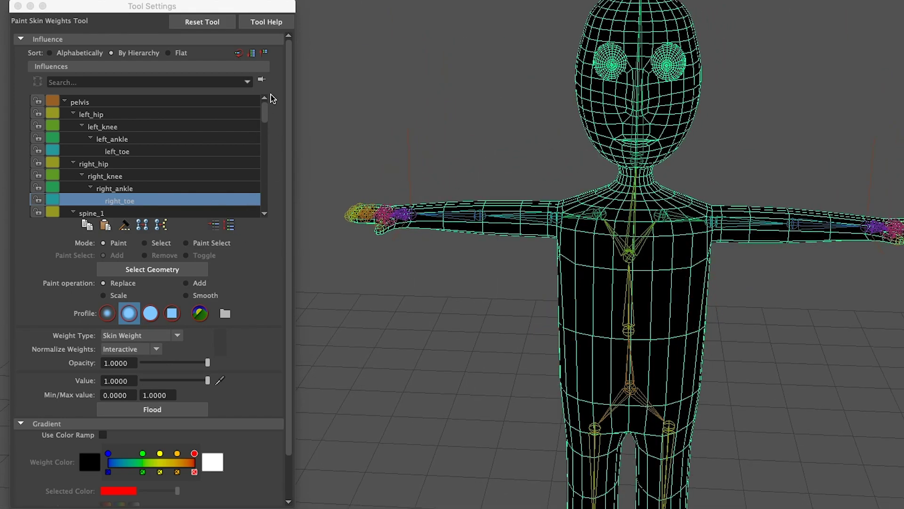
drag(263, 112, 264, 132)
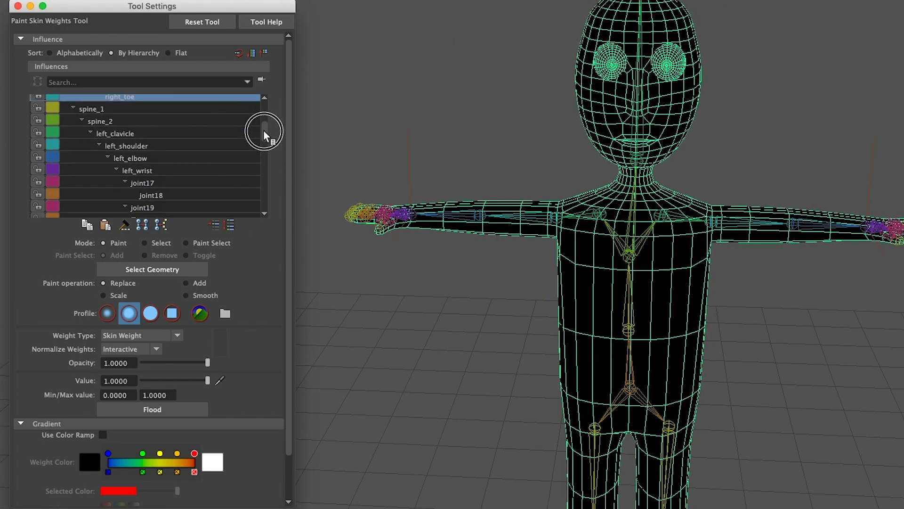
click(194, 109)
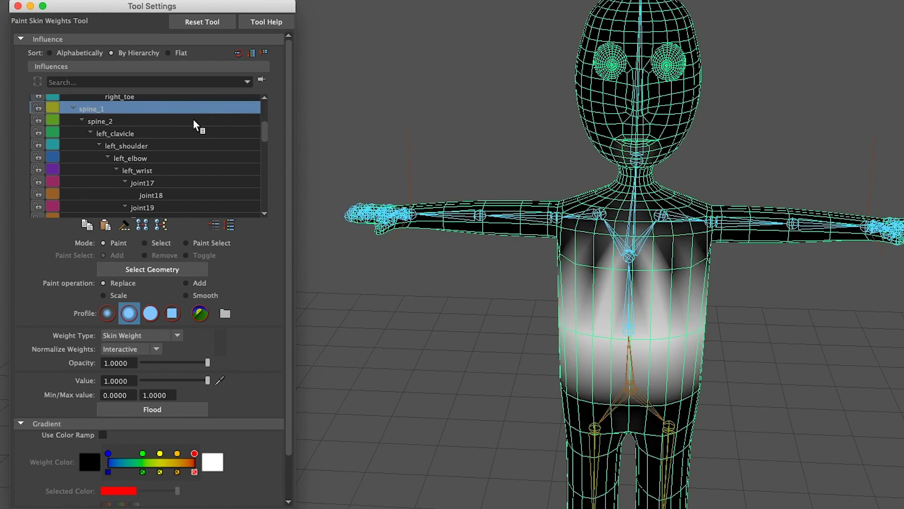
click(194, 121)
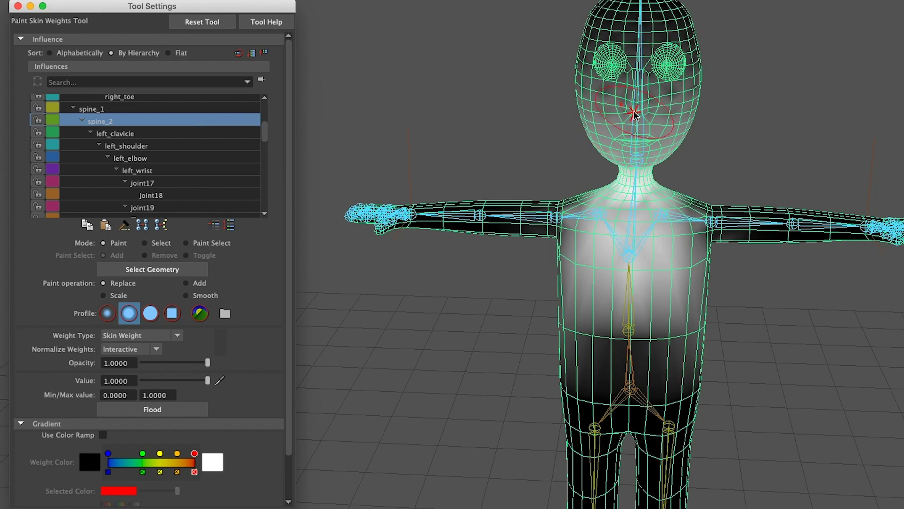
scroll(623, 122, up, 5)
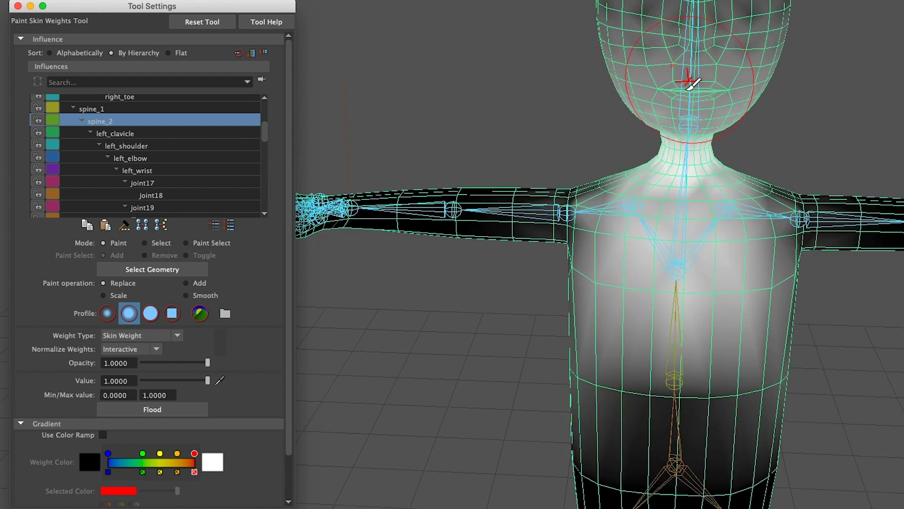
alt+middle_drag(688, 102, 686, 180)
alt+drag(686, 180, 490, 65)
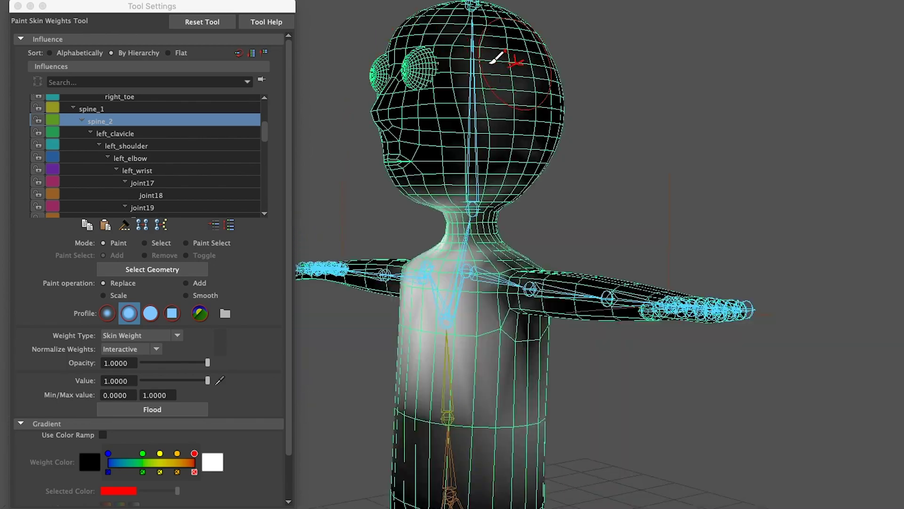
mouse_move(512, 97)
ctrl+mouse_down()
mouse_move(482, 162)
mouse_move(471, 216)
mouse_move(517, 212)
ctrl+mouse_up()
Clear the remaining spine_2 weight from the neck and the tops of the shoulders
alt+drag(434, 190, 573, 189)
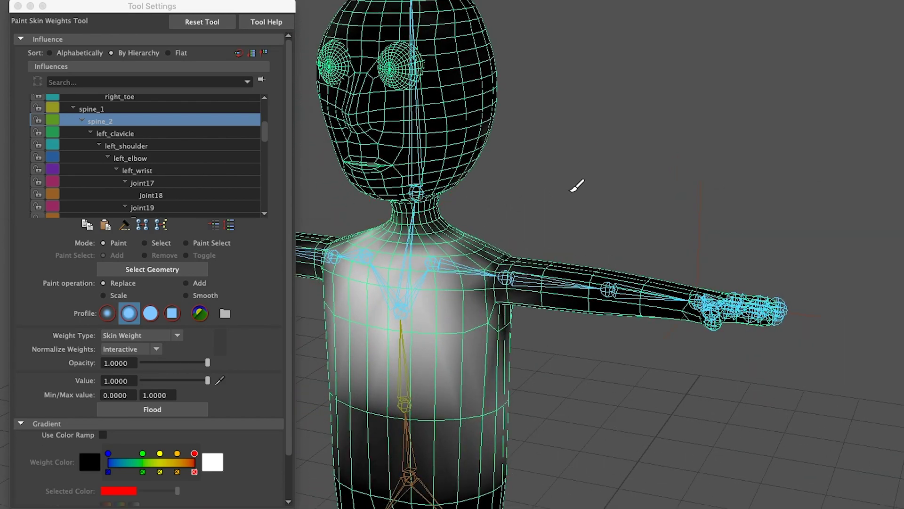
alt+middle_drag(358, 58, 583, 55)
ctrl+click(645, 81)
mouse_move(556, 98)
alt+mouse_down()
mouse_move(561, 111)
mouse_move(634, 112)
alt+mouse_up()
alt+drag(758, 316, 699, 325)
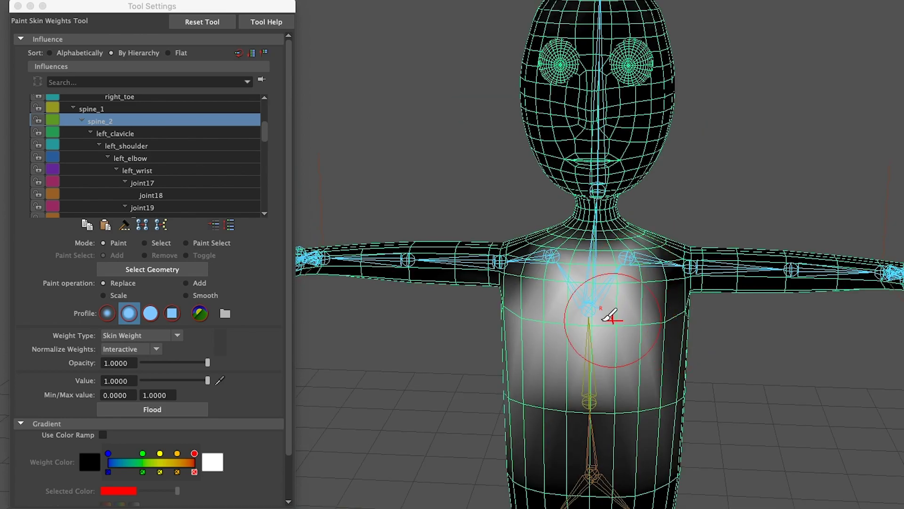
Choose the left_clavicle influence and remove its weight from the left arm, the right side of the chest and the head
click(180, 134)
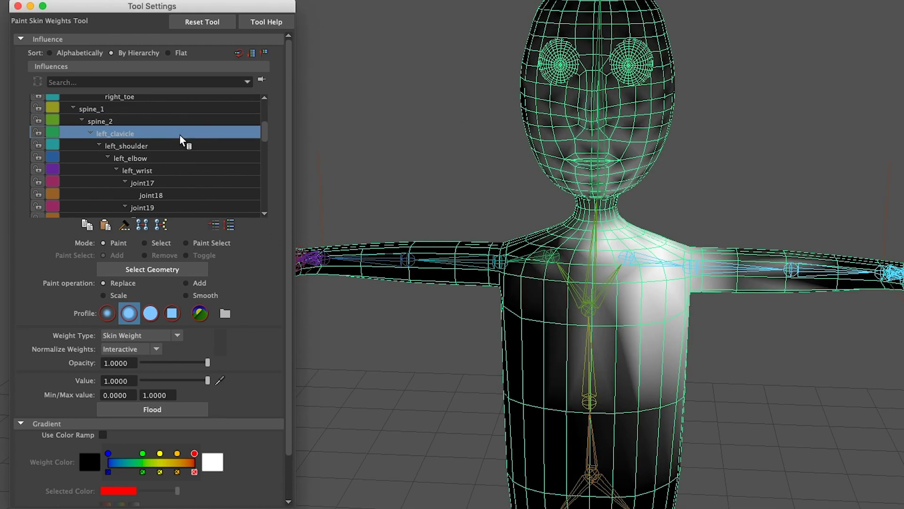
ctrl+drag(720, 274, 790, 260)
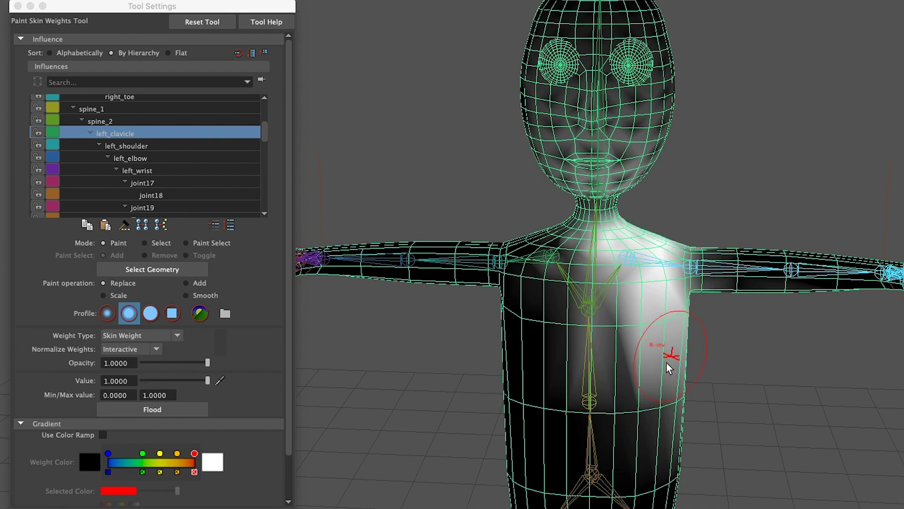
mouse_move(542, 264)
ctrl+mouse_down()
mouse_move(550, 276)
mouse_move(565, 171)
mouse_move(596, 107)
mouse_move(642, 158)
mouse_move(577, 82)
ctrl+mouse_up()
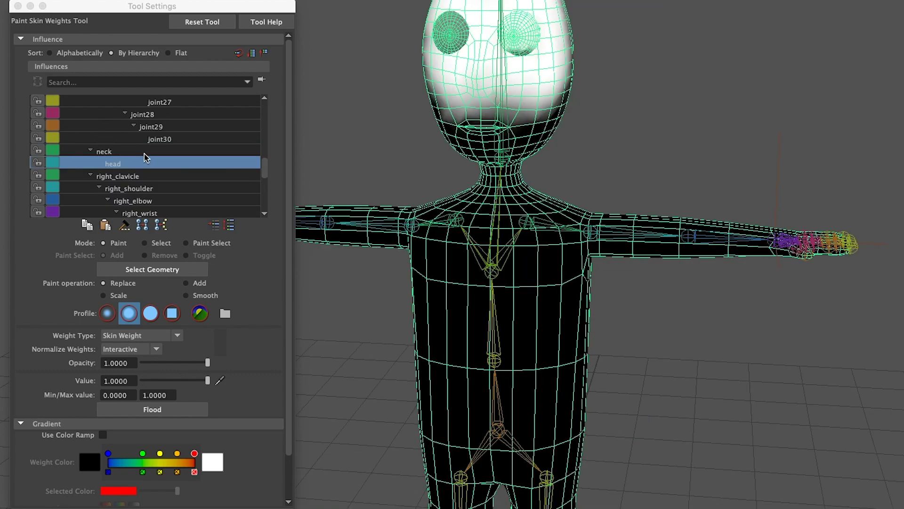
Choose the neck influence and paint it at value 1 over the neck and the entire head, front and back
click(144, 152)
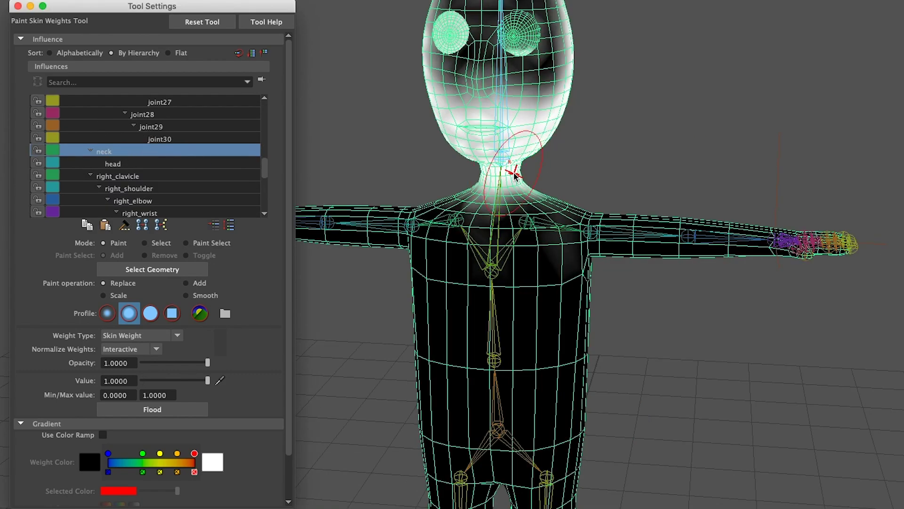
mouse_move(507, 178)
mouse_down()
mouse_move(485, 97)
mouse_move(453, 50)
mouse_move(531, 60)
mouse_move(511, 5)
mouse_move(565, 57)
mouse_move(449, 54)
mouse_move(513, 80)
mouse_up()
drag(514, 132, 507, 102)
mouse_move(572, 104)
alt+mouse_down()
mouse_move(428, 107)
mouse_move(731, 101)
alt+mouse_up()
mouse_move(797, 4)
mouse_down()
mouse_move(754, 72)
mouse_move(750, 137)
mouse_move(688, 167)
mouse_move(642, 71)
mouse_move(725, 66)
mouse_up()
alt+drag(894, 98, 682, 93)
mouse_move(463, 51)
mouse_down()
mouse_move(434, 6)
mouse_move(363, 24)
mouse_move(440, 91)
mouse_move(470, 164)
mouse_up()
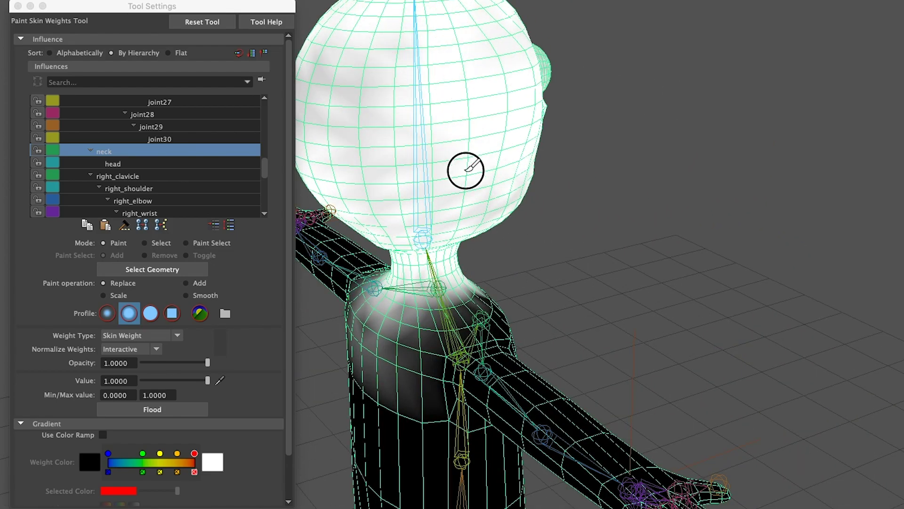
alt+drag(484, 81, 739, 20)
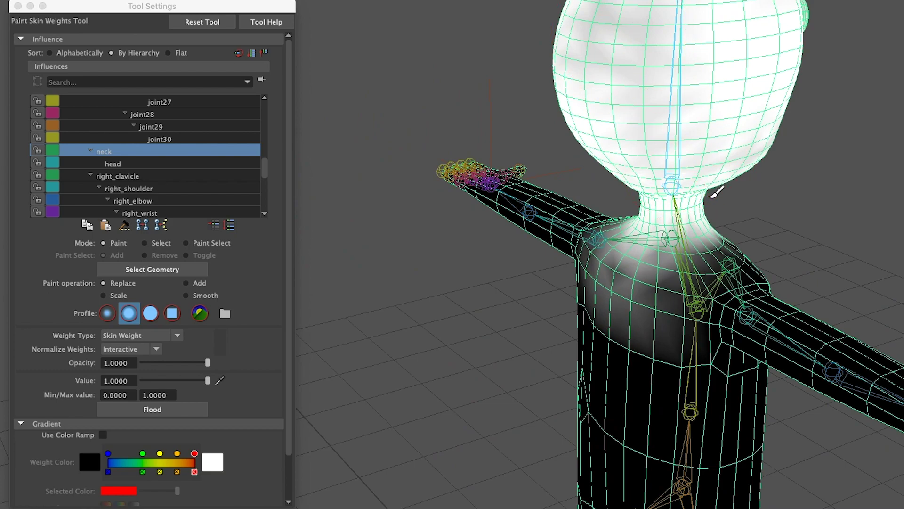
Choose the left_shoulder influence and remove its weight from the left side of the torso, then switch to the left_clavicle influence
click(169, 151)
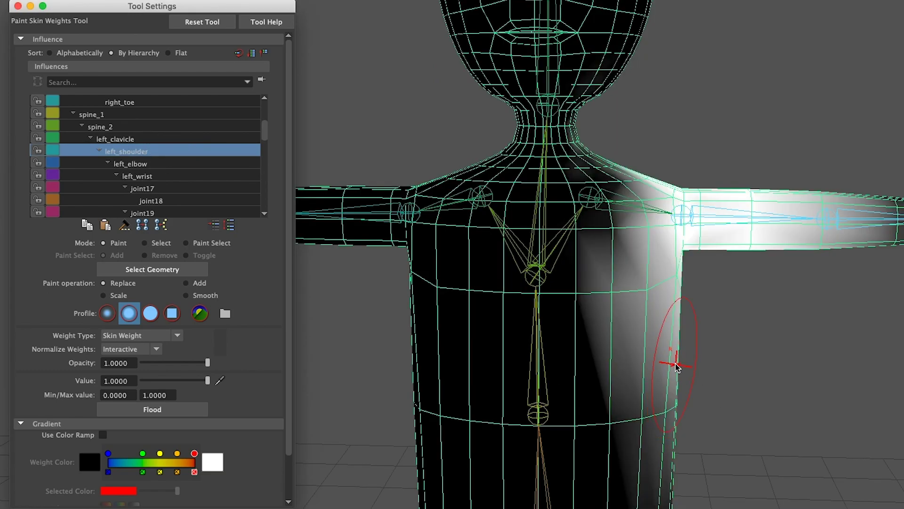
click(688, 364)
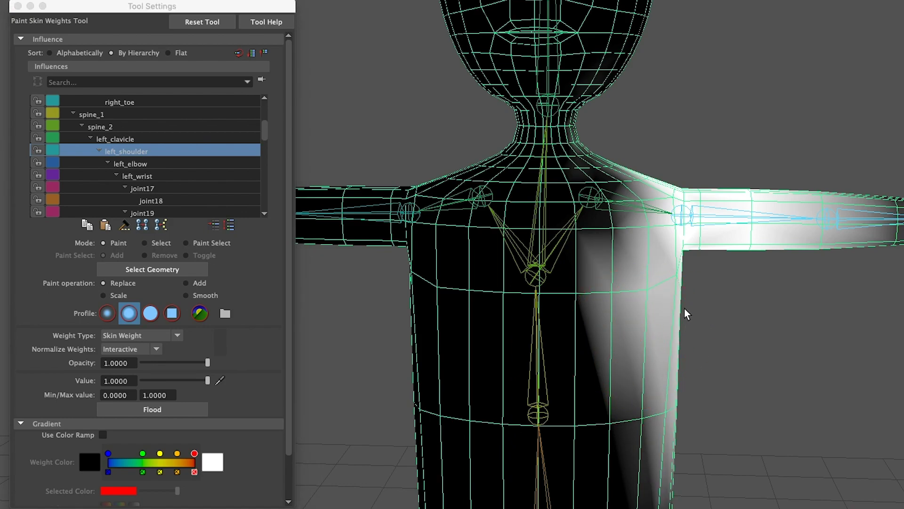
mouse_move(692, 297)
ctrl+mouse_down()
mouse_move(606, 309)
mouse_move(656, 388)
mouse_move(630, 370)
mouse_move(784, 440)
mouse_move(678, 440)
mouse_move(756, 428)
ctrl+mouse_up()
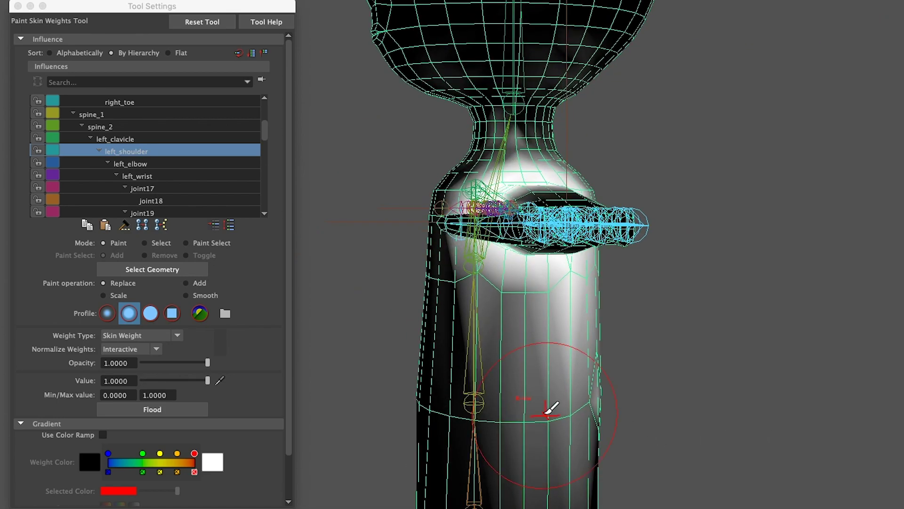
mouse_move(546, 410)
ctrl+mouse_down()
mouse_move(551, 357)
mouse_move(579, 323)
mouse_move(520, 297)
mouse_move(495, 299)
mouse_move(460, 269)
mouse_move(585, 289)
mouse_move(570, 315)
mouse_move(566, 275)
ctrl+mouse_up()
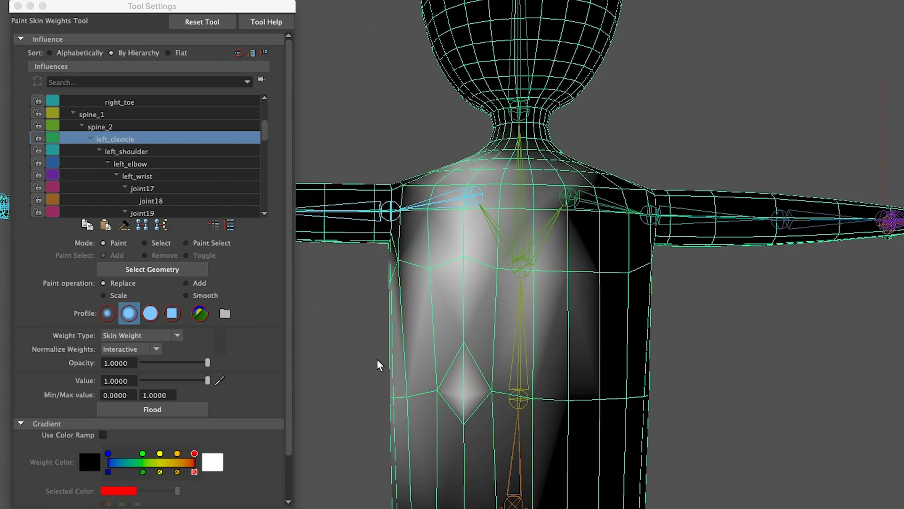
mouse_move(377, 362)
alt+mouse_down()
mouse_move(440, 355)
mouse_move(642, 369)
mouse_move(599, 383)
mouse_move(626, 401)
mouse_move(638, 349)
mouse_move(640, 380)
alt+mouse_up()
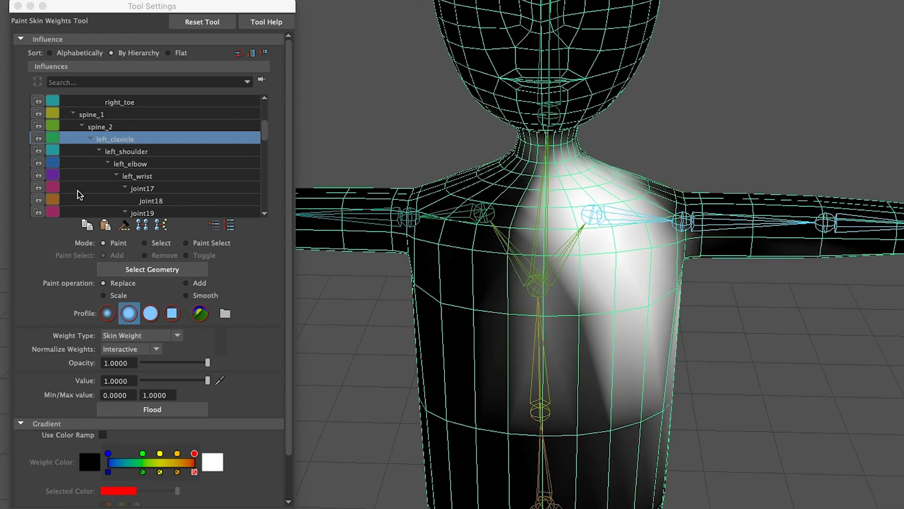
Choose the left_shoulder influence, remove its weight from the left side of the chest and paint the left upper arm at value 1
click(171, 155)
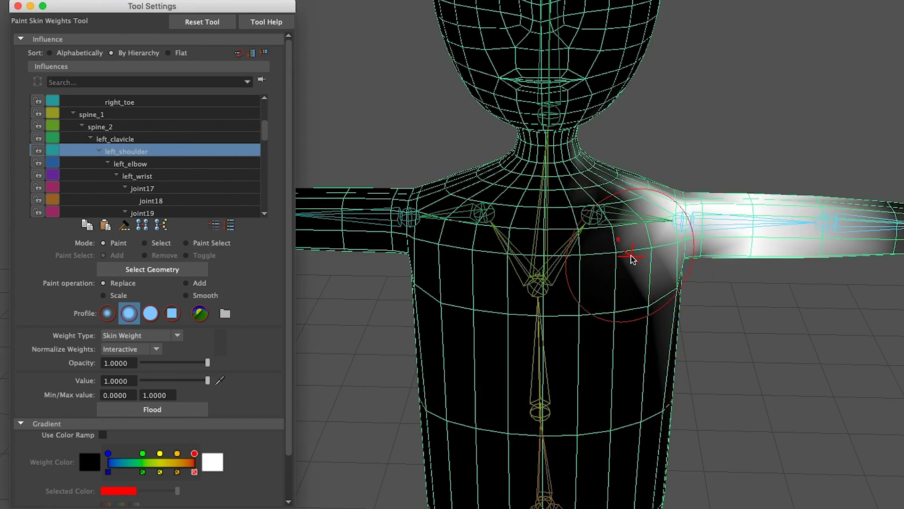
mouse_move(631, 255)
mouse_down()
mouse_move(618, 252)
mouse_move(541, 289)
mouse_move(495, 288)
mouse_move(753, 287)
mouse_up()
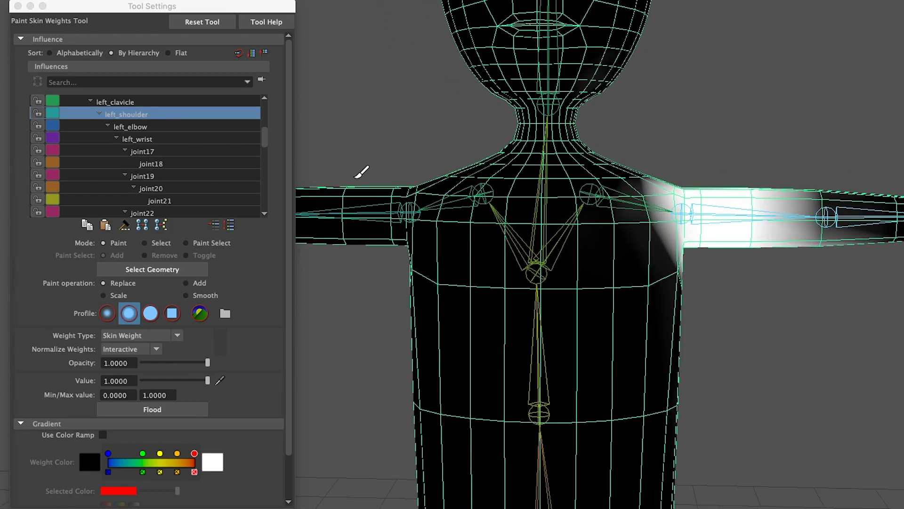
Choose the left_elbow influence, paint it around the left elbow and remove its weight from the left shoulder and left side of the back
click(151, 126)
mouse_move(832, 216)
mouse_down()
mouse_move(827, 244)
mouse_move(822, 217)
mouse_move(851, 266)
mouse_move(840, 335)
mouse_move(793, 329)
mouse_move(563, 228)
mouse_move(624, 252)
mouse_move(497, 288)
mouse_up()
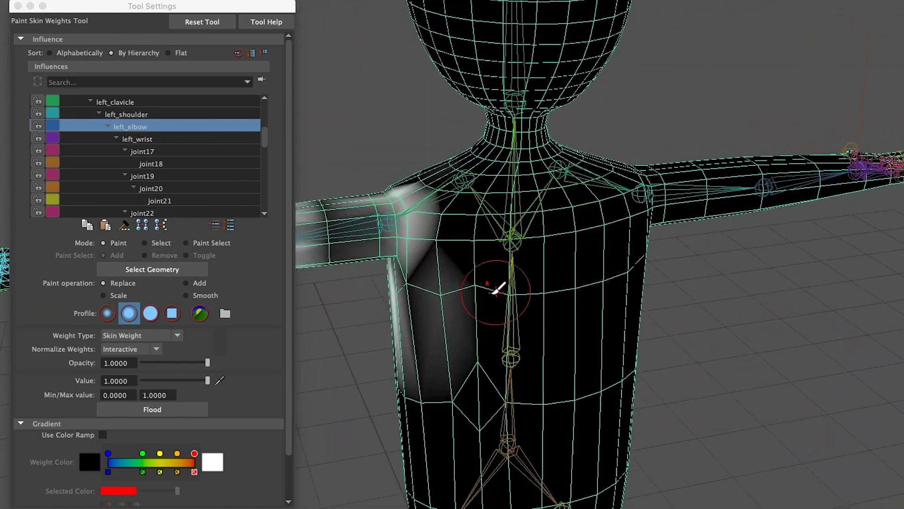
ctrl+drag(406, 194, 429, 398)
mouse_move(630, 279)
alt+mouse_down()
mouse_move(614, 347)
mouse_move(637, 372)
alt+mouse_up()
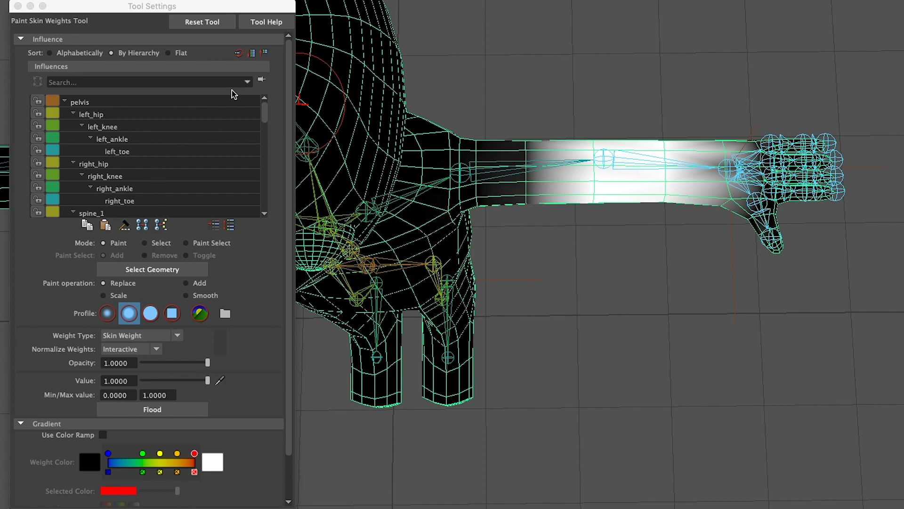
Choose the left_wrist influence and remove its weight from the left shoulder, upper arm and elbow
drag(265, 114, 265, 138)
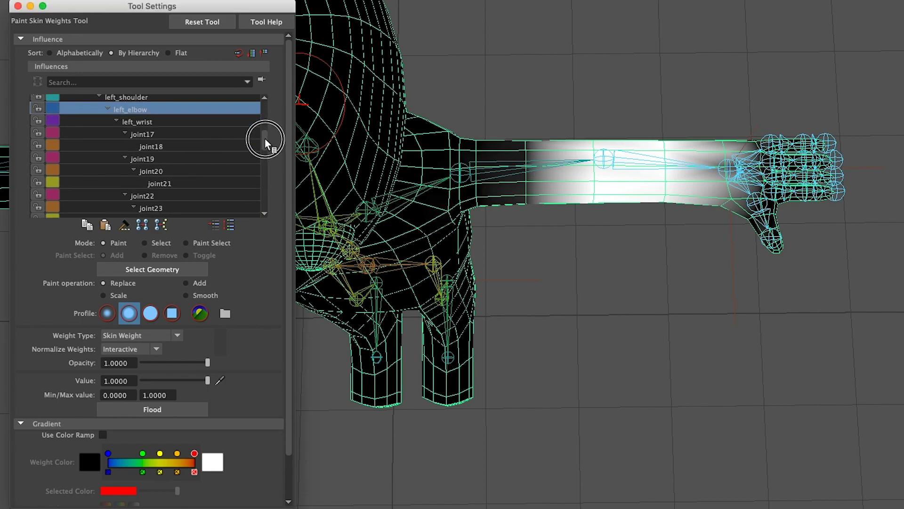
click(164, 120)
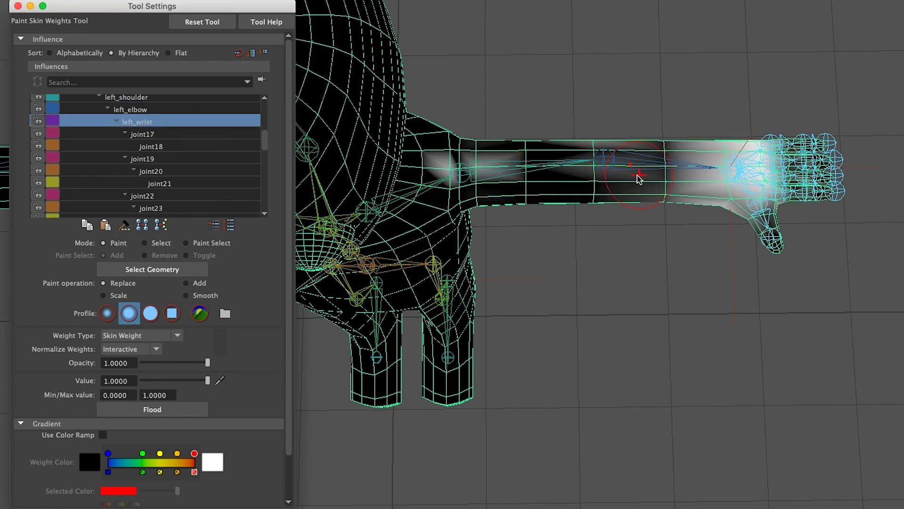
mouse_move(518, 177)
ctrl+mouse_down()
mouse_move(416, 147)
mouse_move(449, 169)
mouse_move(549, 146)
mouse_move(642, 151)
mouse_move(671, 175)
ctrl+mouse_up()
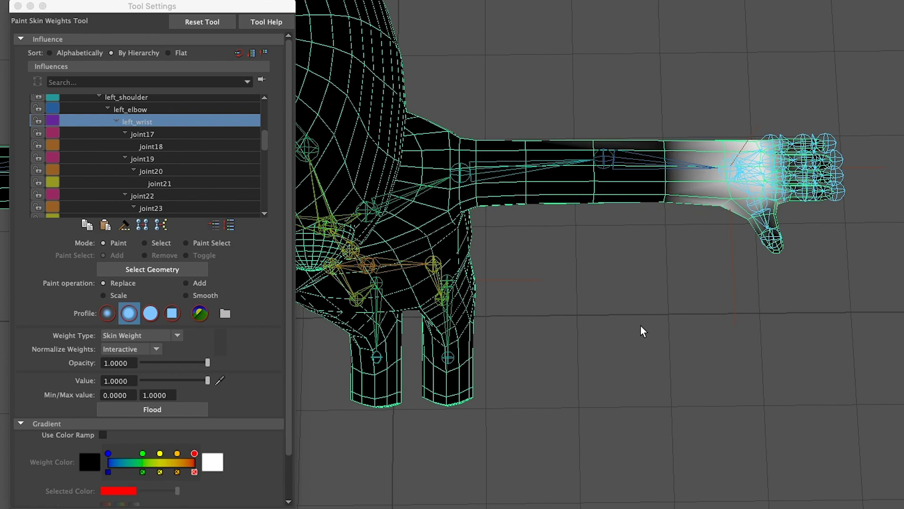
Compare the joint17 and joint18 influences, then paint joint17 at value 1 over the left thumb
alt+drag(641, 326, 626, 320)
click(141, 134)
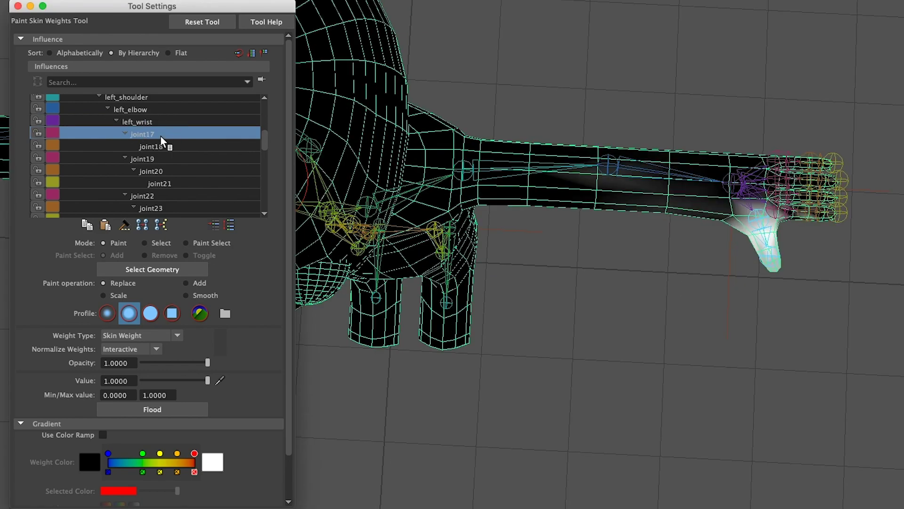
click(191, 148)
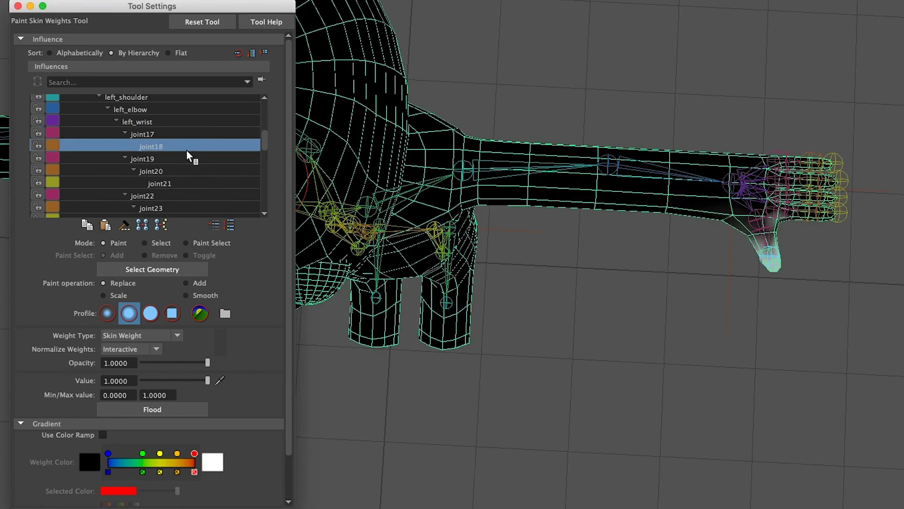
click(184, 133)
drag(765, 239, 777, 258)
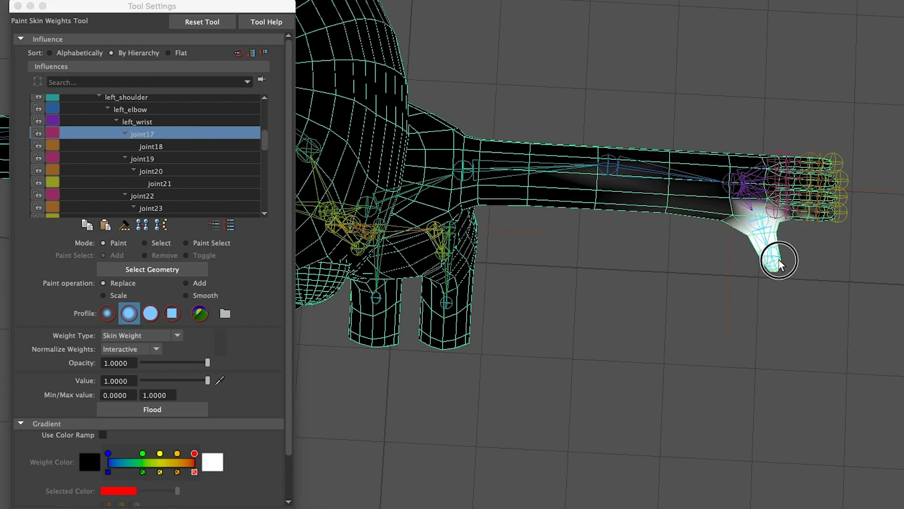
Choose the joint19 influence, remove its weight from the left palm and the other fingers, and paint the index finger at value 1
click(173, 160)
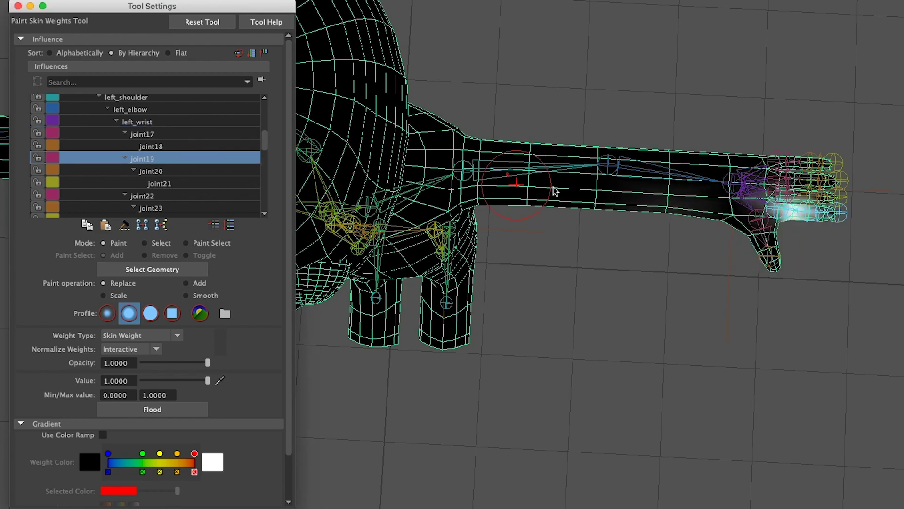
scroll(694, 257, up, 5)
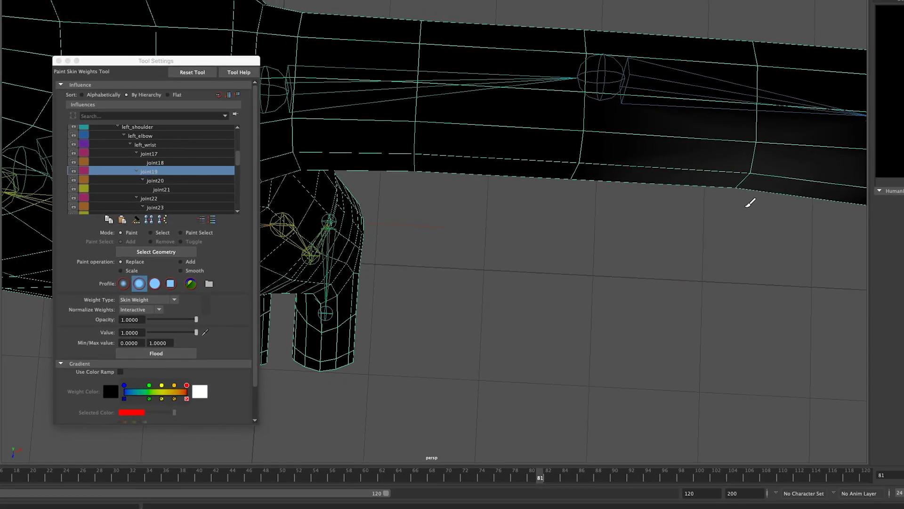
scroll(595, 230, down, 6)
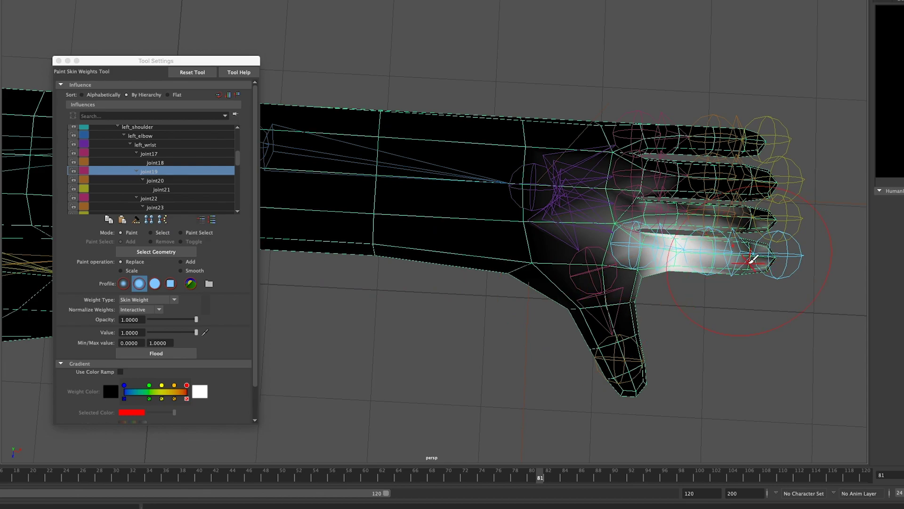
drag(752, 259, 728, 261)
mouse_move(597, 221)
ctrl+mouse_down()
mouse_move(566, 236)
mouse_move(619, 251)
ctrl+mouse_up()
mouse_move(631, 200)
ctrl+mouse_down()
mouse_move(656, 178)
mouse_move(705, 212)
mouse_move(694, 214)
mouse_move(769, 221)
ctrl+mouse_up()
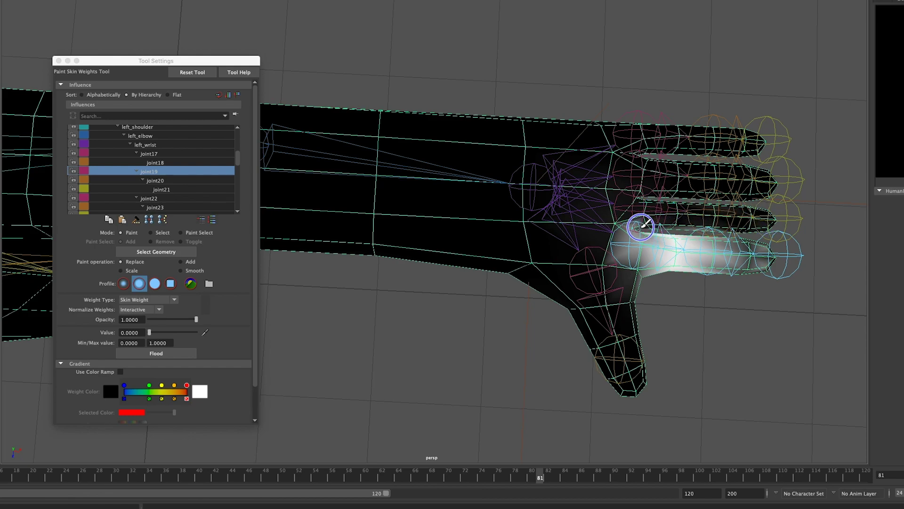
mouse_move(640, 249)
mouse_down()
mouse_move(751, 252)
mouse_move(739, 264)
mouse_up()
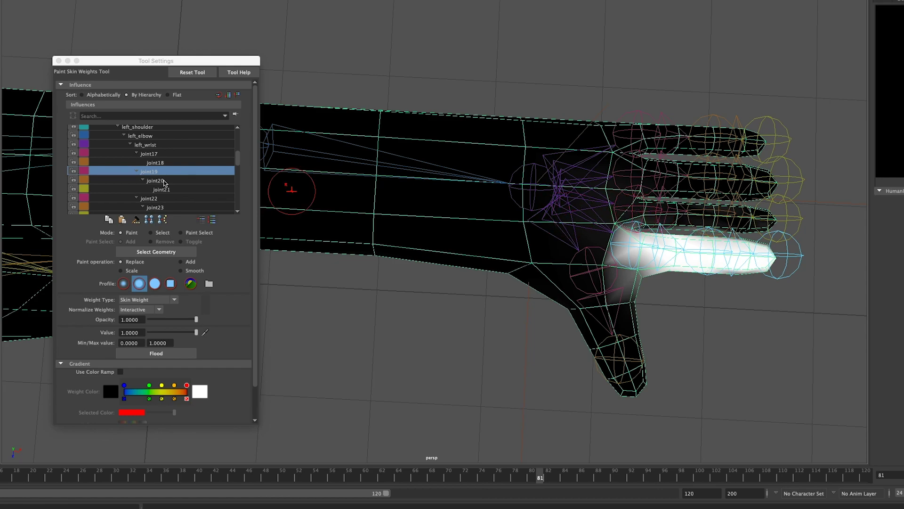
Examine the joint20 influence's weights on the fingers of the left hand
click(156, 180)
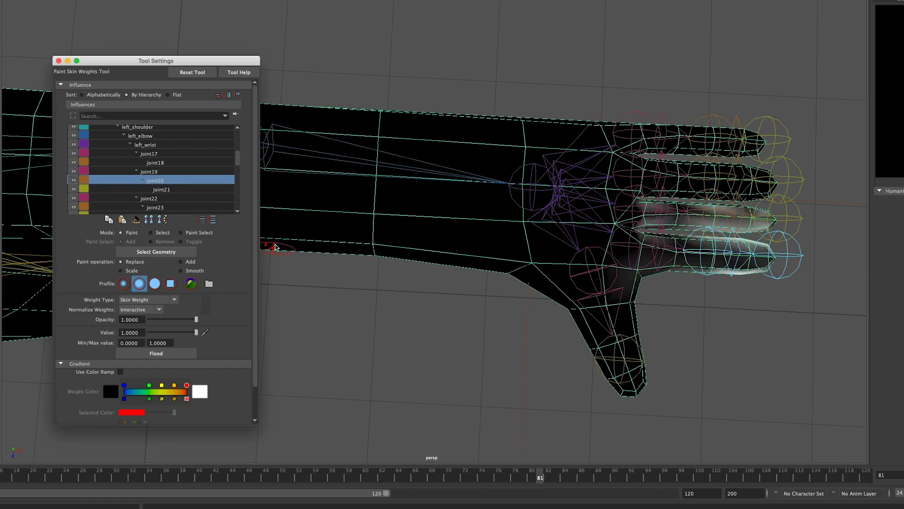
scroll(622, 274, up, 3)
scroll(631, 267, down, 5)
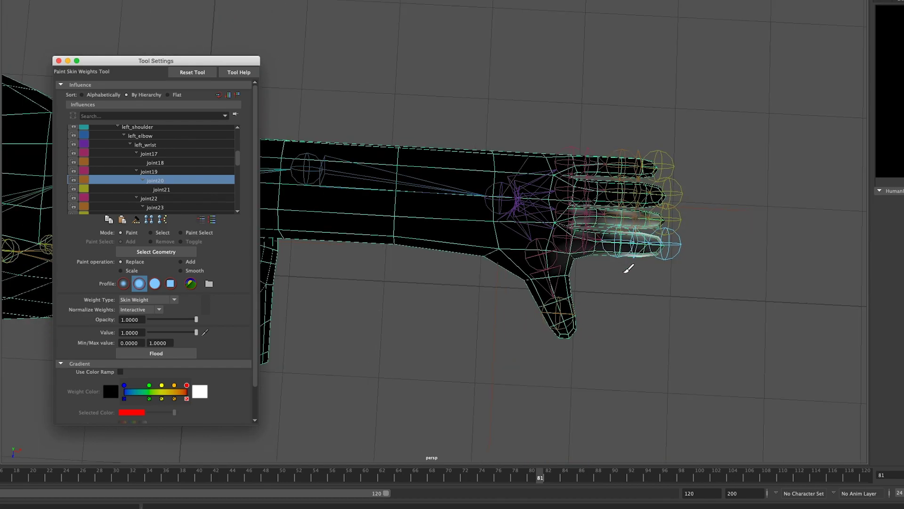
alt+middle_drag(522, 273, 647, 229)
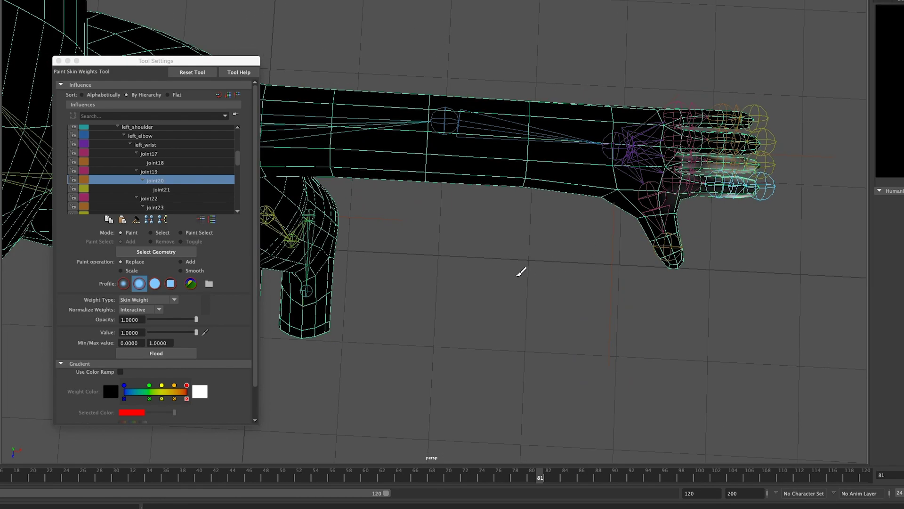
Choose the right_clavicle influence and remove its weight from the neck at value 0
scroll(522, 271, down, 5)
alt+drag(564, 270, 566, 269)
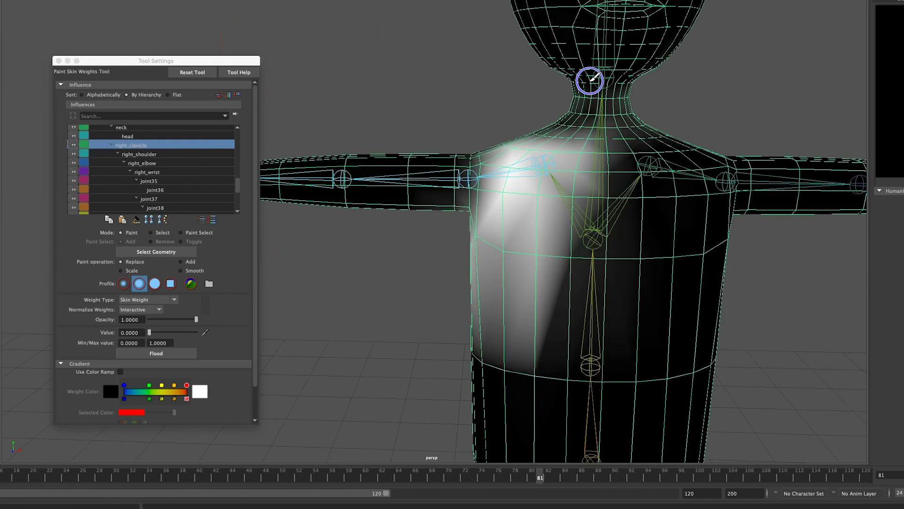
mouse_move(590, 81)
ctrl+mouse_down()
mouse_move(582, 91)
mouse_move(593, 93)
ctrl+mouse_up()
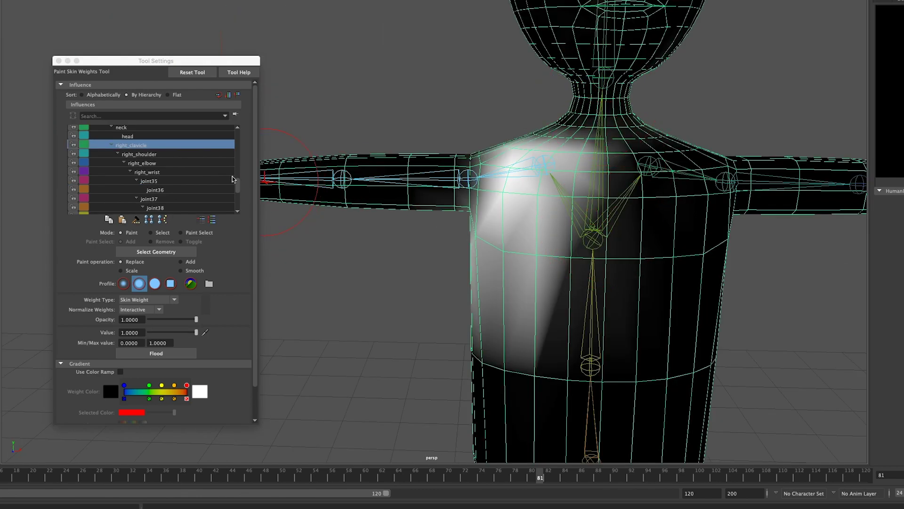
Choose the right_shoulder influence and remove its weight from the right side of the chest, the head and the back
click(141, 154)
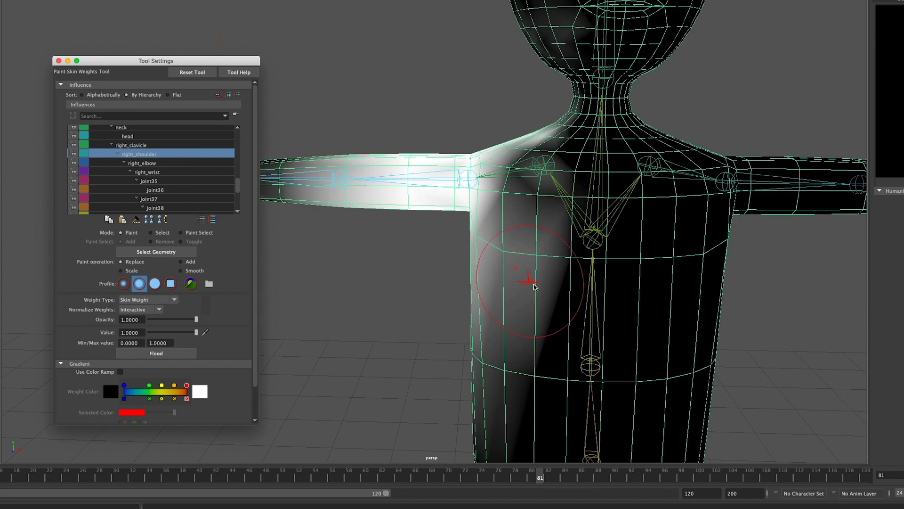
mouse_move(487, 344)
ctrl+mouse_down()
mouse_move(570, 326)
mouse_move(494, 333)
ctrl+mouse_up()
mouse_move(533, 295)
mouse_down()
mouse_move(576, 188)
mouse_move(545, 111)
mouse_move(570, 5)
mouse_move(553, 66)
mouse_up()
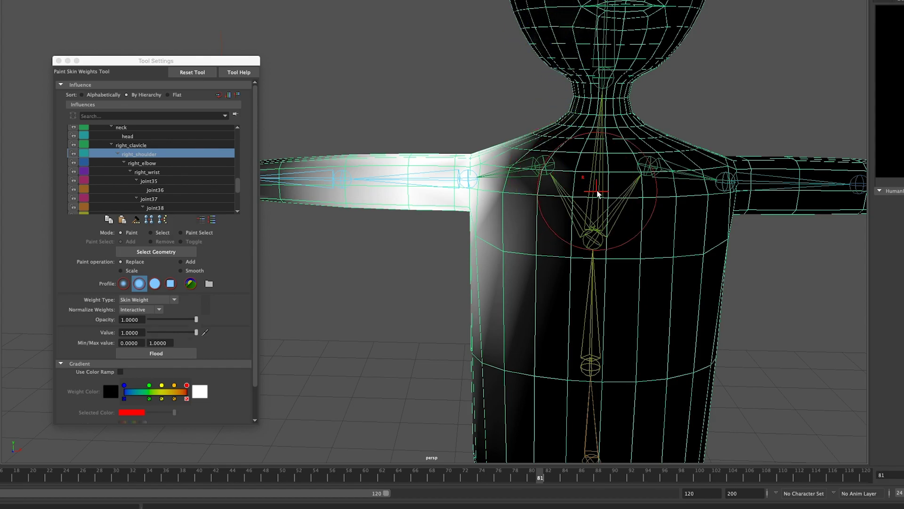
scroll(598, 191, down, 5)
mouse_move(478, 347)
alt+mouse_down()
mouse_move(493, 333)
mouse_move(588, 332)
mouse_move(559, 287)
alt+mouse_up()
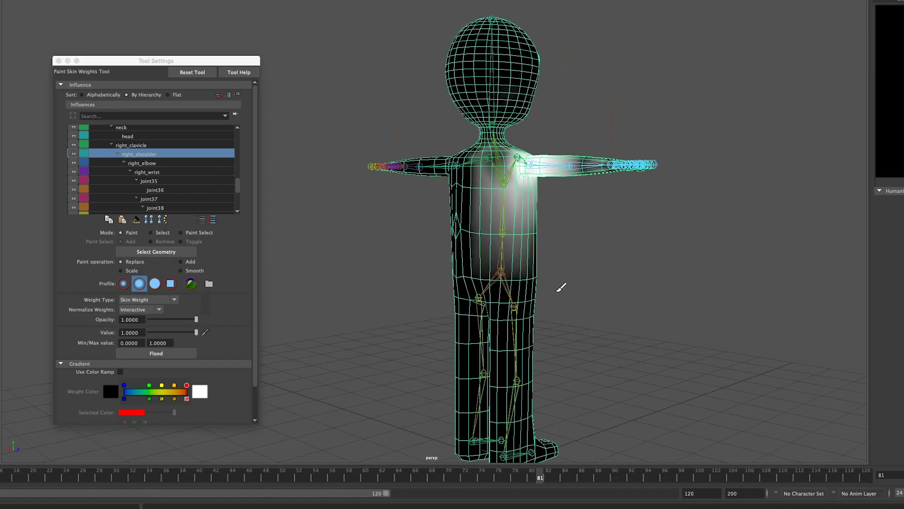
mouse_move(488, 228)
mouse_down()
mouse_move(501, 185)
mouse_move(577, 257)
mouse_move(561, 230)
mouse_move(600, 240)
mouse_move(621, 264)
mouse_move(601, 259)
mouse_up()
Choose the right_elbow influence, remove its weight from the right shoulder, chest and wrist, and paint it around the right elbow
click(161, 165)
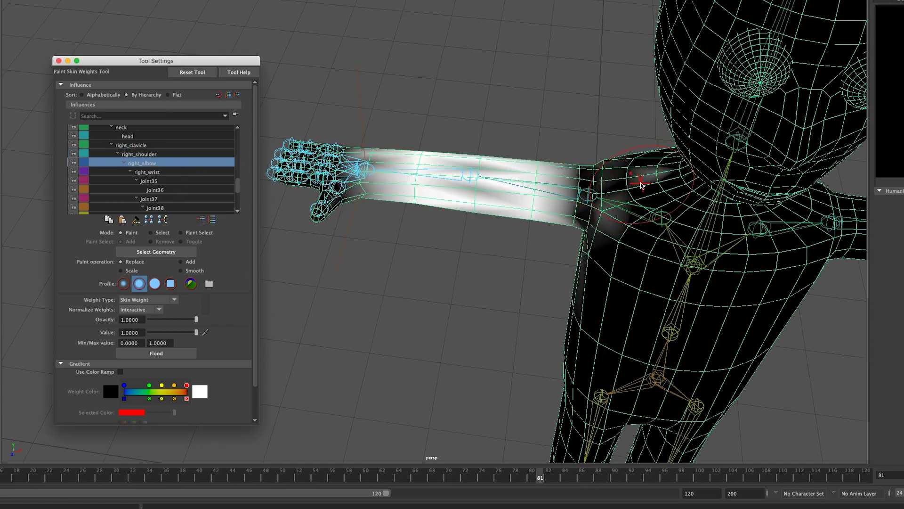
mouse_move(638, 166)
mouse_down()
mouse_move(610, 216)
mouse_move(607, 276)
mouse_up()
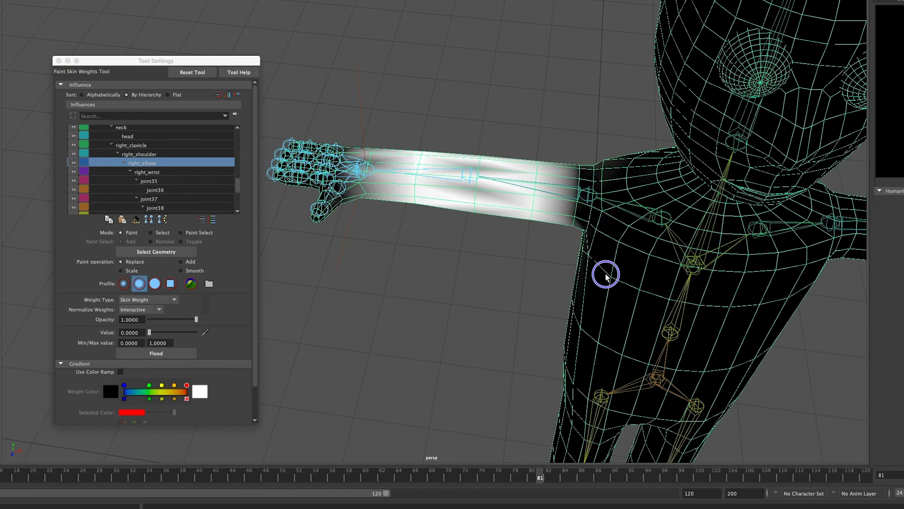
mouse_move(343, 204)
mouse_down()
mouse_move(376, 151)
mouse_move(375, 185)
mouse_move(428, 190)
mouse_move(487, 212)
mouse_move(486, 317)
mouse_up()
mouse_move(464, 209)
mouse_down()
mouse_move(474, 217)
mouse_move(474, 261)
mouse_up()
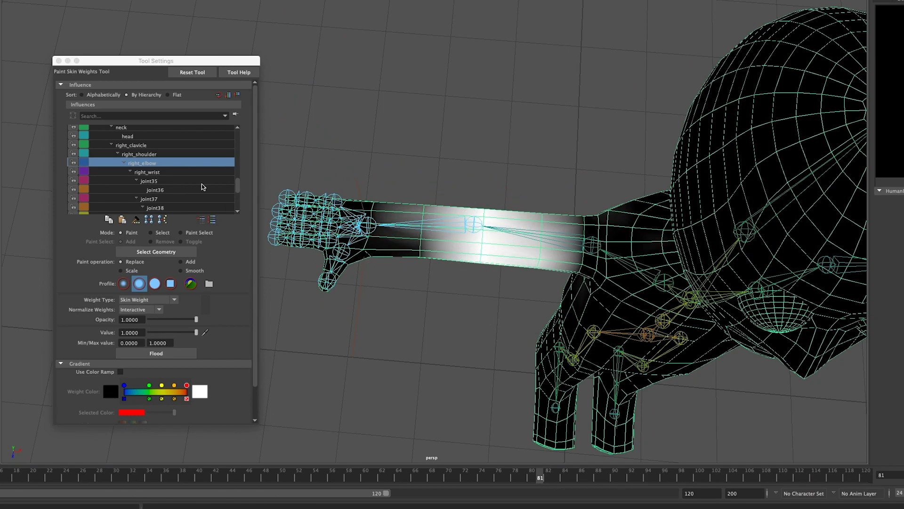
Choose the right_wrist influence and remove its weight from the right elbow and upper arm
click(168, 172)
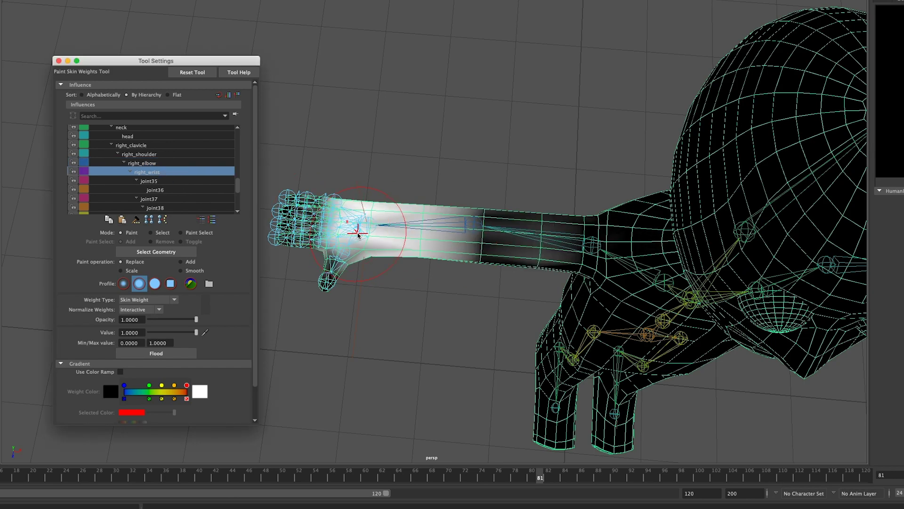
alt+drag(360, 206, 411, 309)
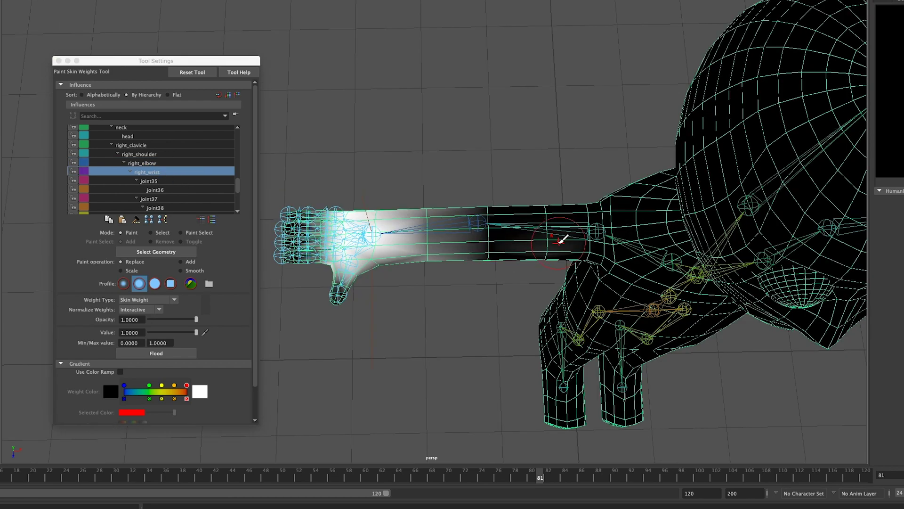
drag(572, 240, 535, 238)
scroll(699, 305, down, 5)
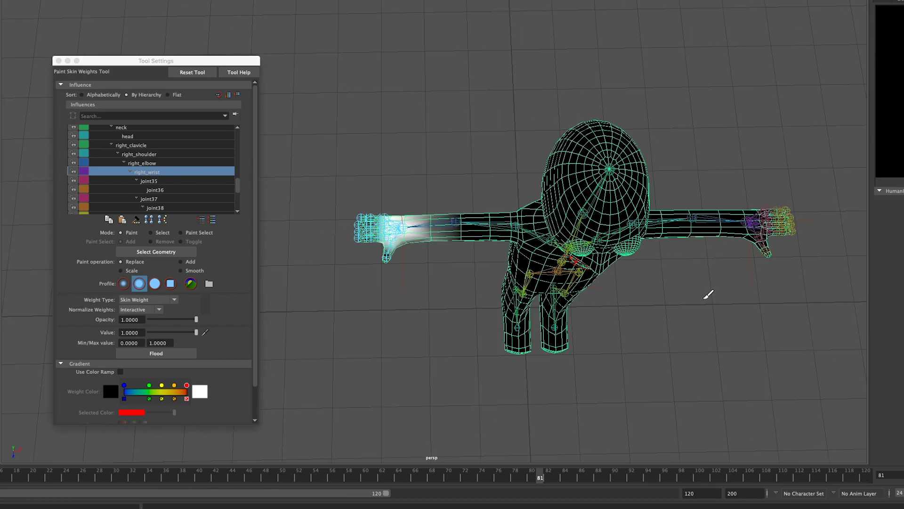
Leave weight painting for the Select tool and deselect the Joe mesh
mouse_move(578, 366)
alt+mouse_down()
mouse_move(559, 313)
mouse_move(558, 364)
mouse_move(567, 365)
mouse_move(565, 309)
alt+mouse_up()
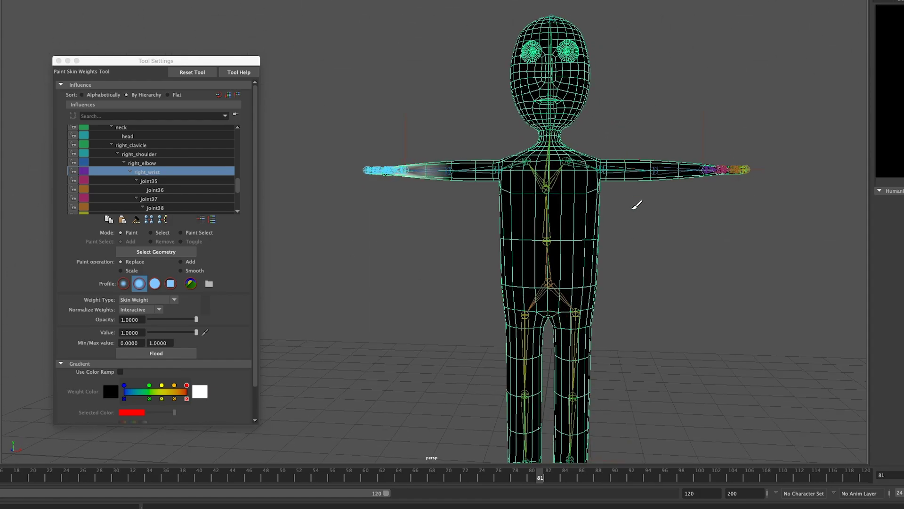
drag(238, 184, 244, 111)
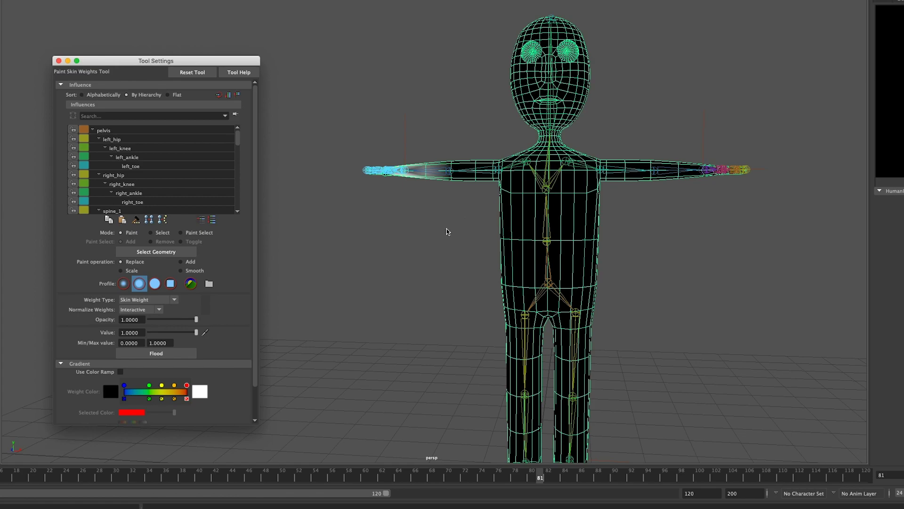
key(q)
click(584, 258)
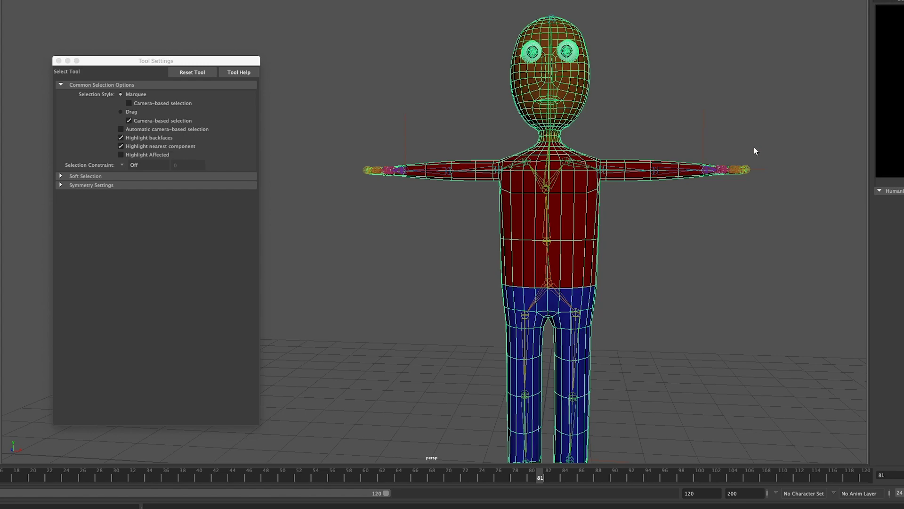
click(724, 257)
scroll(645, 269, down, 5)
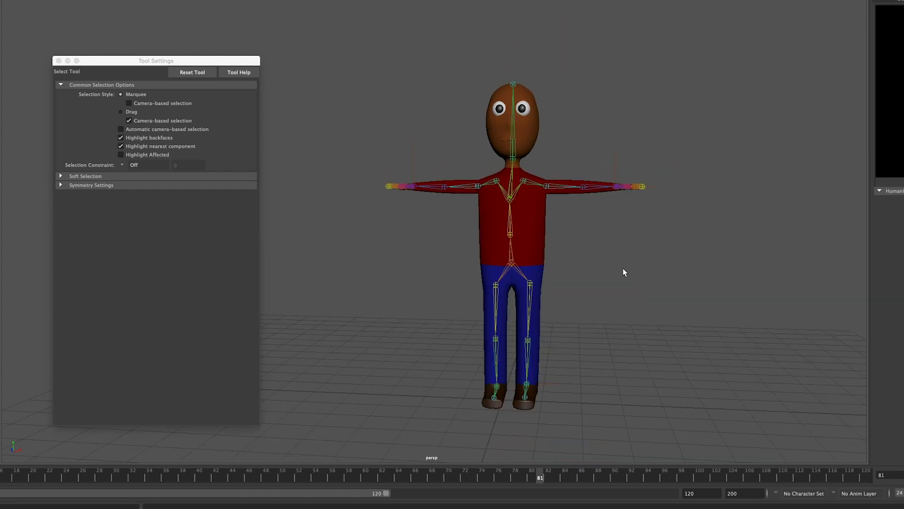
alt+drag(572, 363, 528, 364)
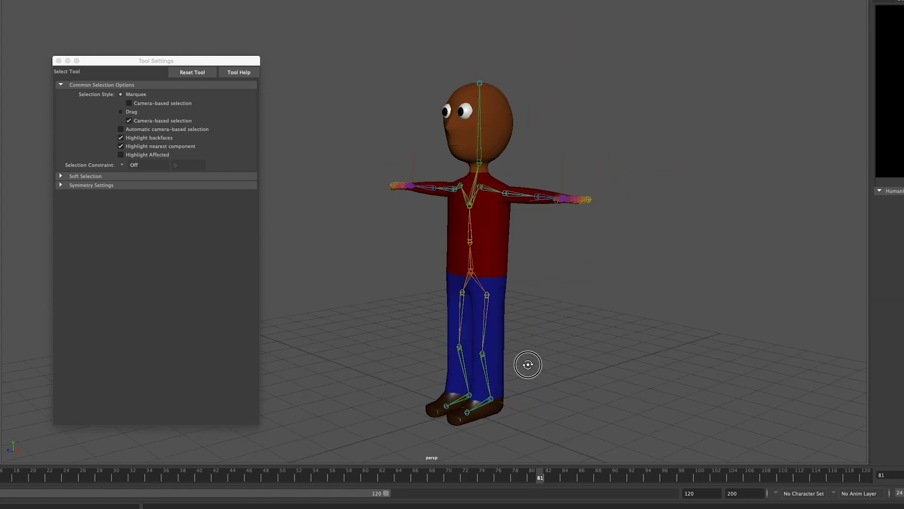
alt+drag(502, 290, 540, 325)
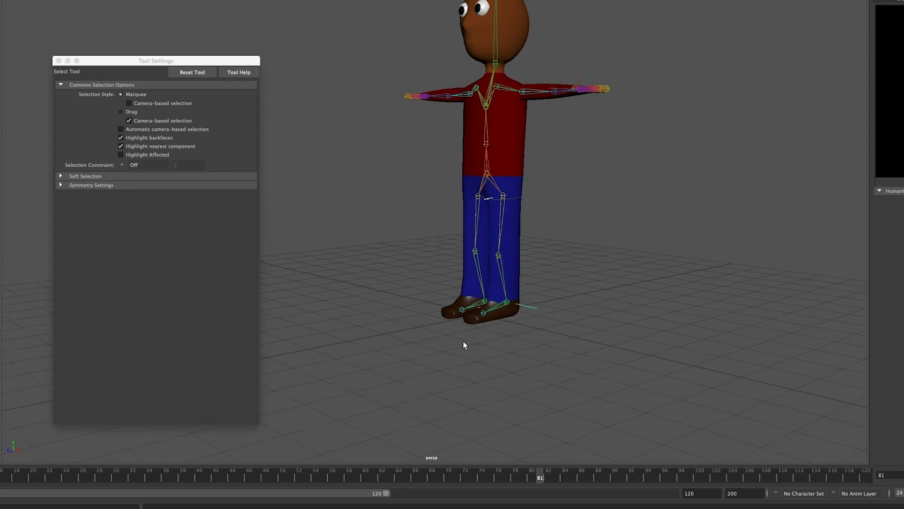
Move the left ankle's IK handle to test how the left hip and knee deform, and return it to its rest position
key(w)
drag(507, 303, 564, 345)
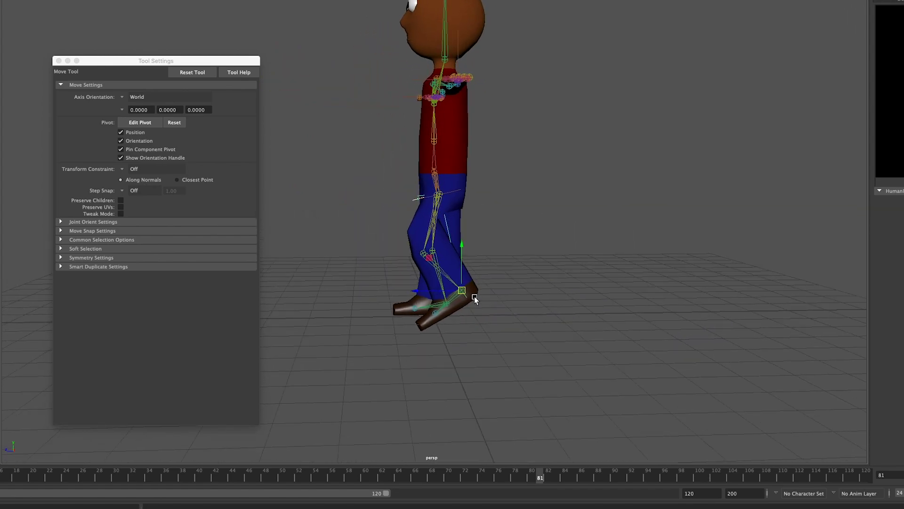
mouse_move(467, 294)
mouse_down()
mouse_move(444, 299)
mouse_move(390, 262)
mouse_move(354, 259)
mouse_move(430, 226)
mouse_move(437, 255)
mouse_move(488, 306)
mouse_move(560, 298)
mouse_move(441, 276)
mouse_move(434, 296)
mouse_move(477, 307)
mouse_move(462, 291)
mouse_up()
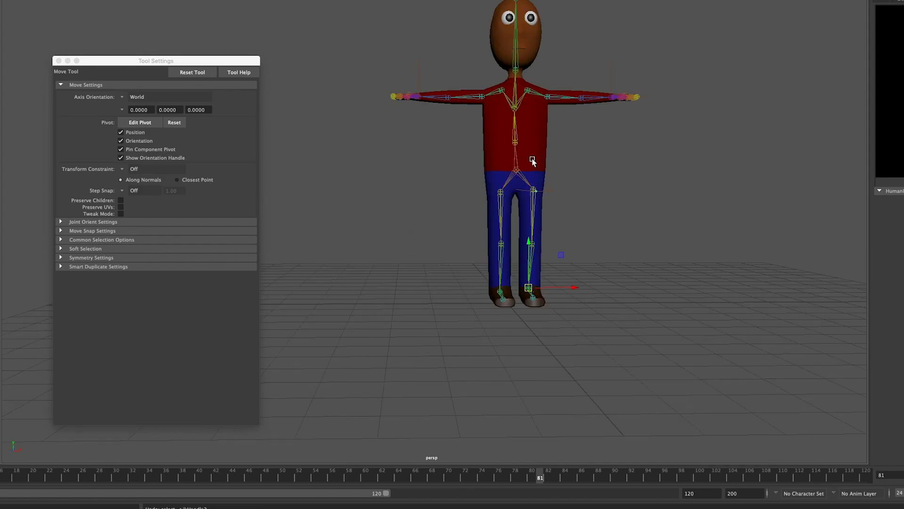
Select the Joe mesh for skin weight painting, compare the left_hip and left_knee influences, and choose left_hip
click(532, 160)
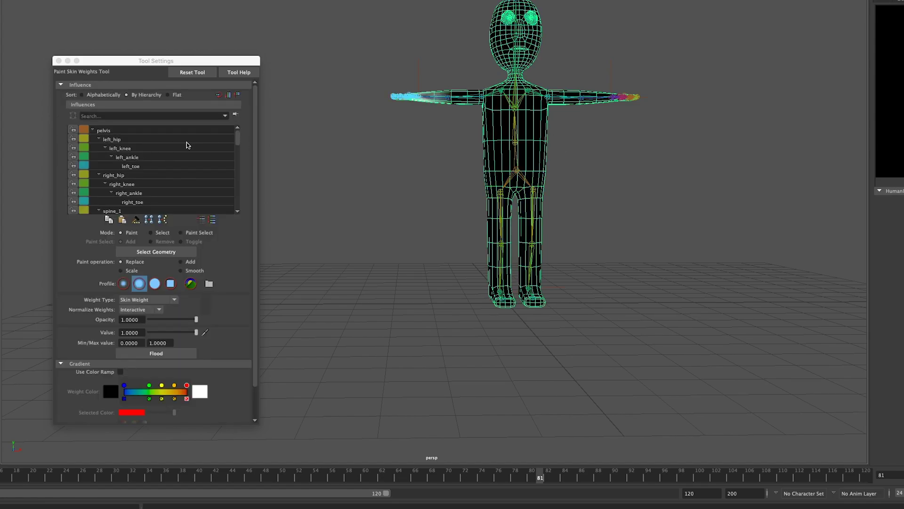
click(185, 140)
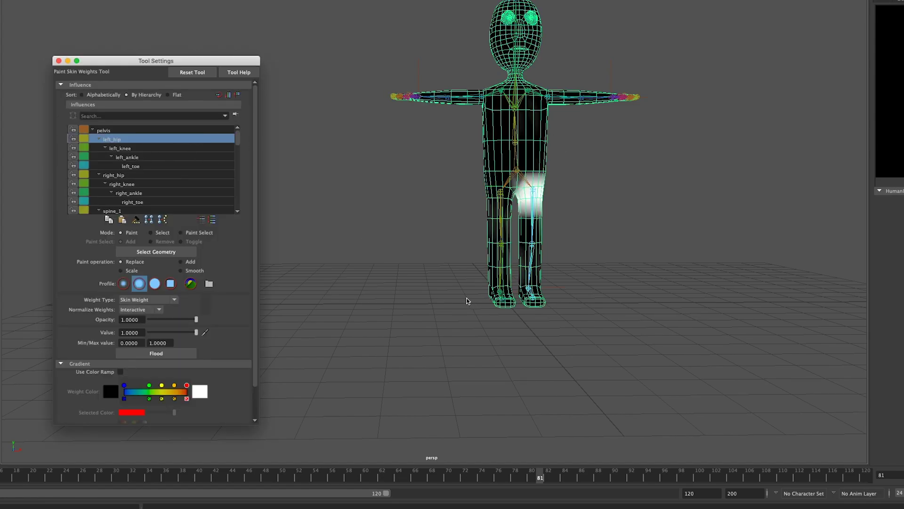
click(154, 148)
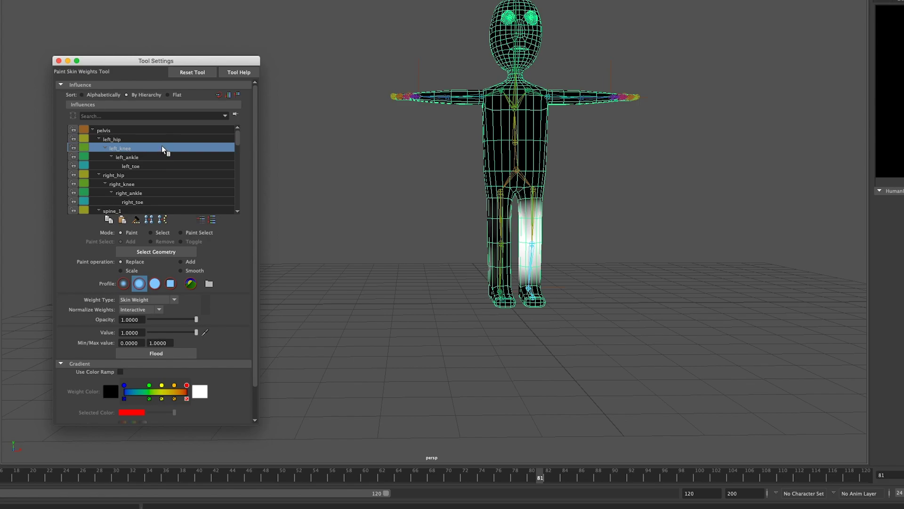
click(173, 139)
Paint the left_hip weight down the front and inner side of the left thigh and up around the left hip
mouse_move(666, 428)
alt+mouse_down()
mouse_move(611, 410)
mouse_move(502, 423)
alt+mouse_up()
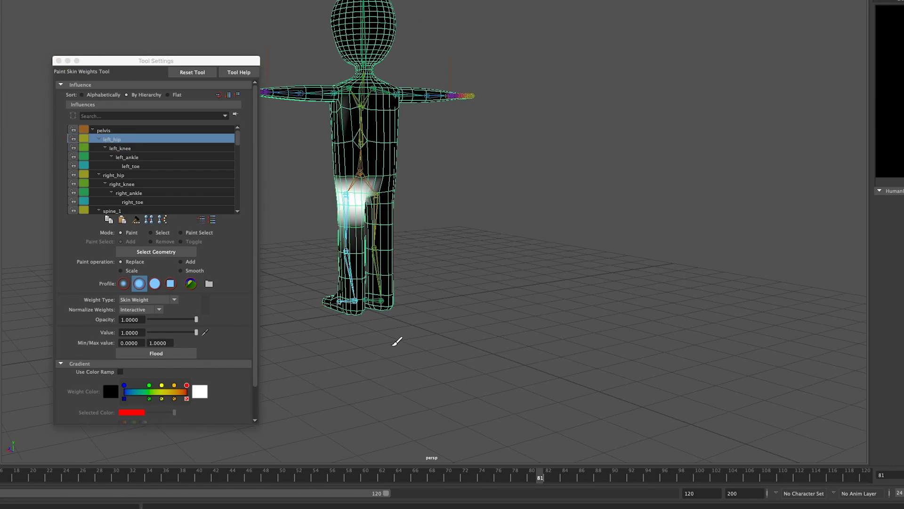
alt+middle_drag(346, 325, 455, 312)
scroll(460, 327, up, 6)
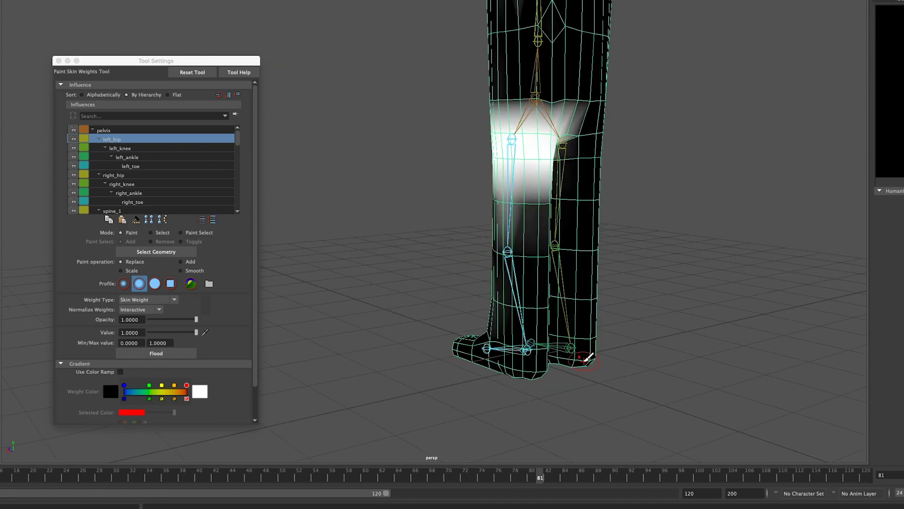
mouse_move(599, 383)
alt+mouse_down()
mouse_move(541, 377)
mouse_move(628, 381)
mouse_move(620, 379)
alt+mouse_up()
mouse_move(534, 202)
mouse_down()
mouse_move(575, 200)
mouse_move(548, 202)
mouse_move(677, 236)
mouse_up()
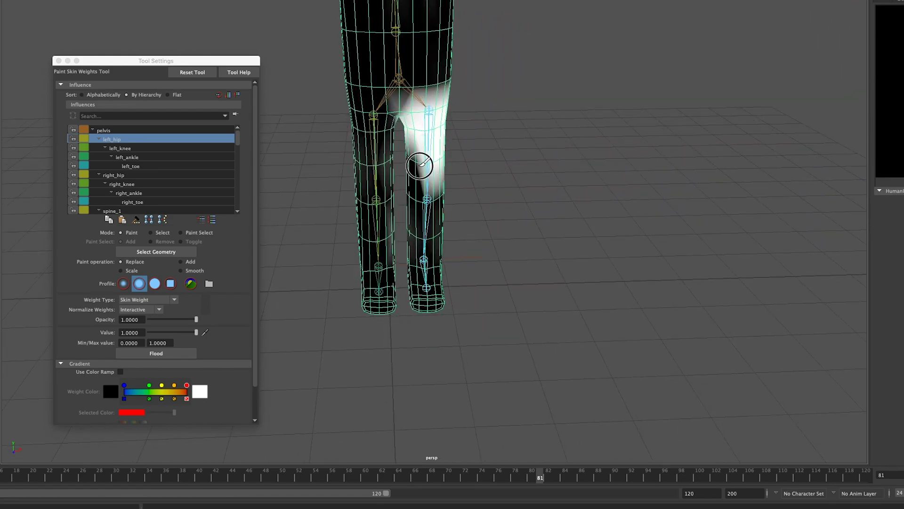
drag(421, 166, 403, 159)
drag(418, 101, 455, 84)
Extend the left_hip weight over the outer side and back of the left thigh down to the knee
mouse_move(520, 178)
alt+mouse_down()
mouse_move(392, 171)
mouse_move(323, 179)
alt+mouse_up()
mouse_move(453, 138)
mouse_down()
mouse_move(500, 158)
mouse_move(497, 184)
mouse_up()
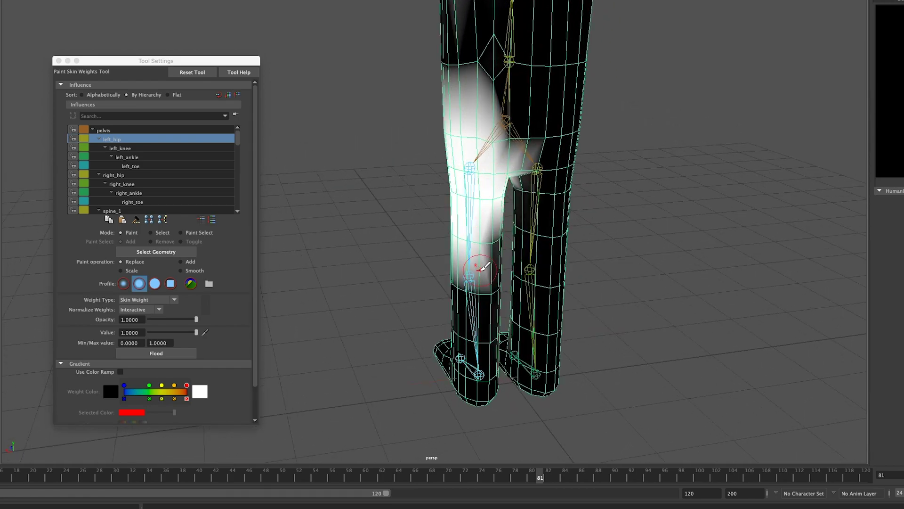
mouse_move(501, 252)
mouse_down()
mouse_move(498, 244)
mouse_move(511, 266)
mouse_up()
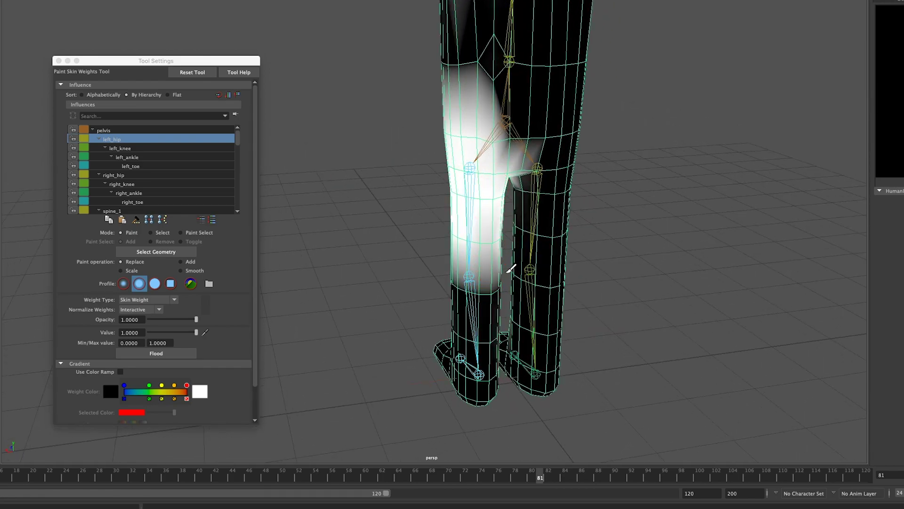
mouse_move(515, 311)
alt+mouse_down()
mouse_move(479, 303)
mouse_move(419, 266)
alt+mouse_up()
mouse_move(375, 202)
mouse_down()
mouse_move(384, 224)
mouse_move(341, 212)
mouse_up()
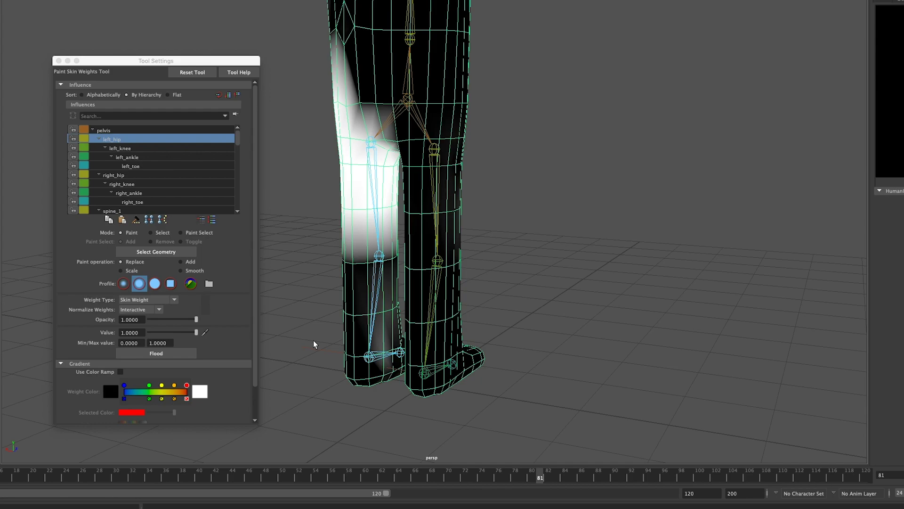
Choose the left_ankle influence and paint it around the left lower leg below the knee
click(158, 158)
drag(361, 322, 397, 314)
alt+drag(377, 356, 424, 332)
mouse_move(459, 301)
mouse_down()
mouse_move(515, 299)
mouse_move(487, 309)
mouse_move(478, 291)
mouse_up()
alt+drag(367, 360, 475, 365)
mouse_move(540, 282)
mouse_down()
mouse_move(573, 284)
mouse_move(565, 328)
mouse_up()
alt+drag(409, 387, 496, 389)
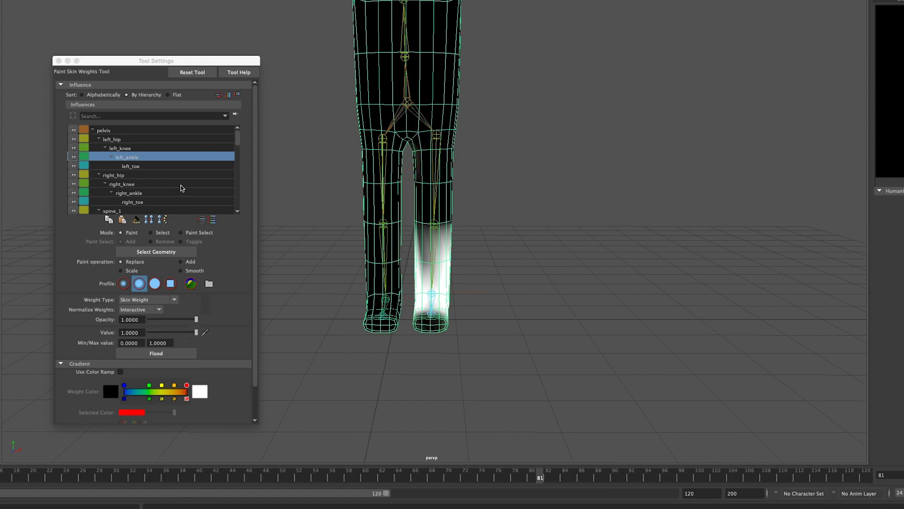
Choose the right_hip influence and paint it over the outer side and back of the right hip and thigh
drag(238, 142, 238, 149)
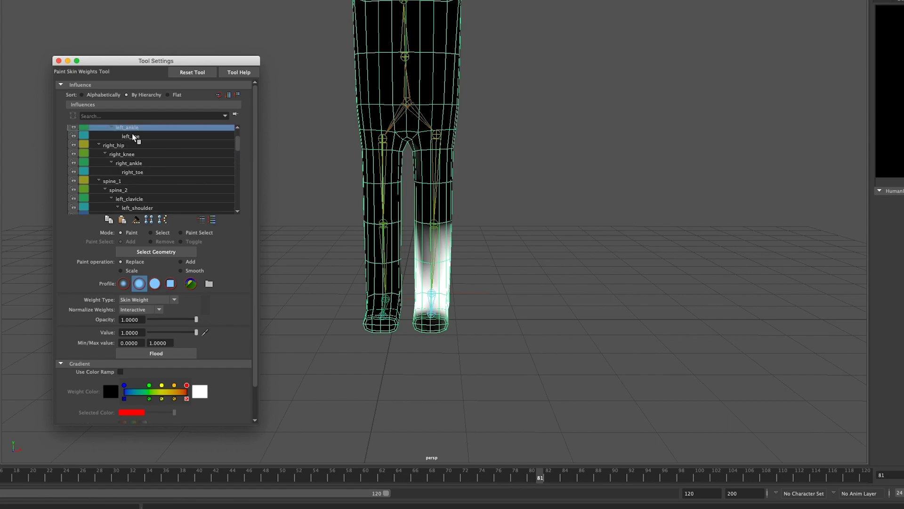
click(137, 144)
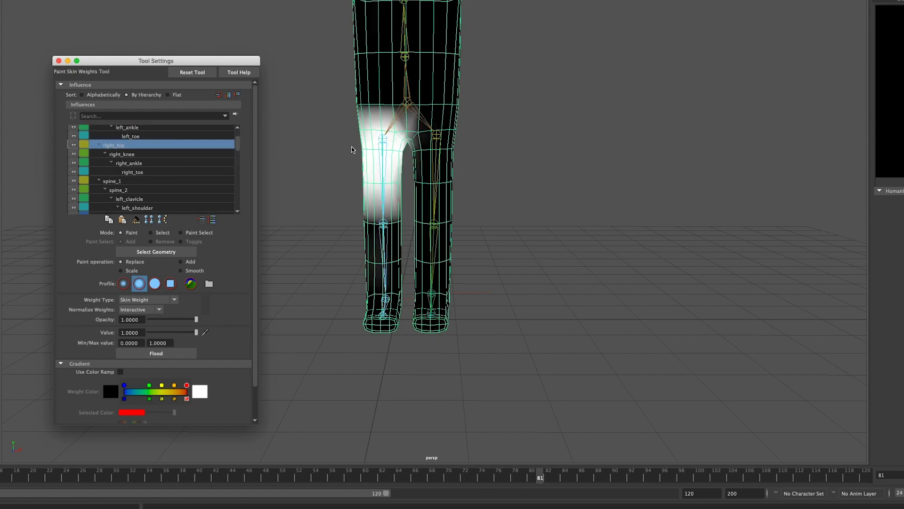
alt+drag(306, 258, 367, 240)
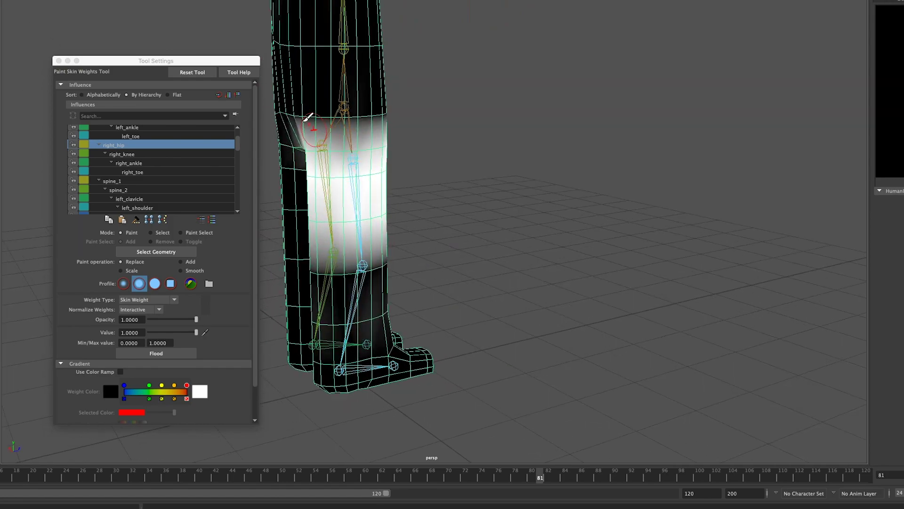
drag(305, 117, 398, 120)
mouse_move(393, 202)
alt+mouse_down()
mouse_move(383, 204)
mouse_move(391, 207)
alt+mouse_up()
mouse_move(521, 54)
mouse_down()
mouse_move(495, 97)
mouse_move(499, 126)
mouse_up()
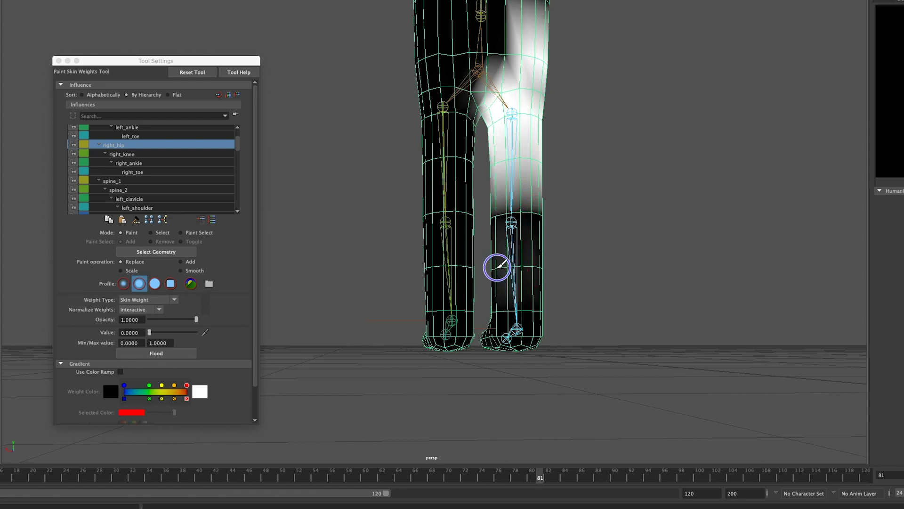
Extend the right_hip weight over the front of the pelvis above the right hip
alt+drag(531, 282, 350, 302)
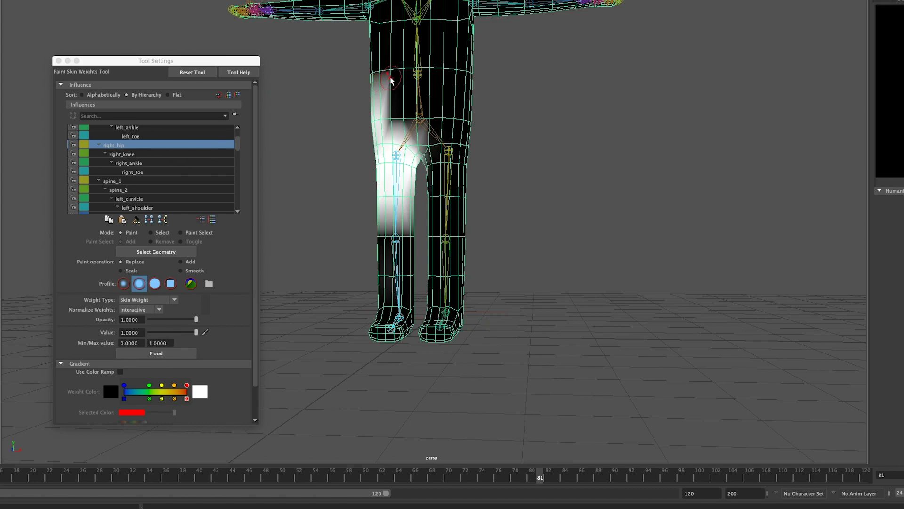
mouse_move(395, 80)
mouse_down()
mouse_move(365, 77)
mouse_move(395, 98)
mouse_up()
alt+drag(312, 171, 377, 162)
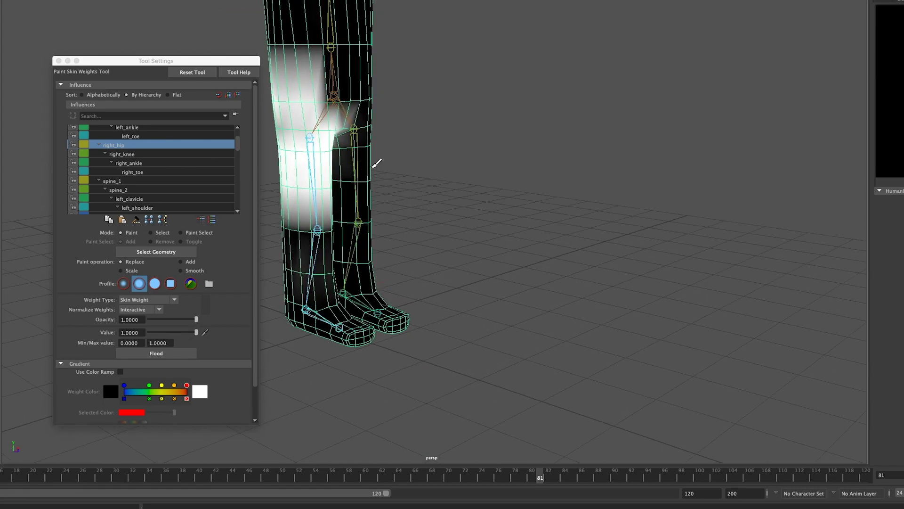
key(e)
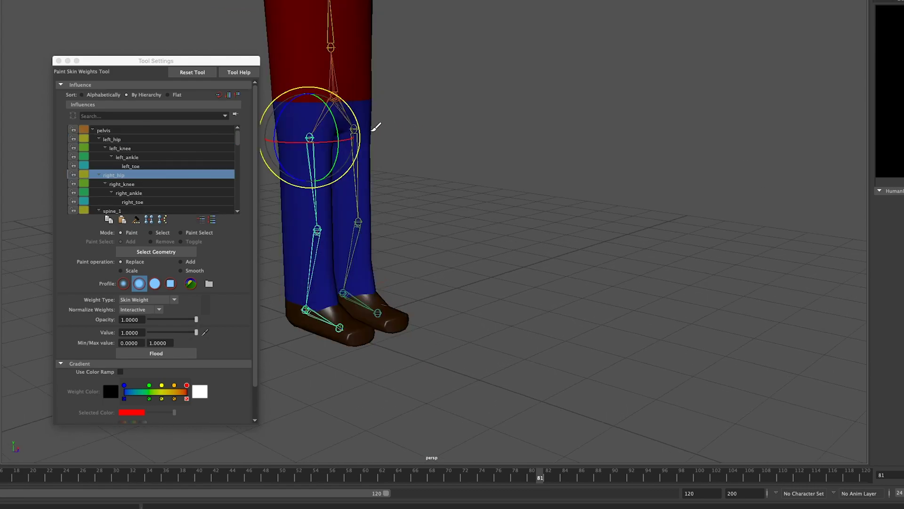
key(ctrl+z)
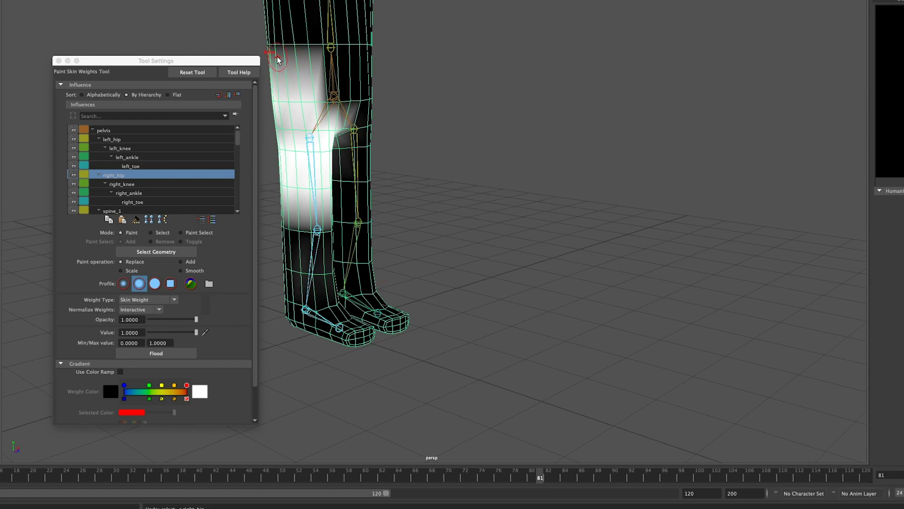
key(e)
key(ctrl+z)
Reduce the right_hip weight at the front of the waist with a value of 0, and check the right_knee influence
mouse_move(333, 64)
mouse_down()
mouse_move(307, 80)
mouse_move(312, 96)
mouse_move(334, 93)
mouse_up()
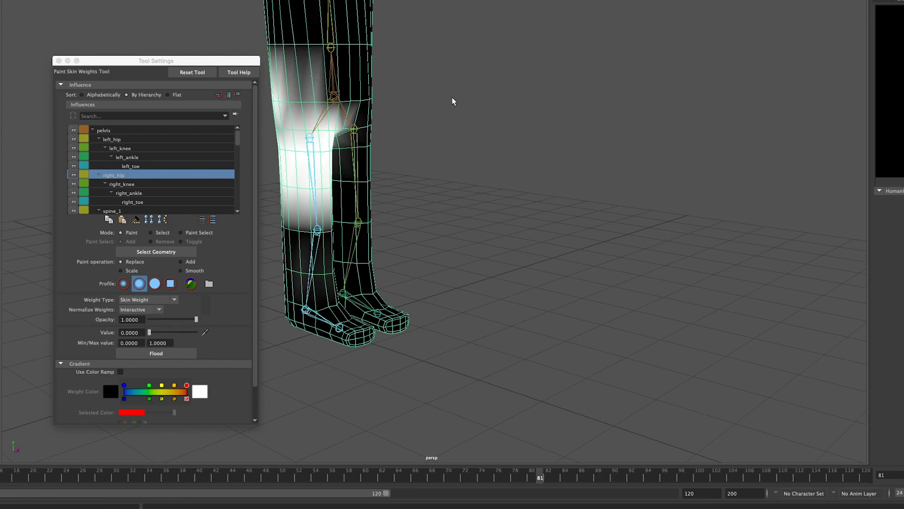
alt+drag(424, 137, 497, 194)
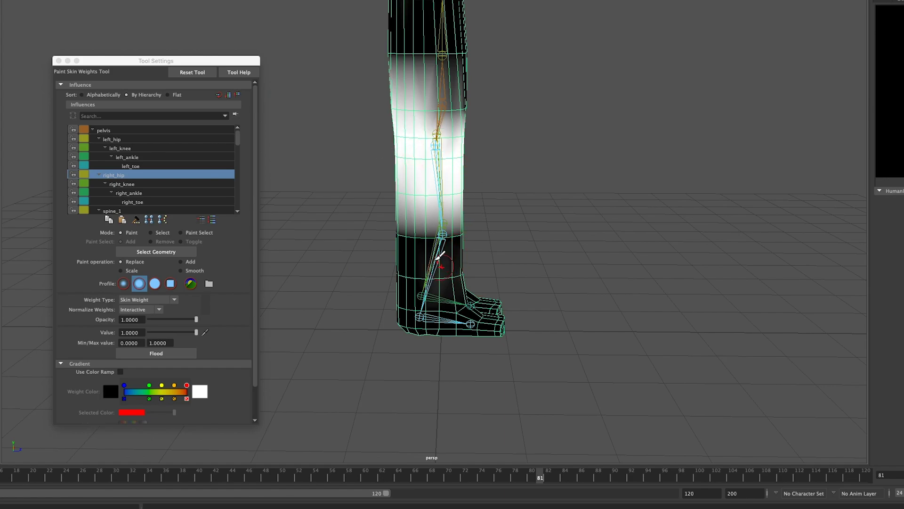
click(188, 184)
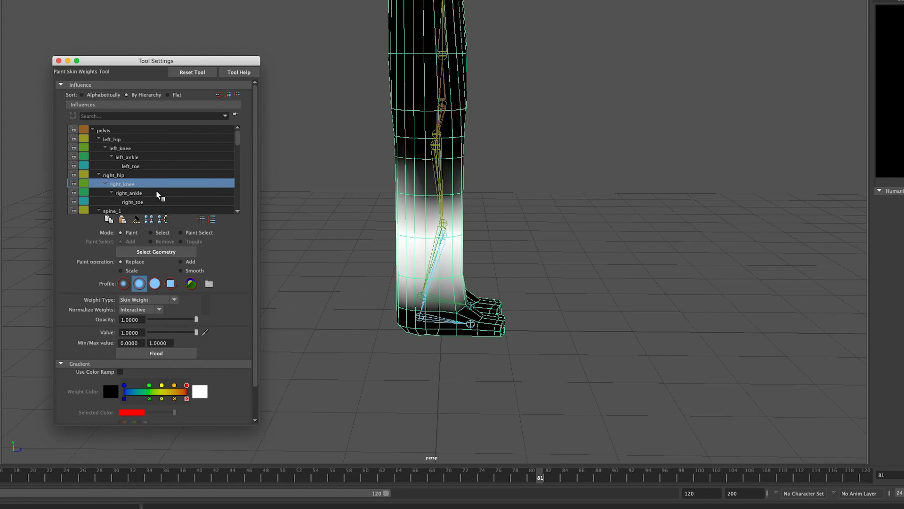
alt+drag(648, 275, 588, 262)
Choose the right_ankle influence and paint it all around the right lower leg below the knee
click(194, 193)
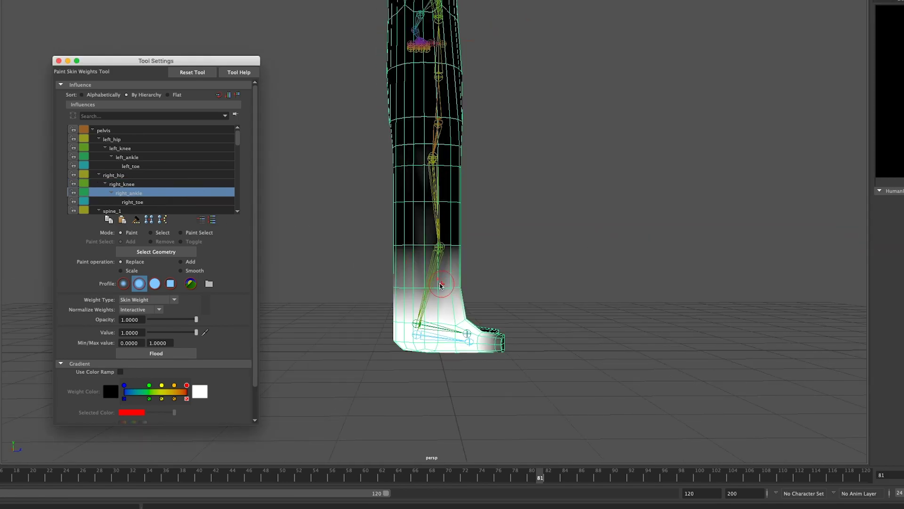
mouse_move(422, 290)
mouse_down()
mouse_move(395, 282)
mouse_move(476, 285)
mouse_up()
alt+drag(438, 361, 353, 349)
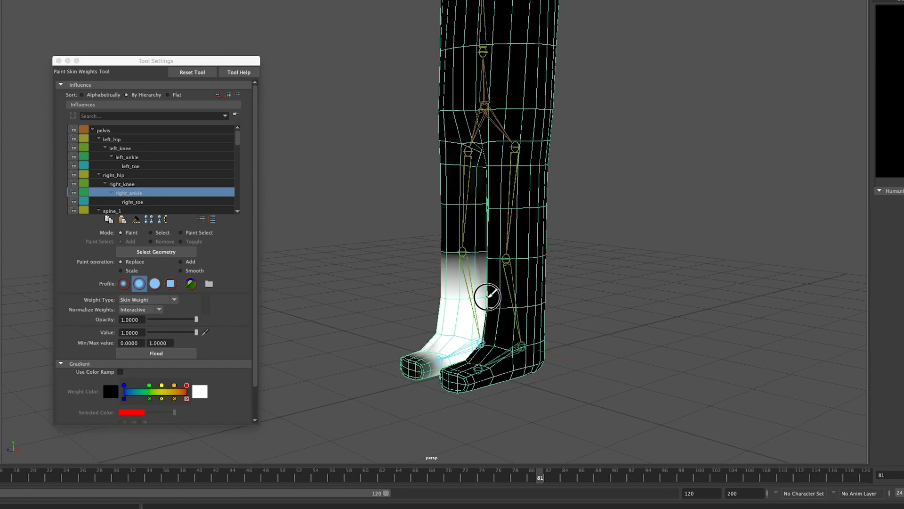
alt+drag(579, 359, 439, 354)
drag(377, 298, 414, 297)
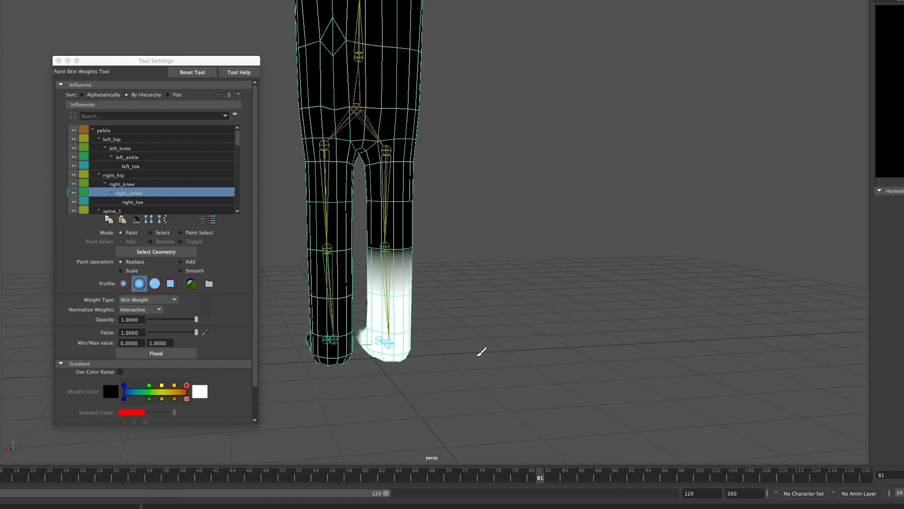
Leave weight painting for the Select tool and deselect the Joe mesh
scroll(481, 352, down, 5)
alt+drag(414, 348, 561, 388)
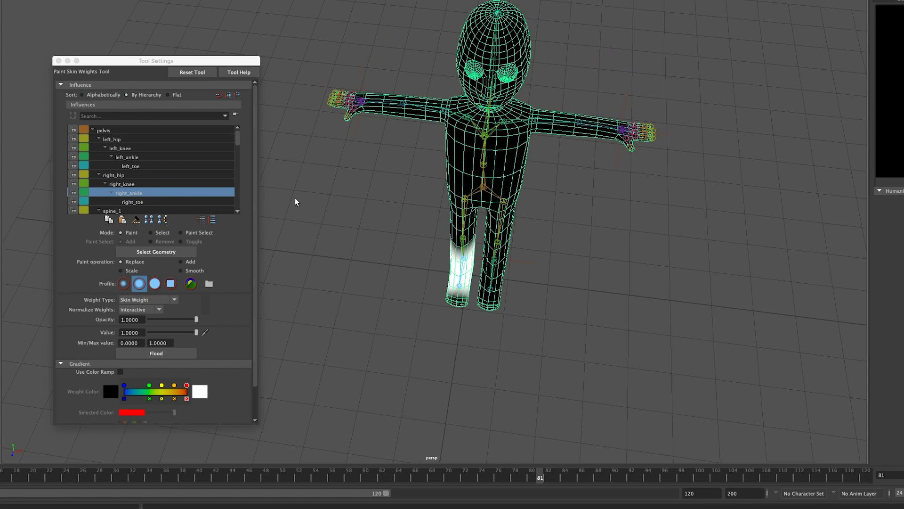
key(q)
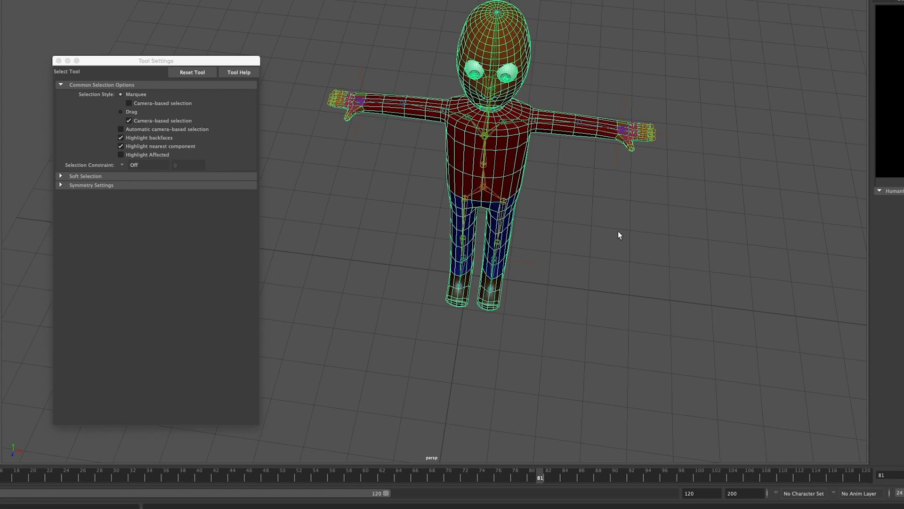
alt+drag(562, 350, 526, 326)
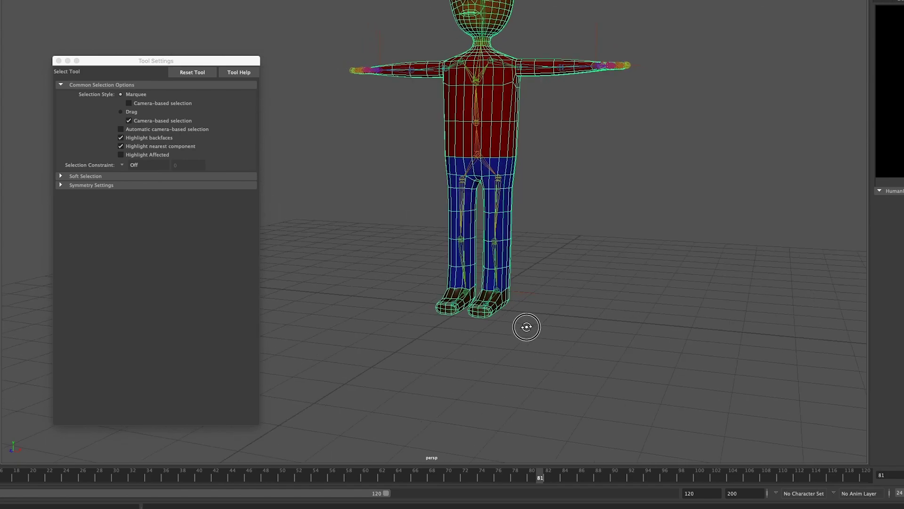
click(525, 297)
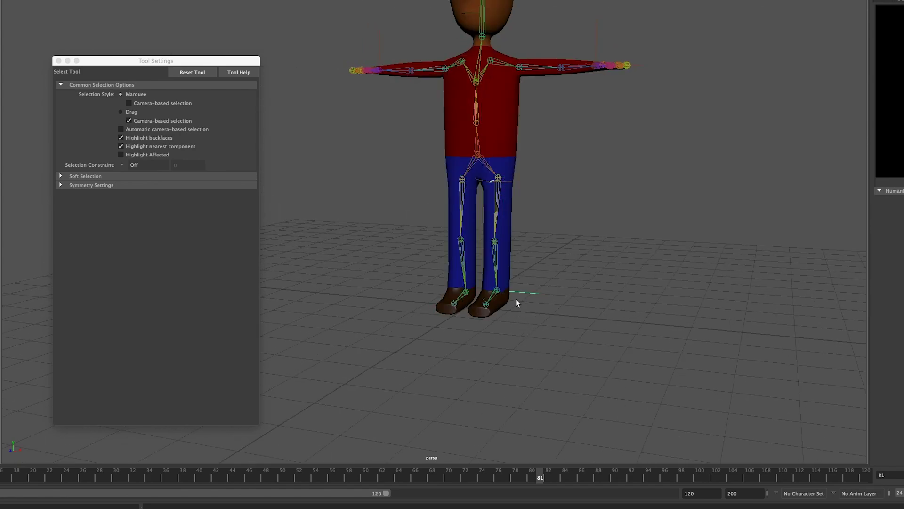
Raise the left ankle's IK handle with the Move tool to test the leg's bend, and undo the moves
key(w)
click(497, 290)
drag(496, 290, 517, 253)
alt+drag(525, 357, 450, 349)
drag(467, 271, 458, 272)
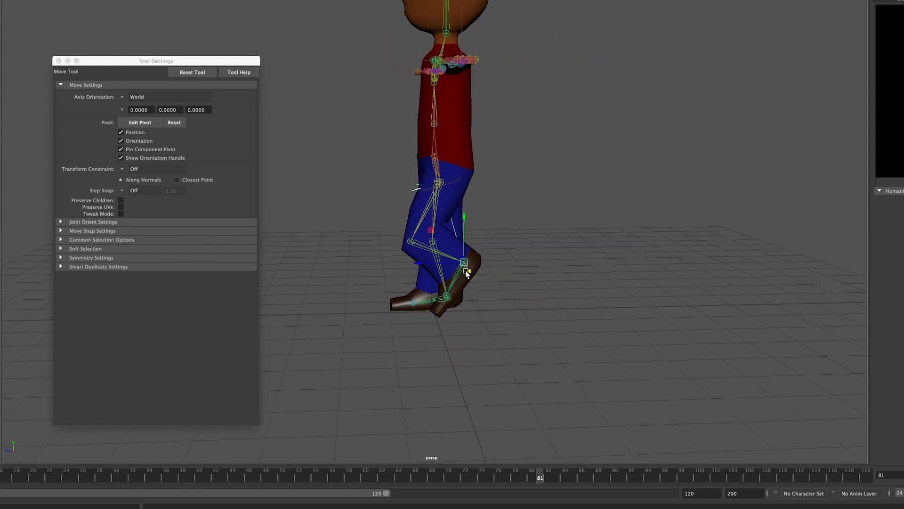
key(ctrl+z)
drag(465, 267, 491, 312)
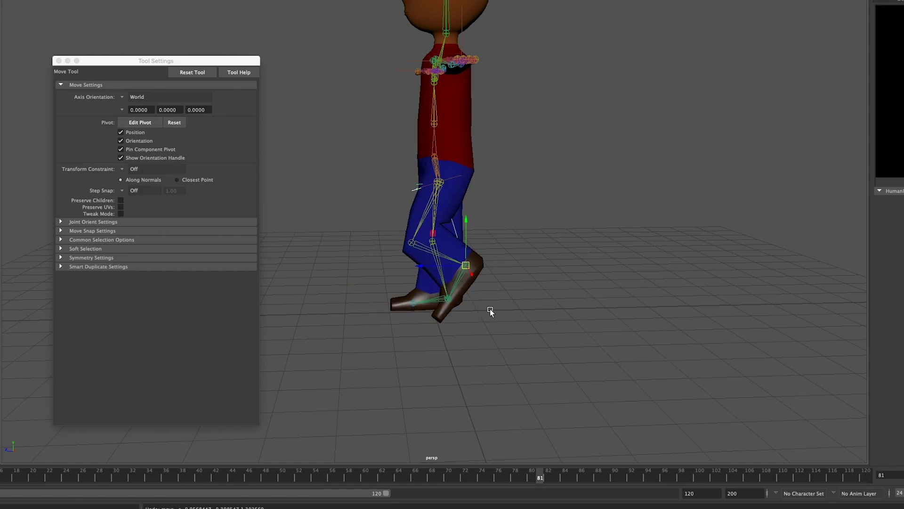
key(z)
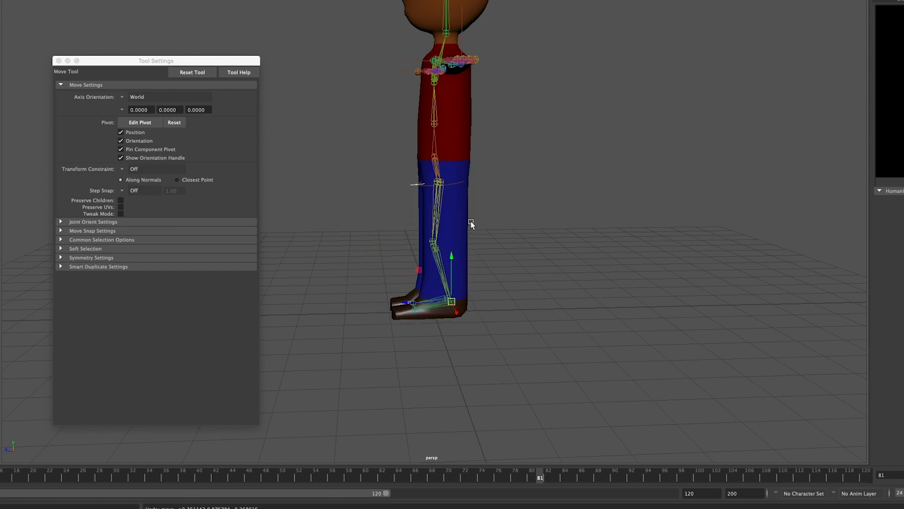
Choose the left_hip influence on the Joe mesh and reduce its weight with a value of 0 at the waist, back and front
click(468, 176)
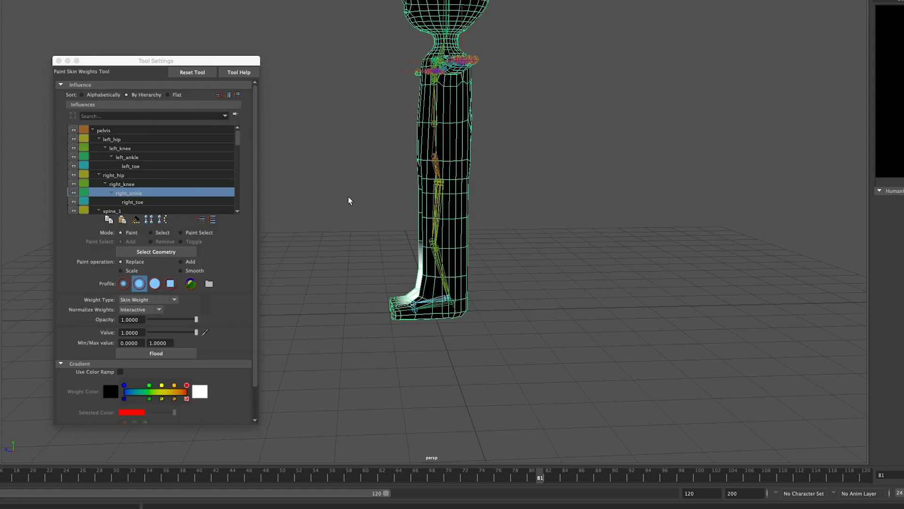
click(175, 141)
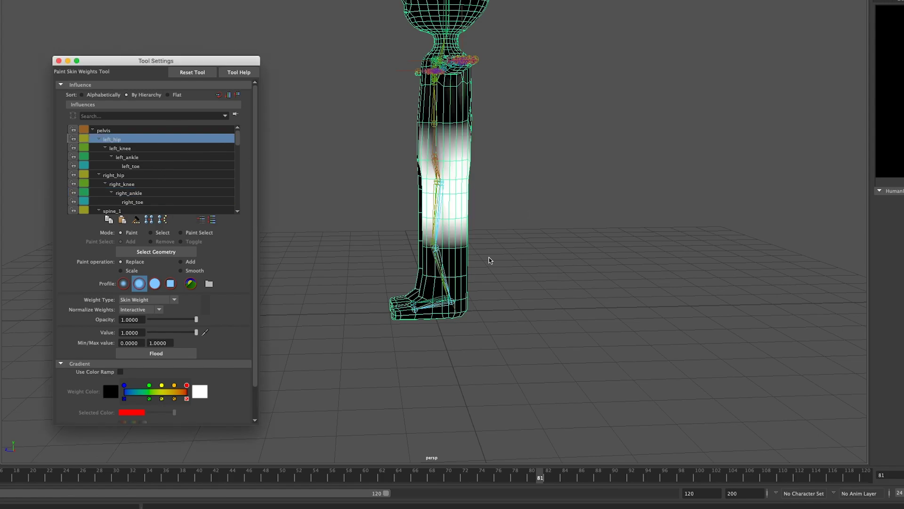
alt+drag(507, 264, 456, 263)
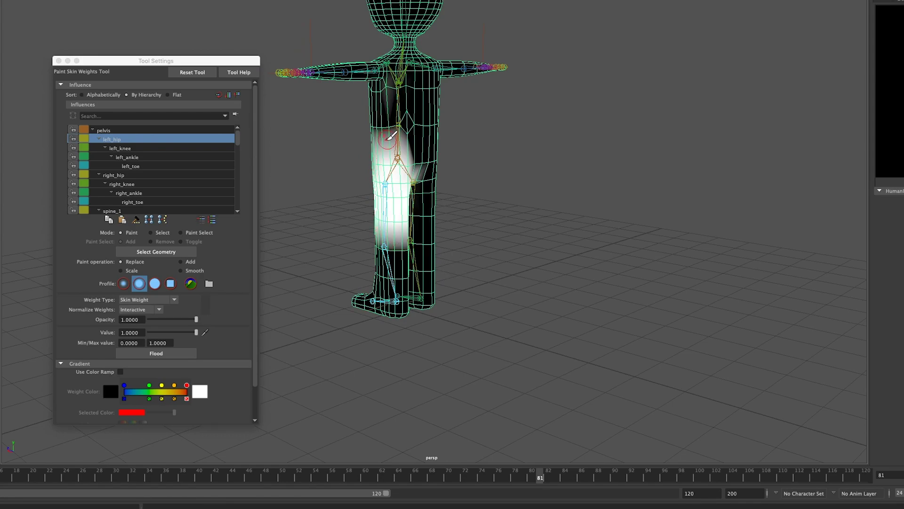
scroll(389, 139, up, 5)
alt+middle_drag(381, 141, 431, 159)
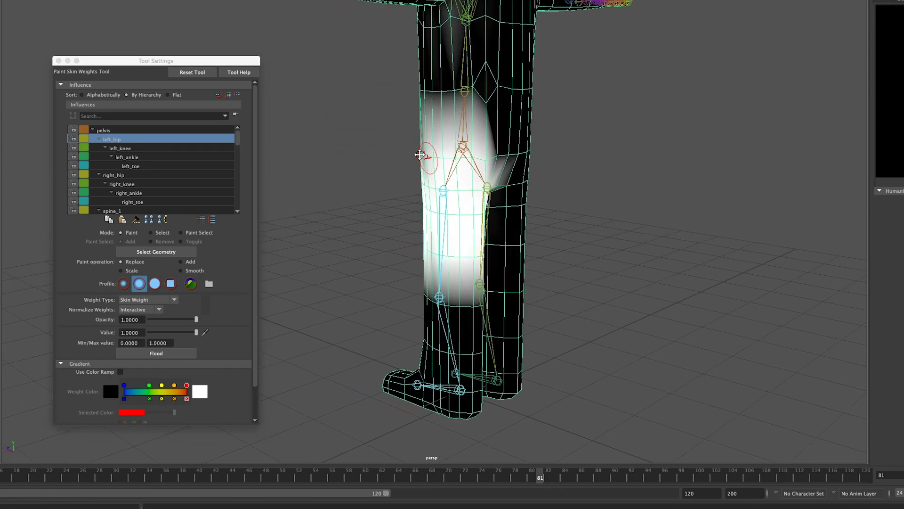
mouse_move(469, 18)
ctrl+mouse_down()
mouse_move(503, 122)
mouse_move(436, 145)
mouse_move(515, 154)
mouse_move(436, 149)
mouse_move(529, 157)
ctrl+mouse_up()
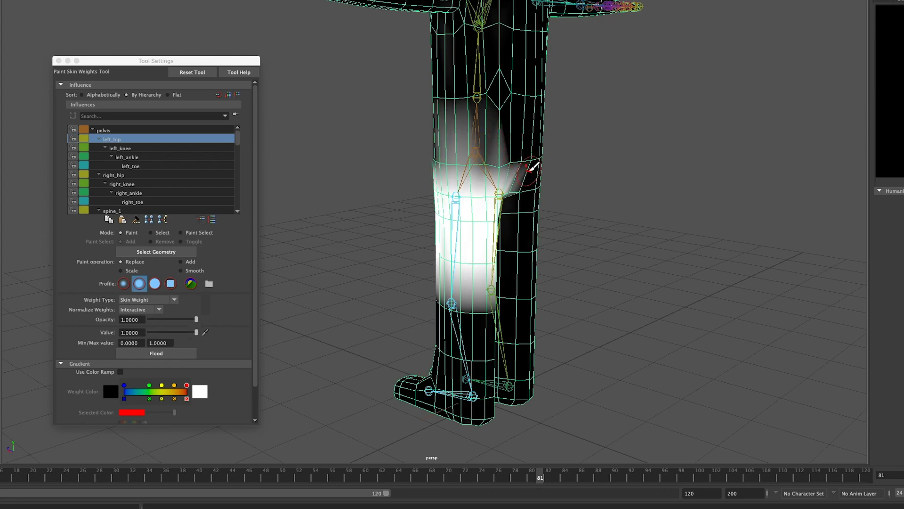
alt+drag(479, 242, 540, 204)
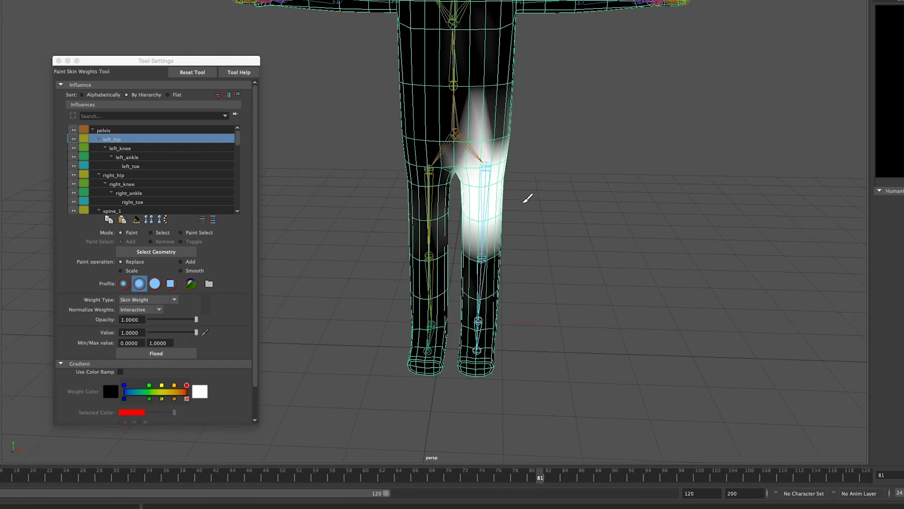
mouse_move(462, 94)
ctrl+mouse_down()
mouse_move(468, 137)
mouse_move(513, 125)
ctrl+mouse_up()
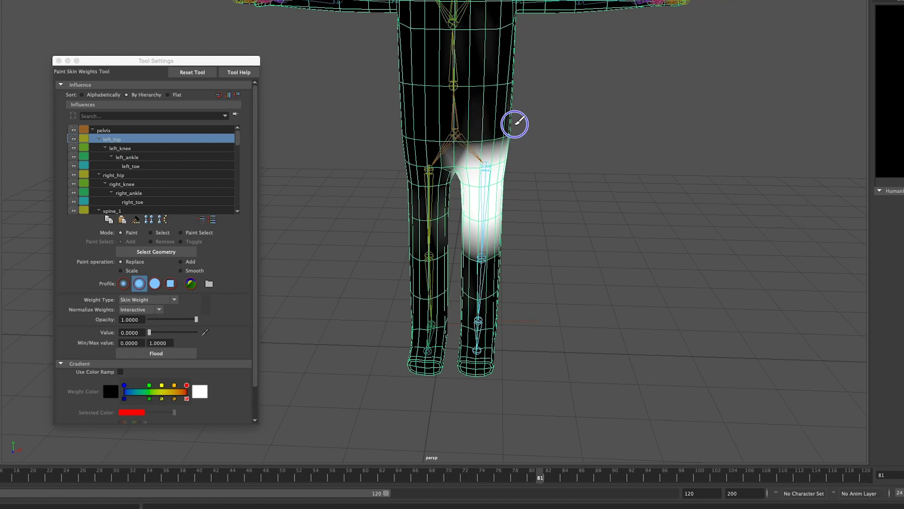
Compare the left_hip and right_hip influences, and reduce the right_hip weight above the hip at the back of the waist
click(168, 178)
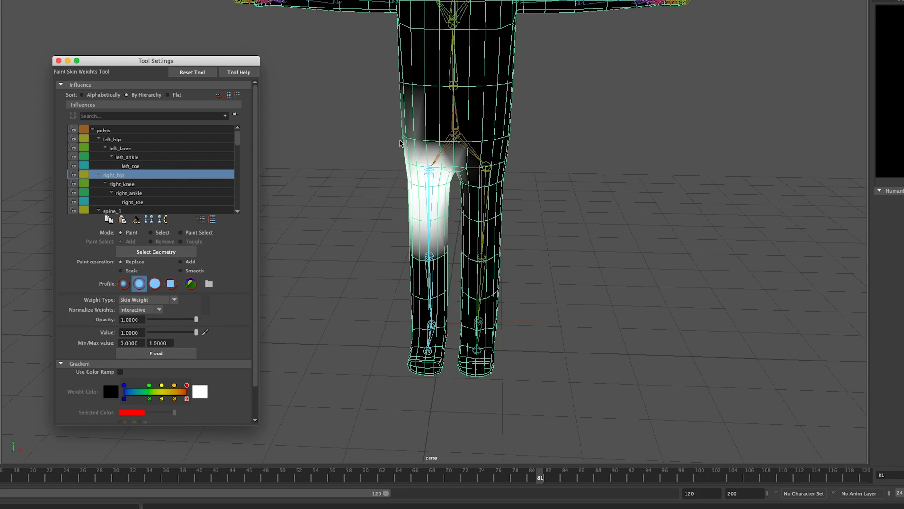
click(170, 139)
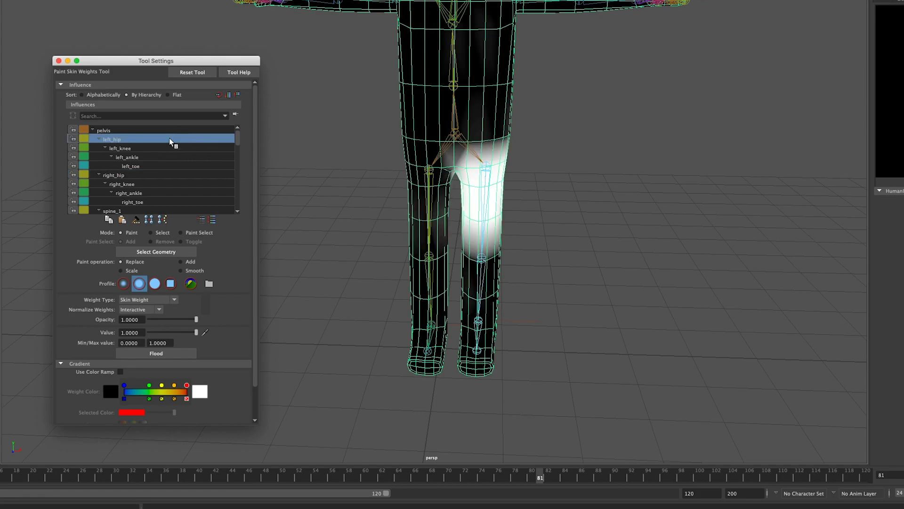
click(169, 177)
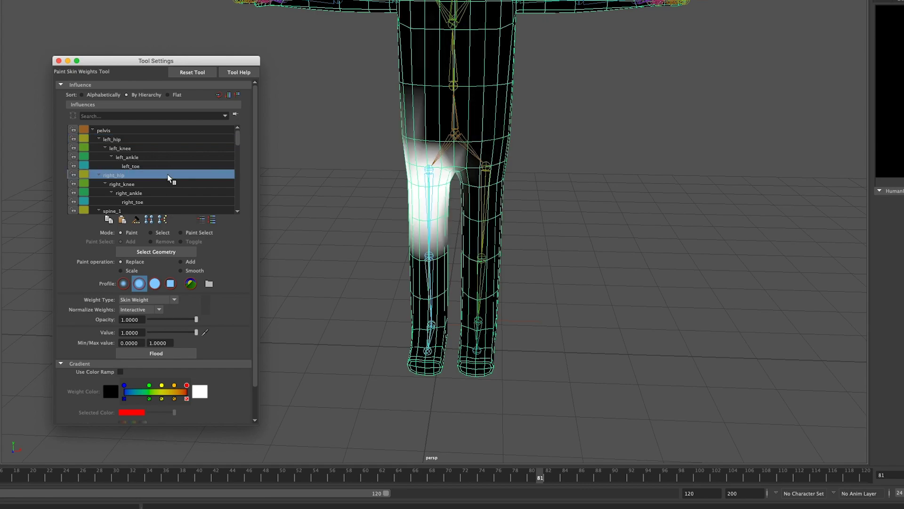
alt+drag(410, 162, 461, 151)
mouse_move(338, 156)
alt+mouse_down()
mouse_move(480, 151)
mouse_move(482, 143)
mouse_move(428, 140)
mouse_move(440, 137)
mouse_move(388, 160)
alt+mouse_up()
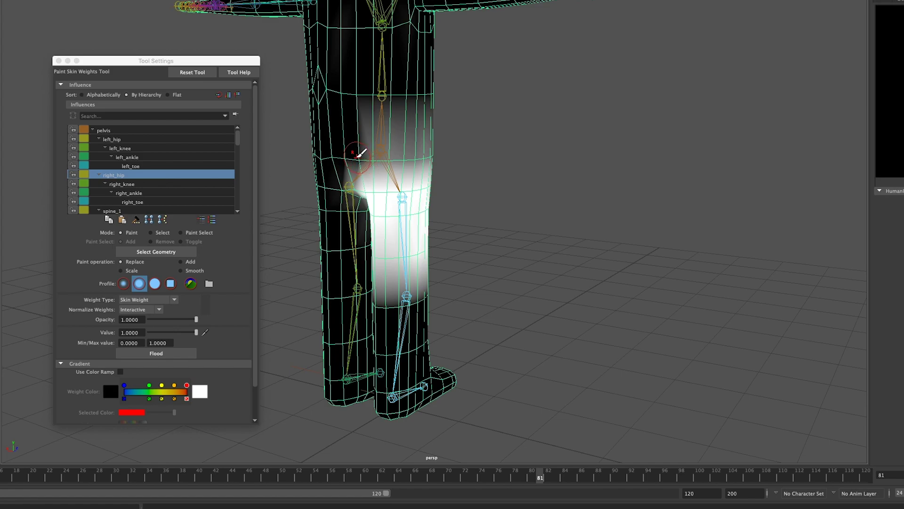
ctrl+drag(368, 155, 428, 141)
alt+drag(471, 174, 372, 165)
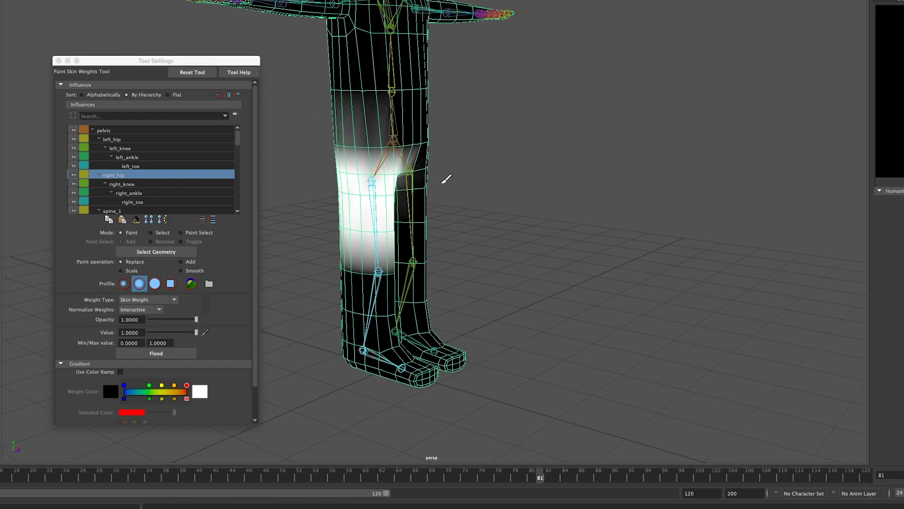
mouse_move(479, 173)
alt+mouse_down()
mouse_move(428, 176)
mouse_move(495, 168)
alt+mouse_up()
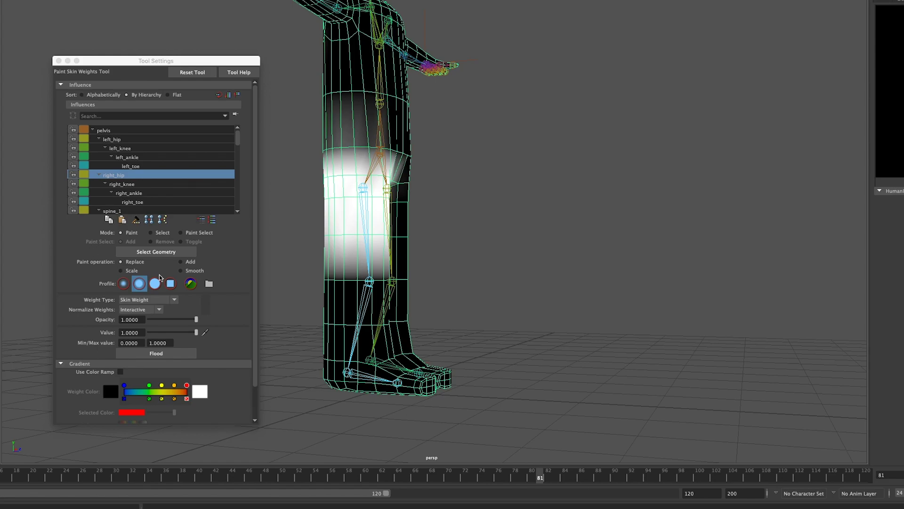
Leave weight painting for the Move tool and inspect the shaded character from the front
key(w)
alt+drag(389, 432, 380, 378)
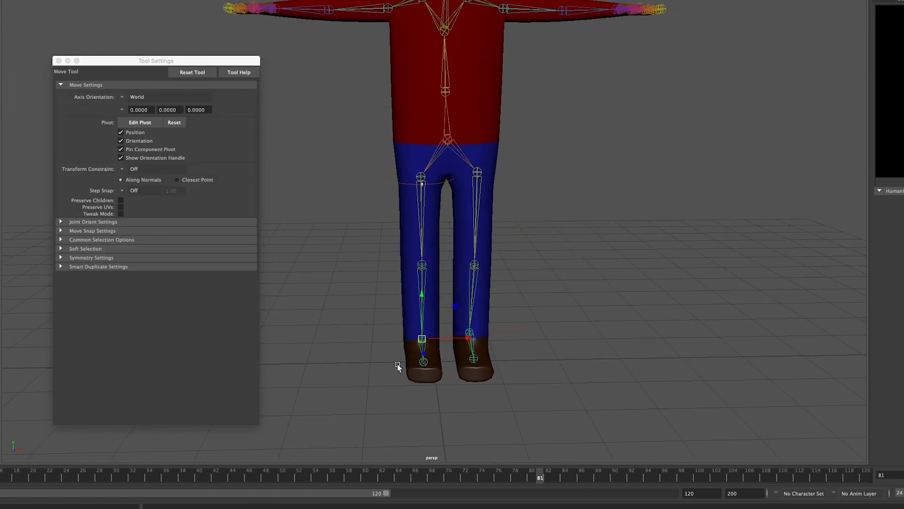
mouse_move(518, 128)
alt+right_down()
mouse_move(518, 262)
mouse_move(535, 263)
alt+right_up()
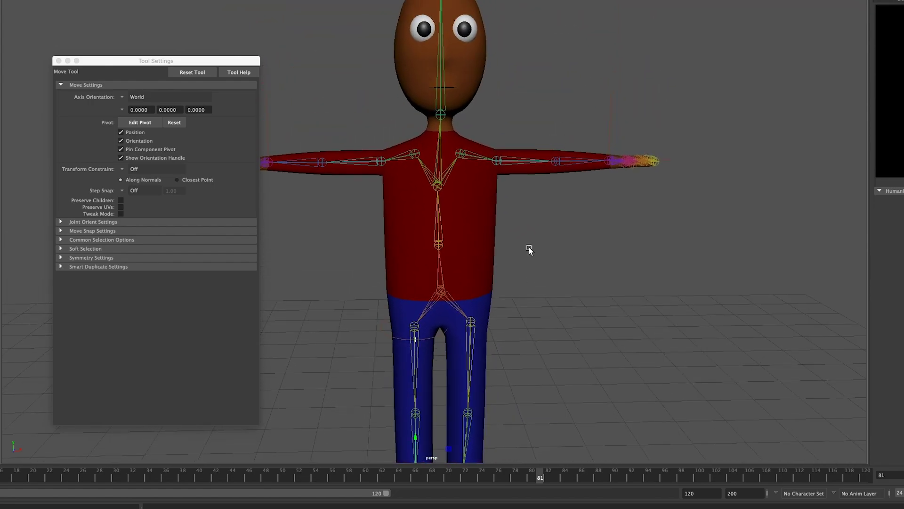
alt+drag(535, 262, 504, 268)
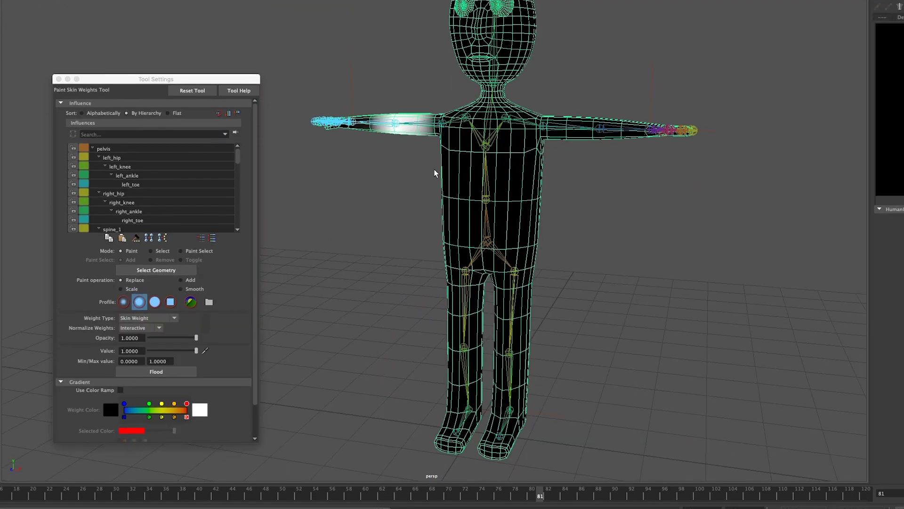
Choose the right_shoulder influence and paint it over the right shoulder and upper arm
alt+drag(434, 173, 434, 147)
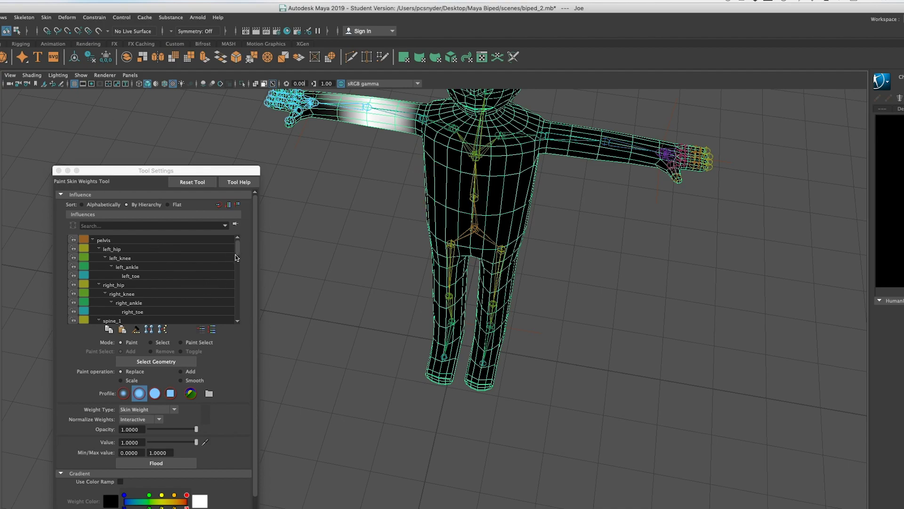
drag(236, 256, 244, 298)
click(169, 250)
mouse_move(419, 113)
mouse_down()
mouse_move(382, 126)
mouse_move(394, 125)
mouse_up()
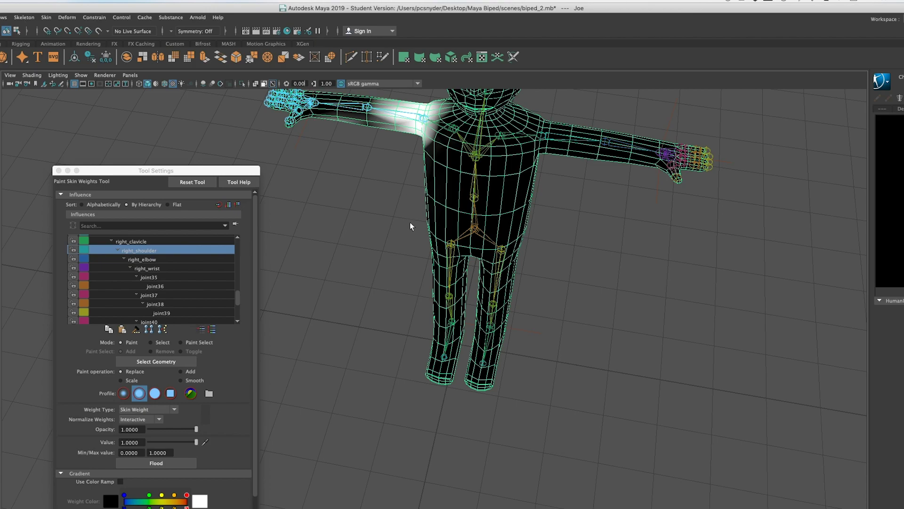
alt+drag(382, 210, 399, 178)
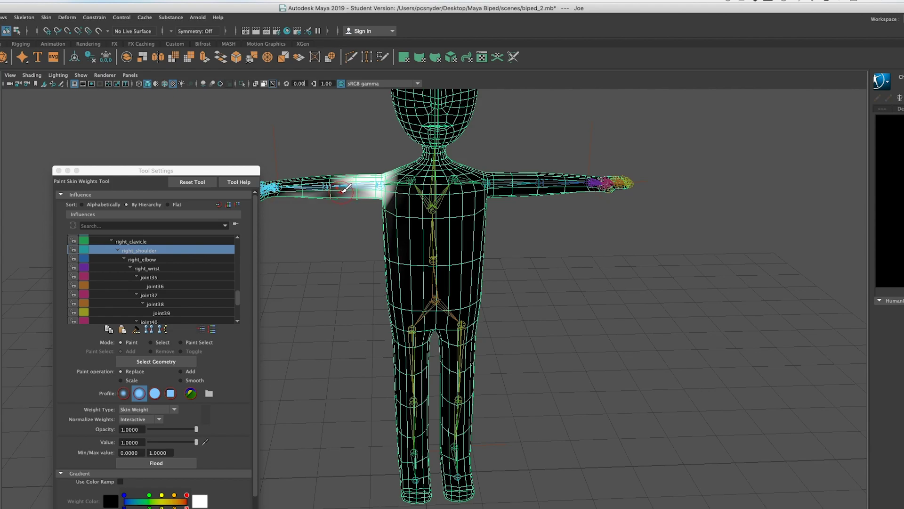
Reduce the right_shoulder weight around the right elbow with a value of 0, and check the arm from above
mouse_move(360, 187)
alt+mouse_down()
mouse_move(377, 202)
mouse_move(507, 249)
alt+mouse_up()
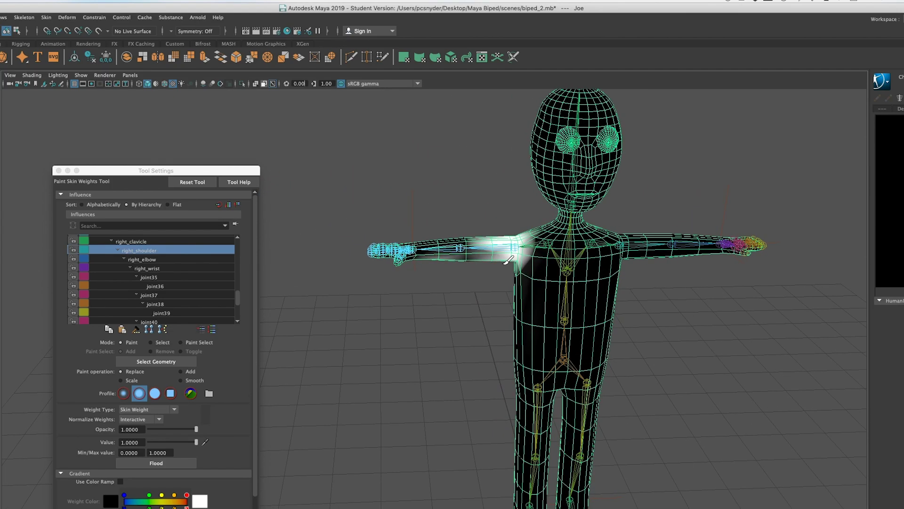
alt+drag(487, 240, 485, 337)
mouse_move(507, 288)
mouse_down()
mouse_move(516, 275)
mouse_move(549, 293)
mouse_move(493, 292)
mouse_up()
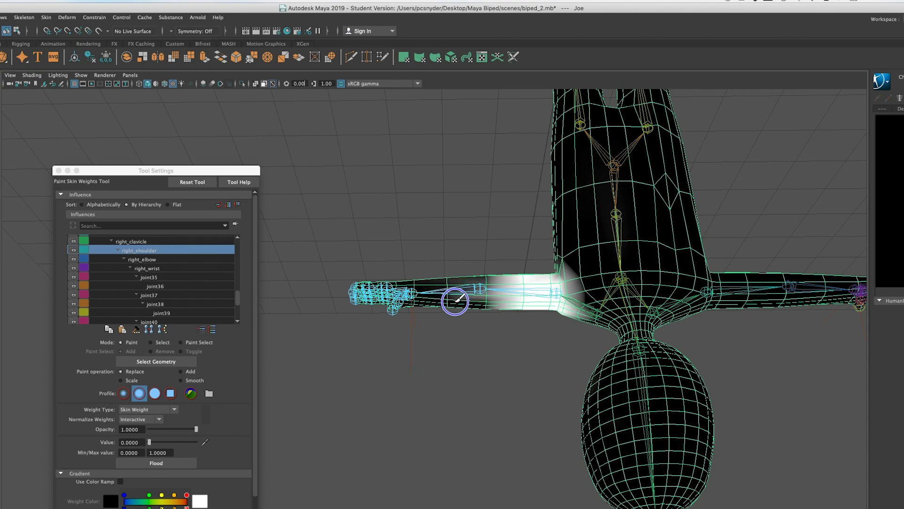
mouse_move(496, 347)
alt+mouse_down()
mouse_move(469, 277)
mouse_move(365, 222)
mouse_move(463, 370)
alt+mouse_up()
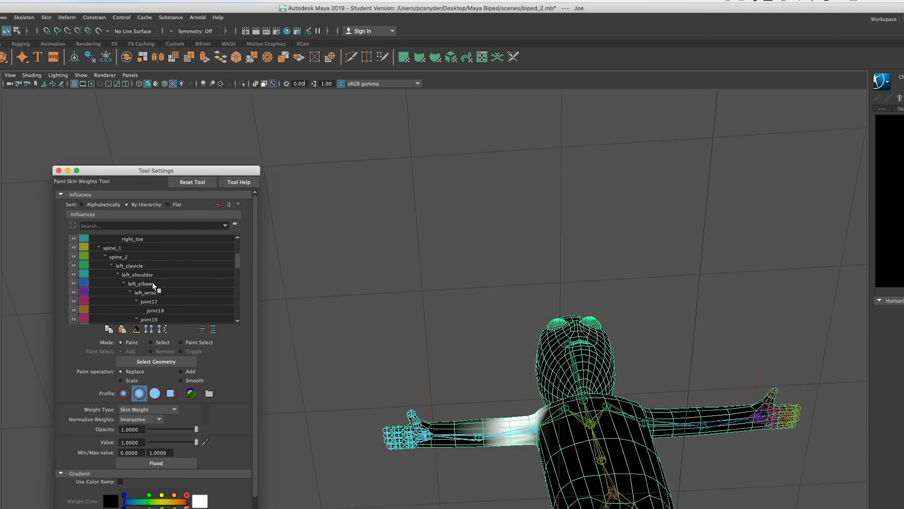
Choose the left_shoulder influence and paint it along the left upper arm to the elbow, front and back
click(152, 282)
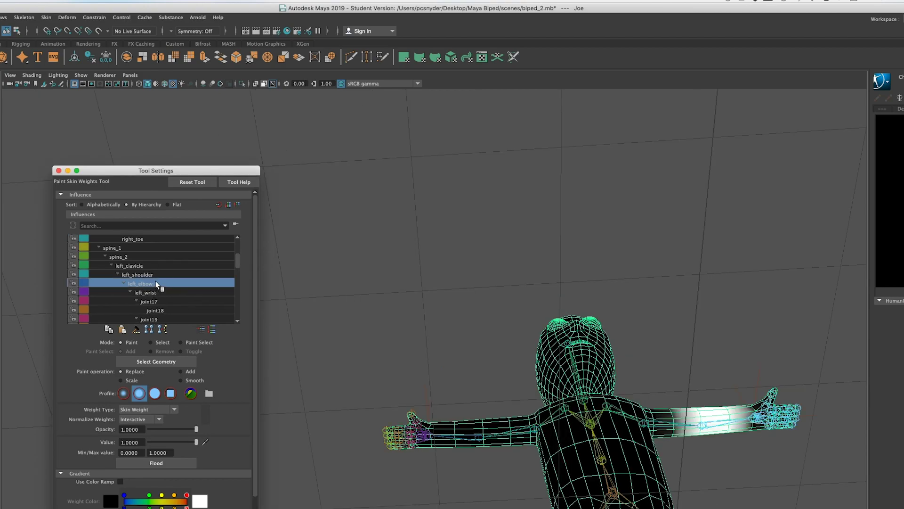
click(160, 274)
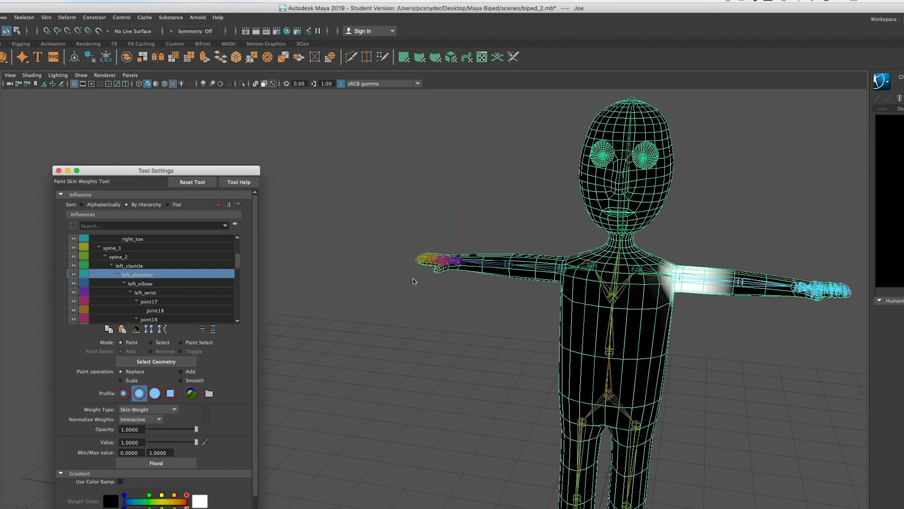
click(731, 272)
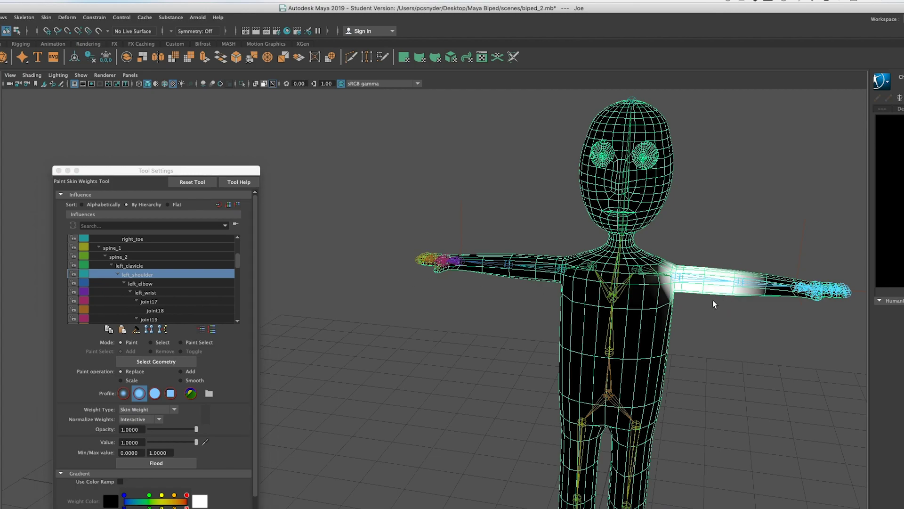
alt+drag(711, 304, 523, 269)
alt+drag(384, 231, 588, 228)
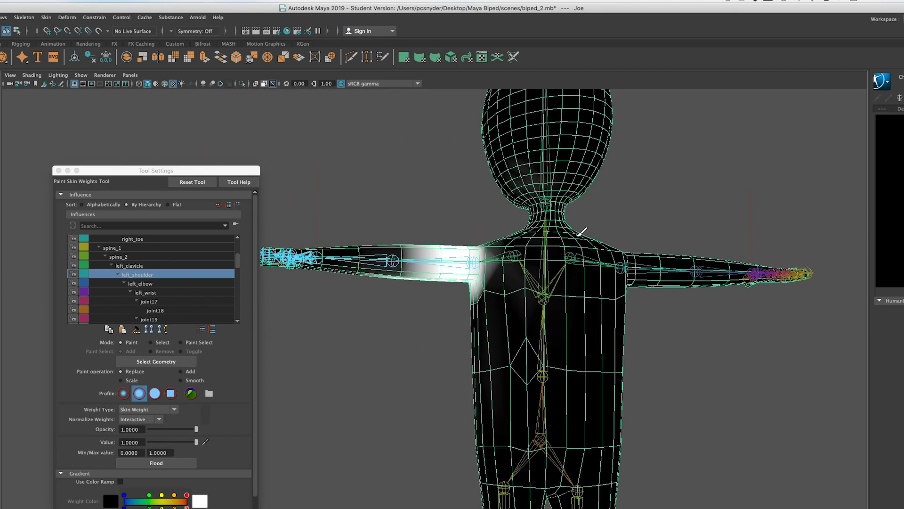
mouse_move(419, 259)
mouse_down()
mouse_move(414, 264)
mouse_move(470, 312)
mouse_up()
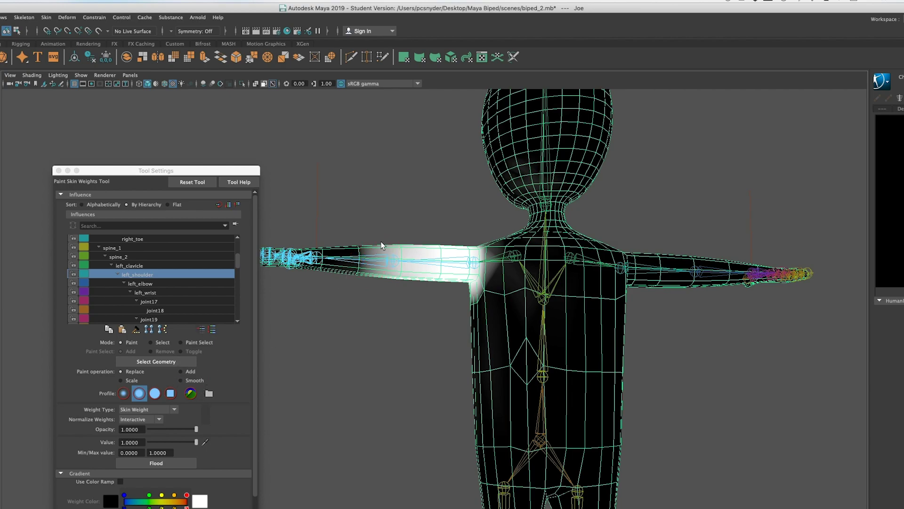
Reduce the left_shoulder weight around the left elbow from behind, and check the arm from the front
ctrl+drag(382, 248, 392, 282)
mouse_move(360, 338)
alt+mouse_down()
mouse_move(479, 343)
mouse_move(523, 333)
mouse_move(545, 316)
alt+mouse_up()
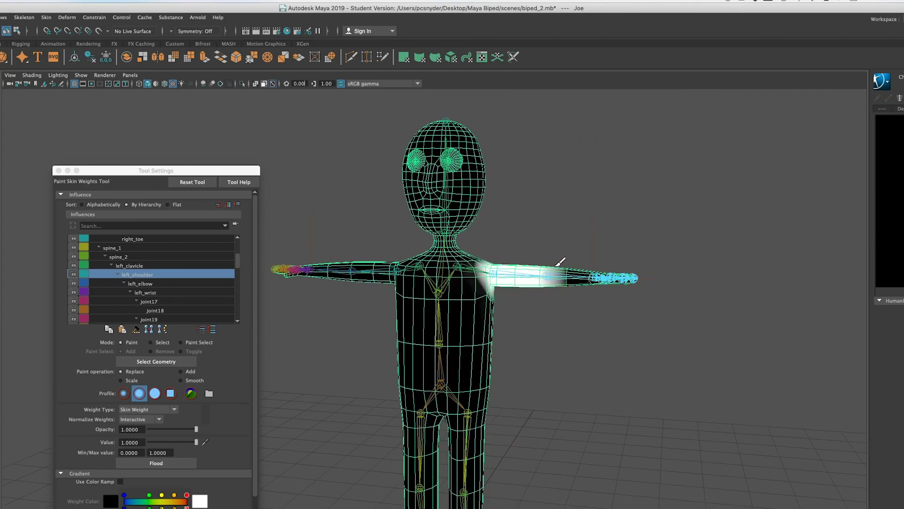
scroll(542, 282, up, 4)
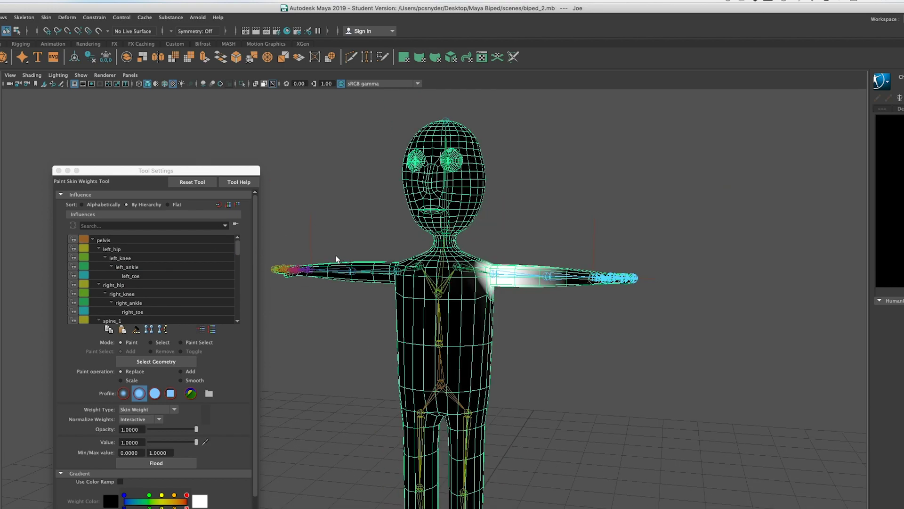
Lower the left wrist's IK handle with the Move tool and shift it from the side to test the elbow's bend
key(w)
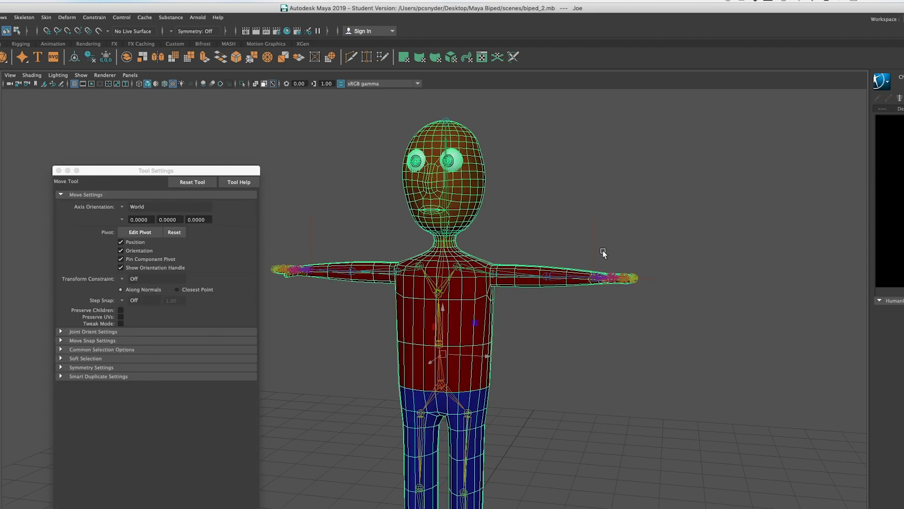
click(594, 278)
drag(594, 279, 526, 367)
alt+drag(643, 340, 555, 347)
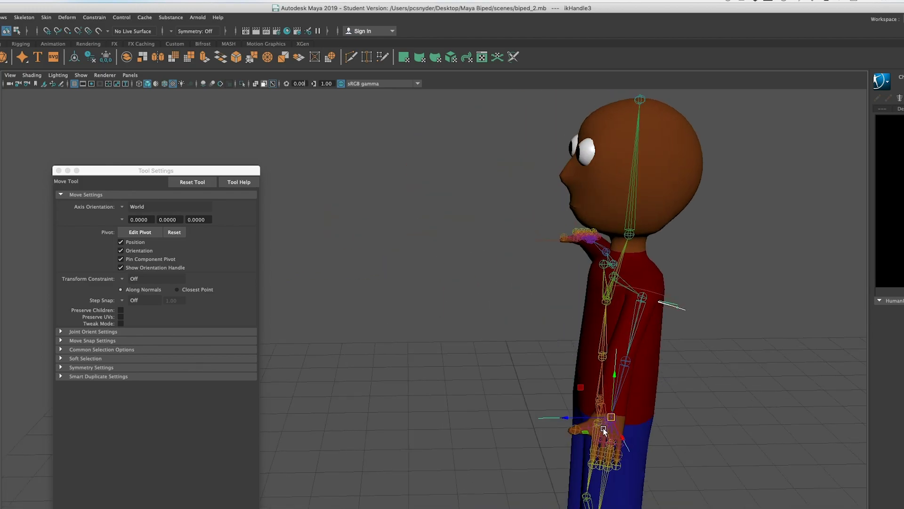
drag(611, 418, 626, 400)
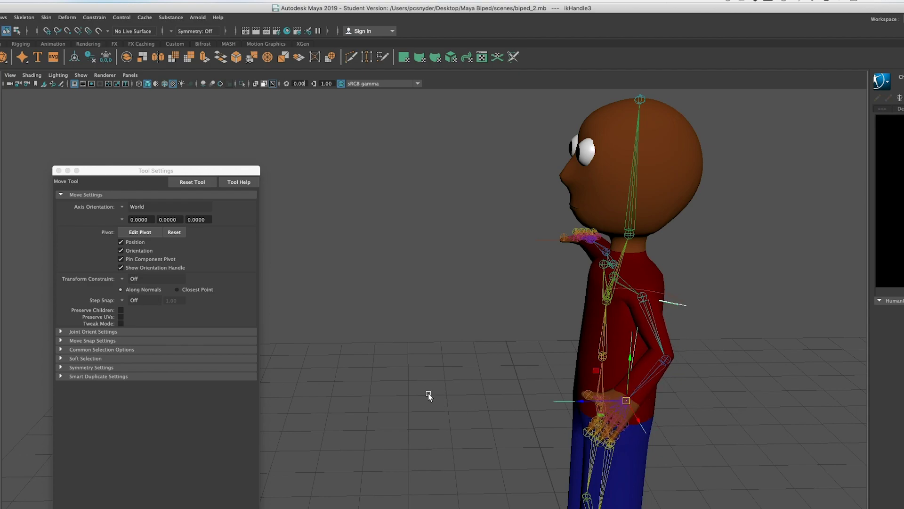
alt+drag(429, 395, 525, 388)
alt+middle_drag(448, 330, 593, 341)
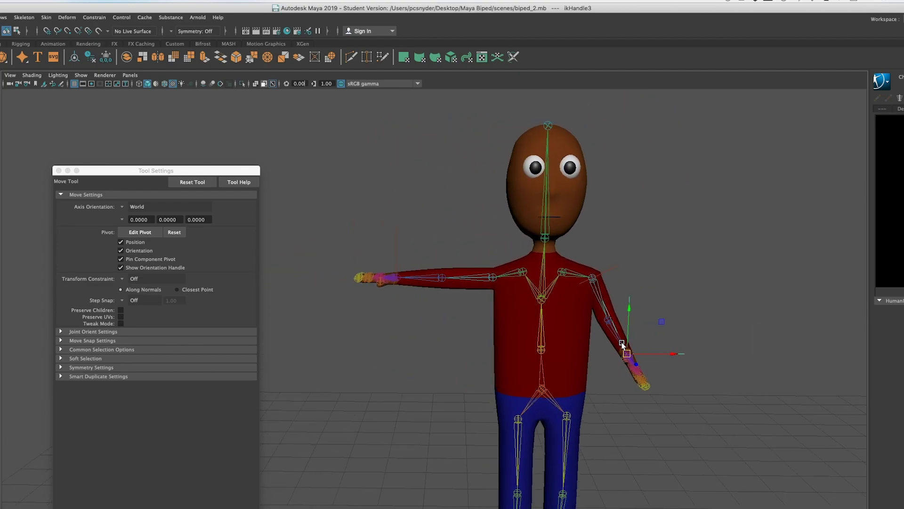
Lower the right wrist's IK handle beside the body to test the right arm's deformation
click(398, 258)
drag(399, 259, 484, 358)
alt+drag(468, 423, 493, 424)
Undo the test moves of the right and left wrists' IK handles
click(631, 351)
key(z)
key(z)
key(z)
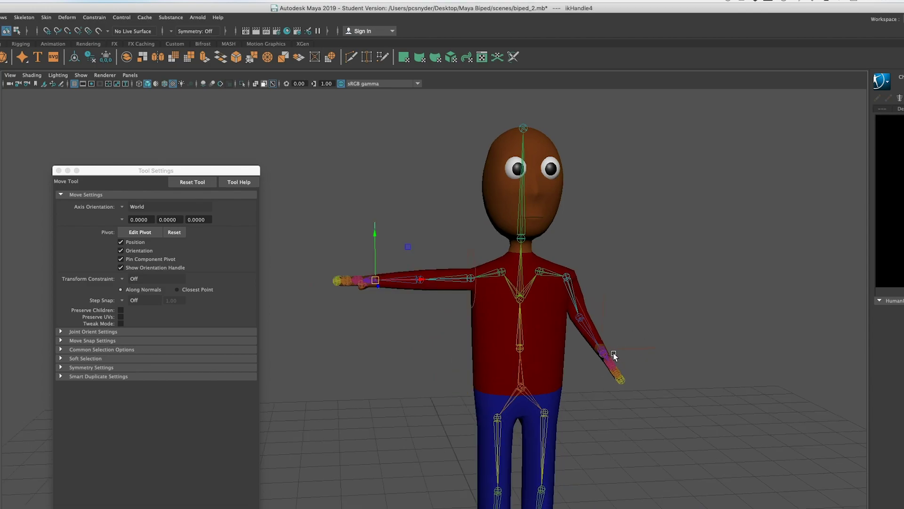
click(614, 353)
key(z)
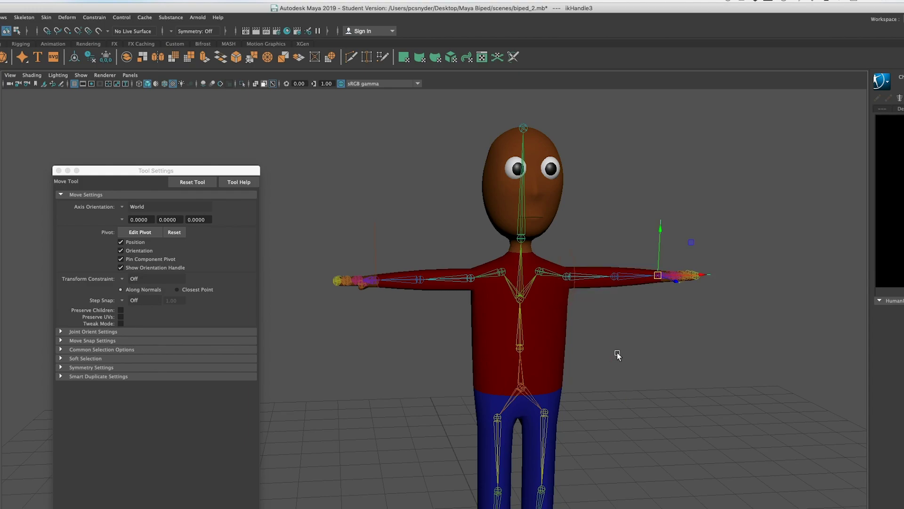
Rotate the base and middle joints of the left hand's little finger to curl it slightly
scroll(650, 293, up, 2)
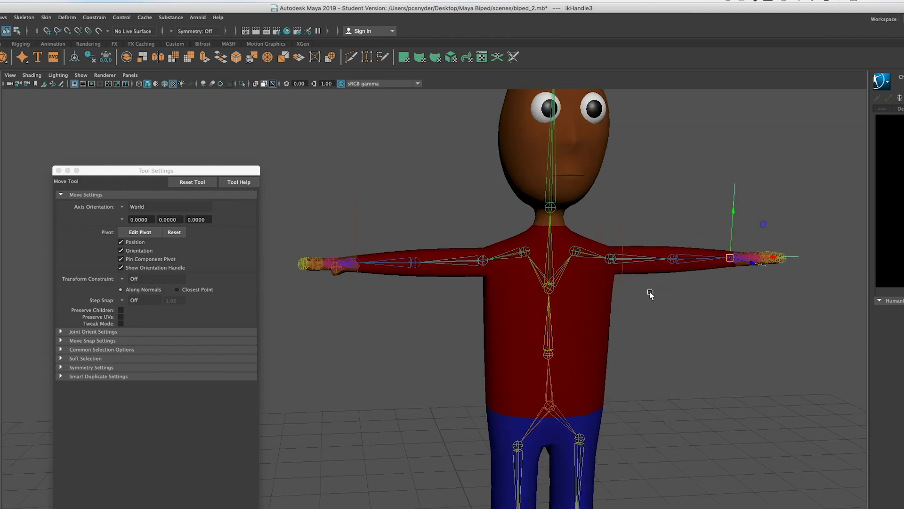
scroll(651, 293, down, 4)
alt+middle_drag(600, 317, 438, 339)
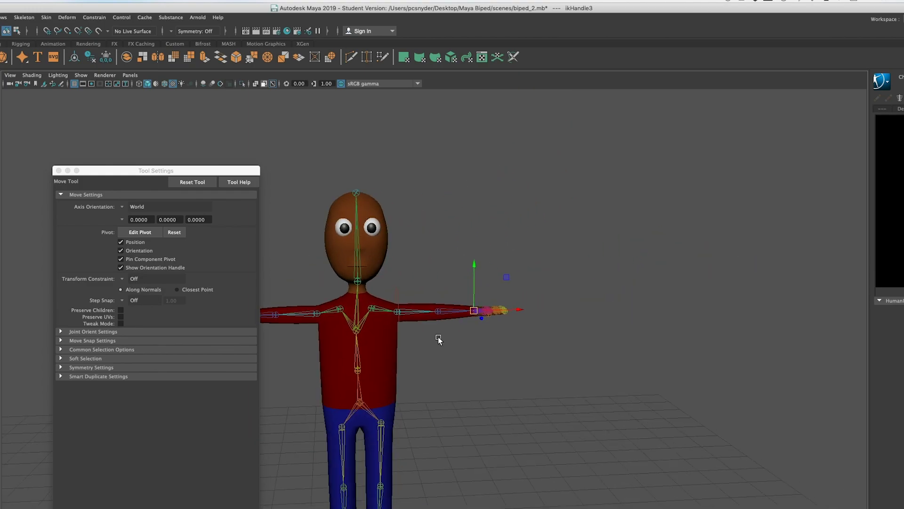
scroll(445, 366, up, 6)
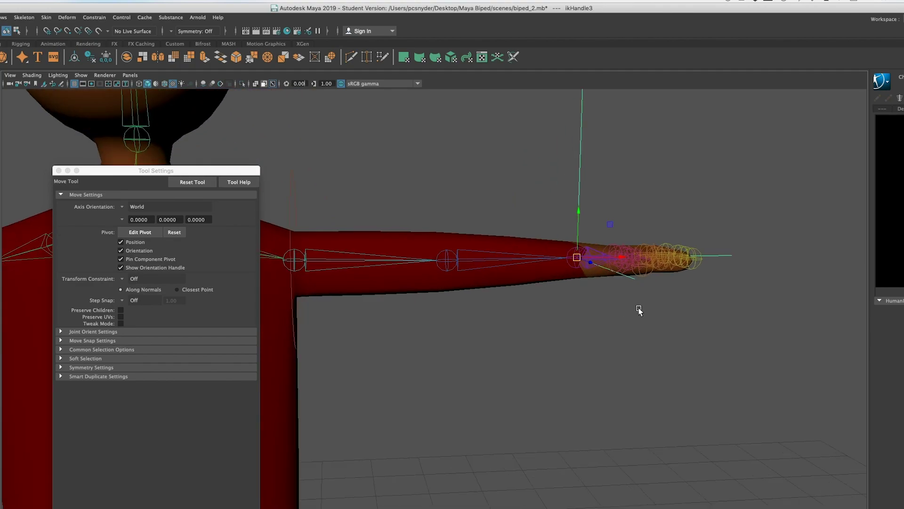
alt+drag(639, 309, 631, 373)
key(f)
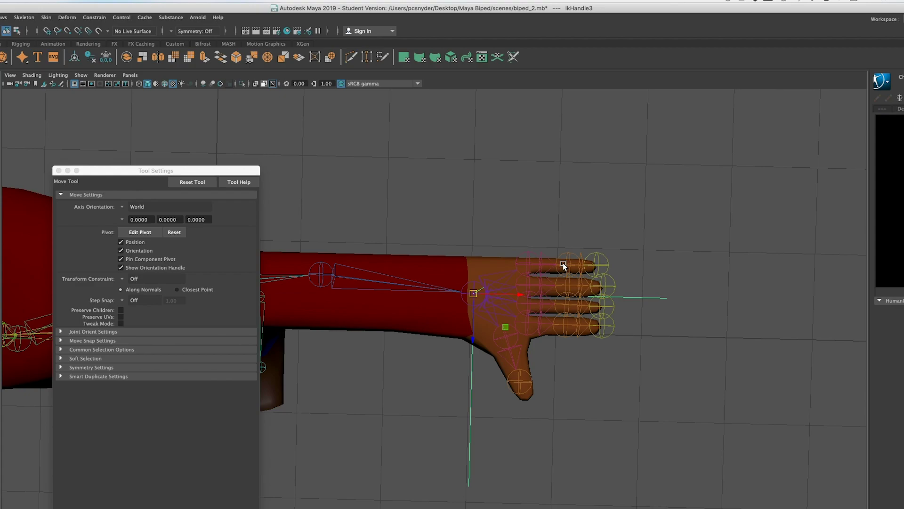
click(532, 266)
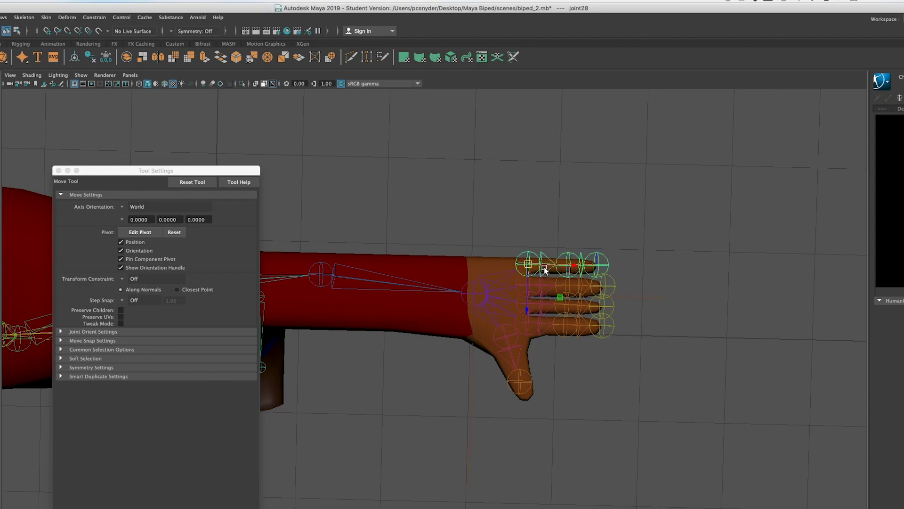
key(e)
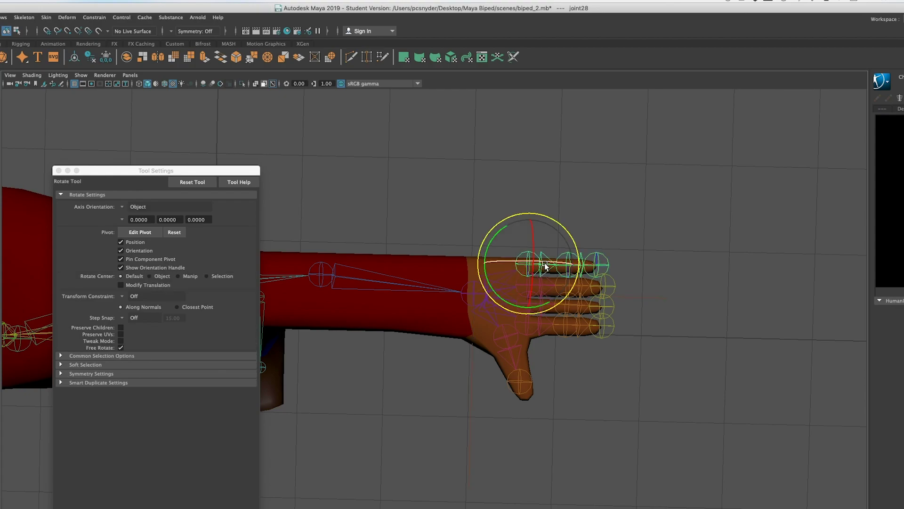
drag(545, 262, 575, 262)
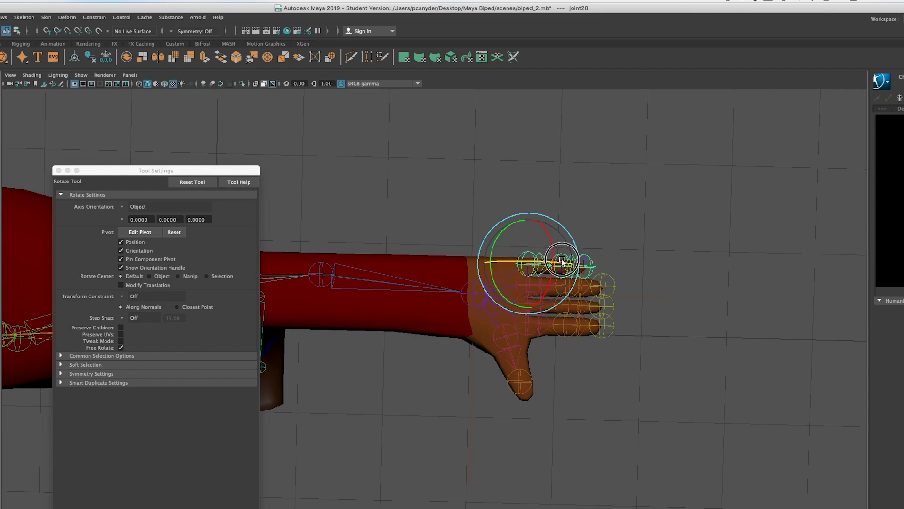
click(592, 271)
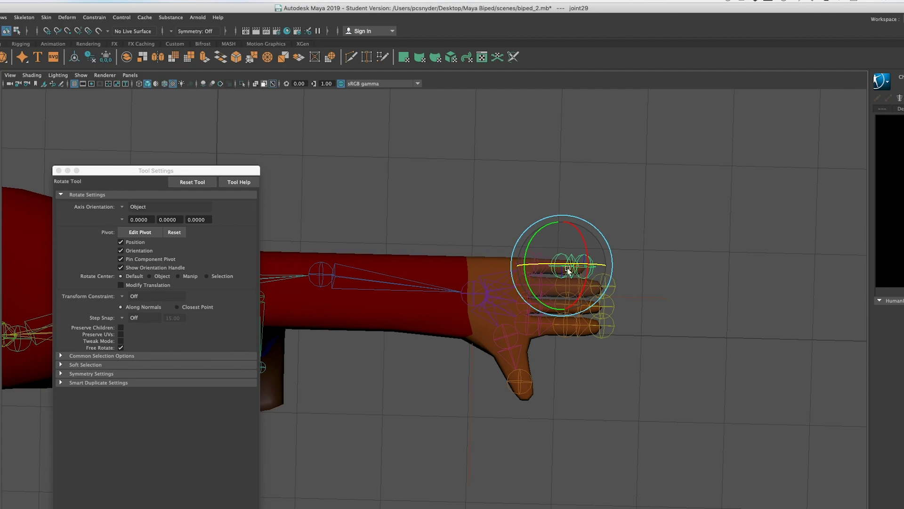
drag(572, 264, 576, 265)
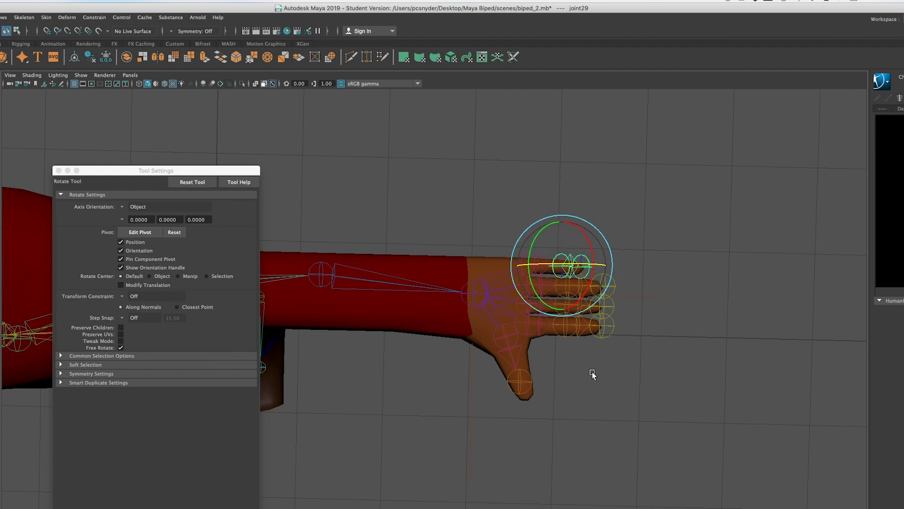
click(622, 372)
Curl the left hand's ring finger slightly by rotating its base joint and the next joint along
alt+drag(588, 414, 525, 430)
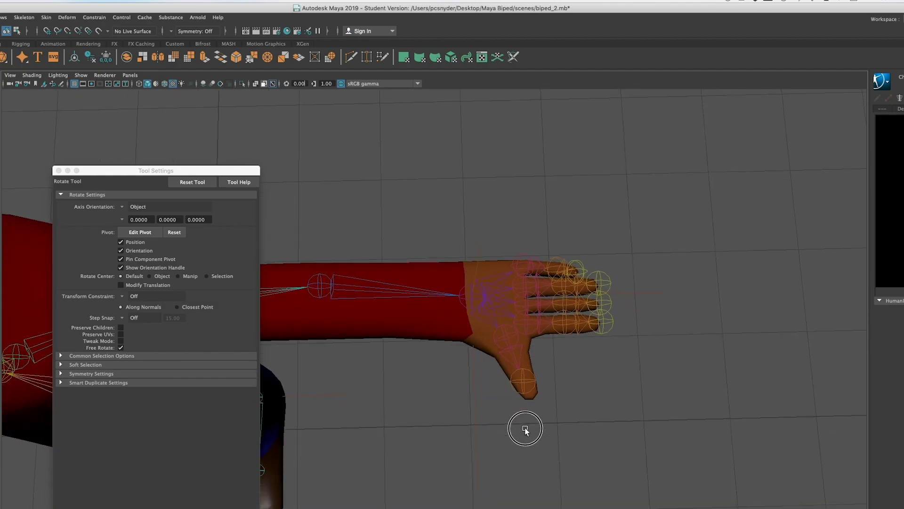
click(525, 289)
drag(540, 276, 547, 273)
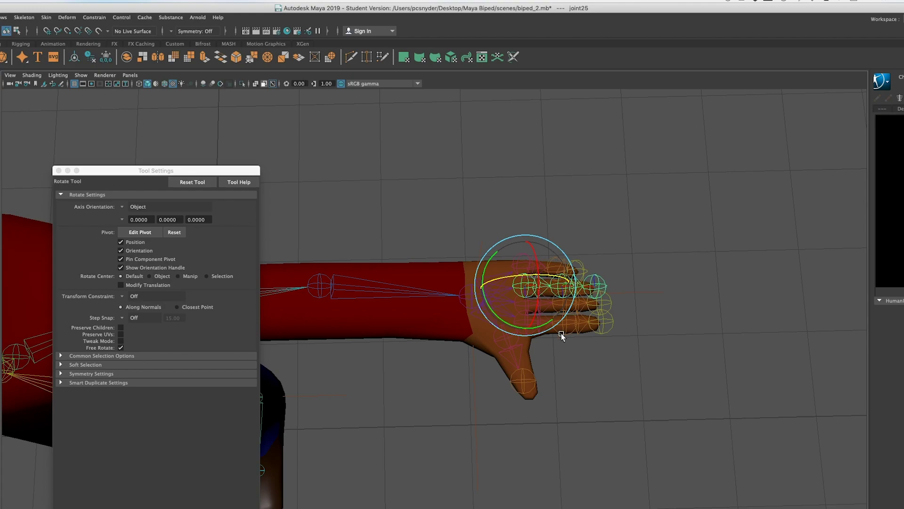
key(Down)
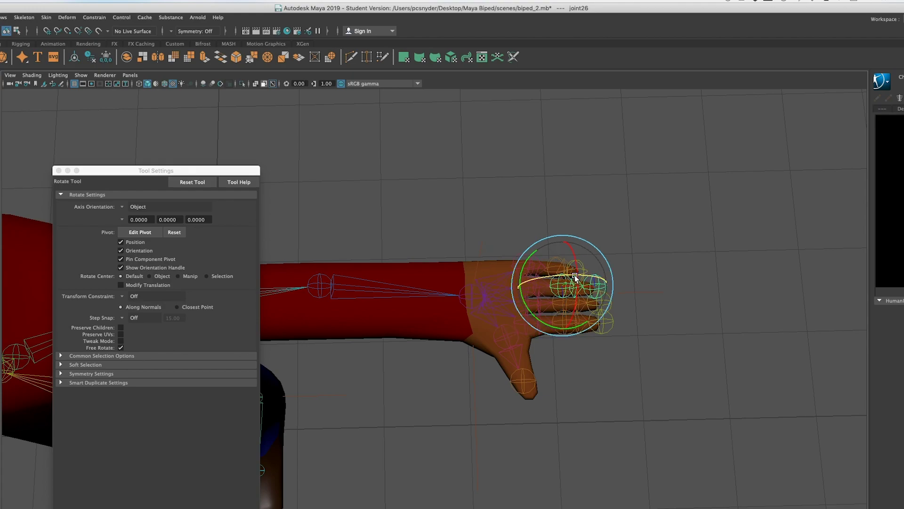
drag(561, 276, 567, 274)
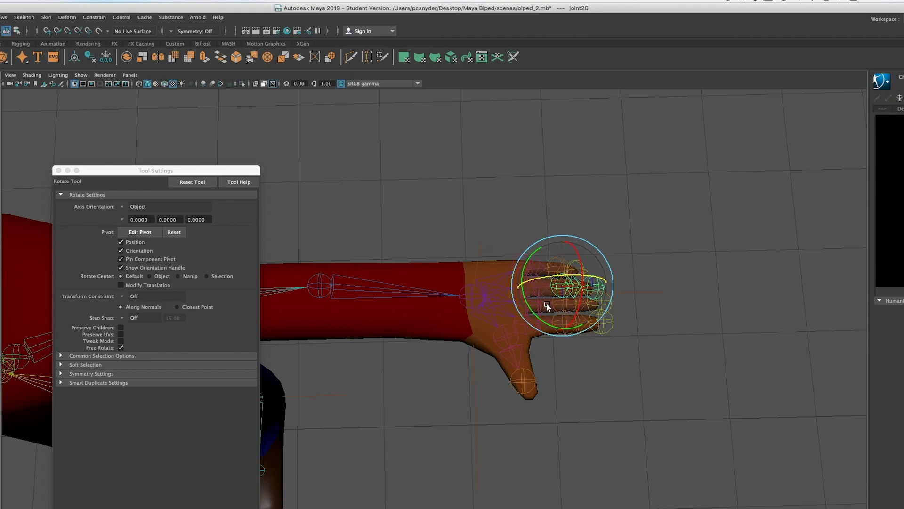
Rotate the left middle finger's base and middle joints to bend it in line with its neighbours
key(q)
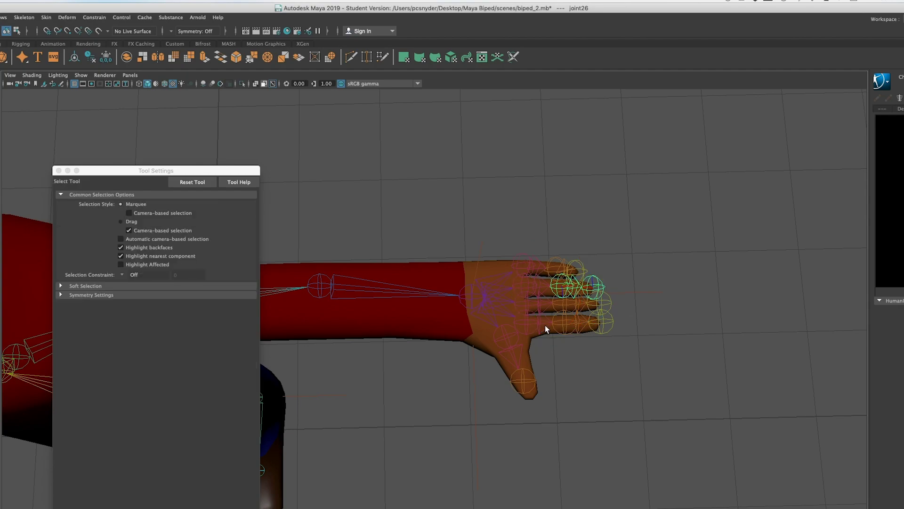
click(533, 309)
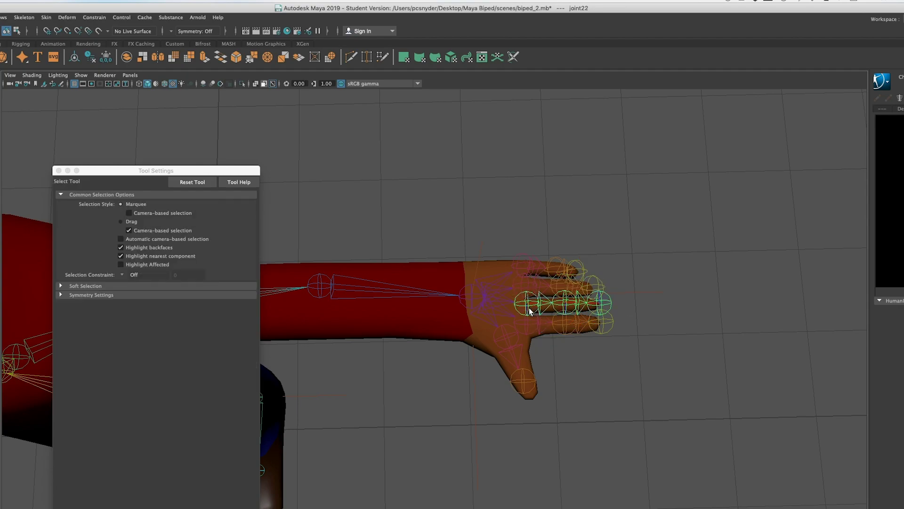
key(e)
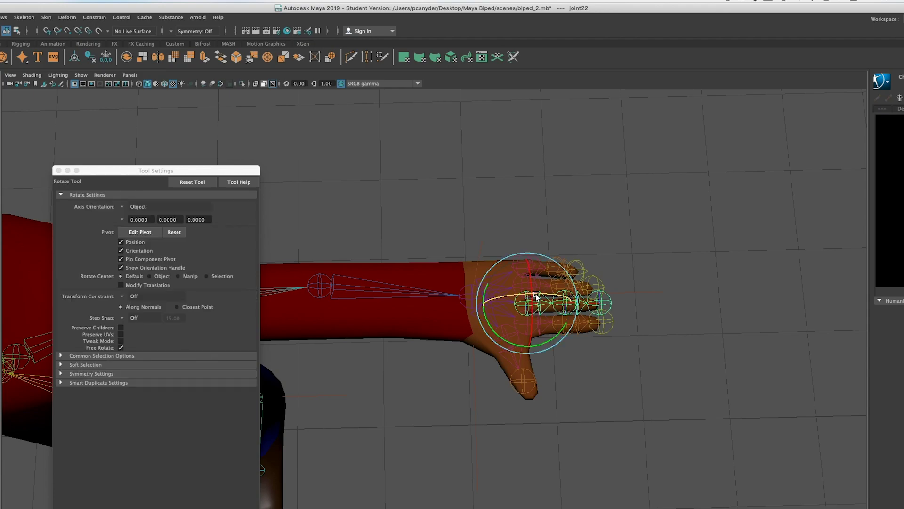
drag(544, 293, 538, 298)
key(Down)
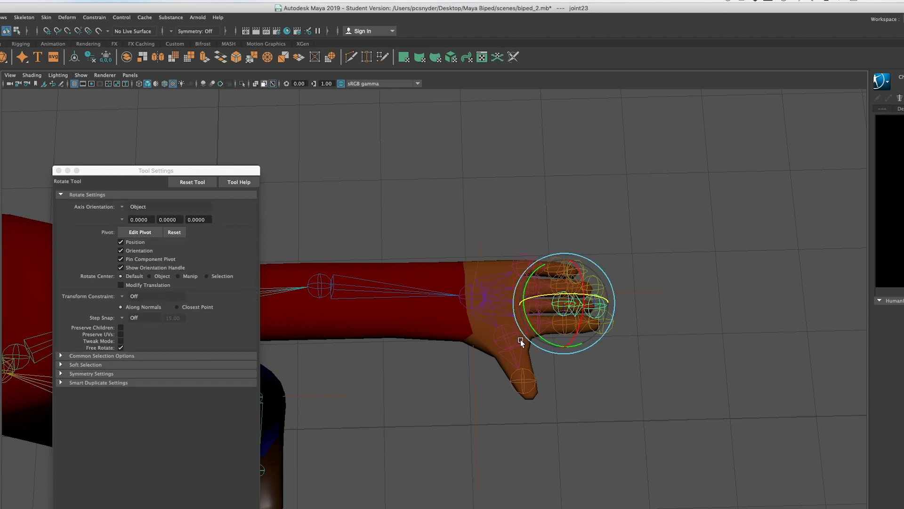
click(612, 374)
Bend the left index finger by rotating its base joint and the joint after it
click(526, 329)
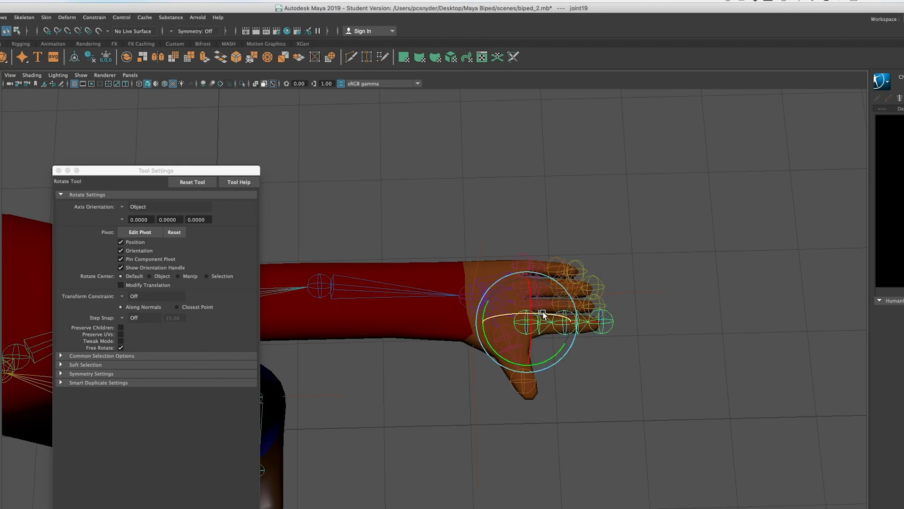
drag(546, 317, 564, 315)
key(Down)
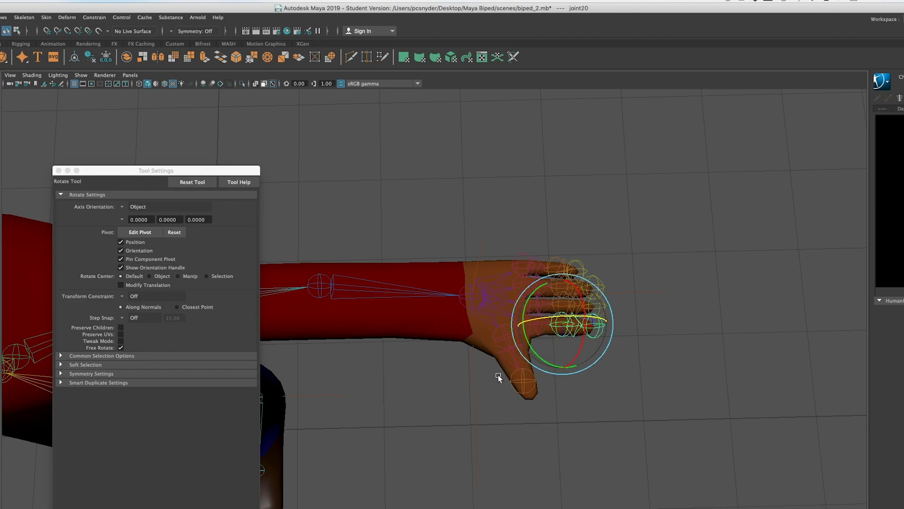
Rotate the left thumb's base and tip joints to relax the thumb's pose
click(508, 343)
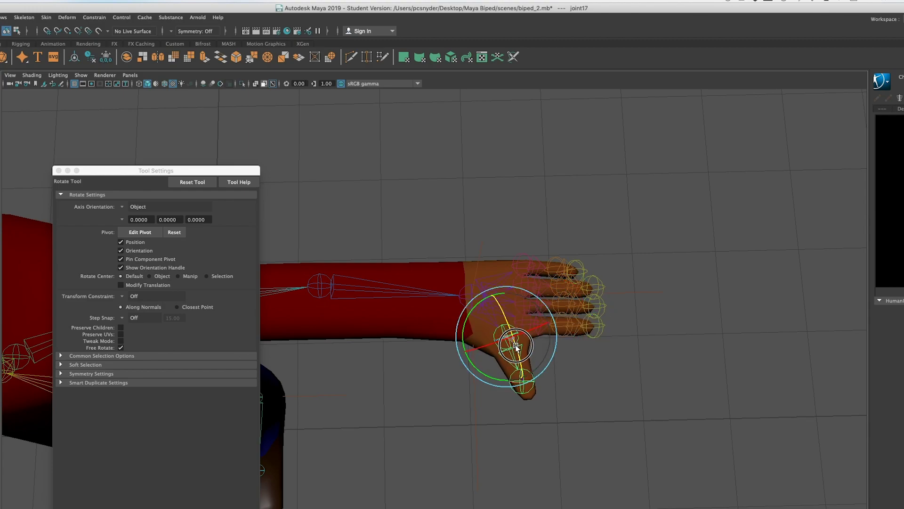
key(Down)
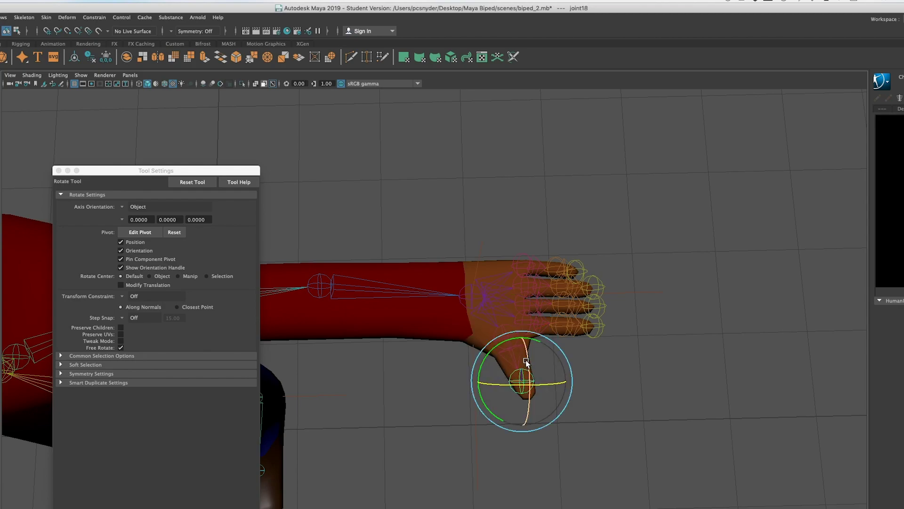
drag(527, 365, 549, 384)
click(588, 457)
alt+drag(587, 457, 550, 414)
Rotate the right thumb's base joint downward from the front side of the right hand
alt+drag(409, 394, 608, 376)
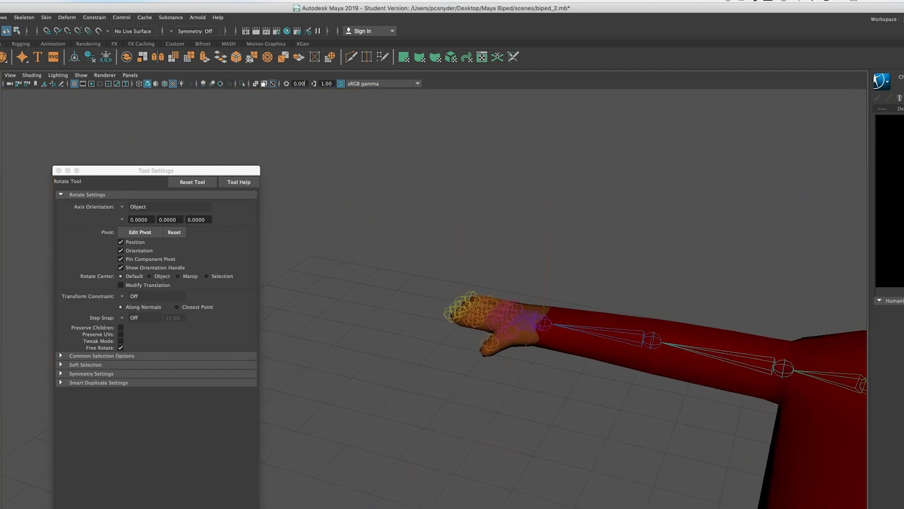
click(511, 339)
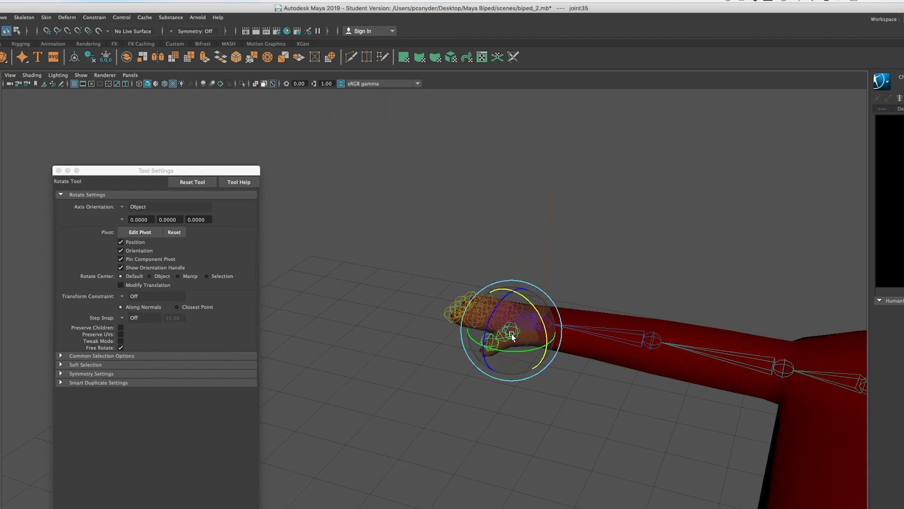
drag(490, 327, 516, 390)
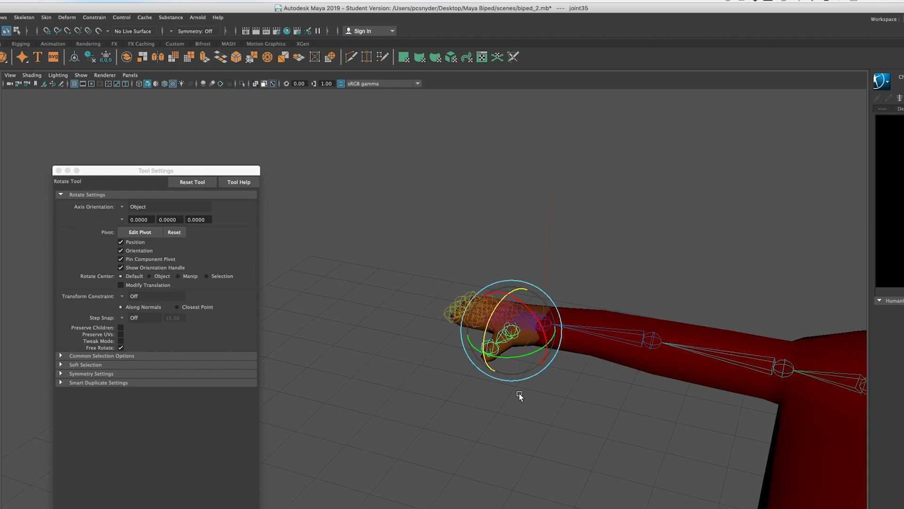
click(547, 403)
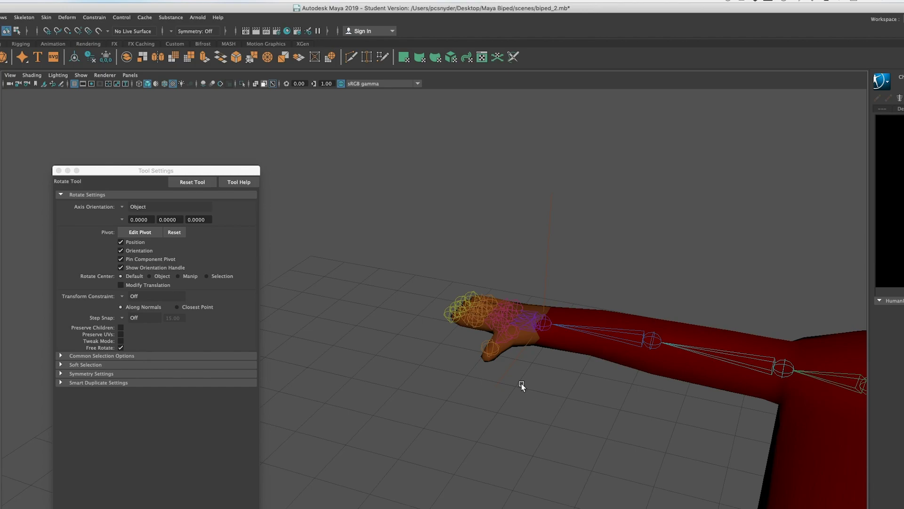
Curl the right hand's index finger slightly by rotating its base and middle joints
alt+drag(501, 375, 518, 415)
alt+drag(494, 222, 514, 462)
click(545, 380)
drag(545, 380, 538, 380)
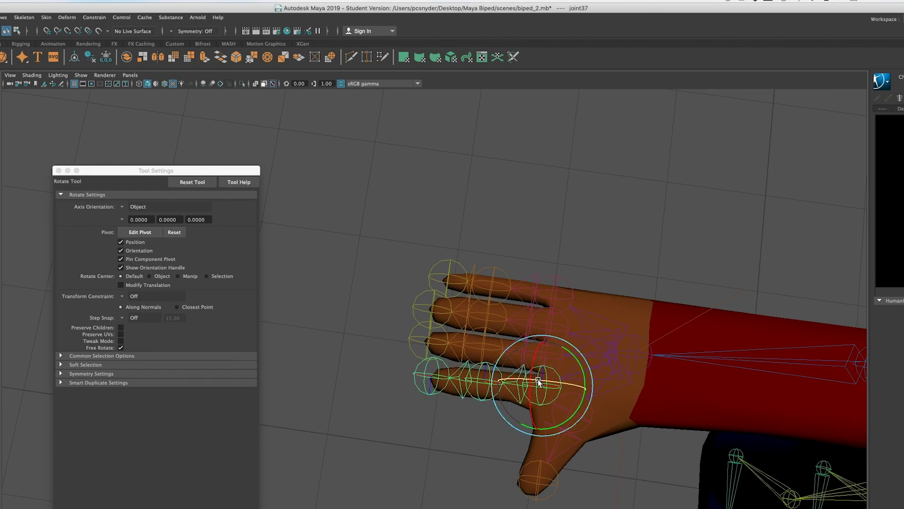
key(Down)
key(Down)
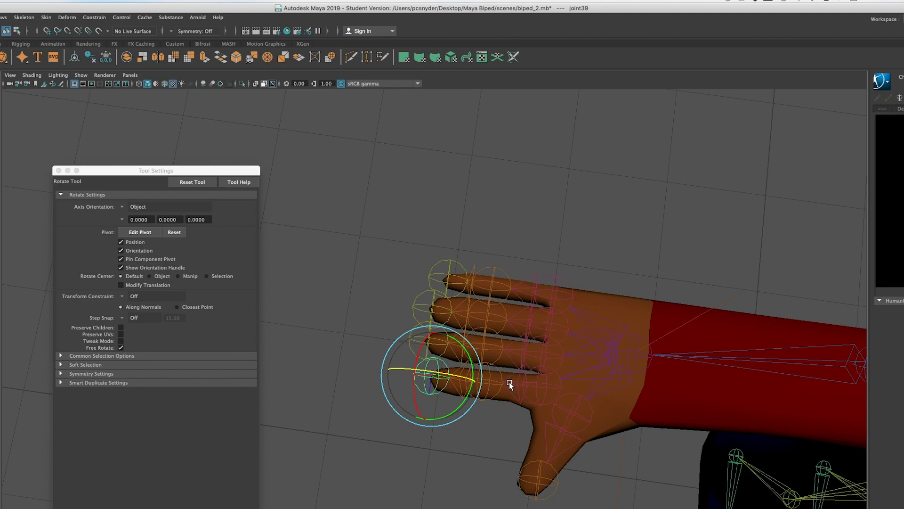
key(Up)
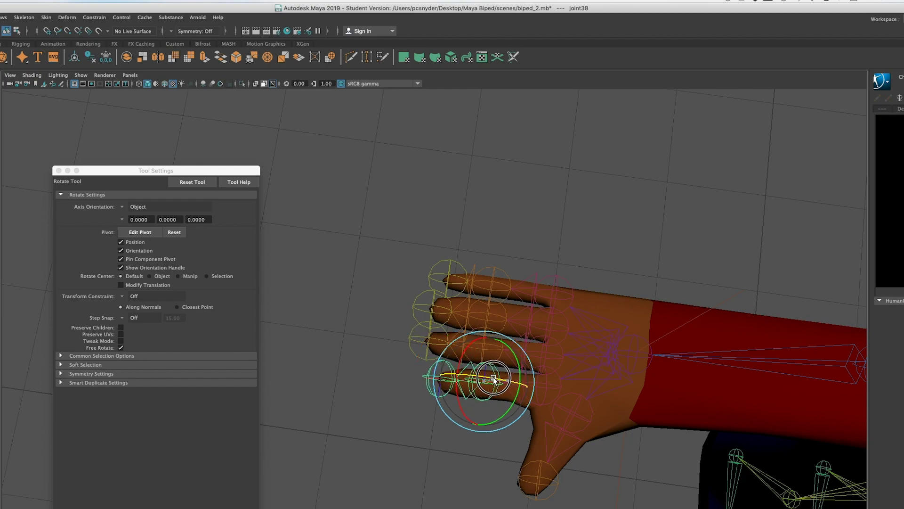
Rotate the base and middle joints of the right hand's middle and ring fingers to curl both fingers
click(544, 357)
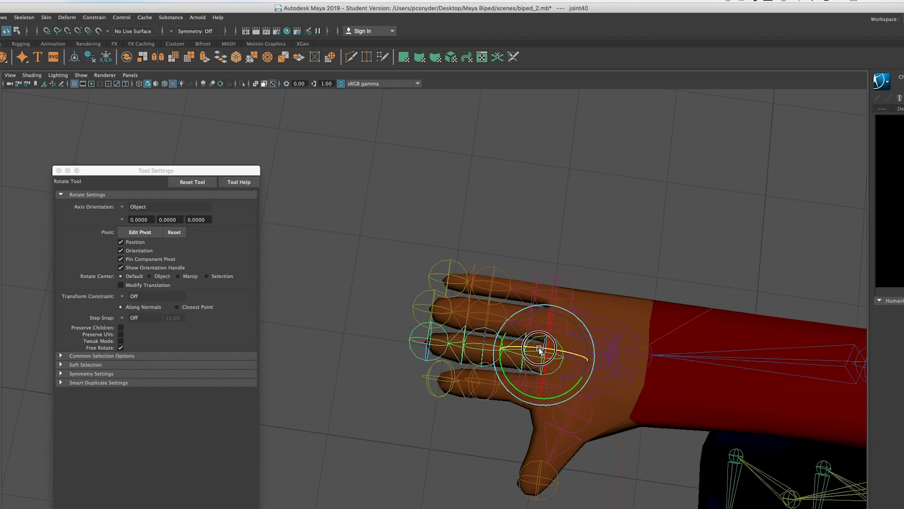
key(Down)
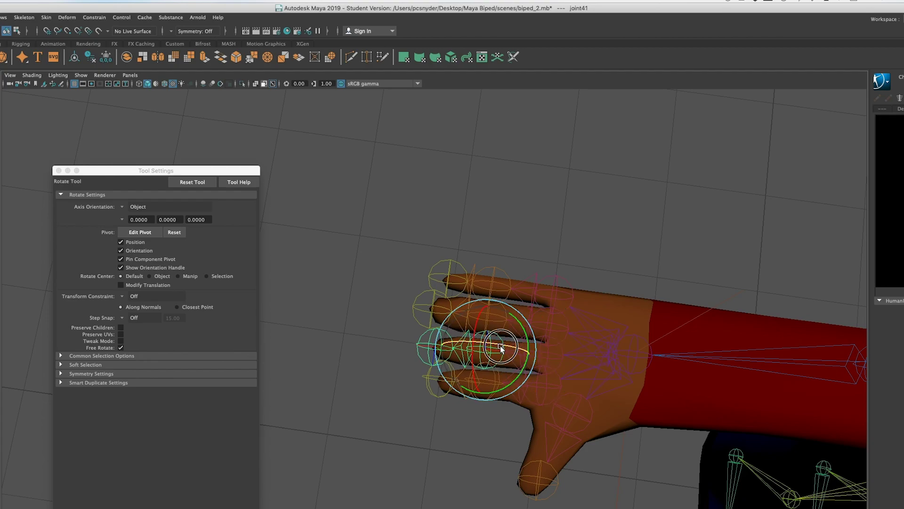
click(554, 328)
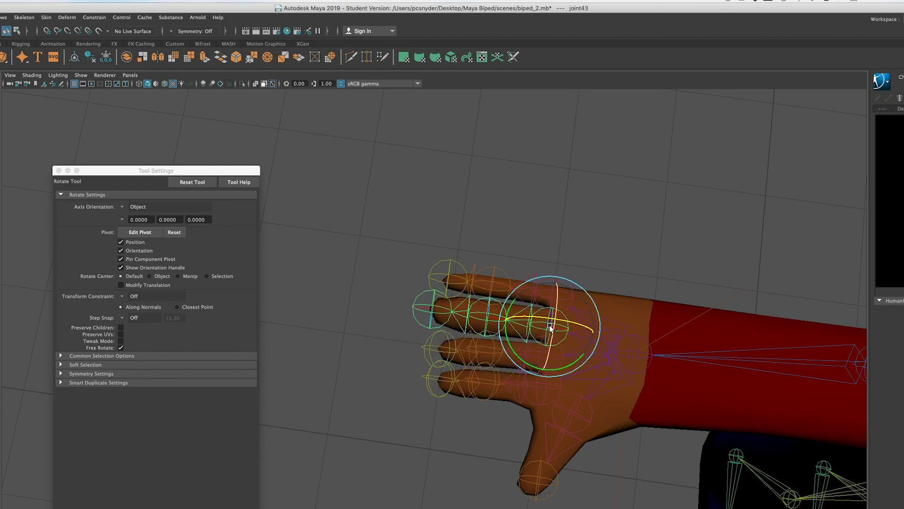
key(Down)
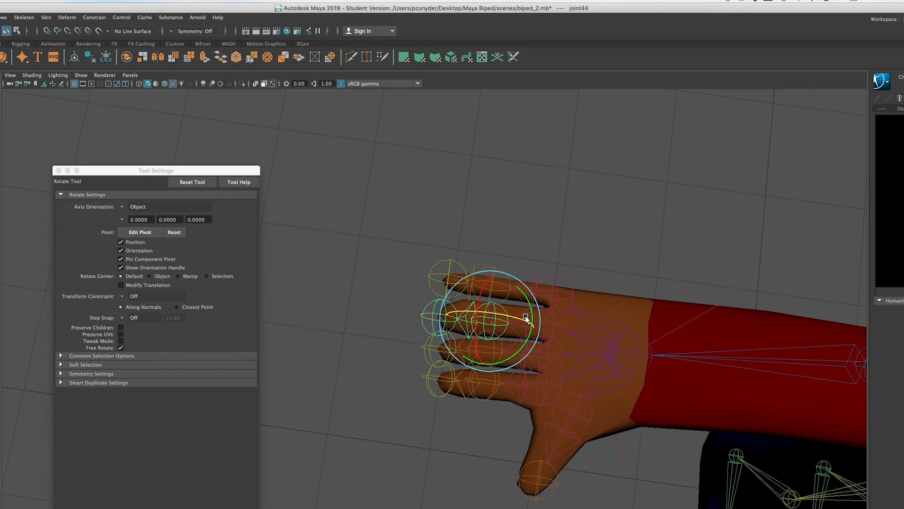
drag(500, 315, 495, 314)
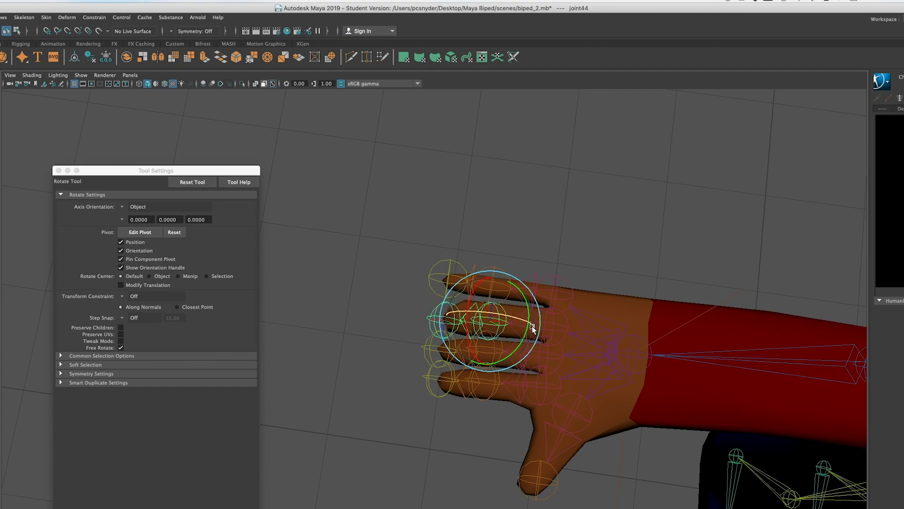
Bend the right little finger at its base and middle joints, and check the curled hand from the side
click(555, 298)
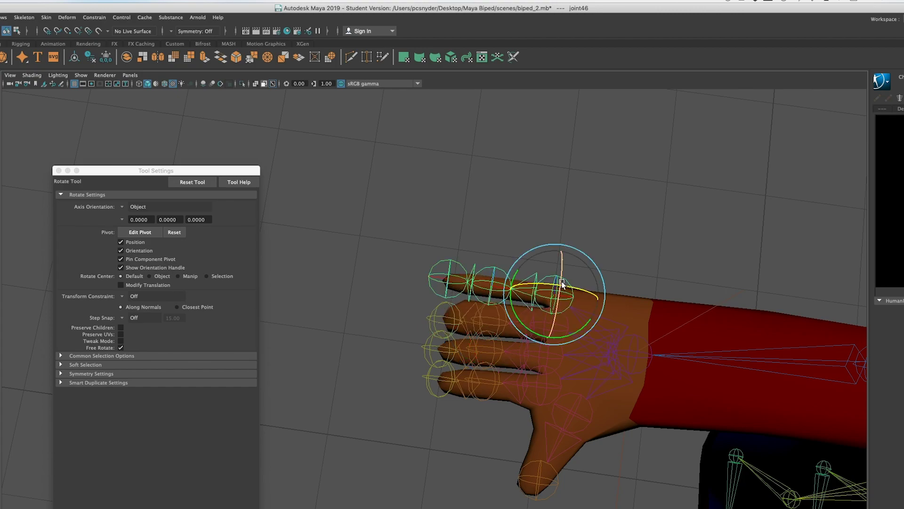
drag(555, 297, 501, 284)
key(Down)
scroll(654, 377, down, 4)
alt+drag(588, 417, 570, 372)
alt+middle_drag(626, 468, 585, 231)
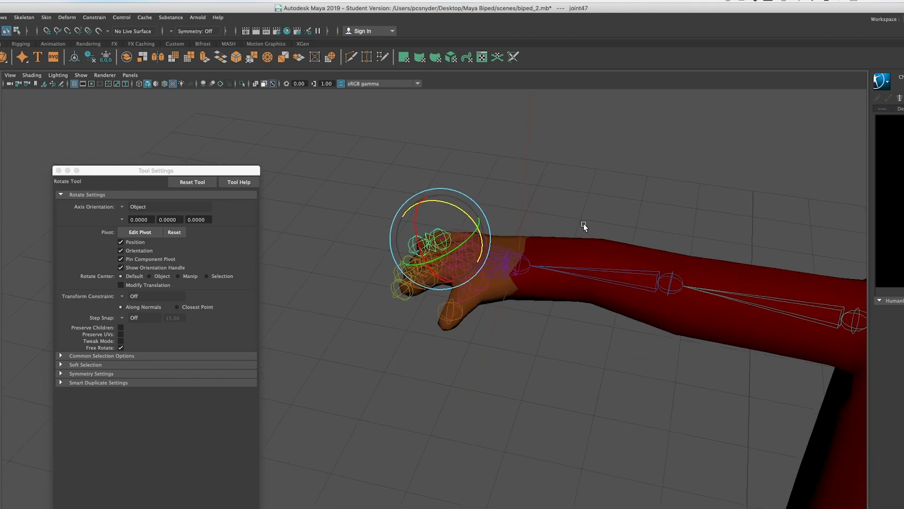
Start Paint Skin Weights on the Joe mesh and review the influences of joint48, joint47 and joint46
alt+drag(589, 325, 587, 302)
scroll(668, 336, down, 8)
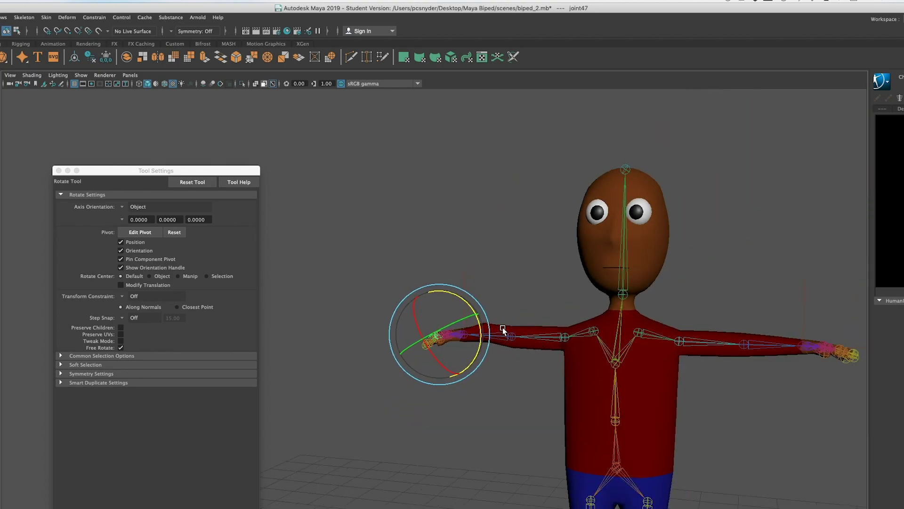
click(540, 349)
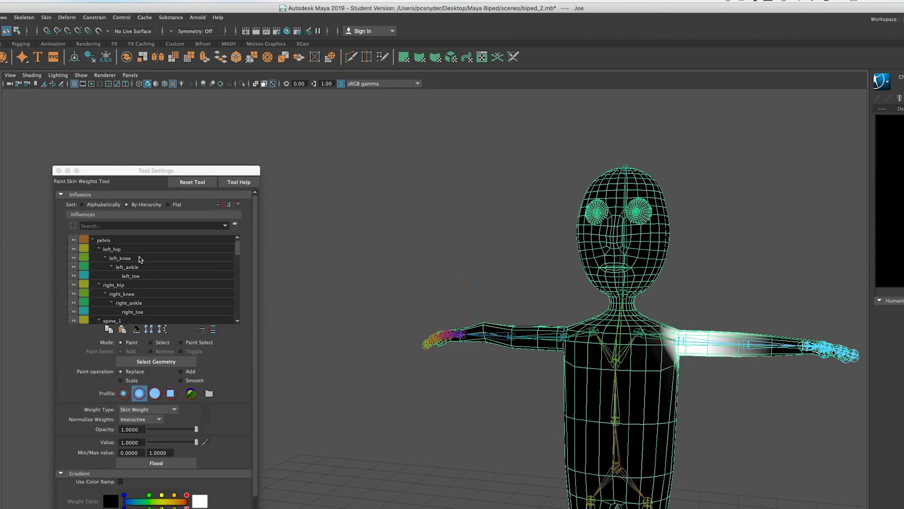
drag(239, 249, 239, 313)
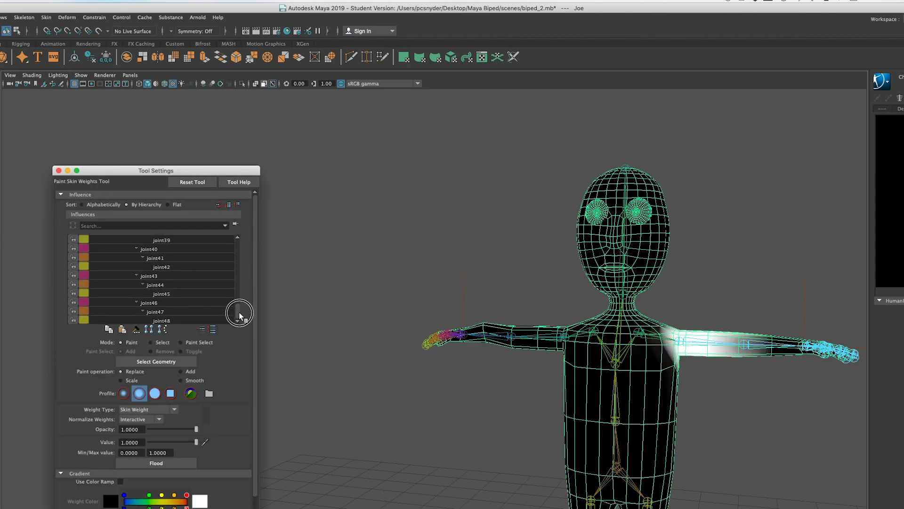
click(175, 320)
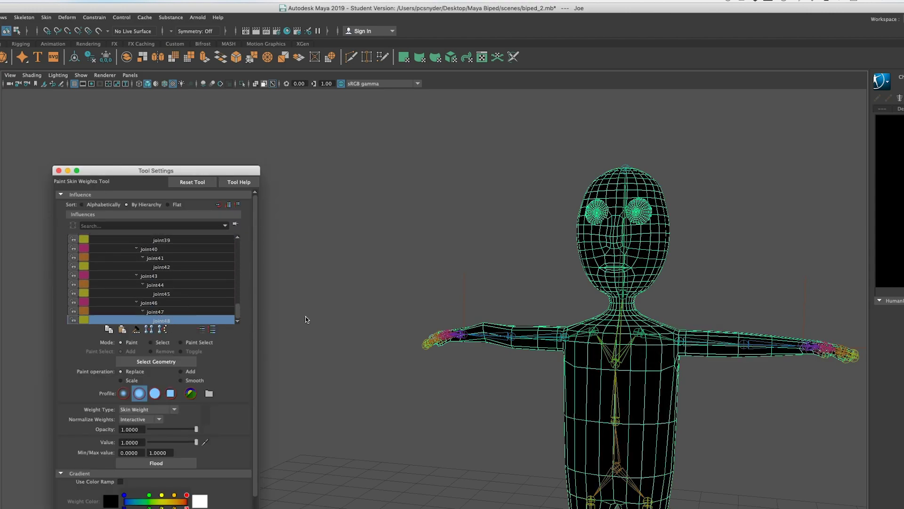
alt+drag(333, 251, 344, 277)
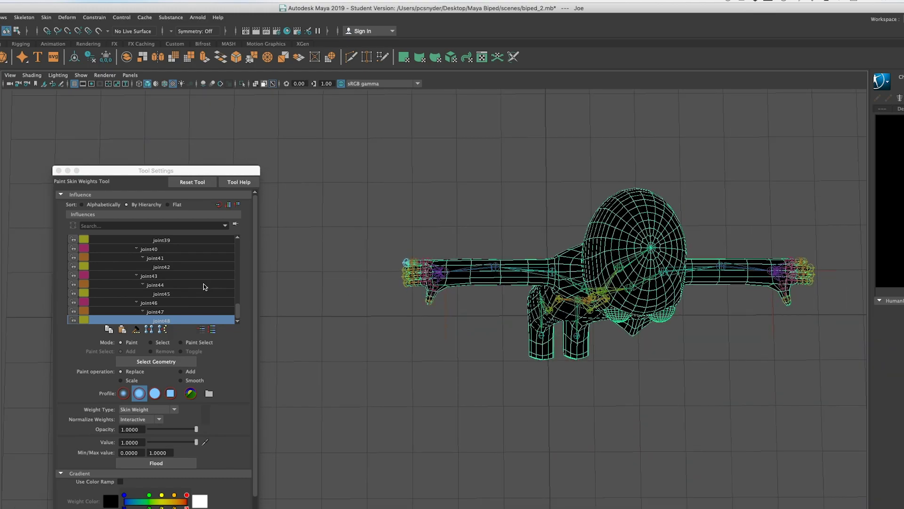
click(181, 311)
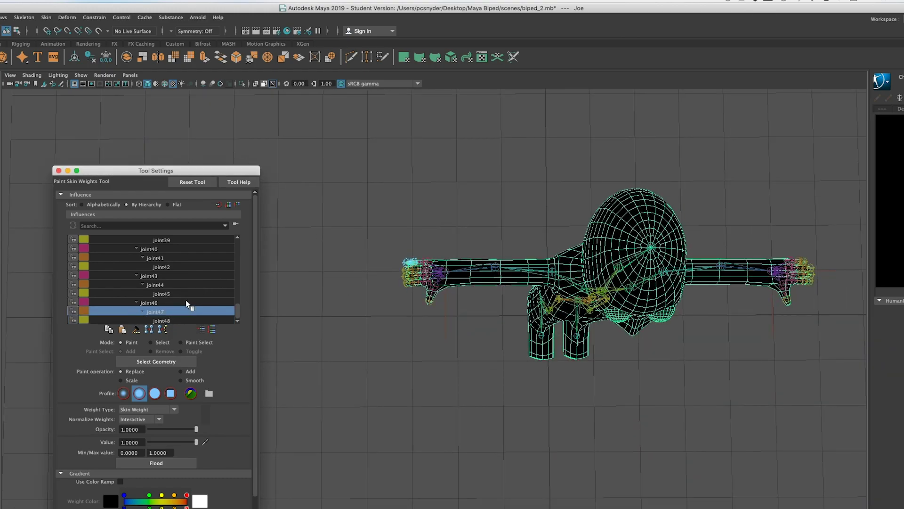
click(186, 299)
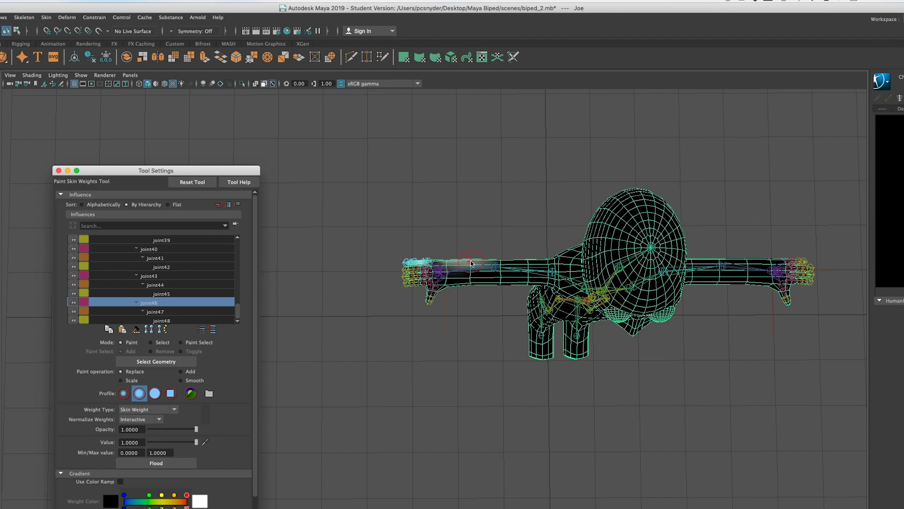
Erase joint46's stray weight from the right forearm and check the arm from above and behind
mouse_move(471, 262)
ctrl+mouse_down()
mouse_move(470, 273)
mouse_move(446, 260)
mouse_move(502, 269)
ctrl+mouse_up()
alt+drag(525, 386, 518, 290)
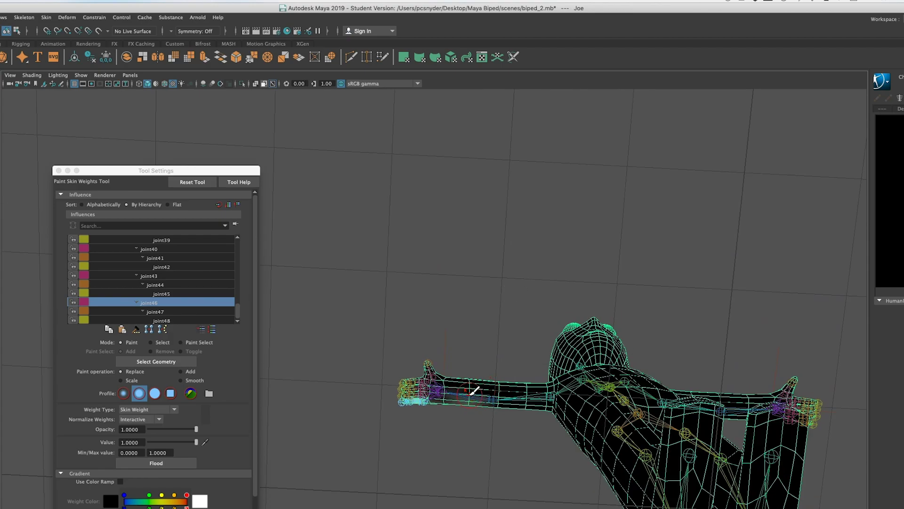
alt+drag(491, 389, 492, 426)
Review the joint45 and joint44 influences, and erase joint43's stray weight from the right forearm
click(169, 294)
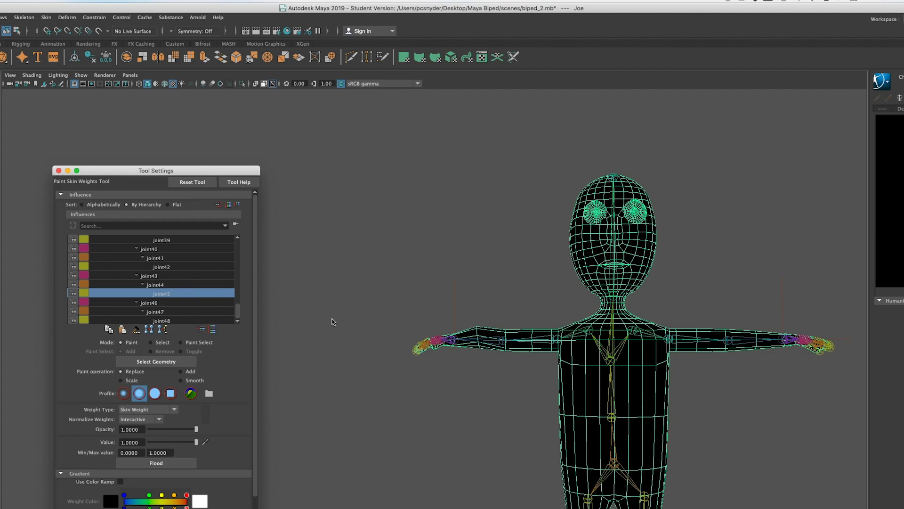
alt+drag(432, 401, 436, 437)
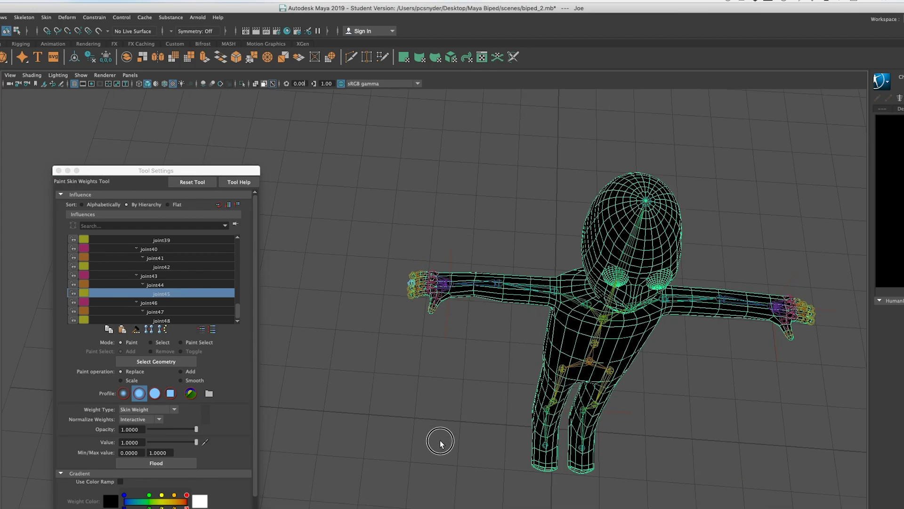
click(180, 284)
click(185, 276)
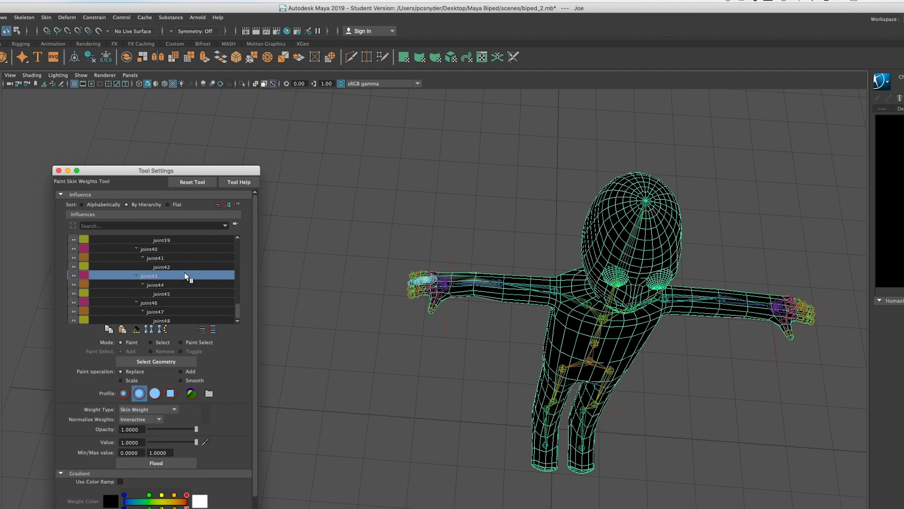
ctrl+drag(486, 282, 465, 277)
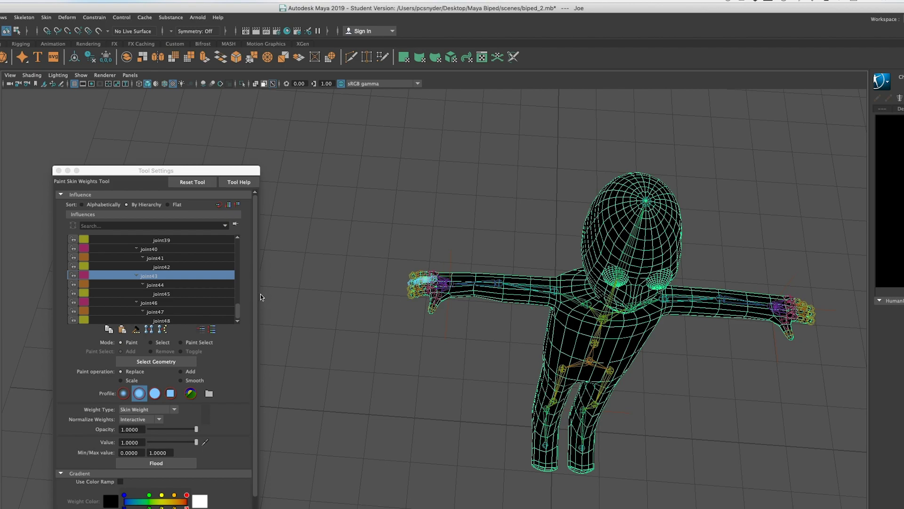
Inspect the influences of joint44 through joint48 on the right hand for remaining stray weights
click(189, 285)
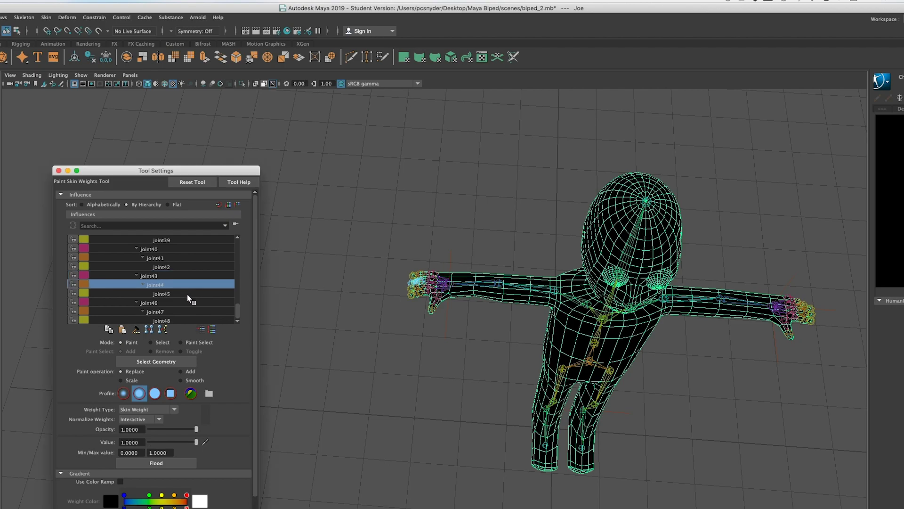
click(188, 294)
click(188, 303)
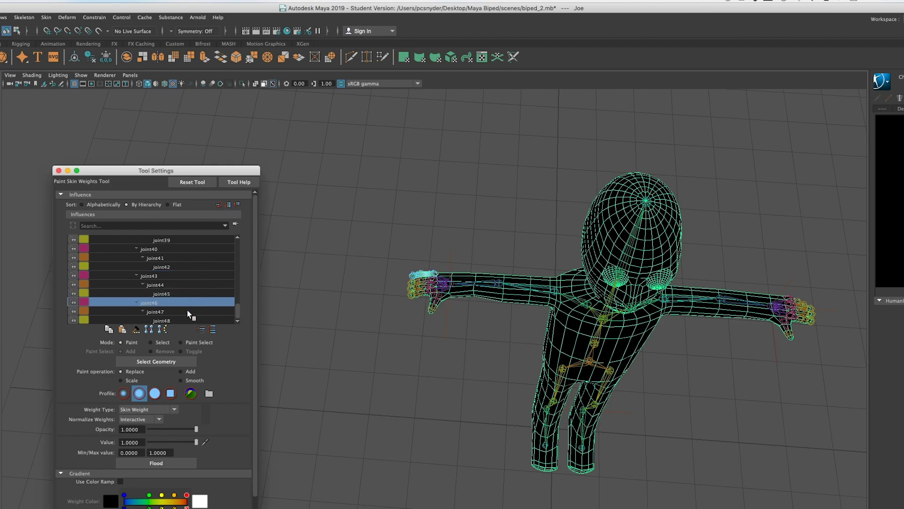
click(189, 311)
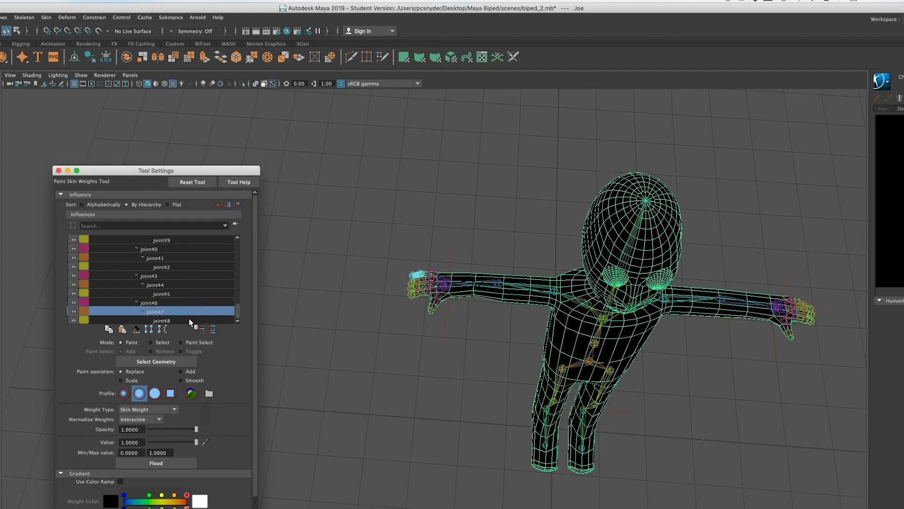
click(189, 319)
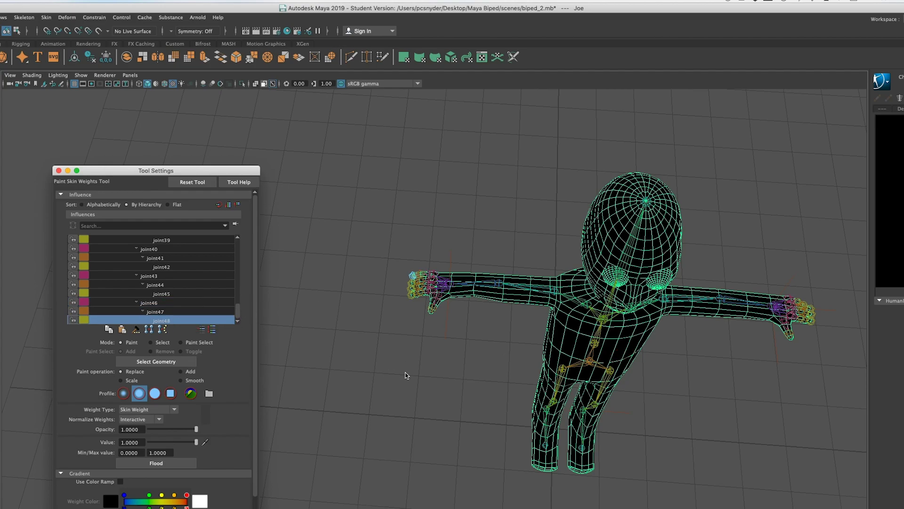
alt+drag(404, 379, 399, 333)
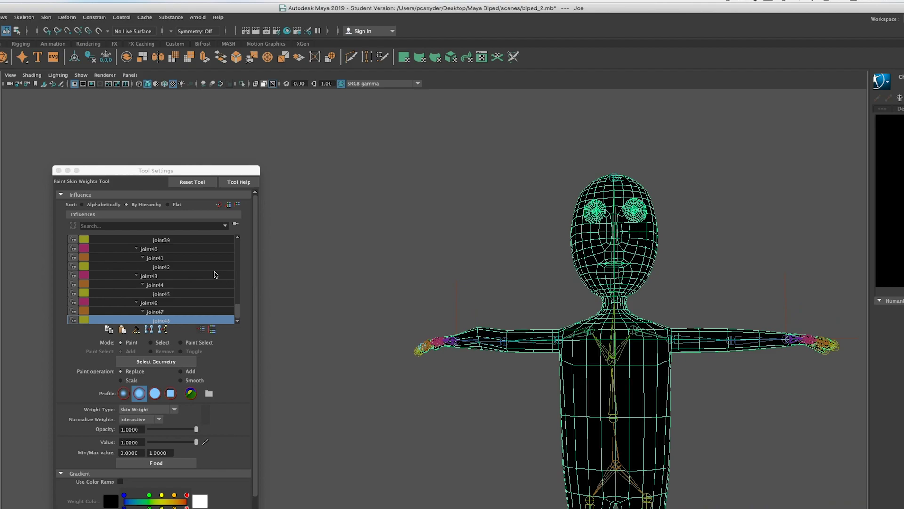
Erase joint35's stray weight from the right forearm with a value of 0, working from several angles
drag(238, 310, 237, 289)
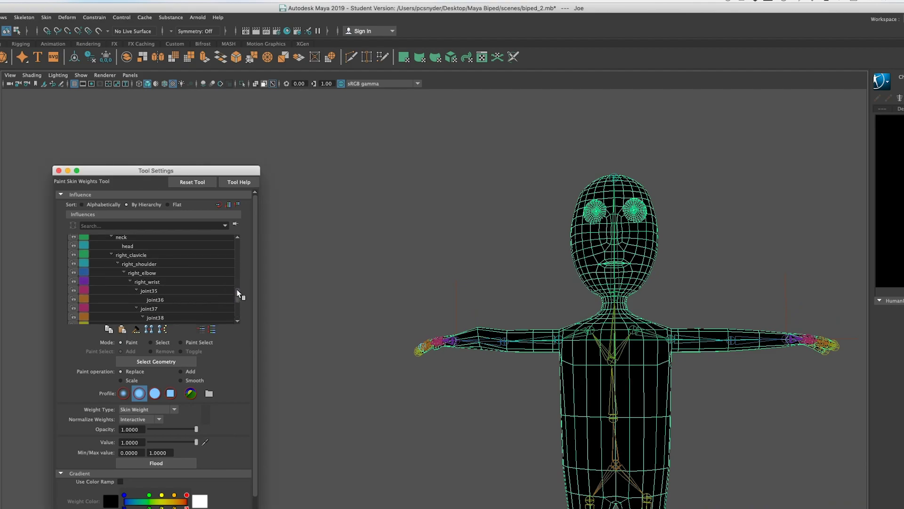
click(190, 291)
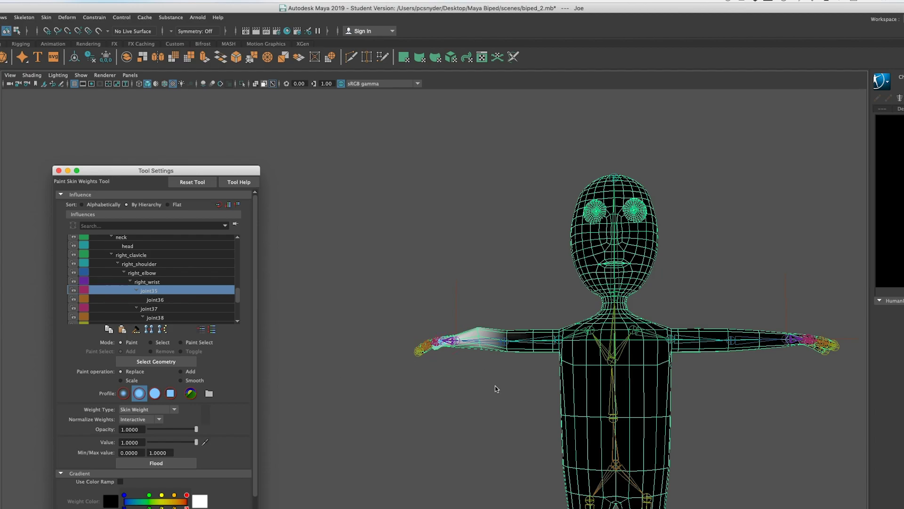
click(466, 381)
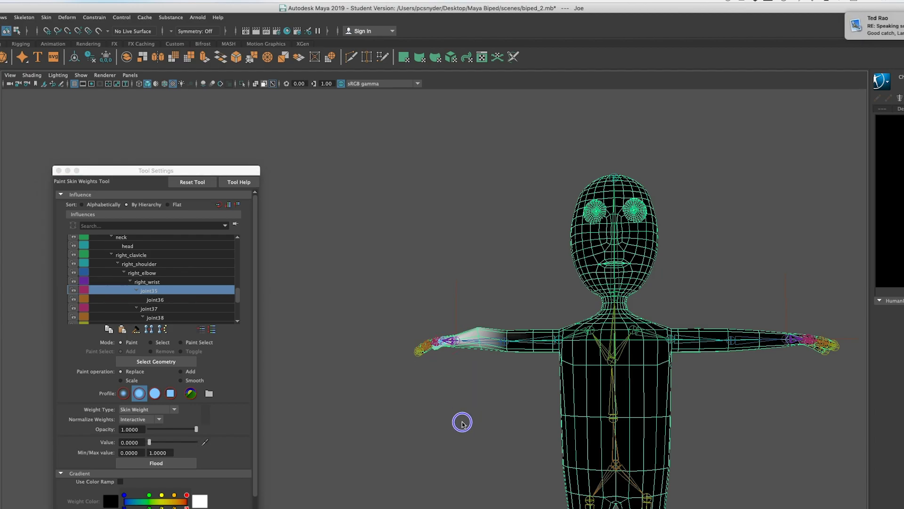
alt+drag(474, 373, 486, 438)
mouse_move(488, 281)
ctrl+mouse_down()
mouse_move(461, 271)
mouse_move(454, 281)
ctrl+mouse_up()
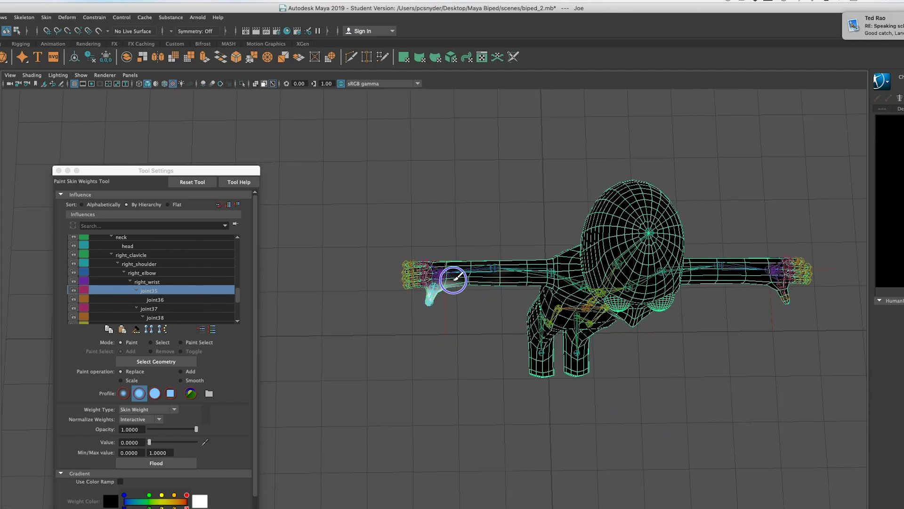
alt+drag(462, 385, 453, 327)
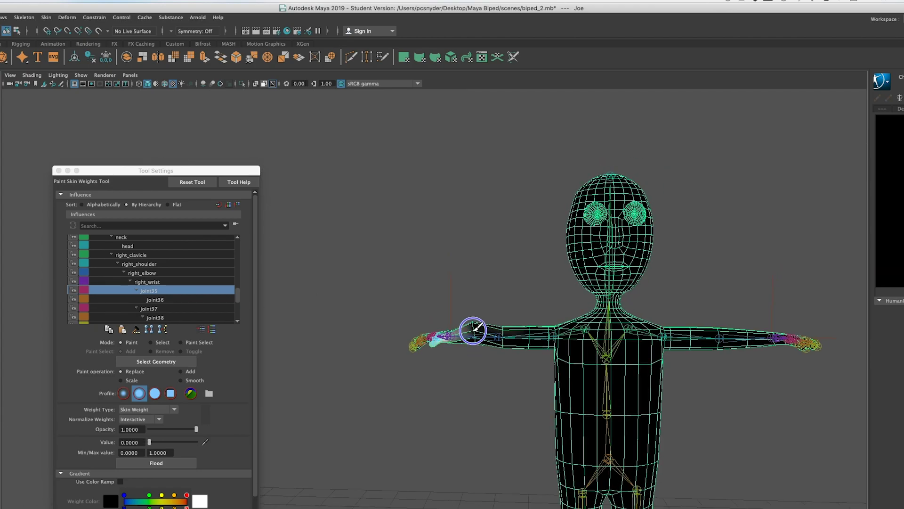
alt+drag(466, 366, 473, 406)
Erase the stray weights of joint36 and joint37 around the right wrist and forearm with a value of 0
click(187, 300)
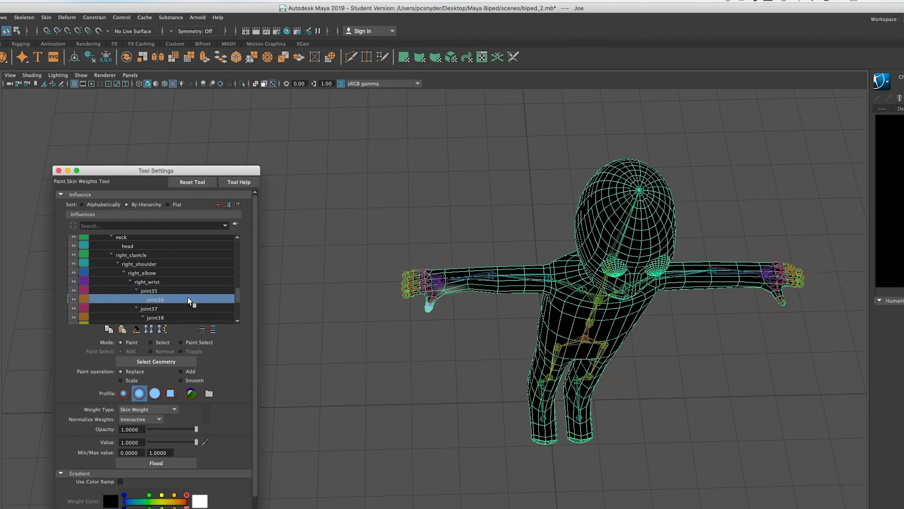
click(445, 288)
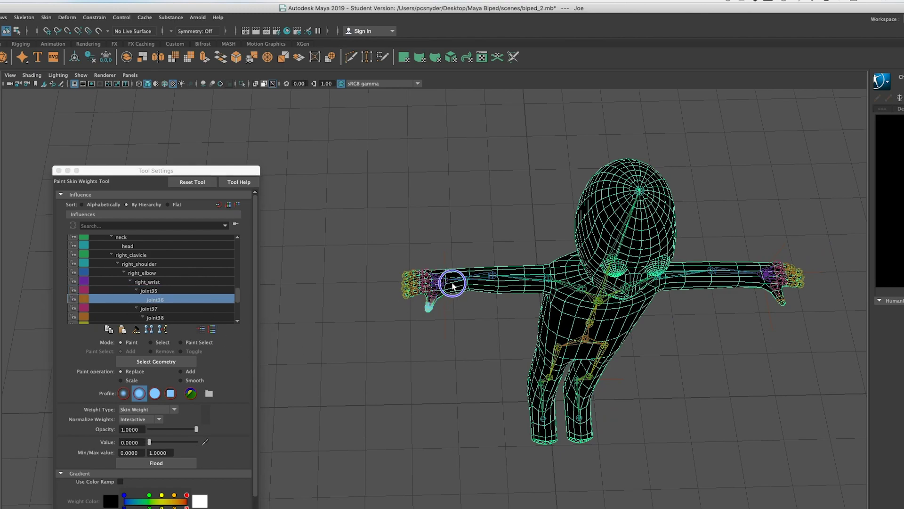
click(211, 308)
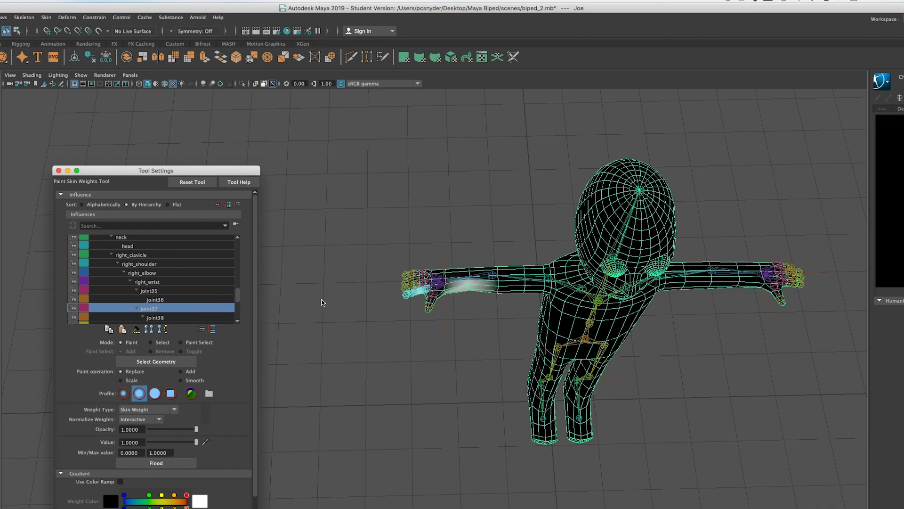
click(468, 279)
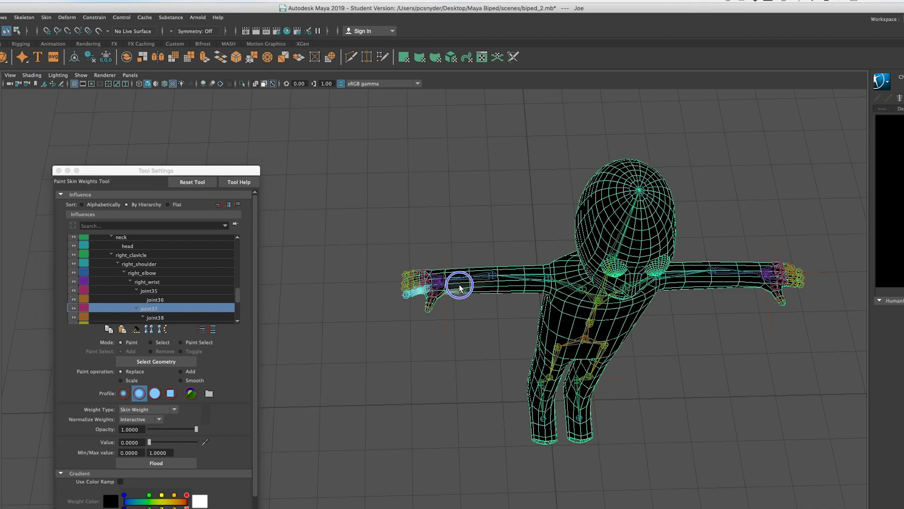
alt+drag(450, 372, 447, 319)
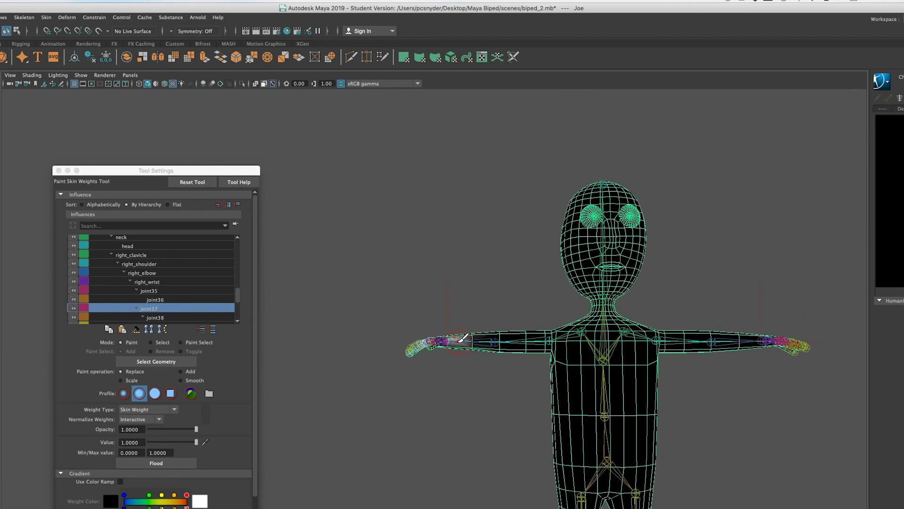
scroll(463, 337, up, 3)
mouse_move(456, 332)
mouse_down()
mouse_move(468, 360)
mouse_move(497, 357)
mouse_up()
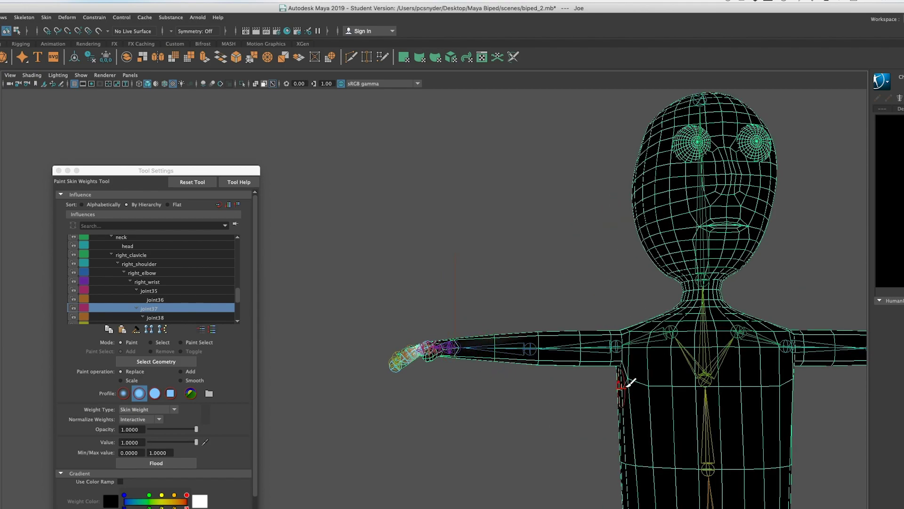
Leave weight painting, rotate the neck joint forward and back to test the head's deformation, and undo the rotation
alt+drag(631, 392, 375, 367)
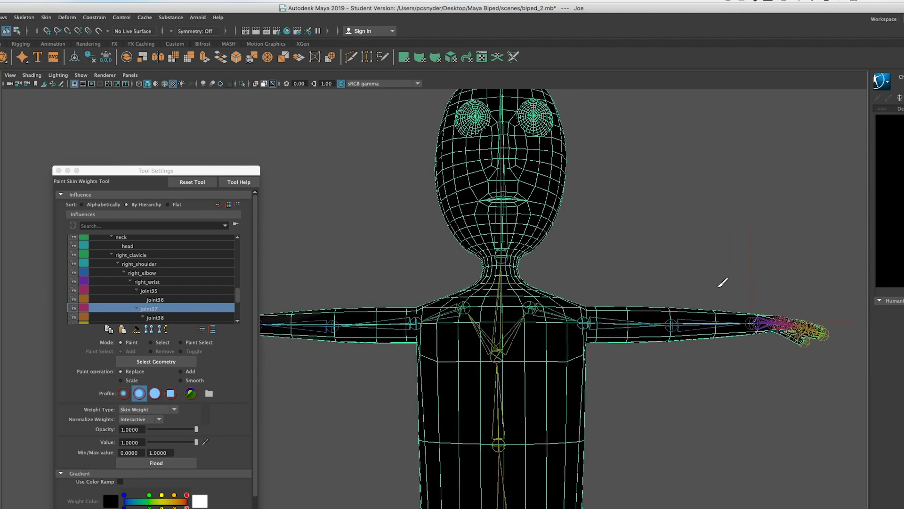
mouse_move(642, 326)
alt+mouse_down()
mouse_move(632, 378)
mouse_move(635, 327)
alt+mouse_up()
scroll(634, 327, down, 3)
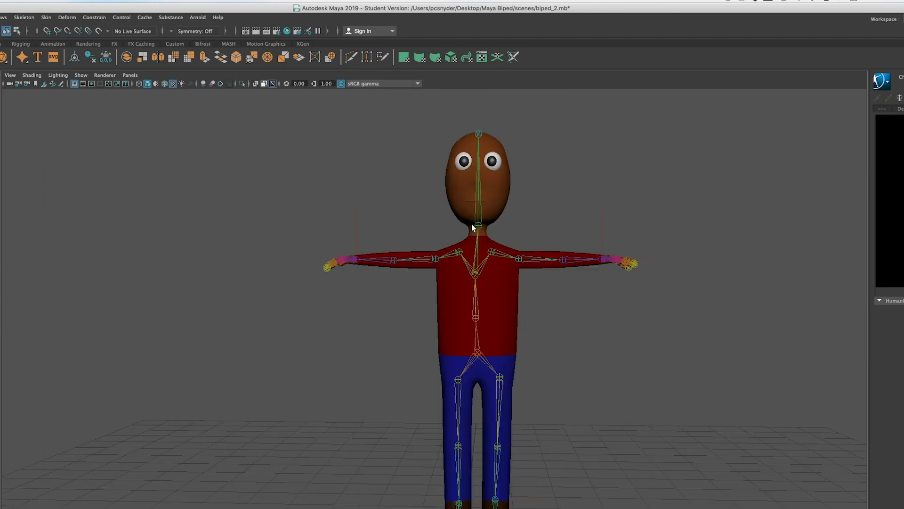
click(479, 227)
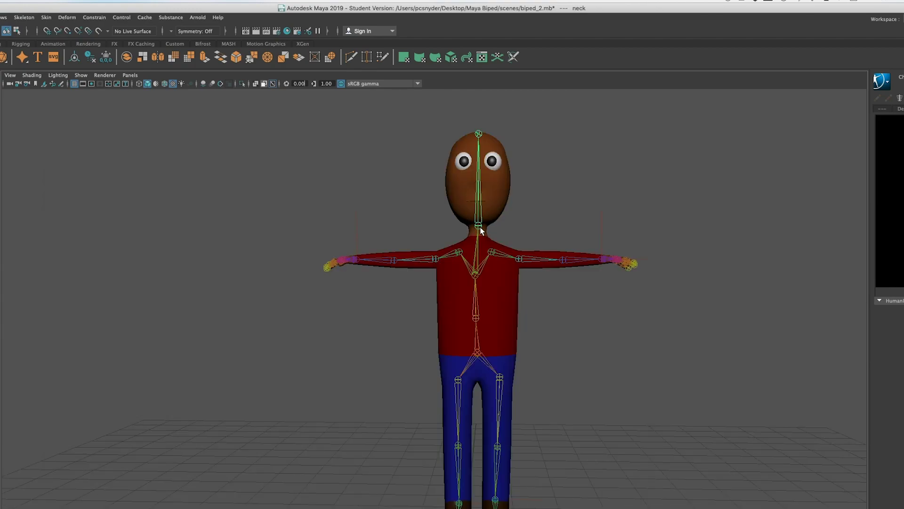
alt+drag(547, 236, 467, 253)
key(e)
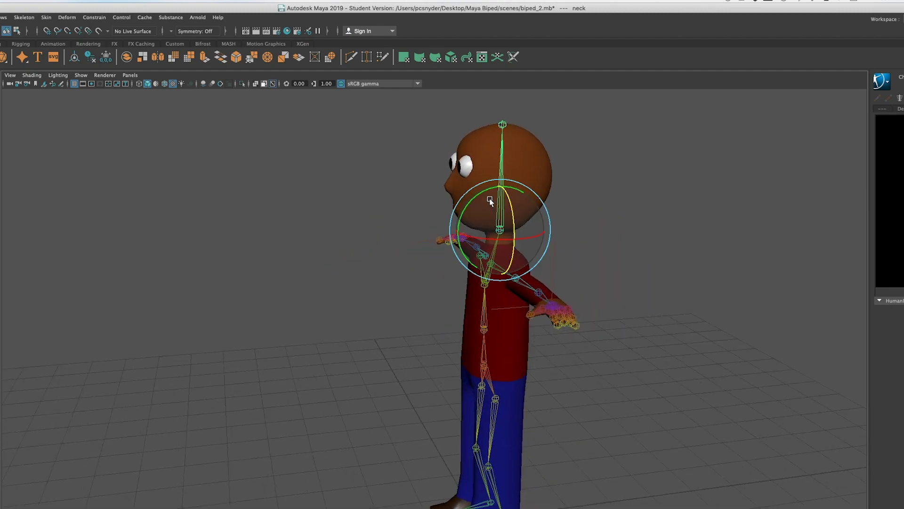
mouse_move(484, 187)
mouse_down()
mouse_move(478, 197)
mouse_move(475, 190)
mouse_up()
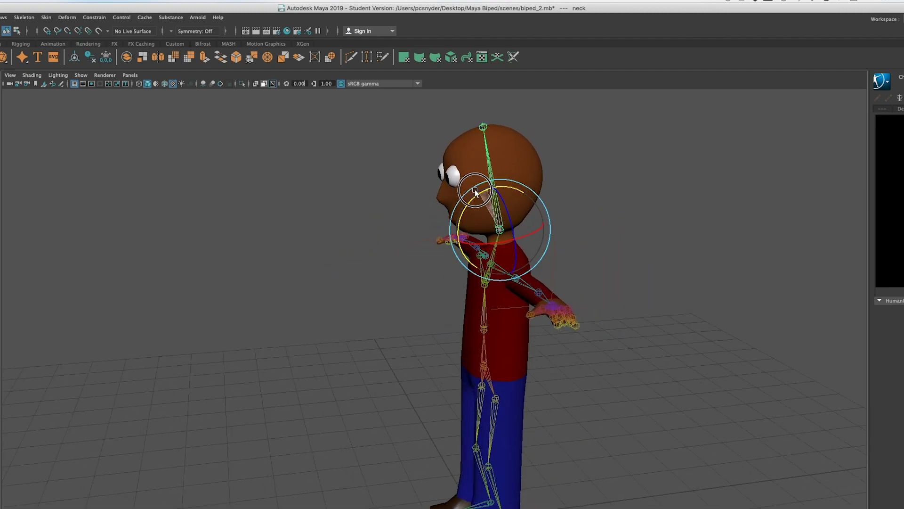
alt+drag(587, 305, 547, 288)
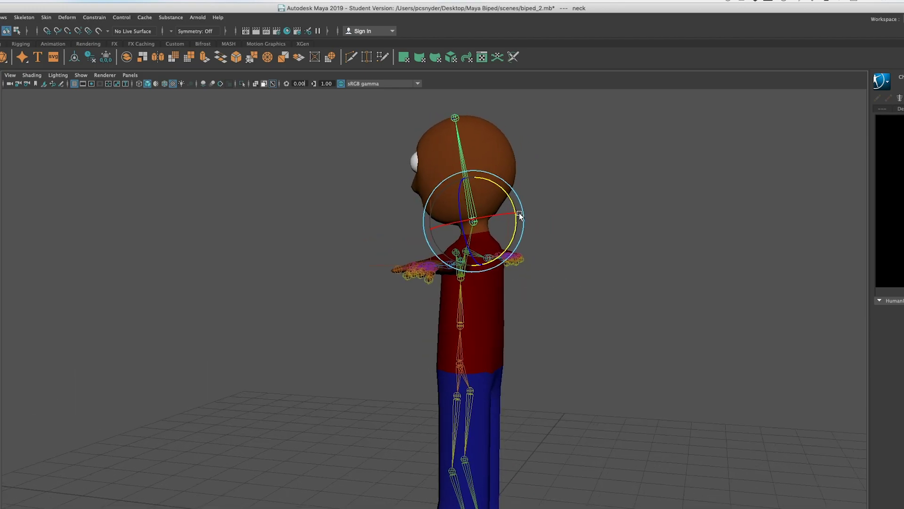
drag(513, 209, 510, 230)
key(z)
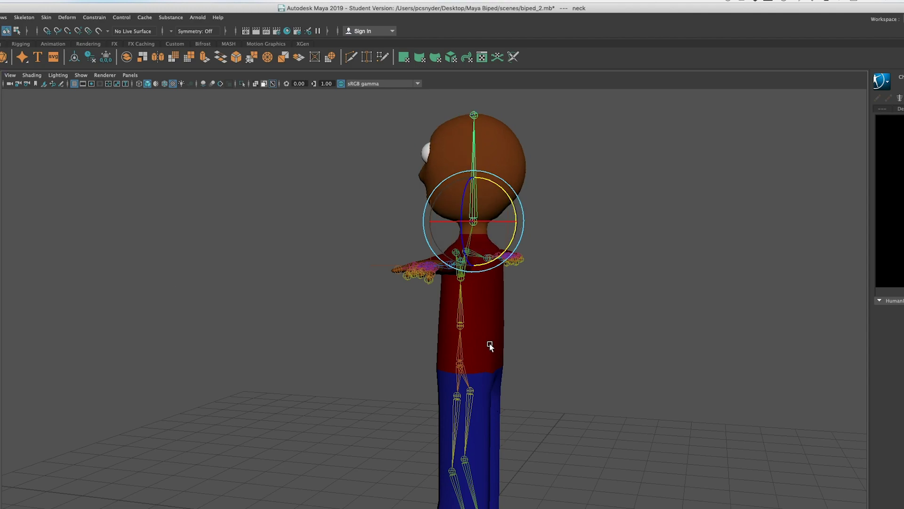
Select the Joe mesh, start the Paint Skin Weights tool with its settings shown, and choose the neck influence
click(493, 341)
click(46, 17)
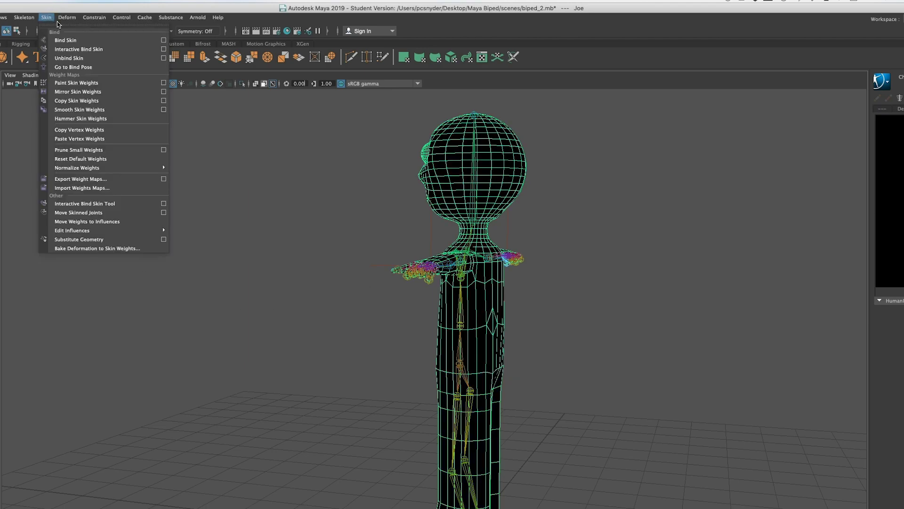
click(164, 83)
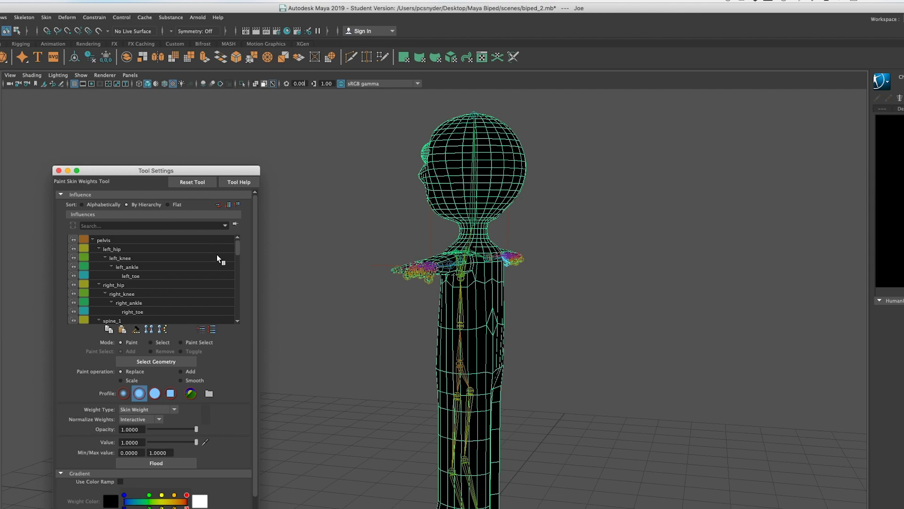
drag(238, 258, 249, 285)
click(162, 263)
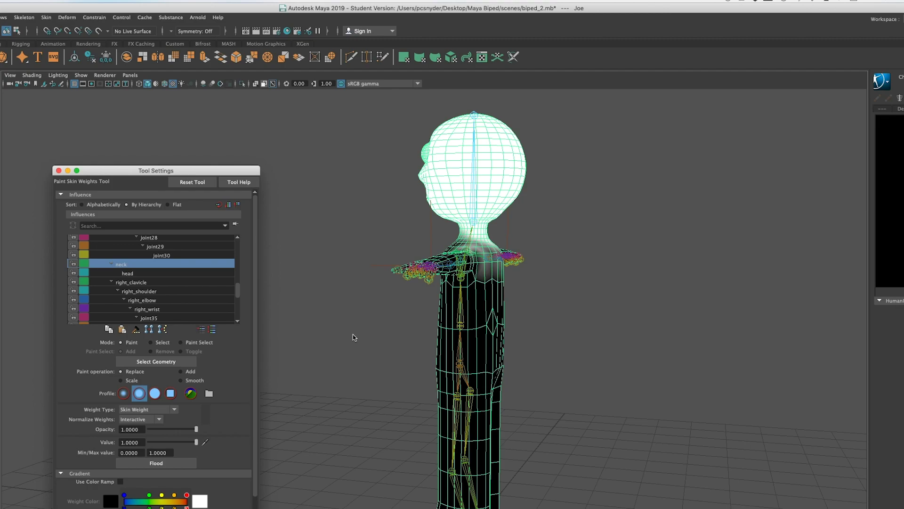
Erase the neck joint's stray weight from the upper back and shoulder area with a value of 0
scroll(360, 336, up, 5)
alt+right_drag(575, 303, 303, 435)
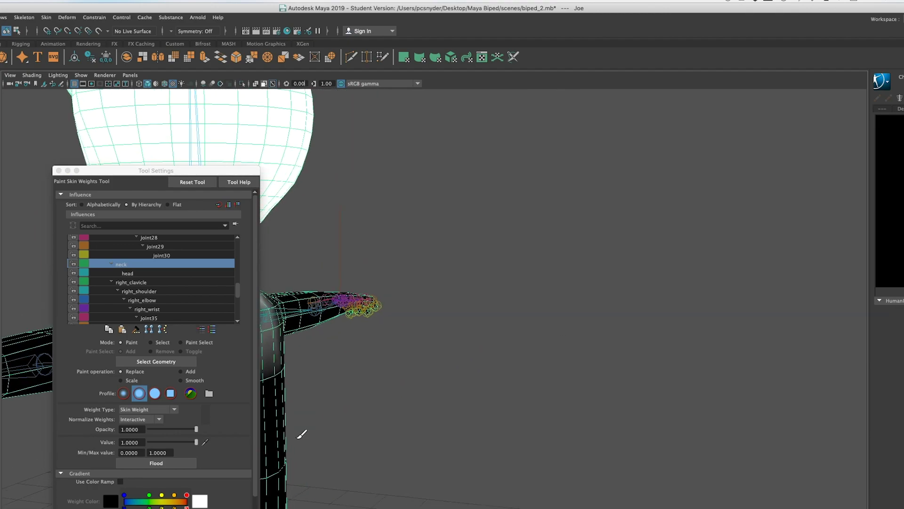
alt+drag(356, 345, 387, 346)
alt+middle_drag(387, 346, 578, 351)
mouse_move(488, 327)
ctrl+mouse_down()
mouse_move(513, 292)
mouse_move(448, 318)
mouse_move(494, 317)
mouse_move(502, 341)
ctrl+mouse_up()
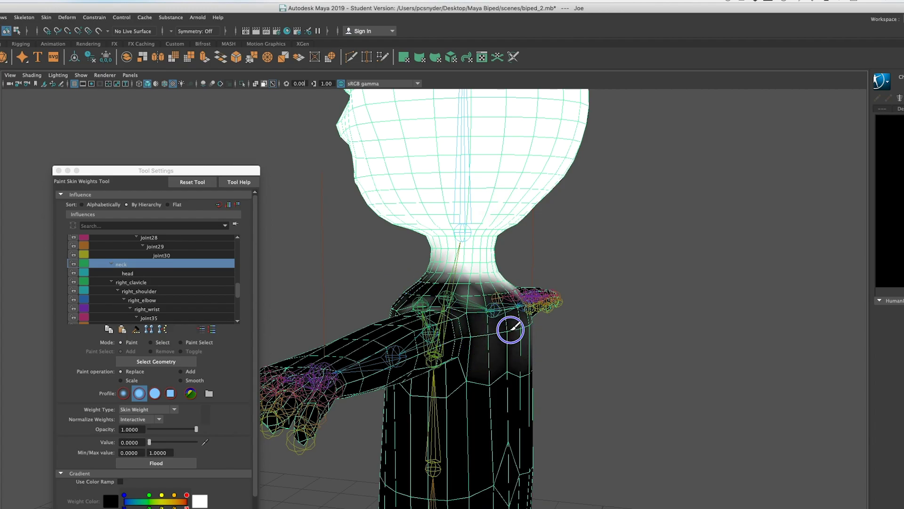
mouse_move(447, 404)
alt+mouse_down()
mouse_move(398, 414)
mouse_move(377, 360)
mouse_move(377, 331)
mouse_move(313, 343)
mouse_move(359, 315)
mouse_move(410, 313)
mouse_move(390, 316)
alt+mouse_up()
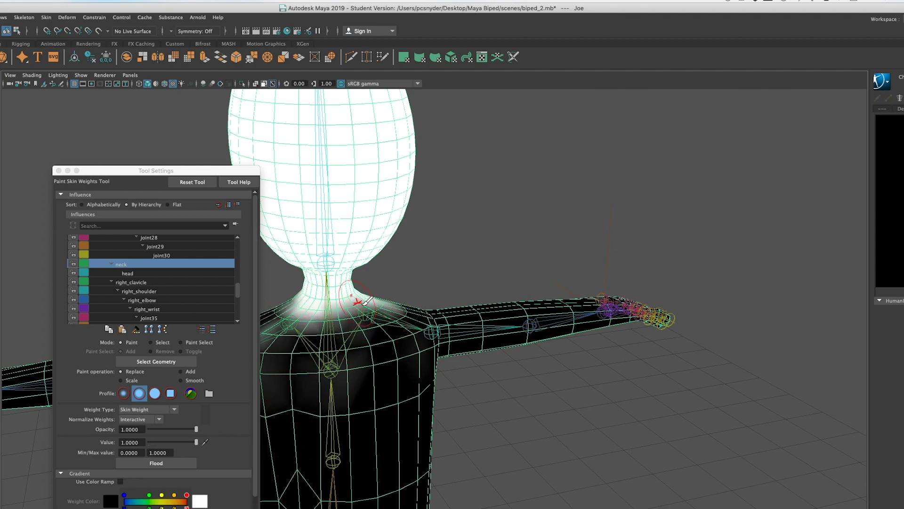
key(e)
click(326, 261)
alt+middle_drag(293, 357, 423, 342)
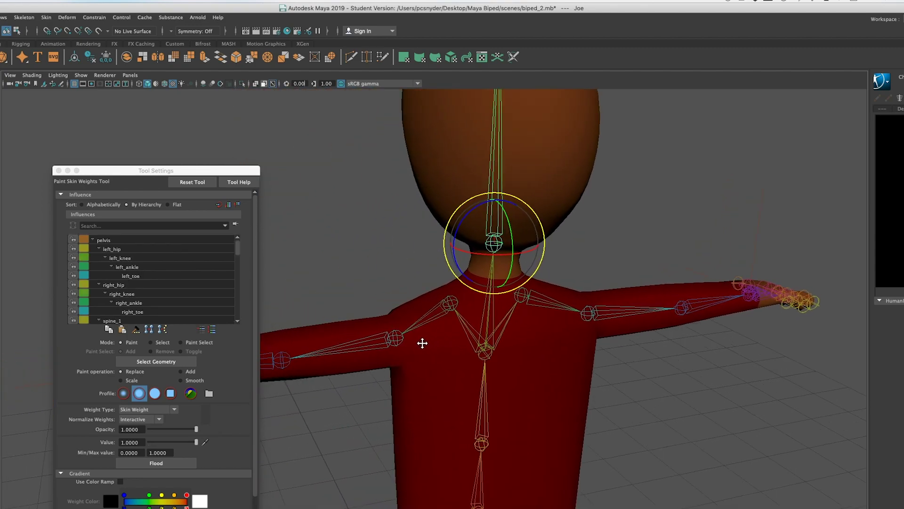
key(y)
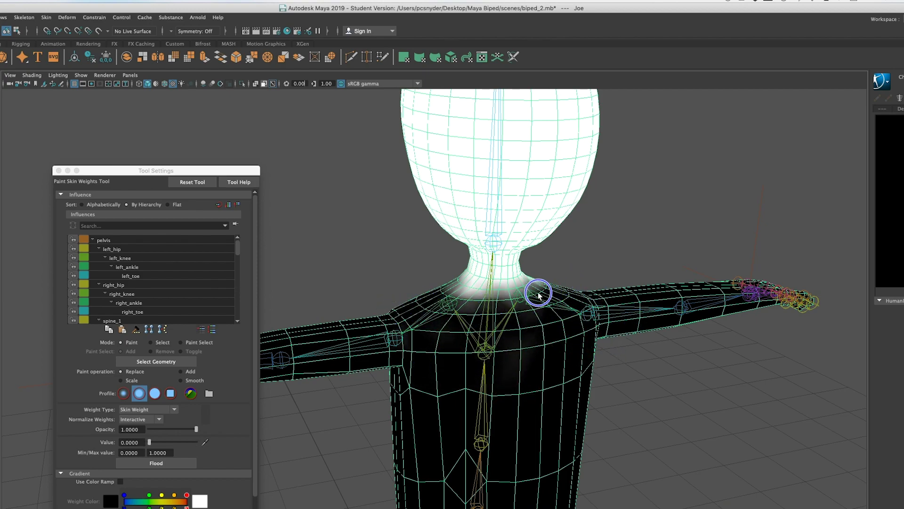
Erase the remaining neck weight around the base of the neck with a value of 0, and inspect the head influence
drag(493, 299, 430, 277)
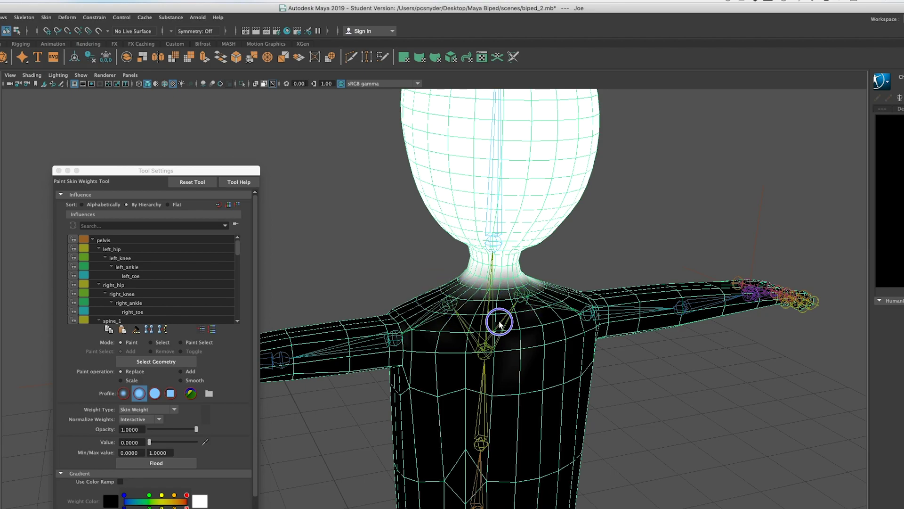
mouse_move(352, 385)
alt+mouse_down()
mouse_move(480, 380)
mouse_move(518, 367)
mouse_move(495, 292)
mouse_move(385, 285)
mouse_move(402, 262)
mouse_move(456, 259)
mouse_move(416, 253)
mouse_move(483, 256)
alt+mouse_up()
mouse_move(510, 347)
alt+mouse_down()
mouse_move(358, 345)
mouse_move(319, 363)
alt+mouse_up()
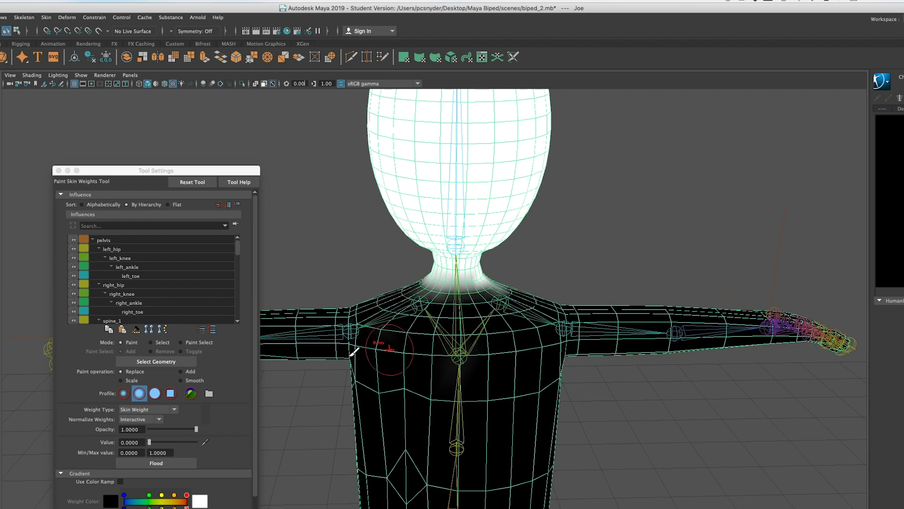
drag(237, 251, 236, 288)
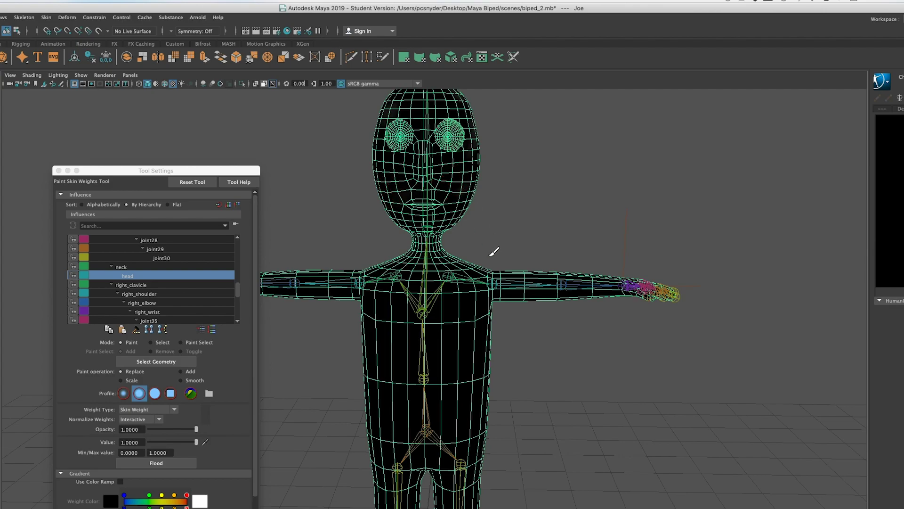
Leave weight painting, rotate the neck joint from a side view to test the repainted deformation, and undo the rotation
key(w)
mouse_move(434, 318)
alt+mouse_down()
mouse_move(390, 333)
mouse_move(513, 281)
alt+mouse_up()
click(523, 243)
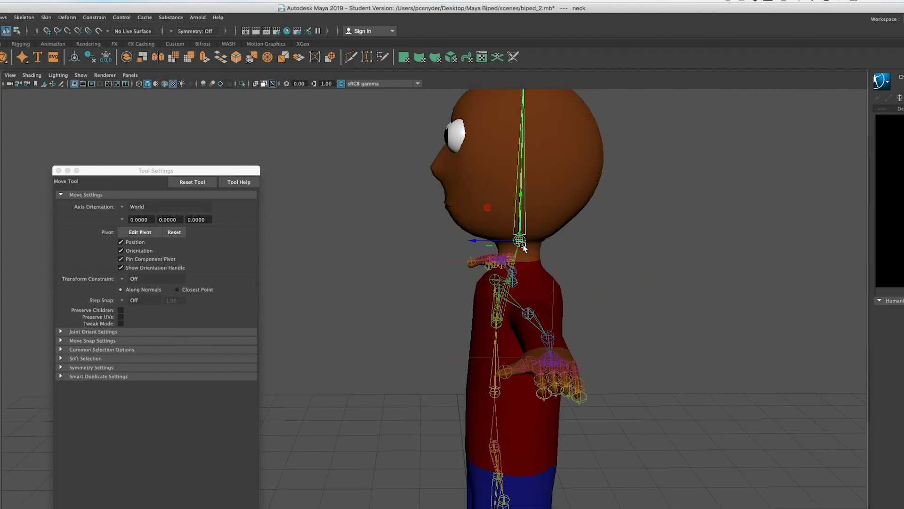
key(e)
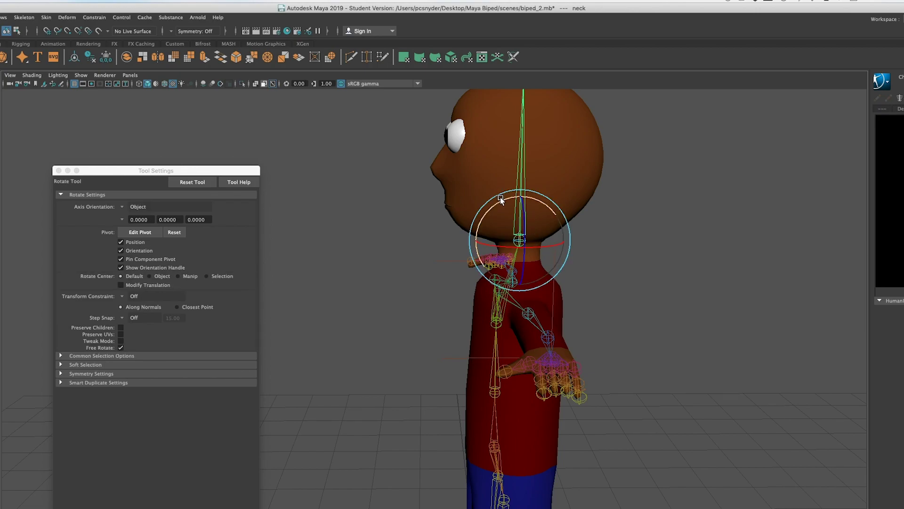
mouse_move(508, 202)
mouse_down()
mouse_move(491, 205)
mouse_move(521, 197)
mouse_move(508, 197)
mouse_move(510, 213)
mouse_up()
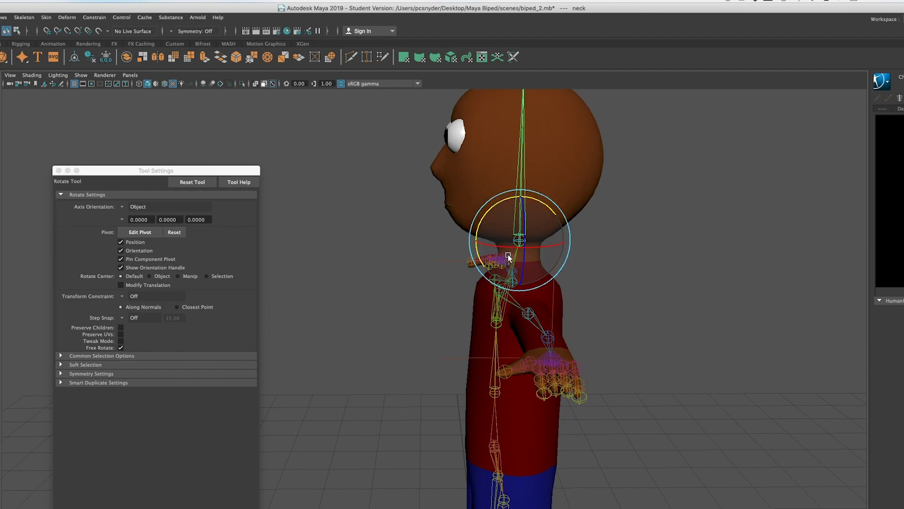
drag(506, 246, 501, 228)
key(super+z)
Close the tool settings, deselect the neck joint and frame the whole character from the front
scroll(606, 333, down, 5)
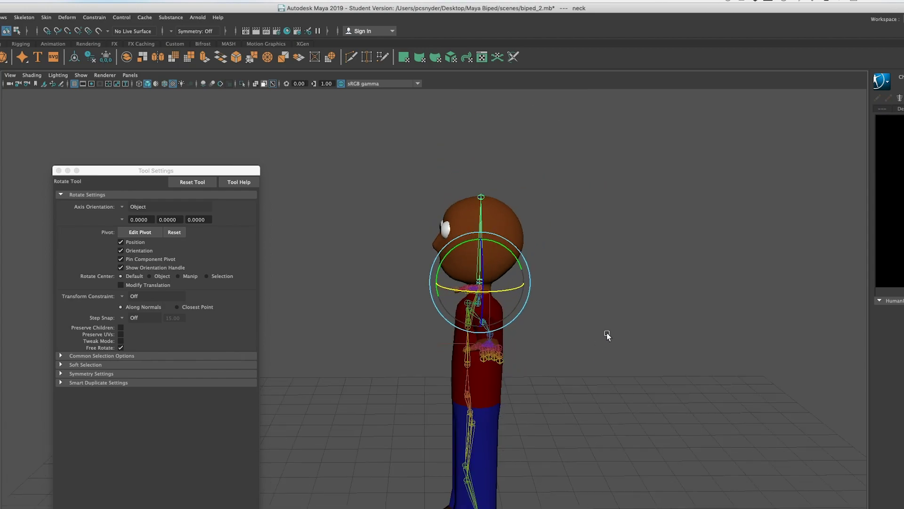
alt+drag(499, 396, 589, 384)
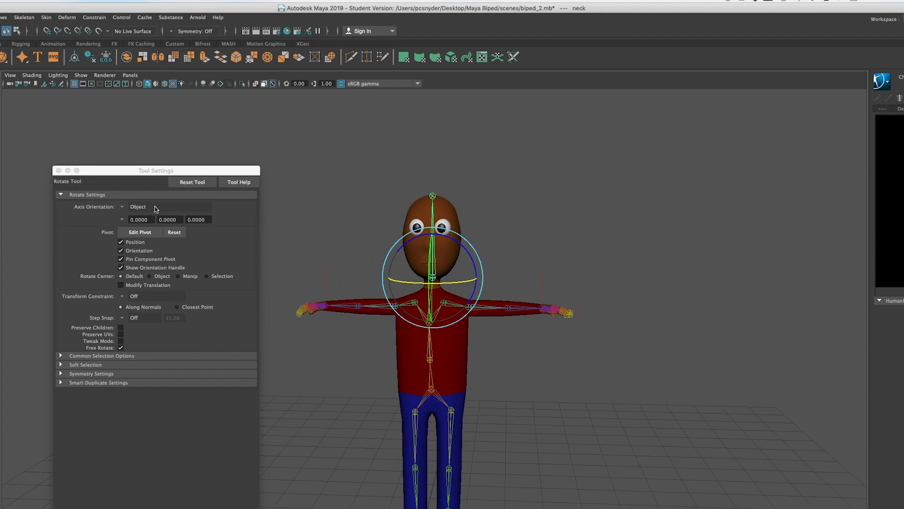
click(59, 171)
click(544, 346)
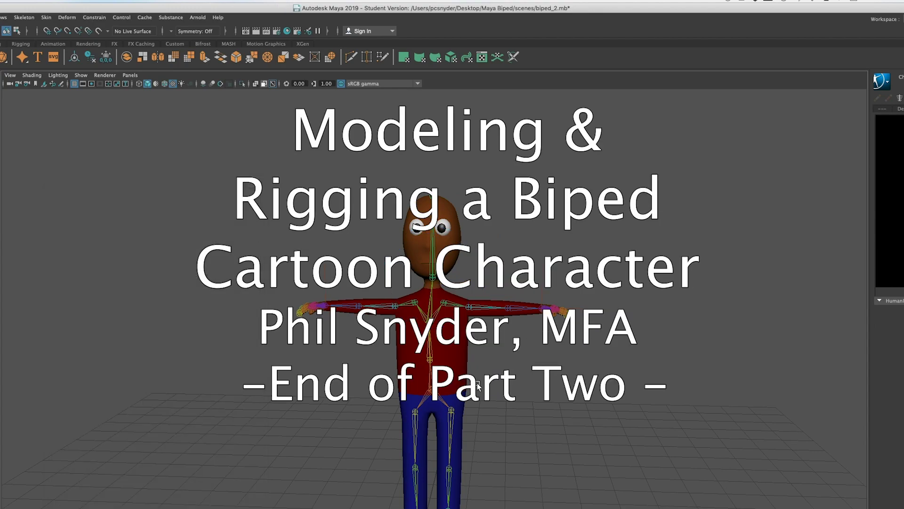
key(f)
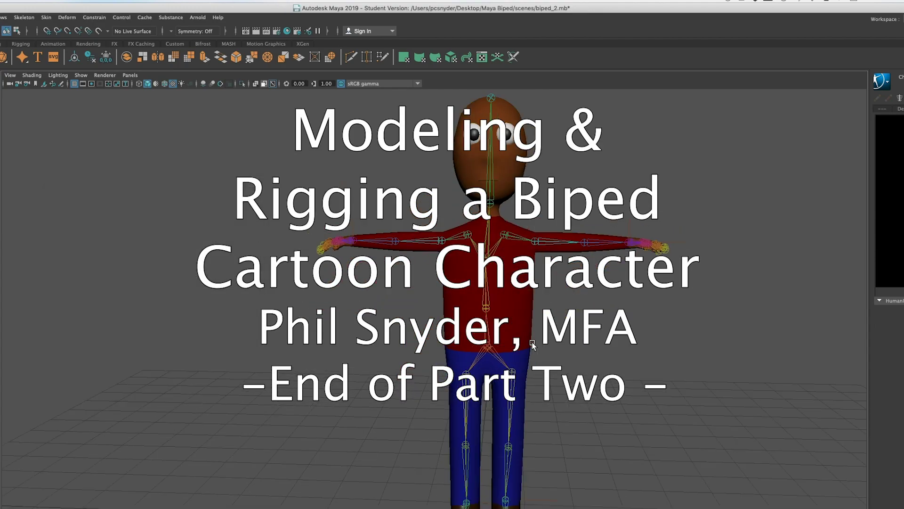